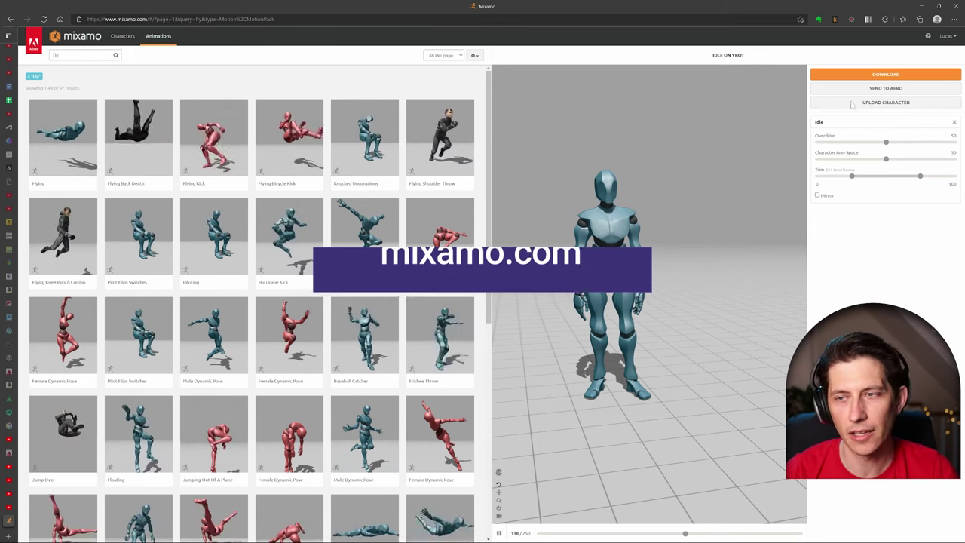
Step: Set Mixamo's Idle download to FBX with skin and keep 24 frames per second
click(897, 75)
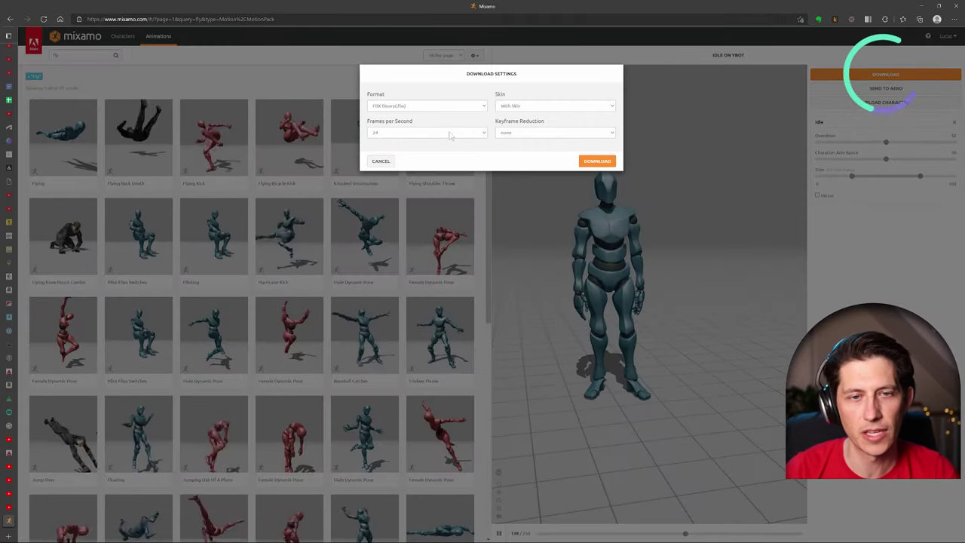
click(426, 132)
click(497, 148)
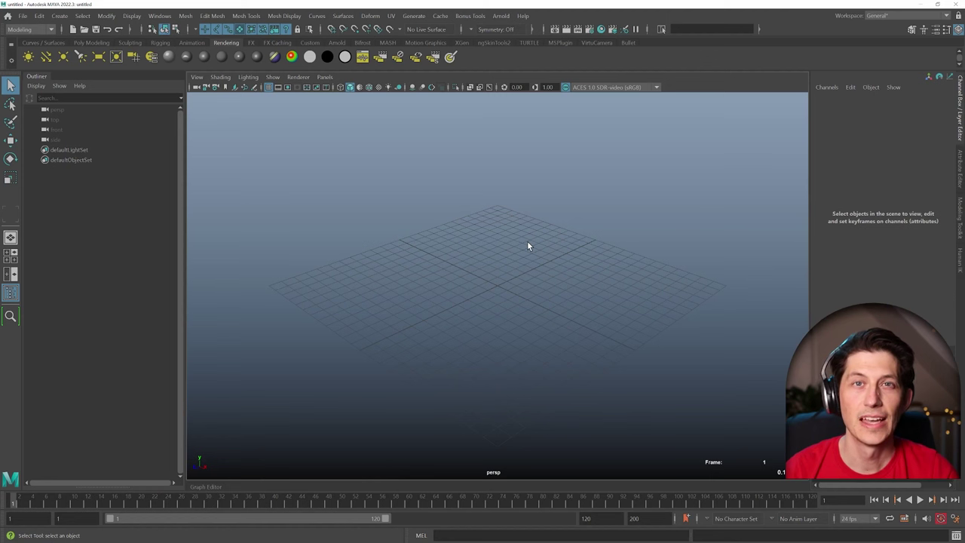
Step: Import the downloaded Mixamo idle.fbx robot into the empty Maya scene
click(23, 16)
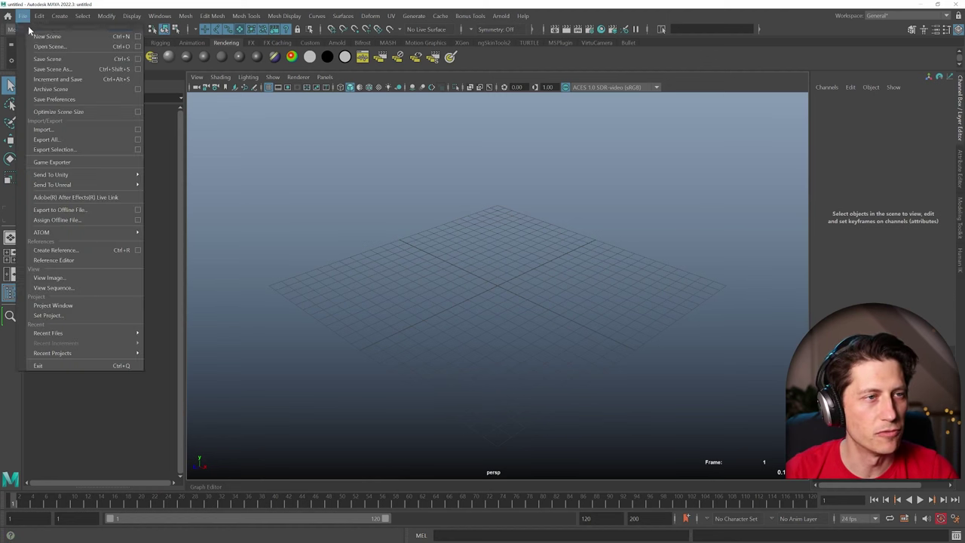
click(60, 131)
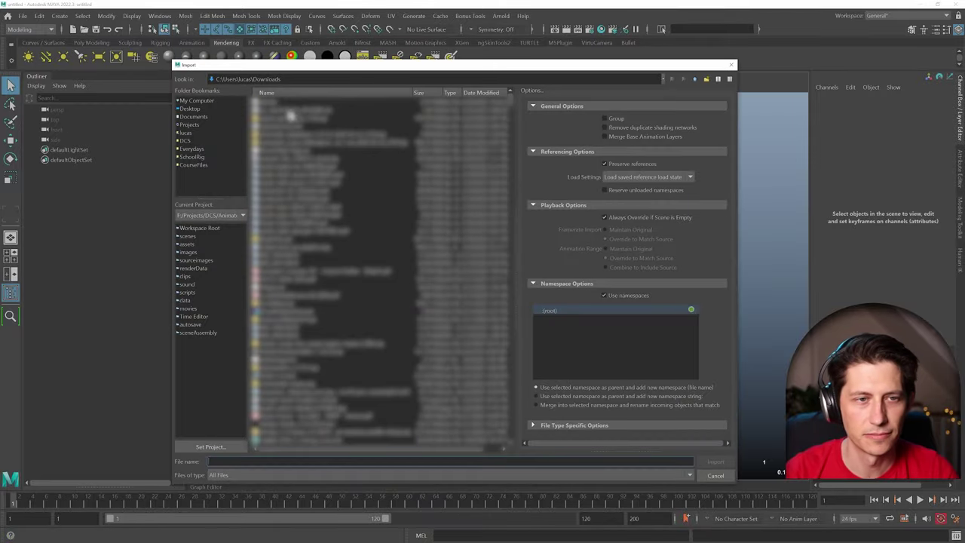
click(714, 461)
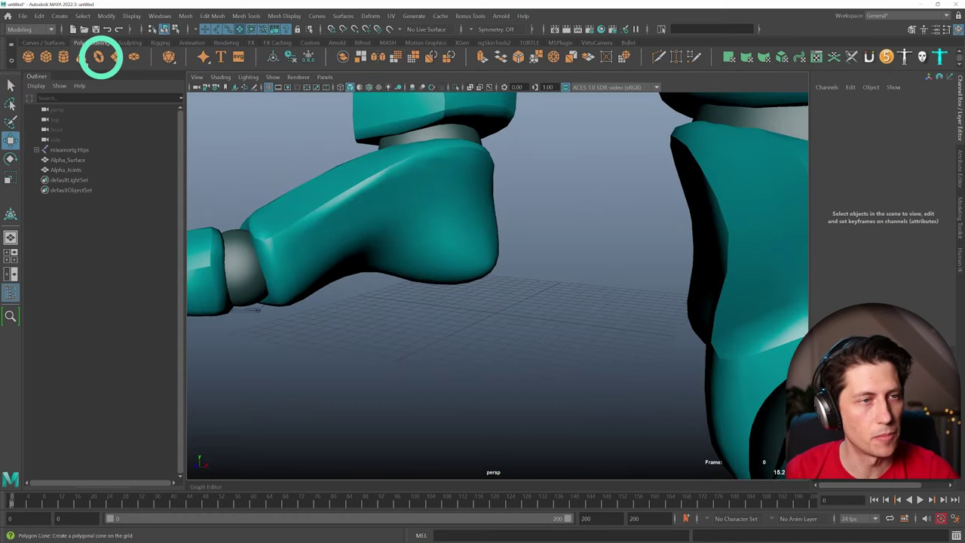
Step: Create a torus with Subdivisions Axis 3 and Subdivisions Height 5
click(98, 58)
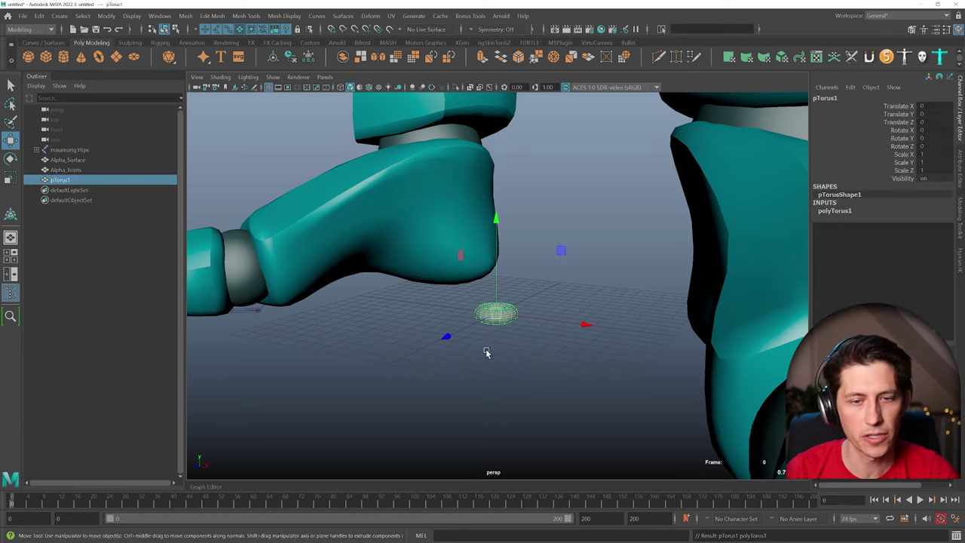
scroll(779, 253, up, 3)
click(837, 211)
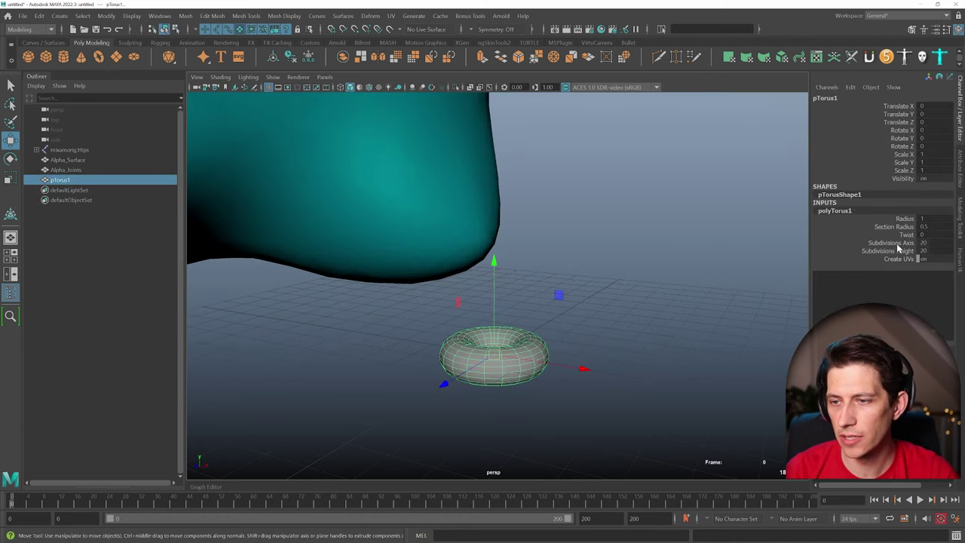
click(897, 244)
click(923, 243)
text(3)
key(Return)
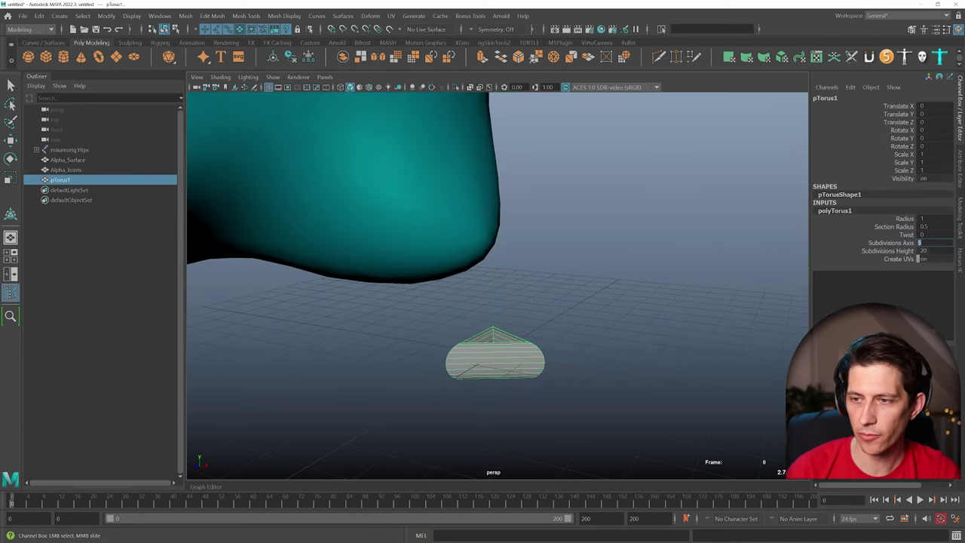
text(5)
key(Return)
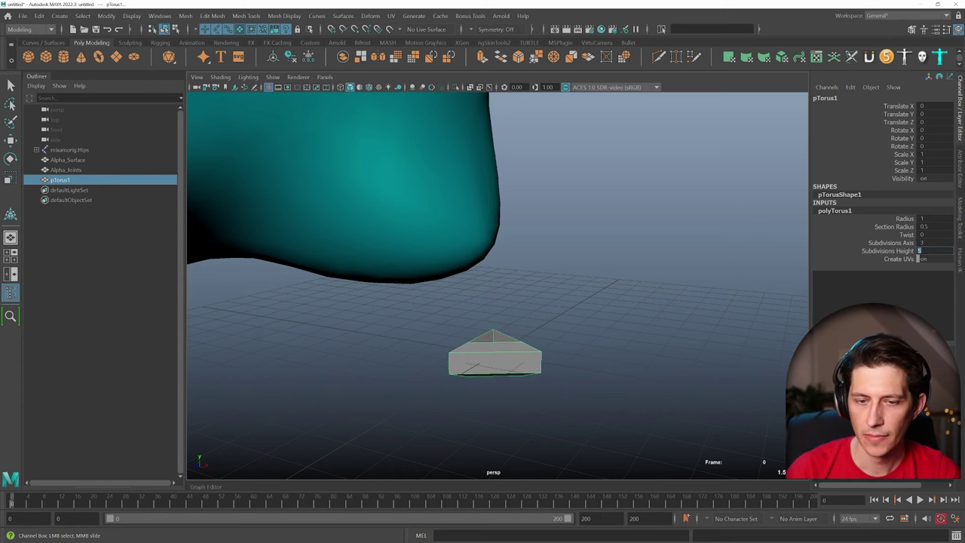
Step: Switch the triangular ring to face mode and select its bottom face
alt+drag(461, 345, 470, 362)
click(498, 371)
right_drag(555, 357, 555, 363)
alt+drag(555, 363, 543, 392)
scroll(539, 340, up, 5)
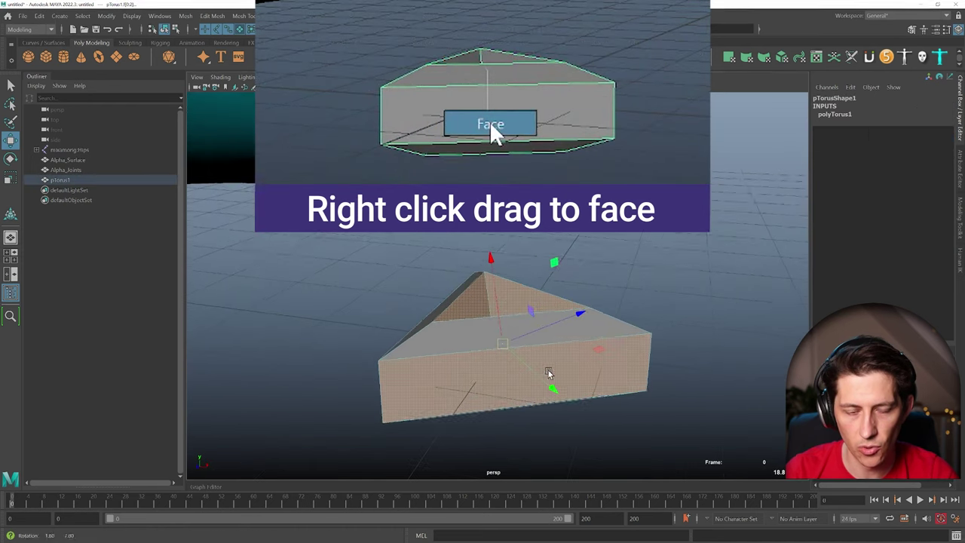
scroll(535, 311, down, 5)
click(458, 281)
alt+drag(459, 280, 479, 233)
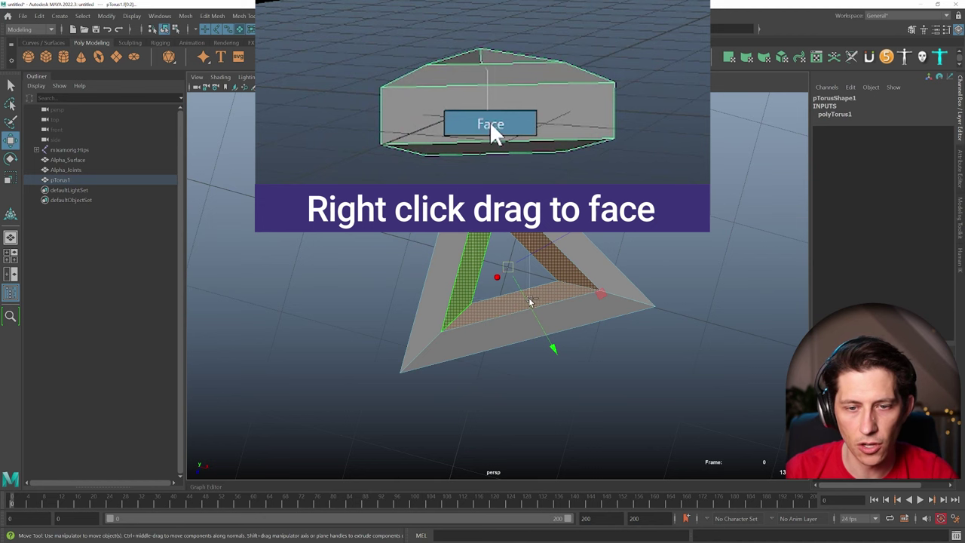
click(555, 312)
scroll(555, 313, down, 3)
alt+drag(528, 316, 588, 321)
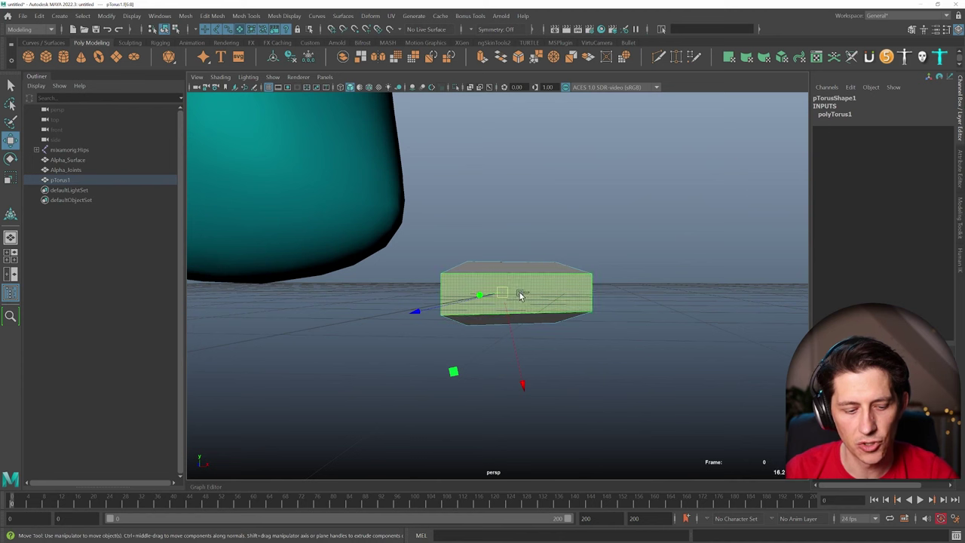
Step: Extrude the selected face with Ctrl+E and adjust its offset
key(ctrl+e)
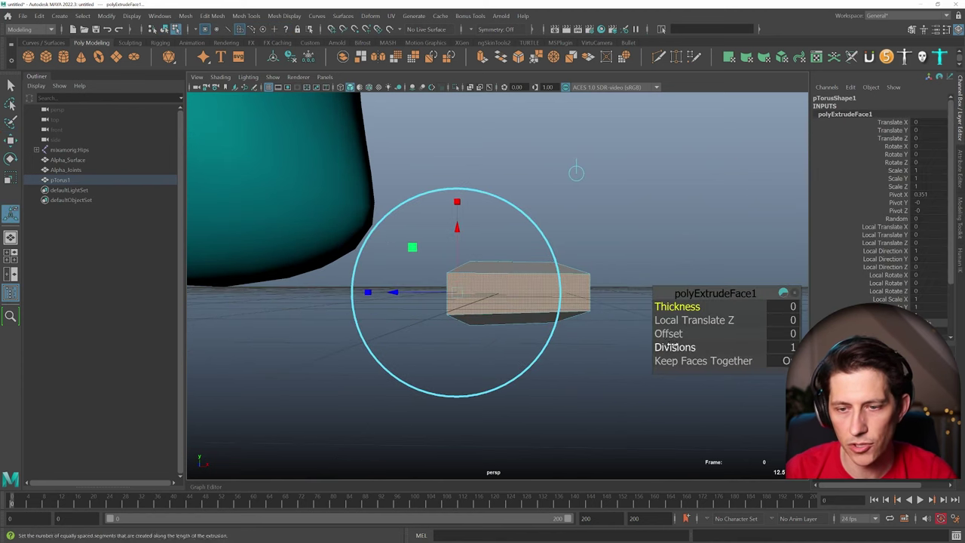
drag(676, 334, 679, 335)
alt+drag(532, 342, 554, 351)
Step: Extrude the face again with 0.15 thickness, then return to object mode
key(ctrl+e)
mouse_move(667, 306)
mouse_down()
mouse_move(655, 307)
mouse_move(676, 305)
mouse_up()
alt+drag(485, 283, 453, 286)
key(w)
key(F8)
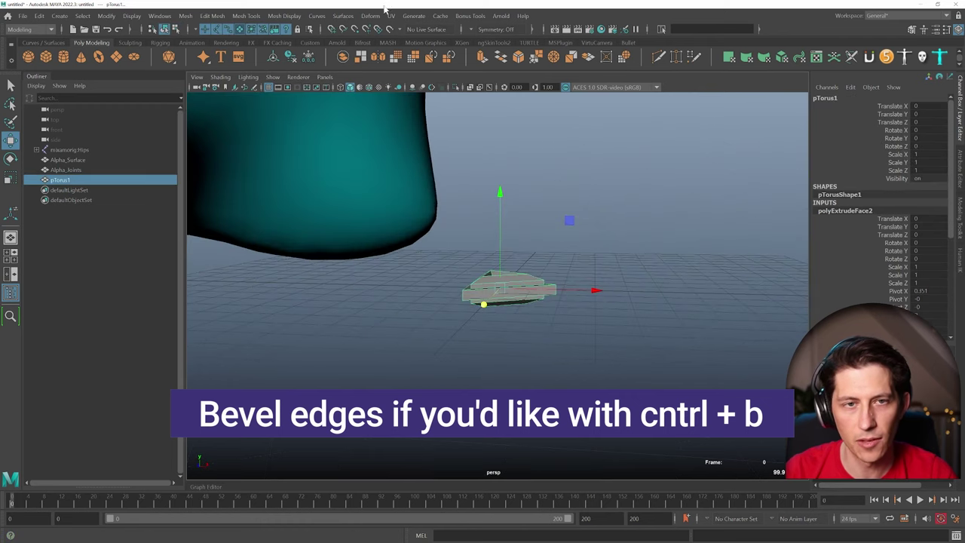
Step: In the Animation menu set, create a MASH network from the shape using its options
click(51, 30)
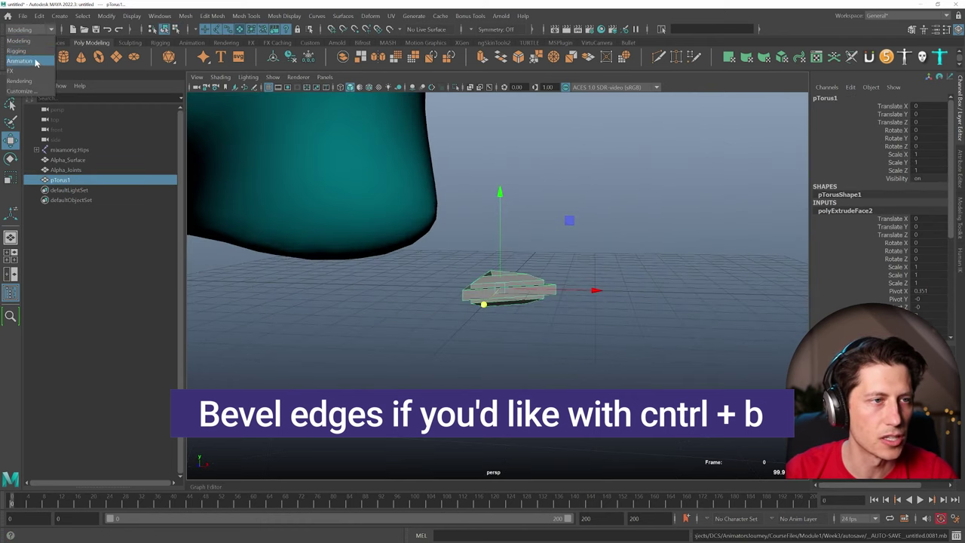
click(23, 61)
click(341, 16)
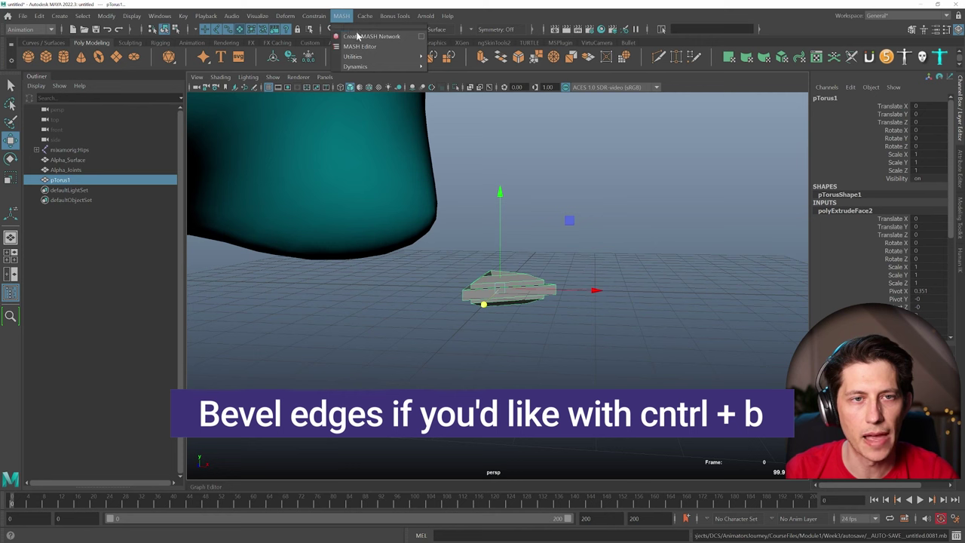
click(422, 34)
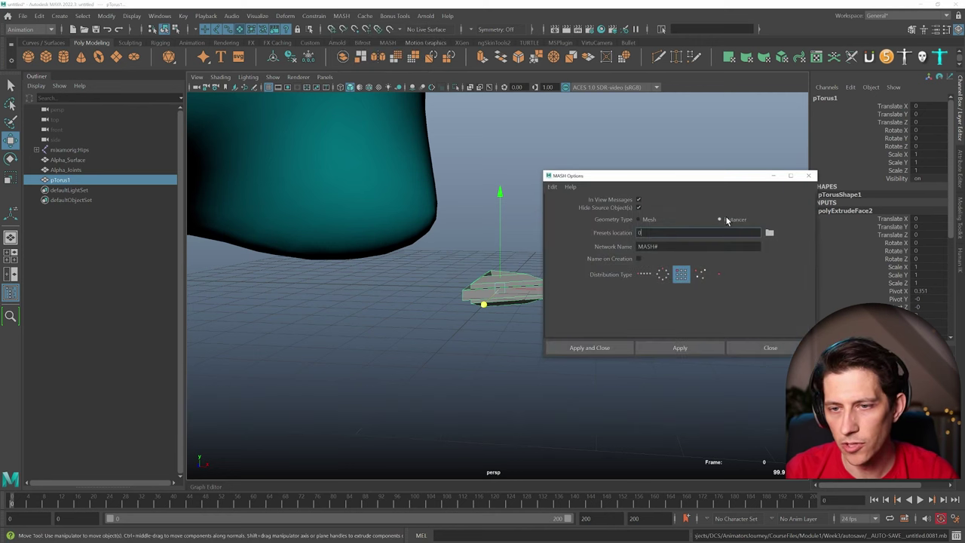
click(605, 344)
scroll(635, 294, up, 3)
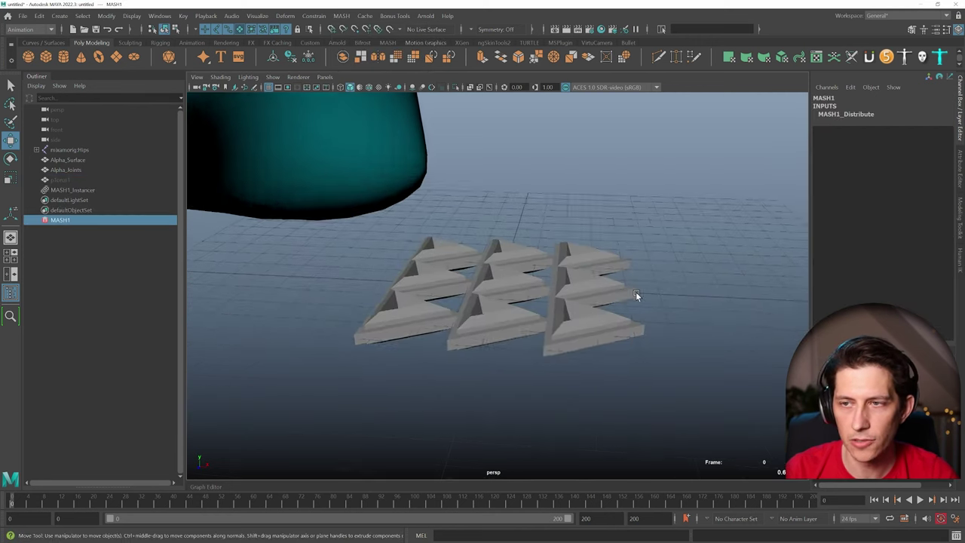
scroll(636, 294, down, 3)
Step: Change the MASH1 Distribution Type from grid to Linear
click(935, 28)
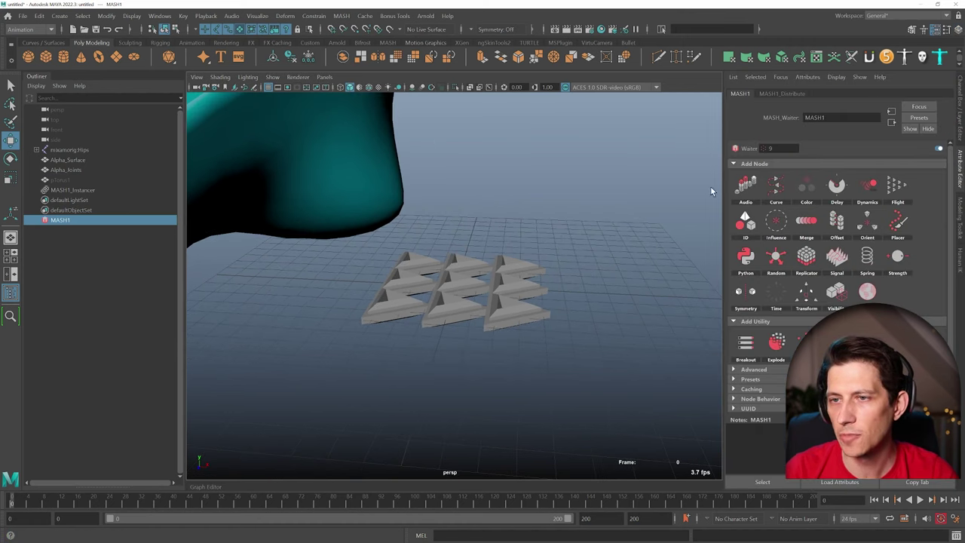
click(780, 93)
click(817, 178)
click(820, 186)
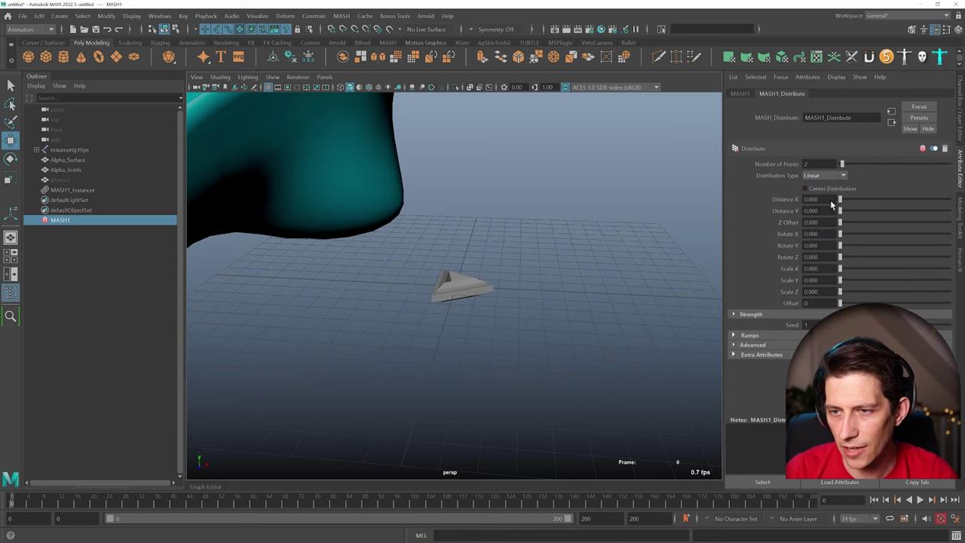
alt+drag(570, 313, 391, 250)
scroll(333, 269, down, 8)
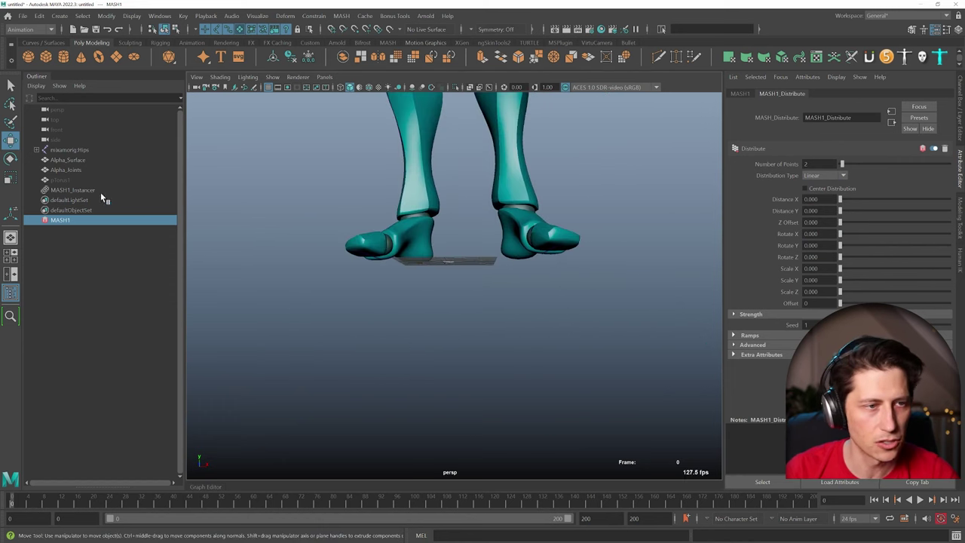
Step: Scale pTorus1 up into a flat platform beneath the robot's feet
click(70, 179)
scroll(426, 264, down, 5)
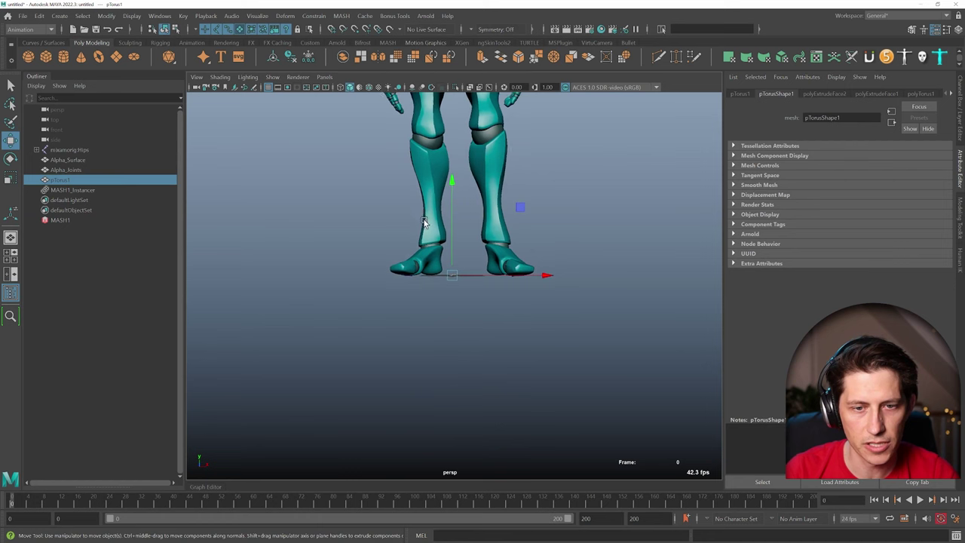
key(r)
alt+drag(494, 322, 493, 329)
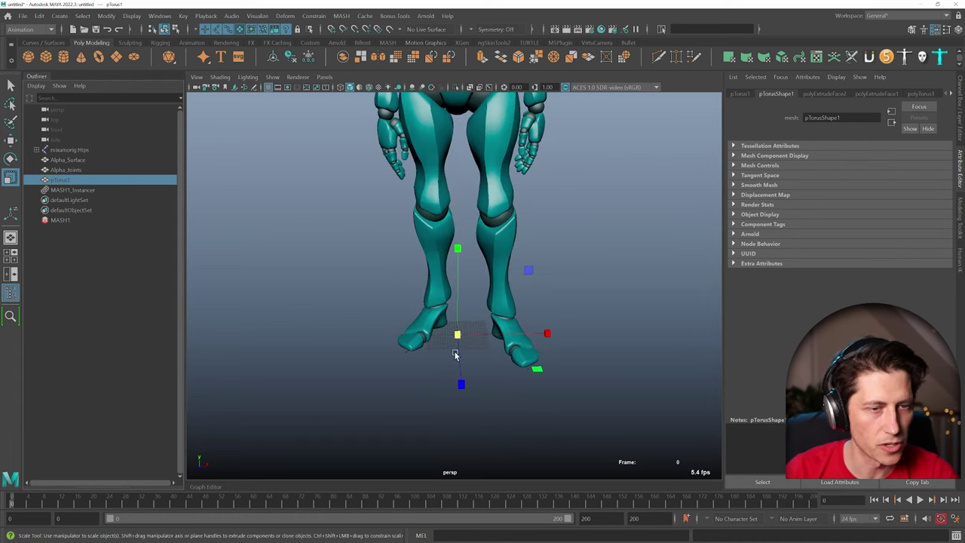
mouse_move(458, 335)
mouse_down()
mouse_move(808, 309)
mouse_move(465, 338)
mouse_up()
scroll(409, 319, down, 5)
alt+drag(409, 319, 503, 216)
scroll(412, 317, up, 5)
alt+middle_drag(503, 216, 502, 280)
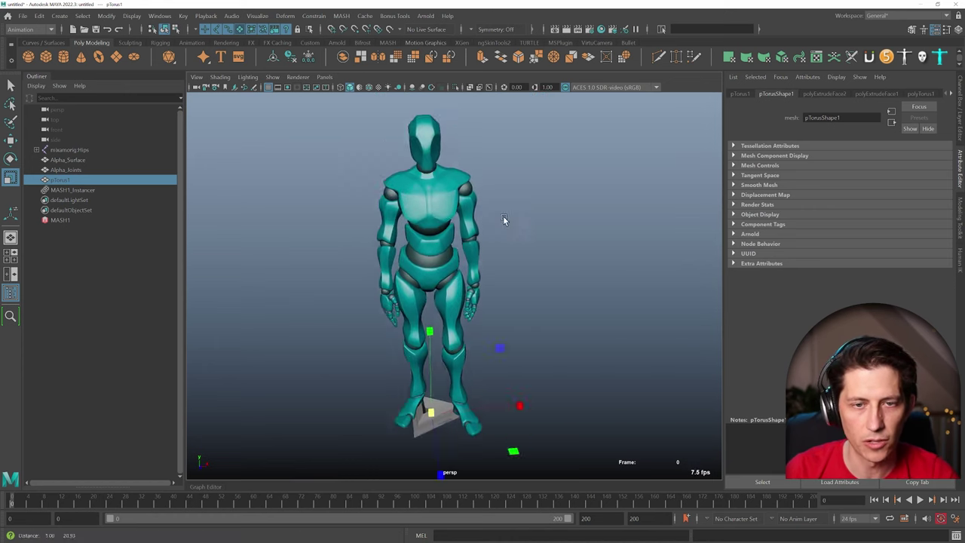
scroll(458, 271, down, 2)
Step: Switch the viewport to the front view via the hotbox
key(space)
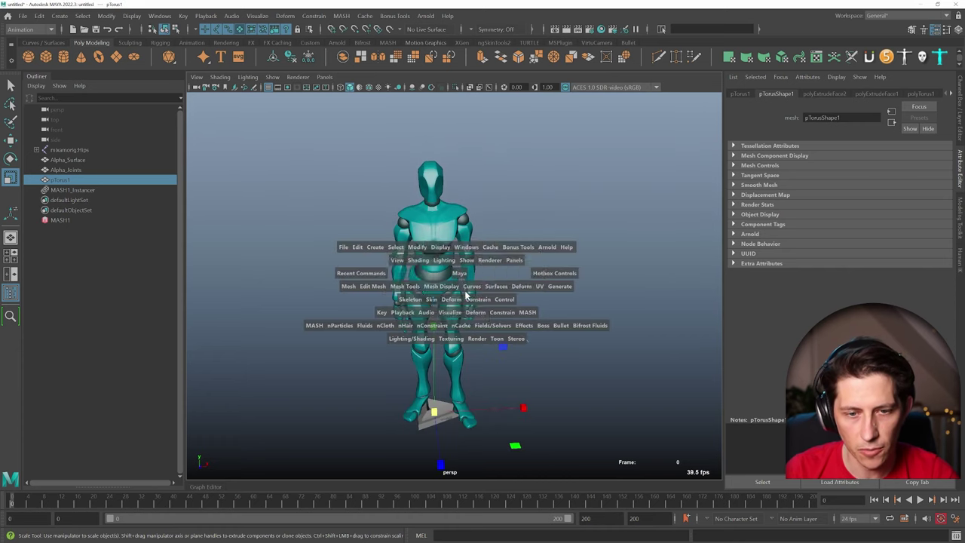
drag(465, 295, 463, 242)
scroll(463, 242, down, 6)
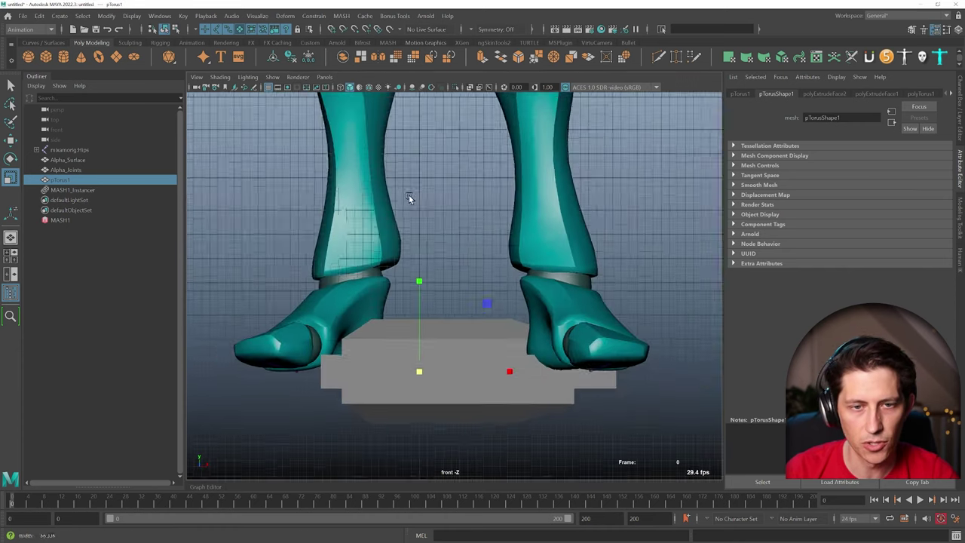
scroll(419, 187, down, 8)
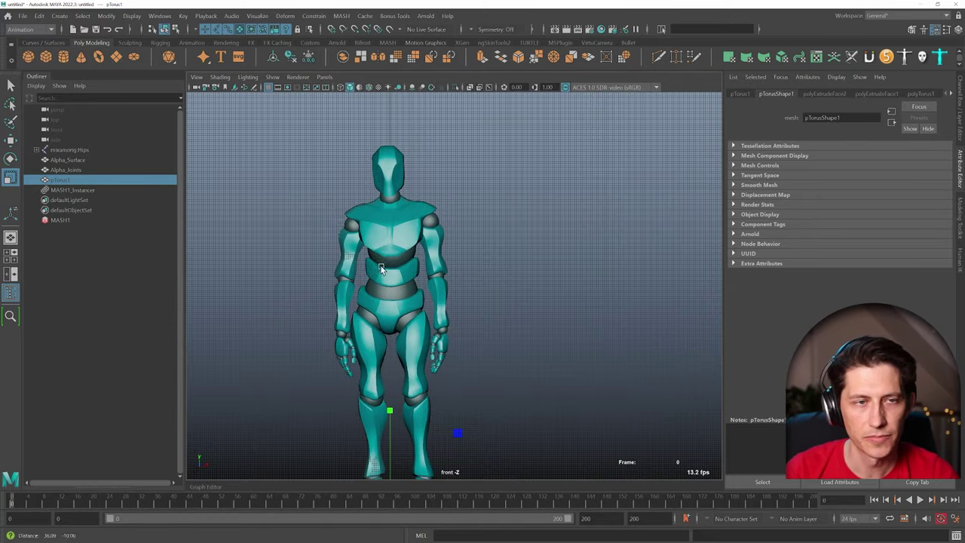
key(space)
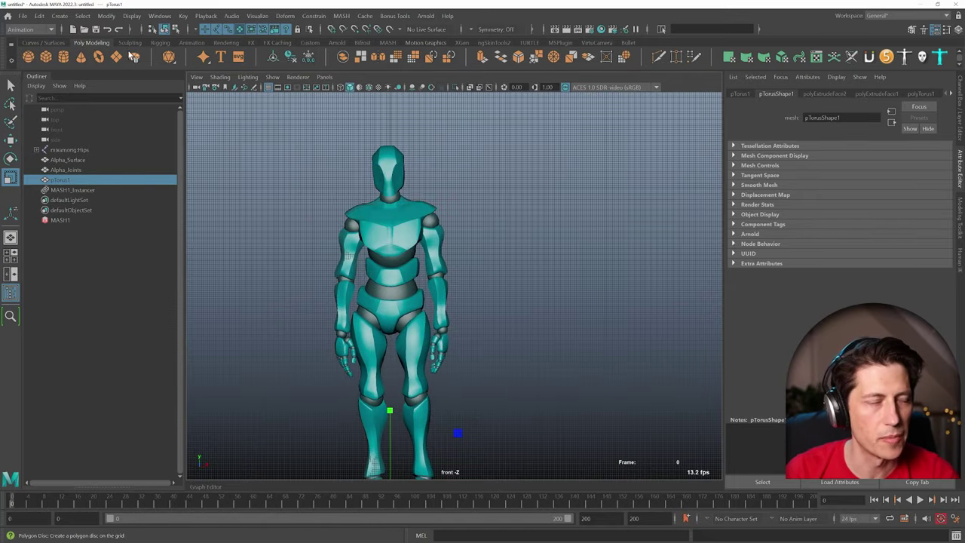
Step: Draw an arched EP curve, curve1, rising from the robot's shoulder
click(43, 43)
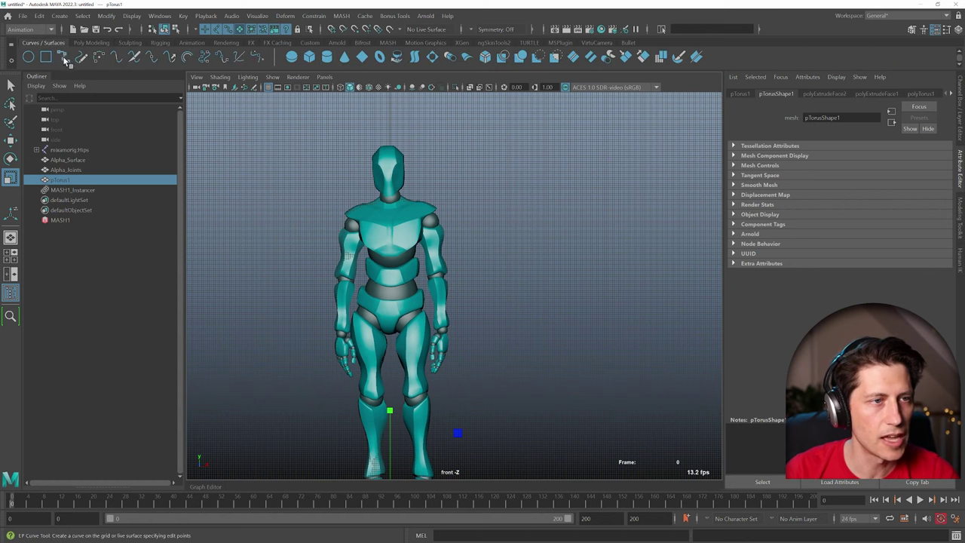
click(65, 58)
scroll(461, 226, down, 4)
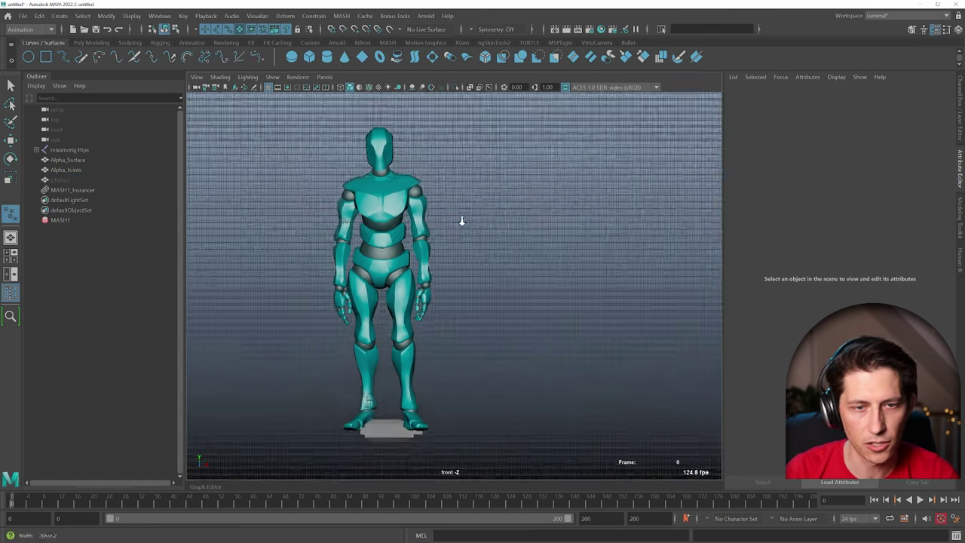
scroll(465, 249, down, 2)
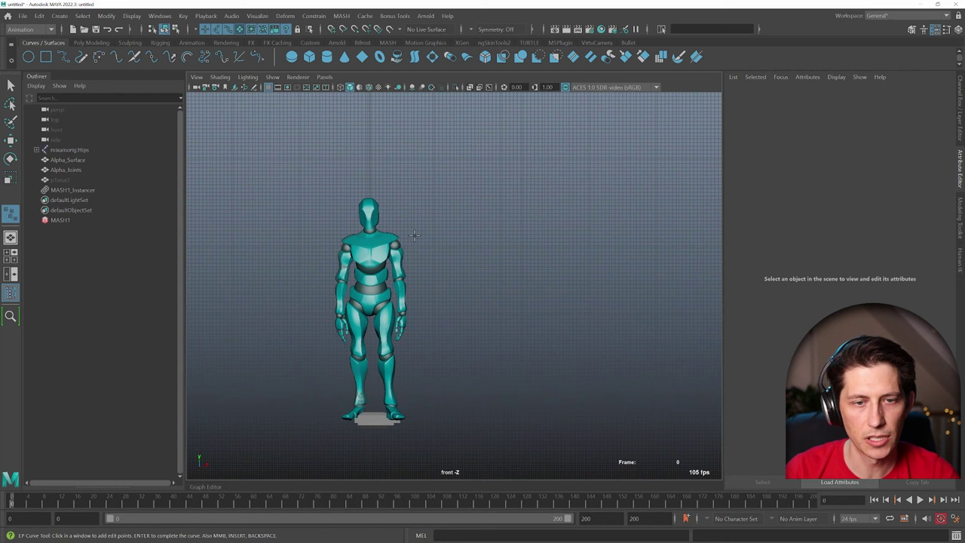
click(380, 254)
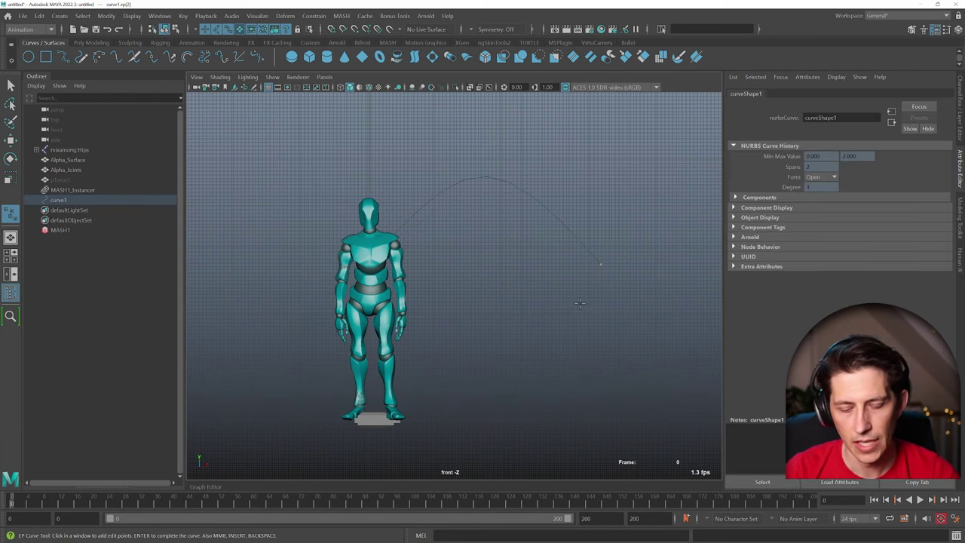
key(Return)
Step: Select the MASH1 network and show its main settings
key(r)
alt+middle_drag(488, 279, 496, 271)
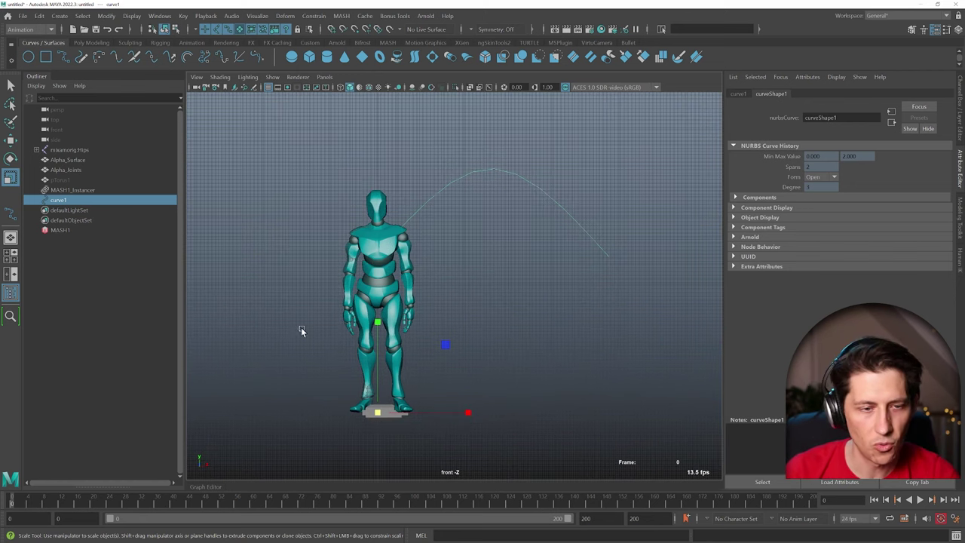
click(60, 229)
click(750, 93)
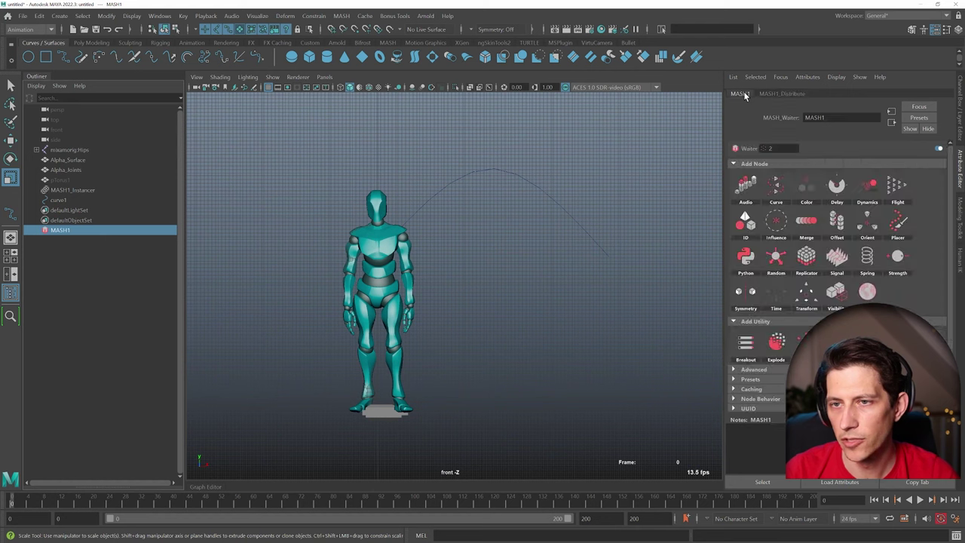
Step: Add a MASH Curve node with curve1 as input curve and Step set to 1
click(802, 198)
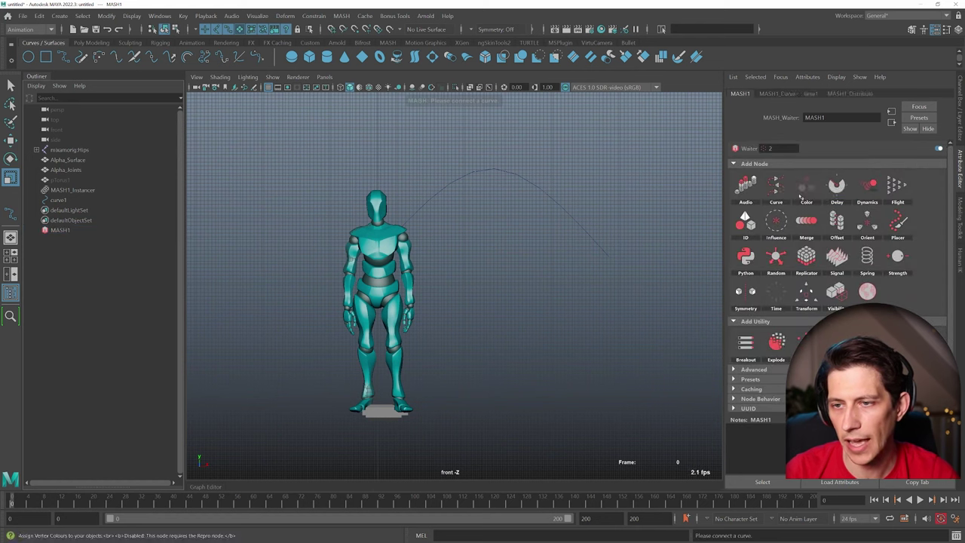
drag(56, 202, 769, 185)
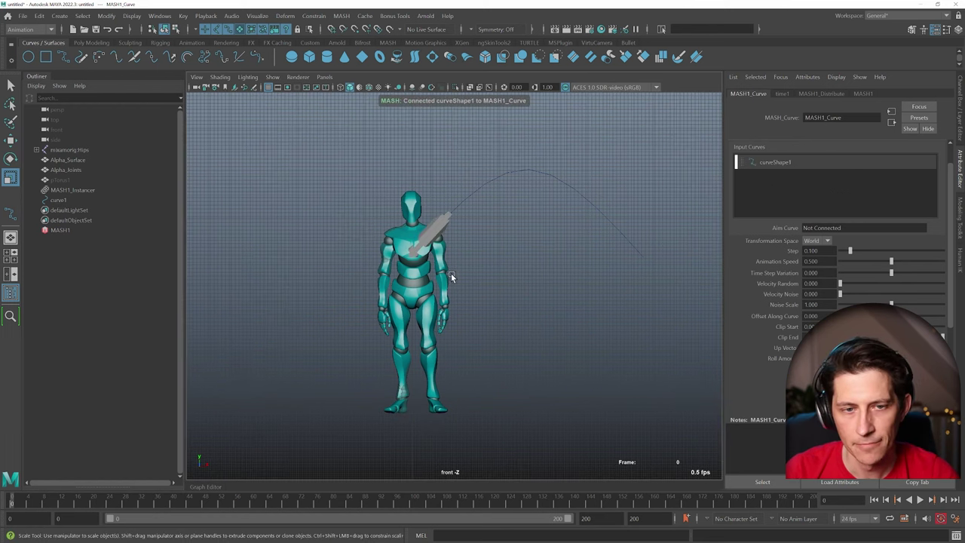
key(space)
click(434, 267)
alt+drag(433, 268, 464, 294)
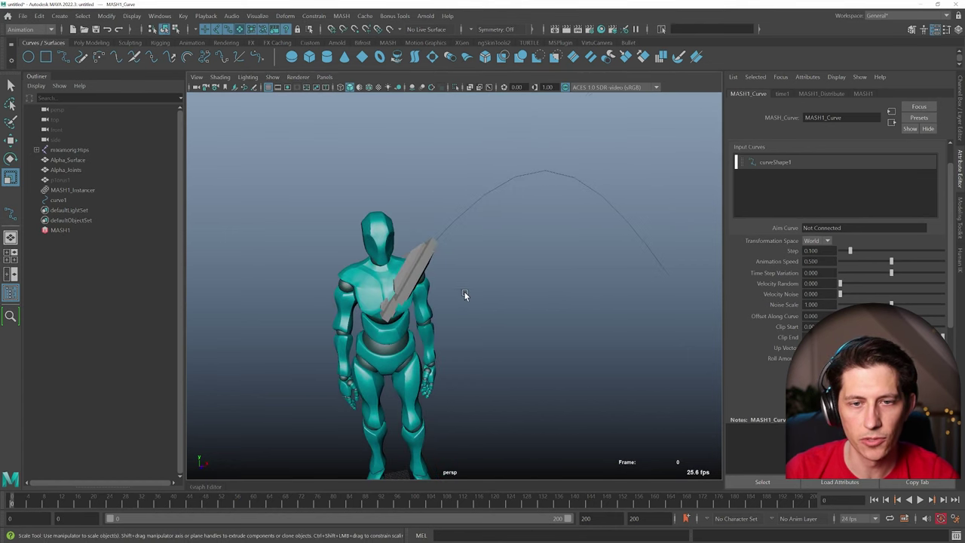
drag(850, 254, 961, 257)
alt+drag(623, 309, 589, 288)
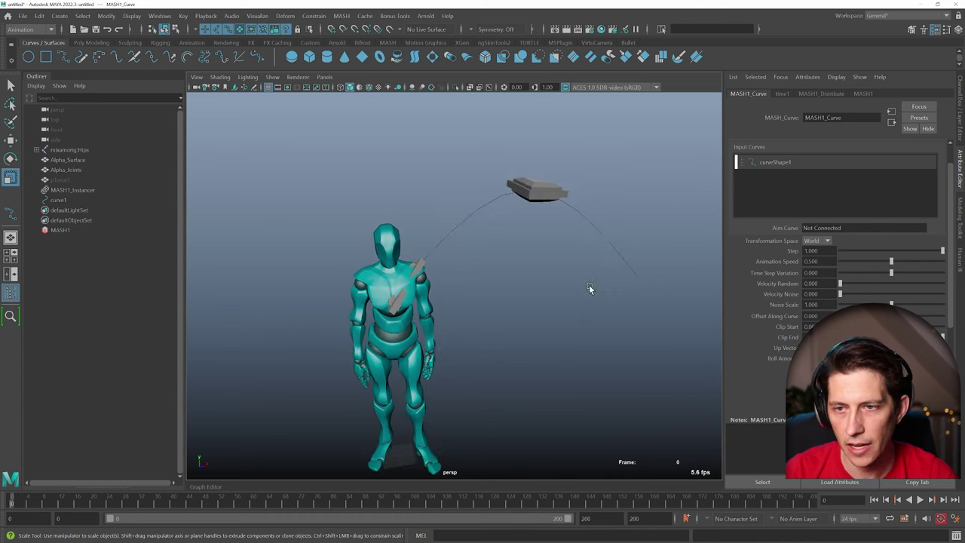
Step: Raise the MASH distribution to 25 points along the curve
click(820, 94)
drag(848, 165, 868, 164)
alt+drag(525, 291, 475, 264)
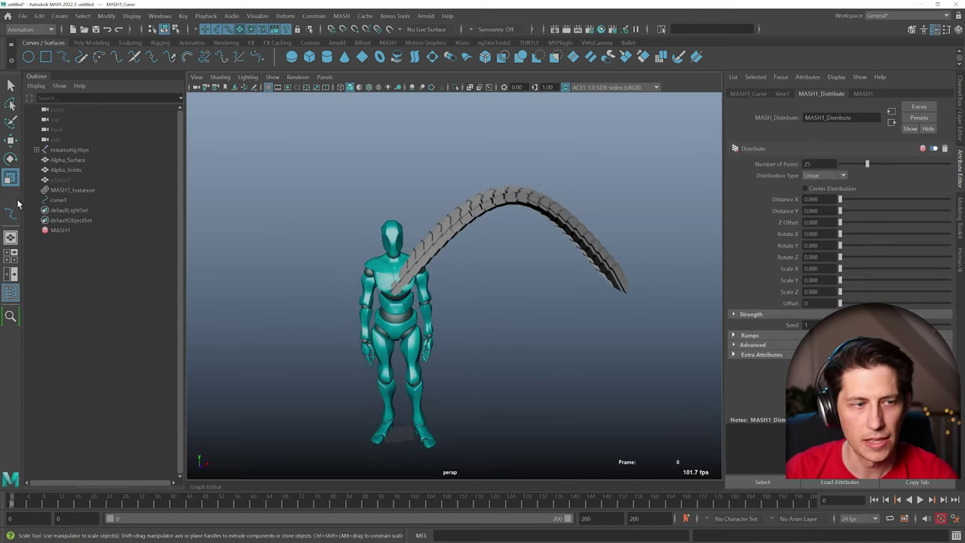
click(67, 179)
Step: Rotate pTorus1 -90 degrees and scale it uniformly so the copies become thin slats
key(e)
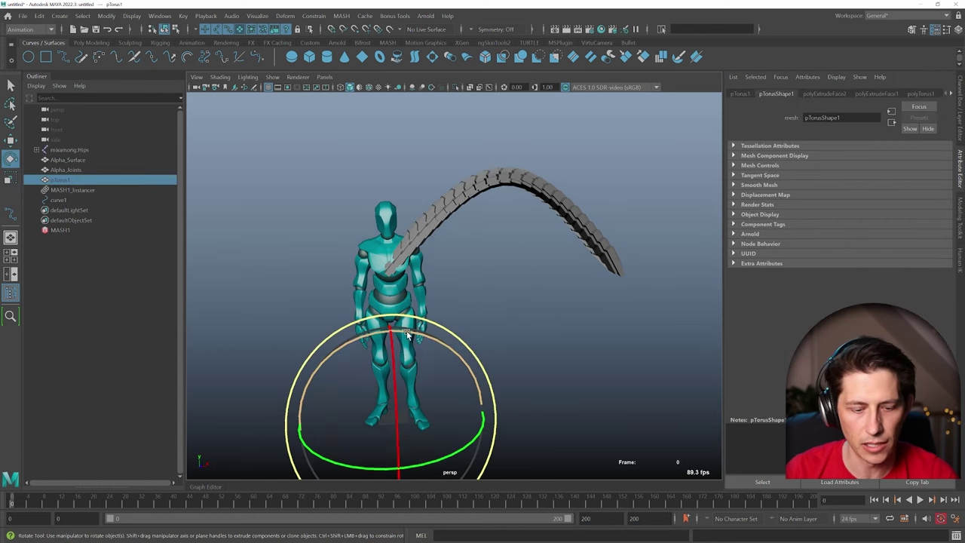
drag(407, 335, 437, 341)
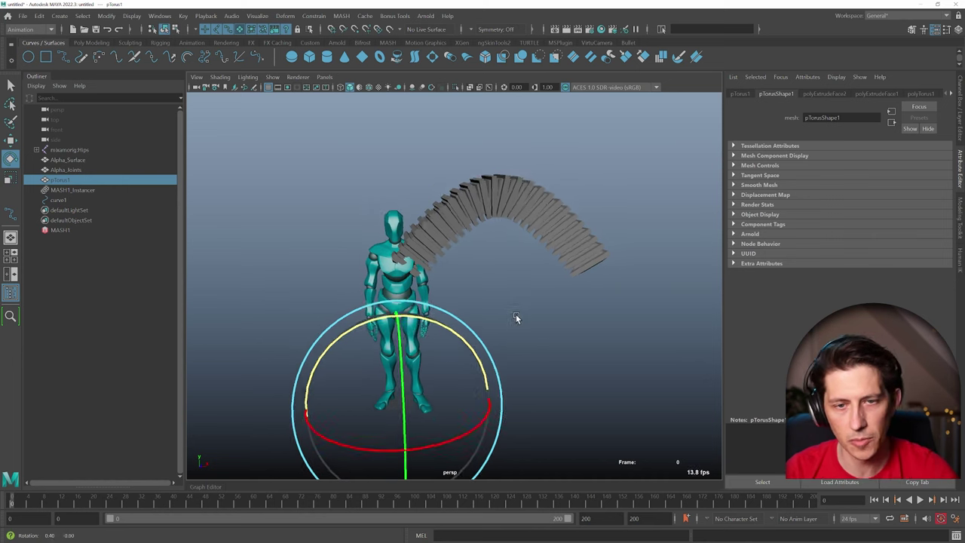
key(r)
drag(396, 397, 387, 397)
alt+drag(424, 330, 429, 309)
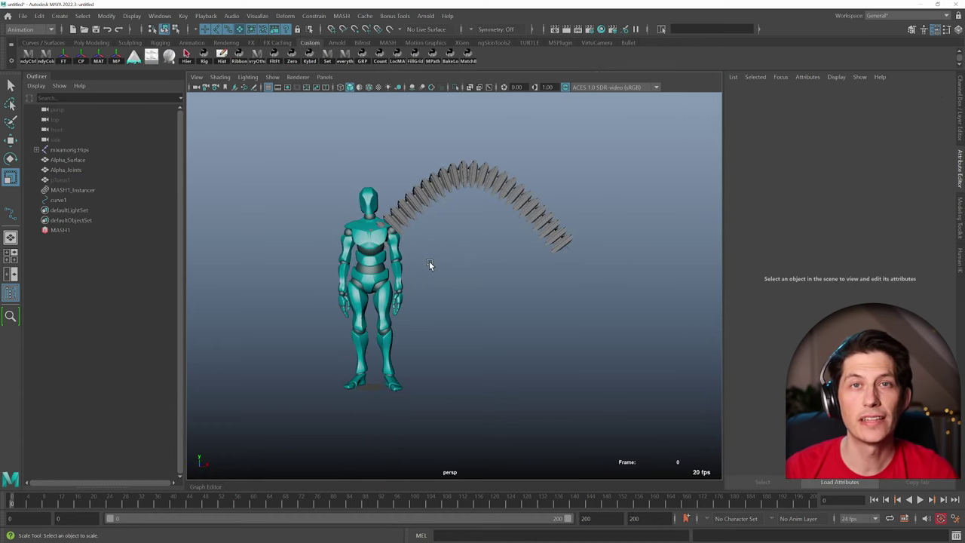
Step: Isolate curve1 and add a cluster to its first control vertex
alt+middle_drag(429, 261, 431, 271)
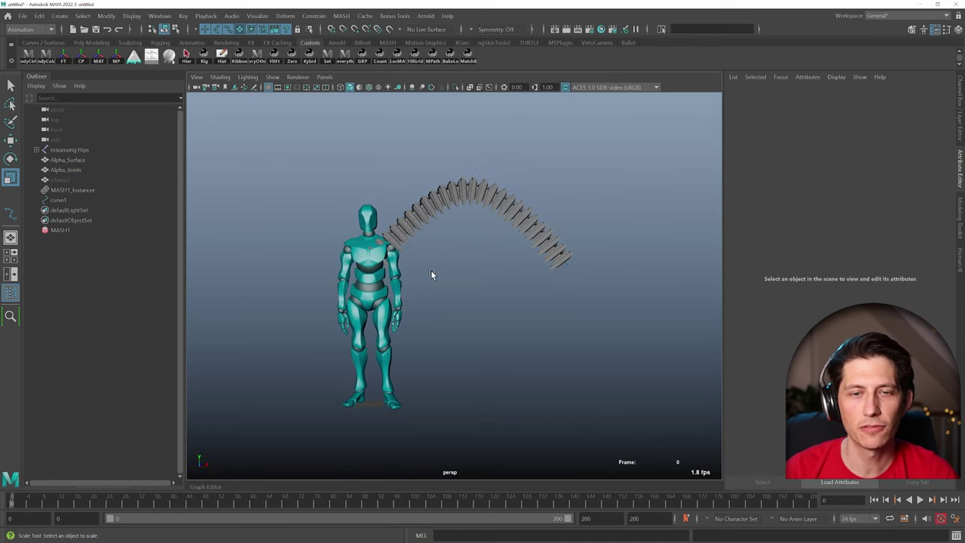
click(60, 200)
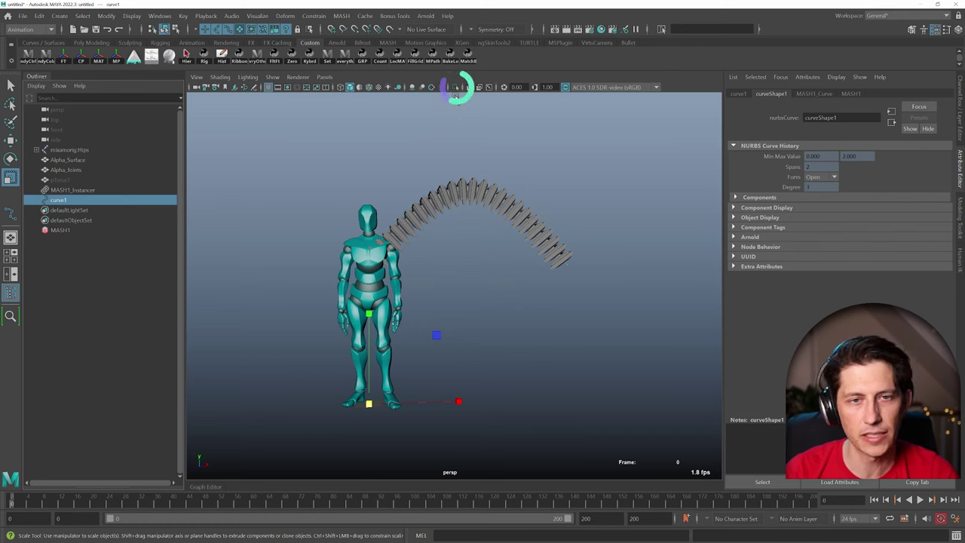
click(455, 88)
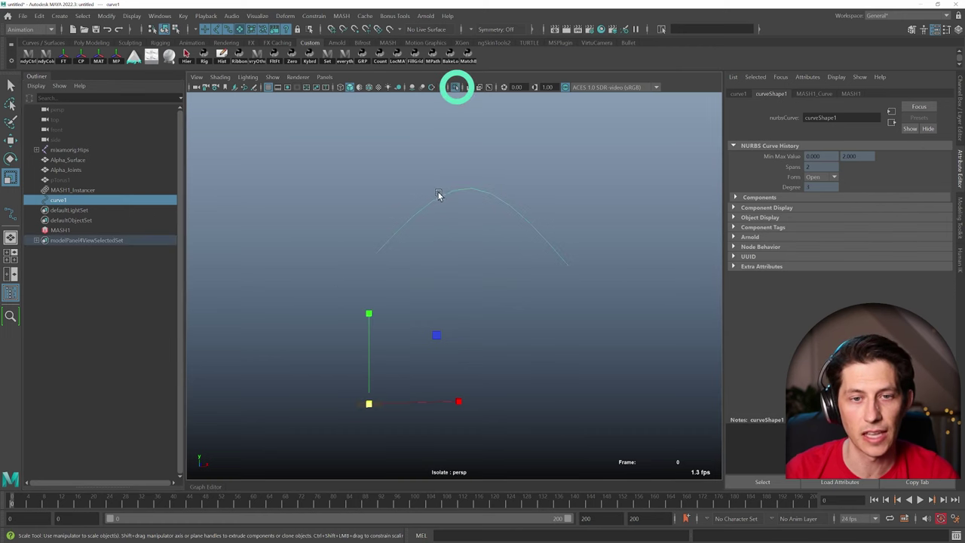
right_drag(440, 196, 400, 206)
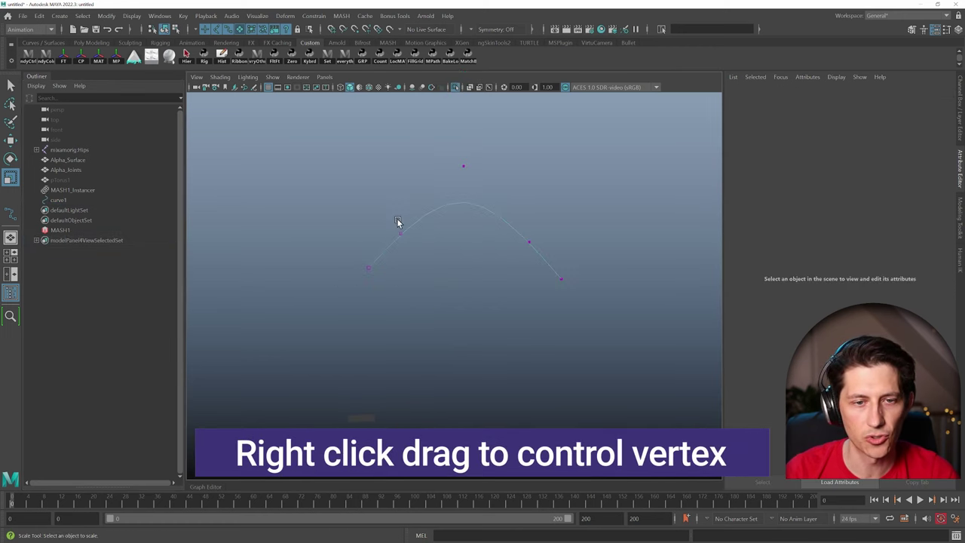
drag(375, 279, 375, 275)
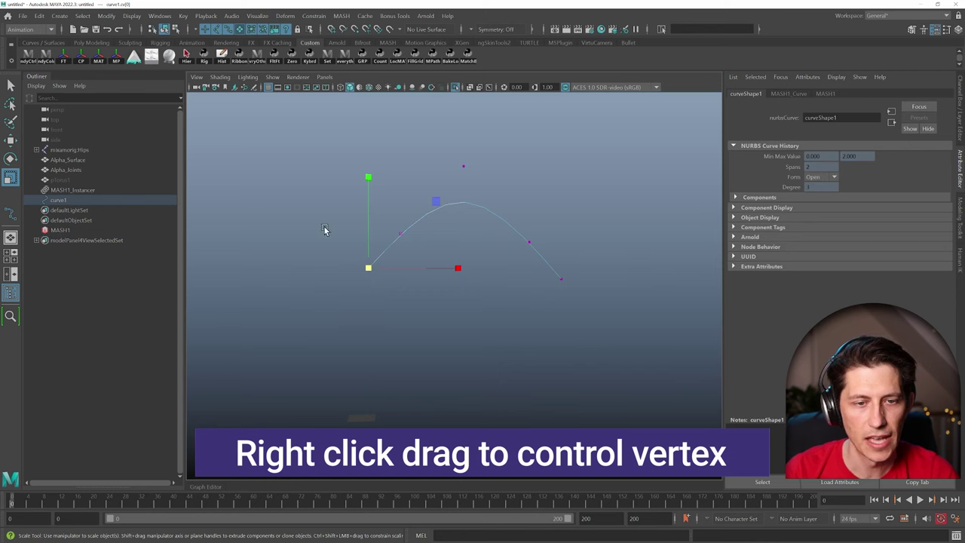
click(285, 16)
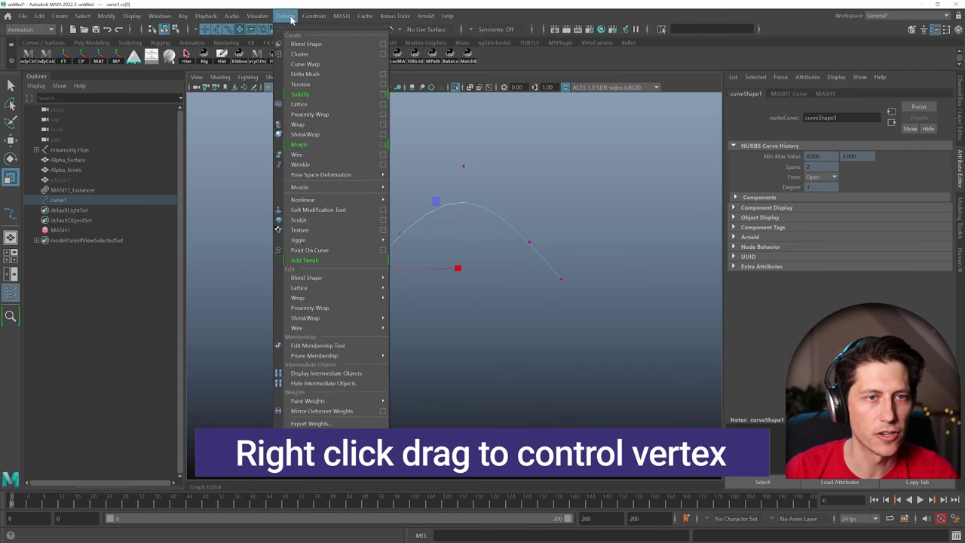
click(305, 55)
Step: Add clusters to the curve's second and top control vertices
click(407, 230)
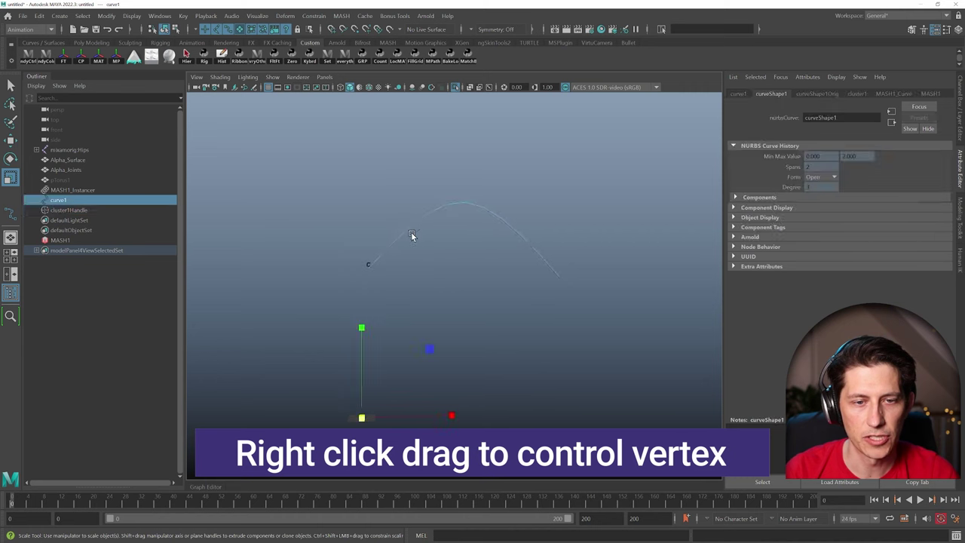
right_drag(410, 226, 409, 200)
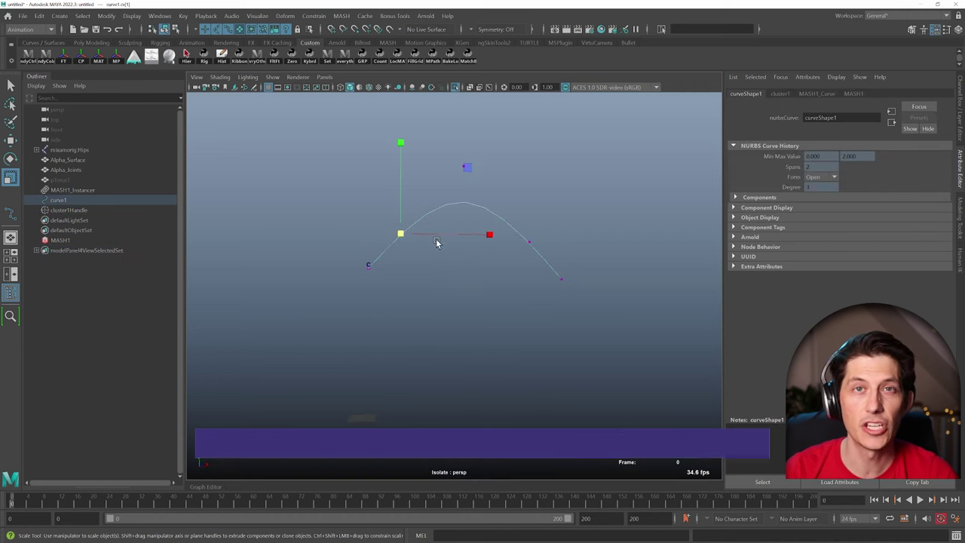
key(g)
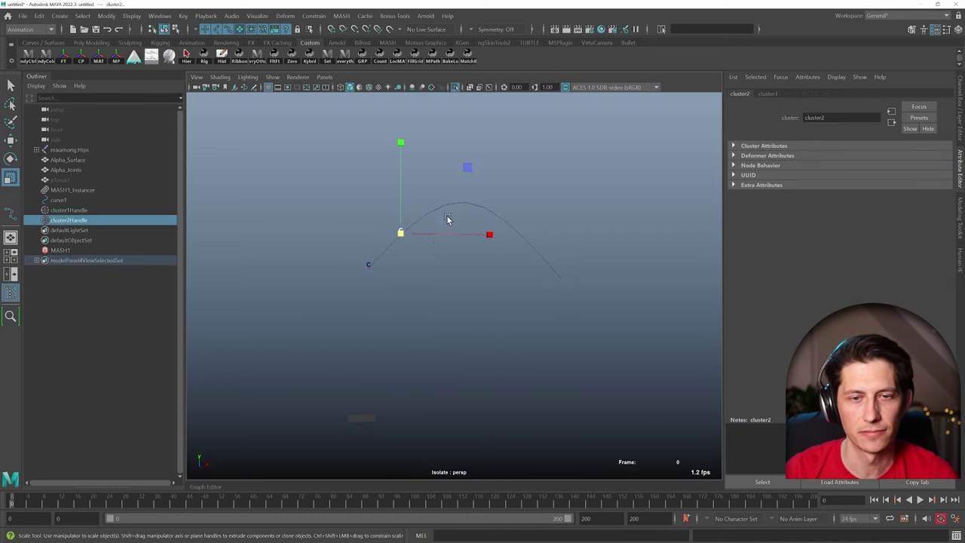
click(450, 209)
right_drag(450, 209, 392, 209)
drag(453, 160, 491, 213)
key(g)
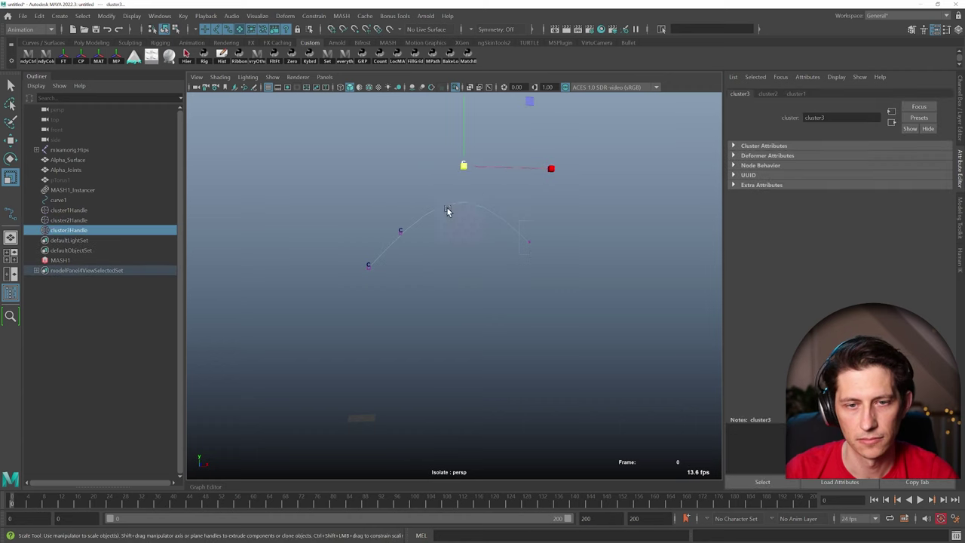
Step: Cluster the fourth and end control vertices, then select cluster1Handle
click(528, 239)
key(g)
click(561, 278)
key(g)
click(455, 208)
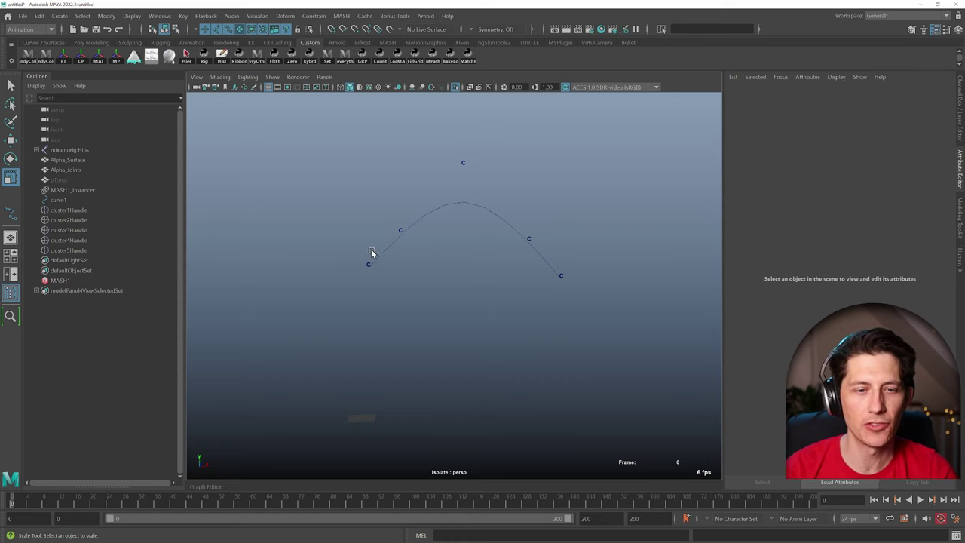
alt+middle_drag(377, 259, 391, 261)
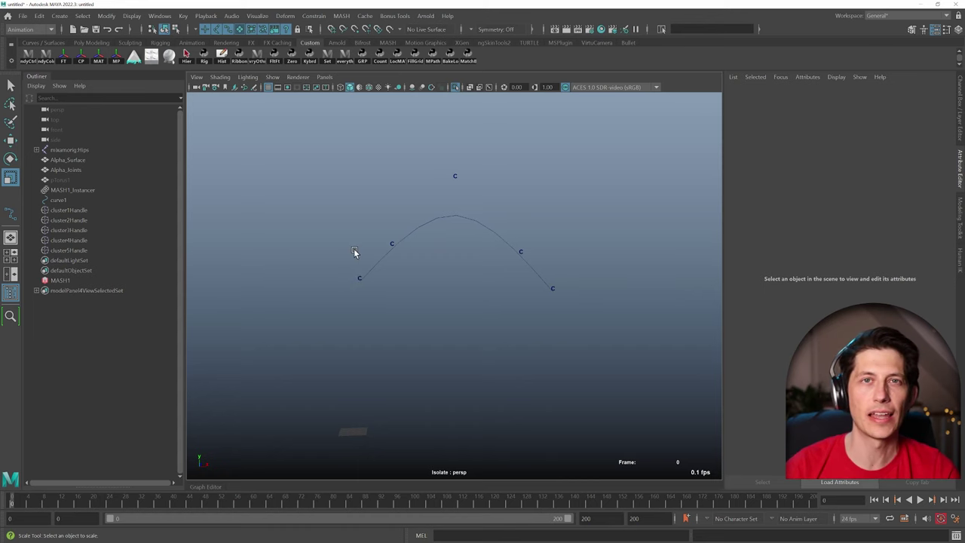
alt+middle_drag(359, 271, 369, 273)
drag(369, 274, 387, 279)
Step: Give cluster1Handle–cluster5Handle their own CntrlOffset groups, then show the robot and slats again
click(78, 213)
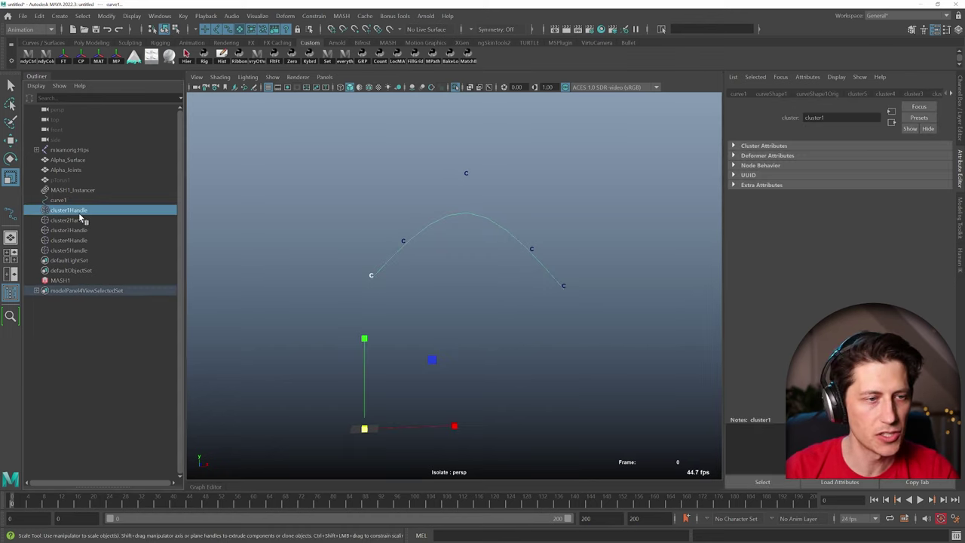
shift+click(85, 249)
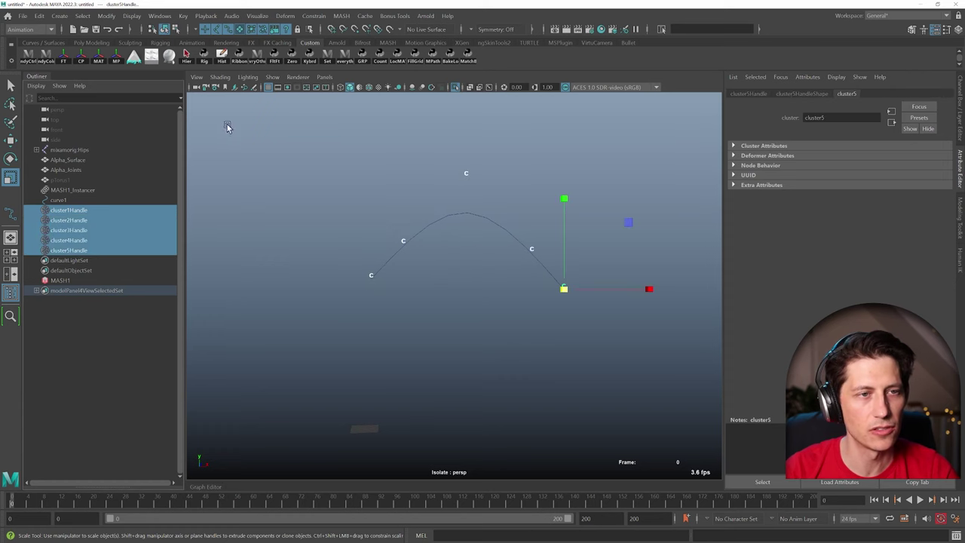
click(205, 60)
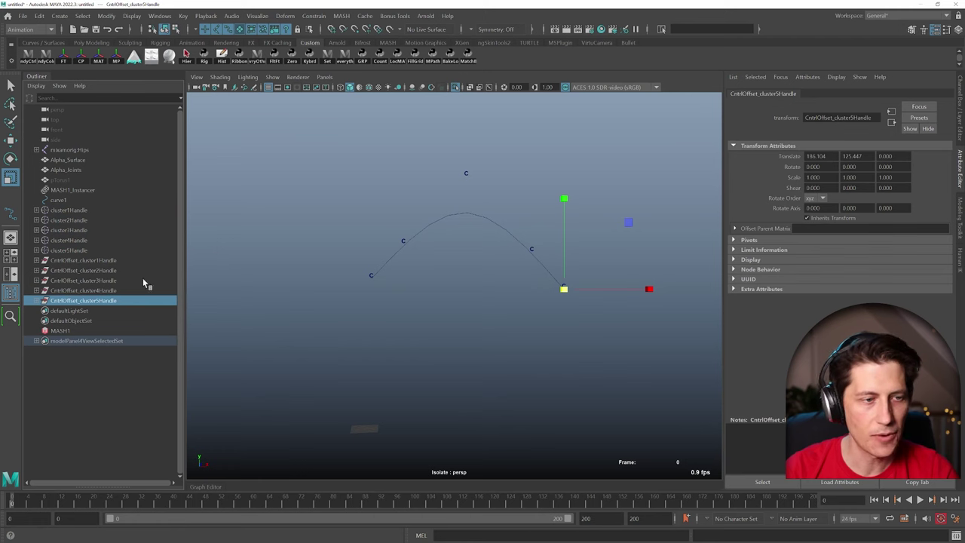
click(455, 87)
alt+middle_drag(491, 257, 456, 243)
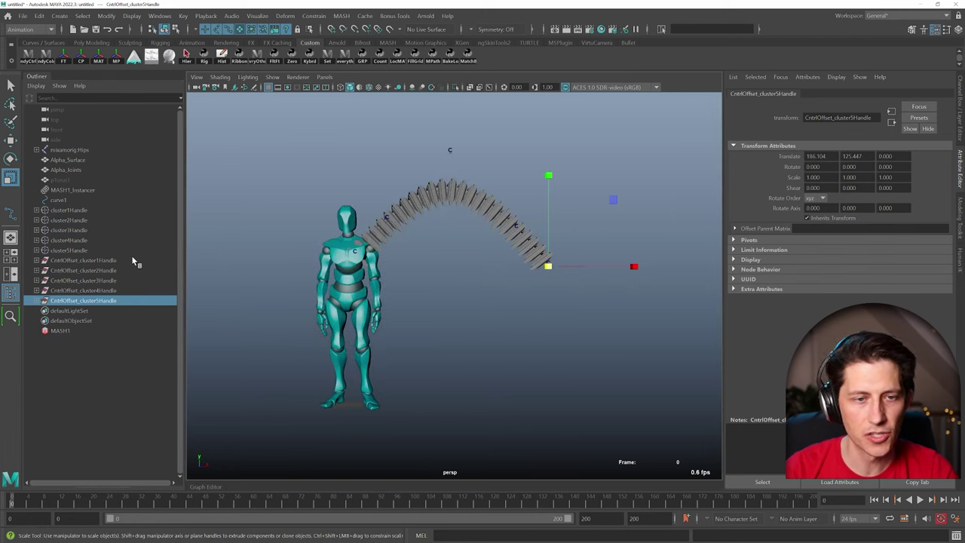
Step: Isolate the five CntrlOffset groups and create a matchCircle control at each cluster
shift+click(70, 260)
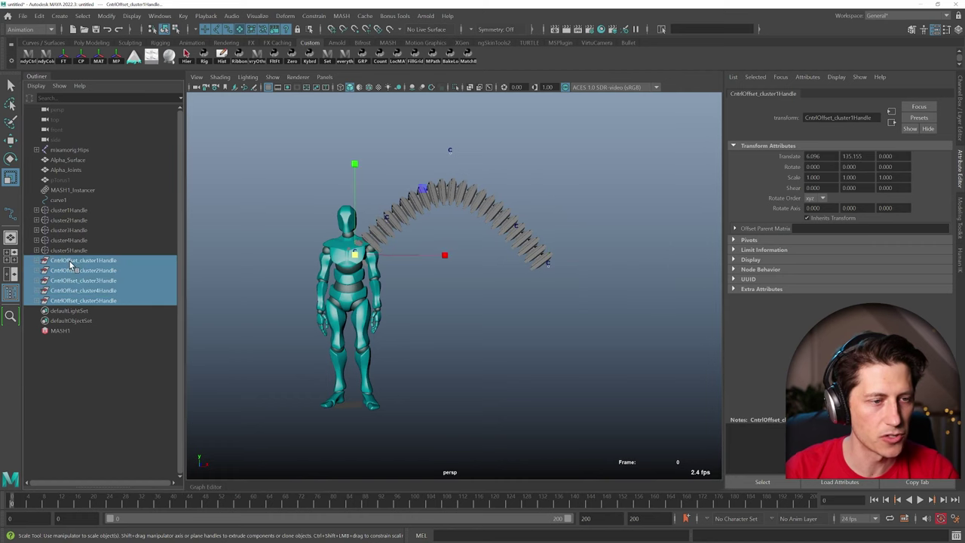
click(455, 88)
alt+middle_drag(416, 244, 422, 267)
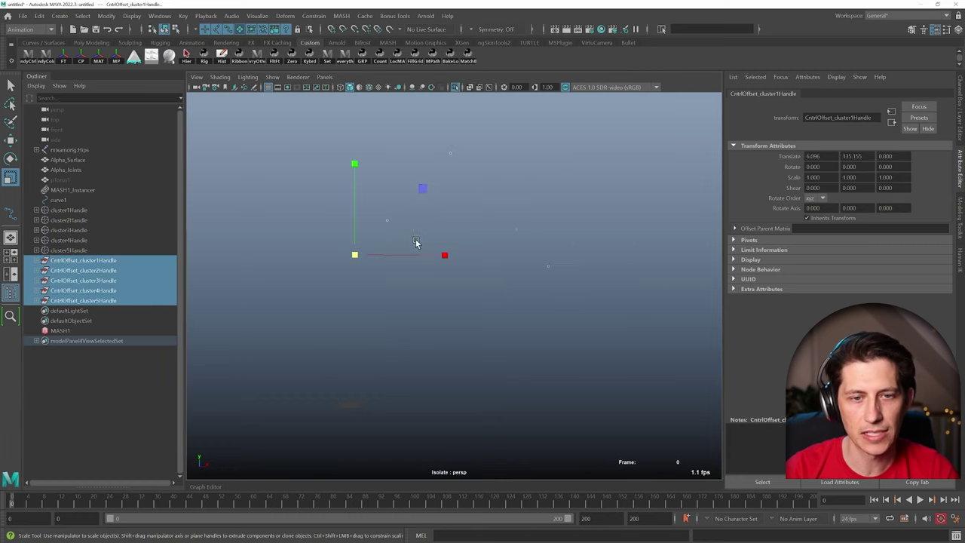
right_drag(407, 230, 349, 227)
right_drag(475, 146, 496, 212)
right_drag(555, 246, 535, 254)
right_drag(595, 291, 561, 291)
right_drag(351, 280, 294, 281)
key(q)
click(348, 279)
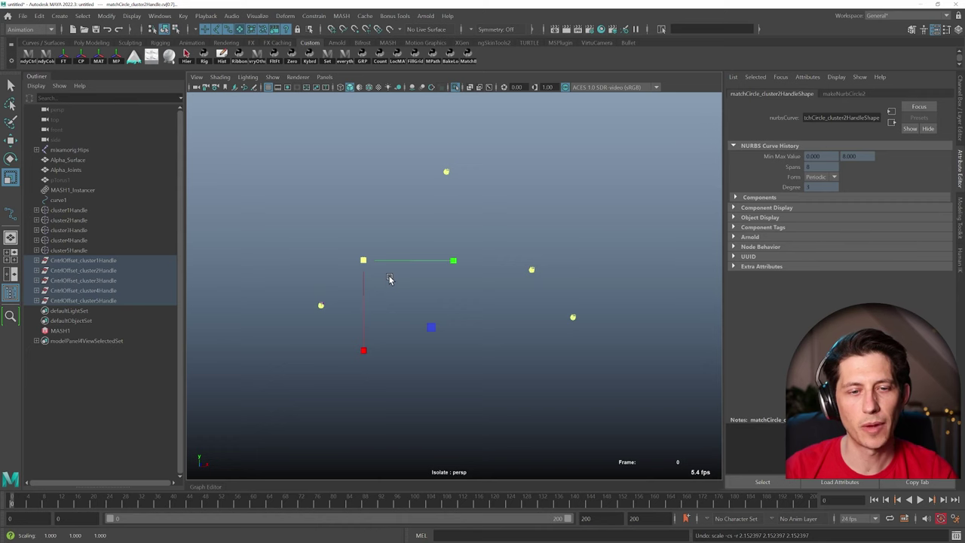
Step: Scale the five circle controls up individually around the slats, undoing the extra enlargement
drag(392, 279, 422, 261)
drag(363, 261, 633, 125)
click(452, 87)
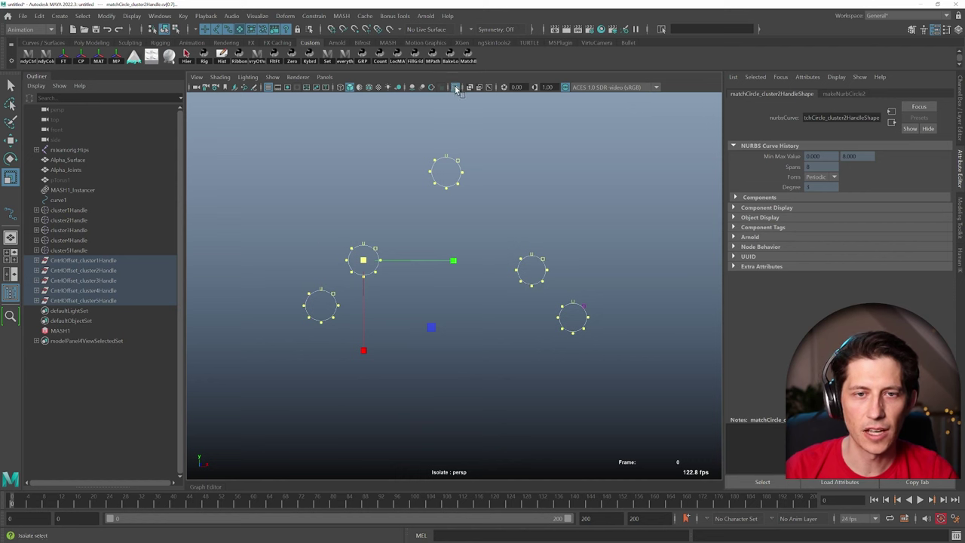
drag(321, 305, 337, 303)
key(ctrl+z)
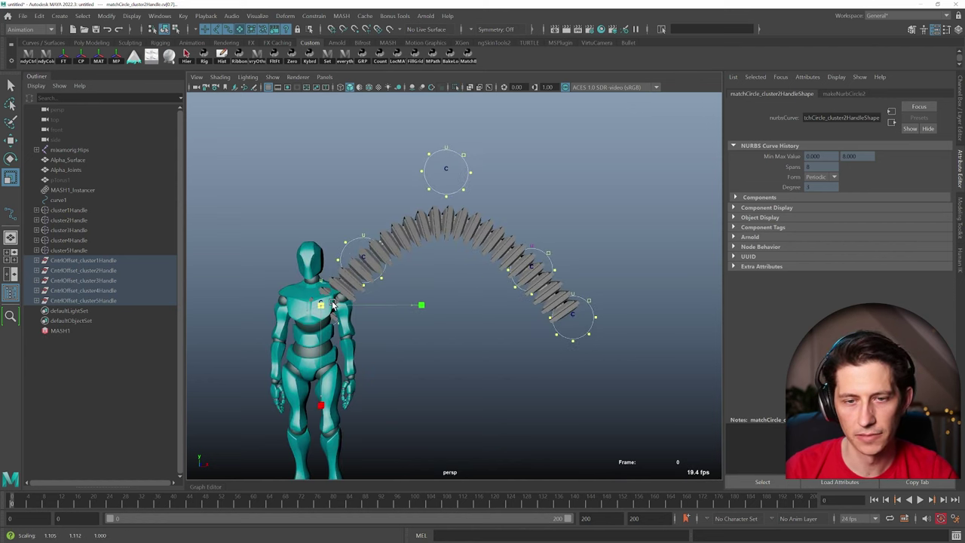
right_drag(425, 185, 462, 184)
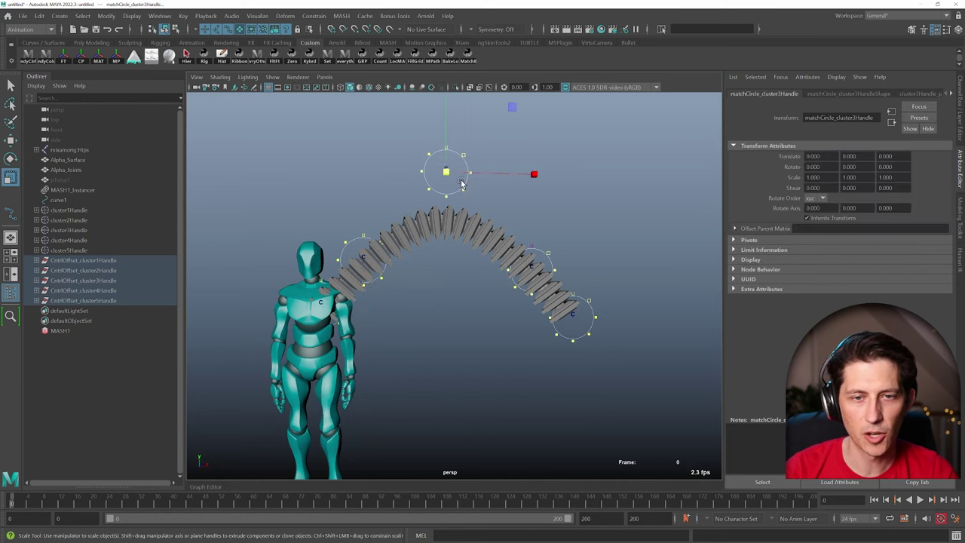
Step: Hide cluster1Handle through cluster5Handle with Ctrl+H
click(67, 209)
shift+click(86, 249)
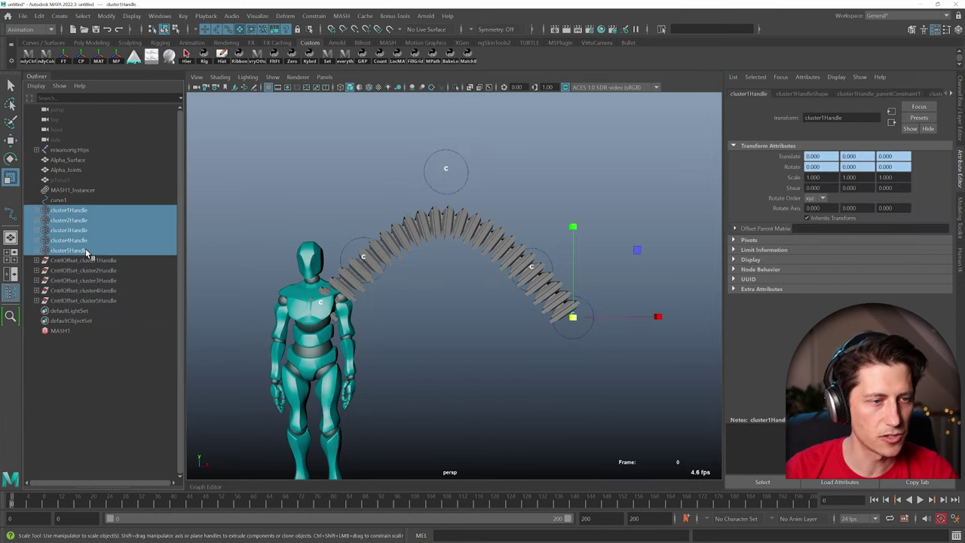
key(ctrl+h)
Step: Test-move the top and cluster4 circle controls to bend the spine, then undo
click(445, 190)
key(w)
mouse_move(445, 190)
mouse_down()
mouse_move(427, 212)
mouse_move(445, 188)
mouse_up()
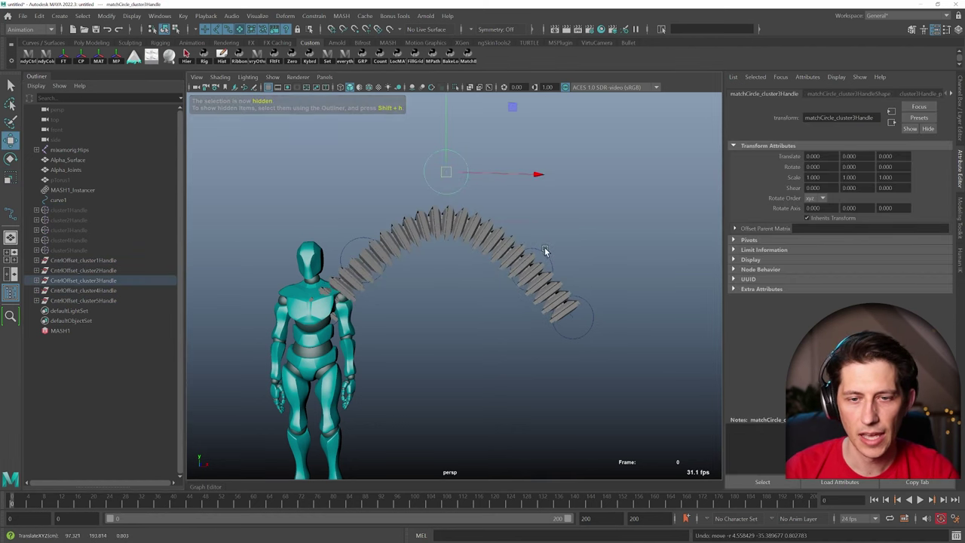
click(539, 261)
drag(539, 261, 546, 156)
key(ctrl+z)
Step: From a side angle, test raising the tail and cluster4 circles, then undo
alt+drag(527, 226, 505, 252)
click(371, 226)
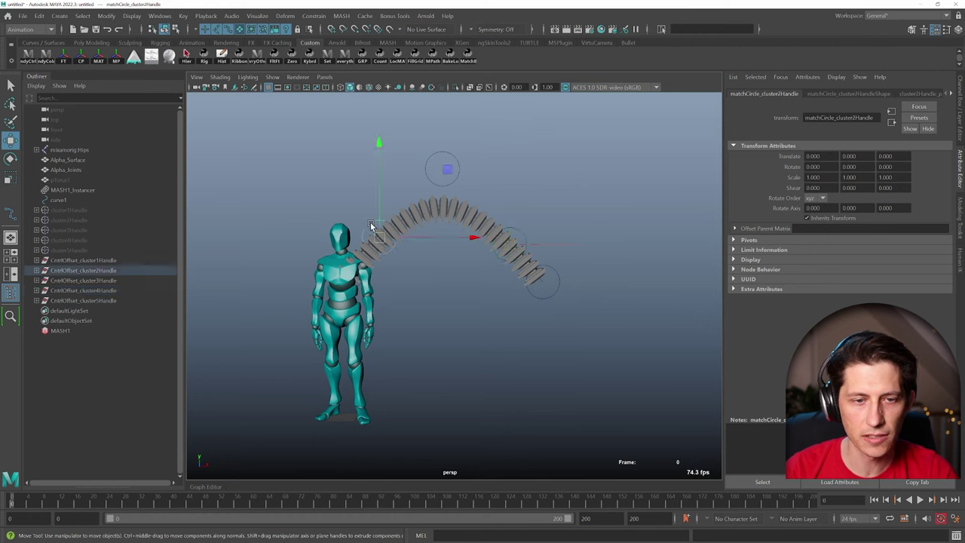
click(548, 270)
drag(553, 275, 576, 181)
click(508, 248)
drag(510, 244, 505, 191)
key(ctrl+z)
key(ctrl+z)
key(ctrl+z)
key(ctrl+z)
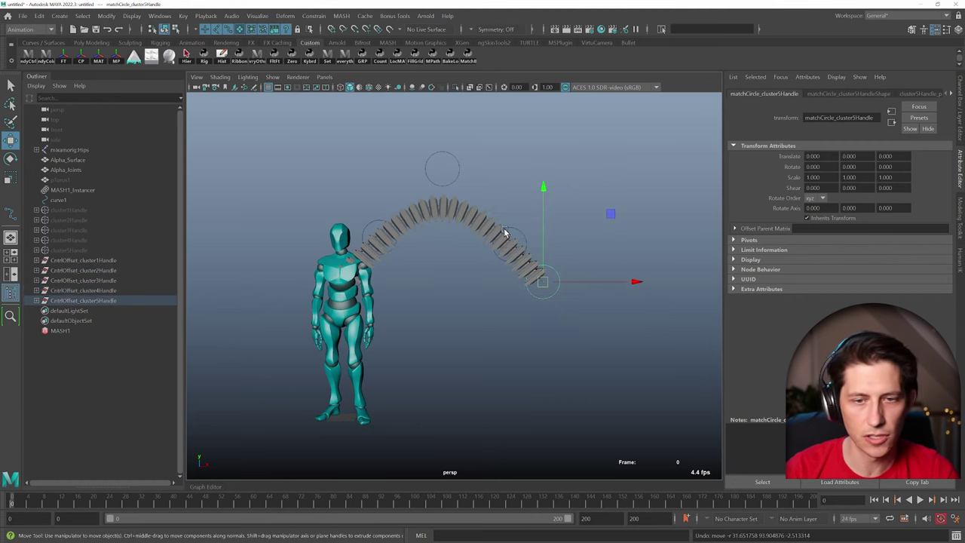
Step: Select the cluster4 circle control and its CntrlOffset_cluster4Handle group
click(516, 227)
click(516, 237)
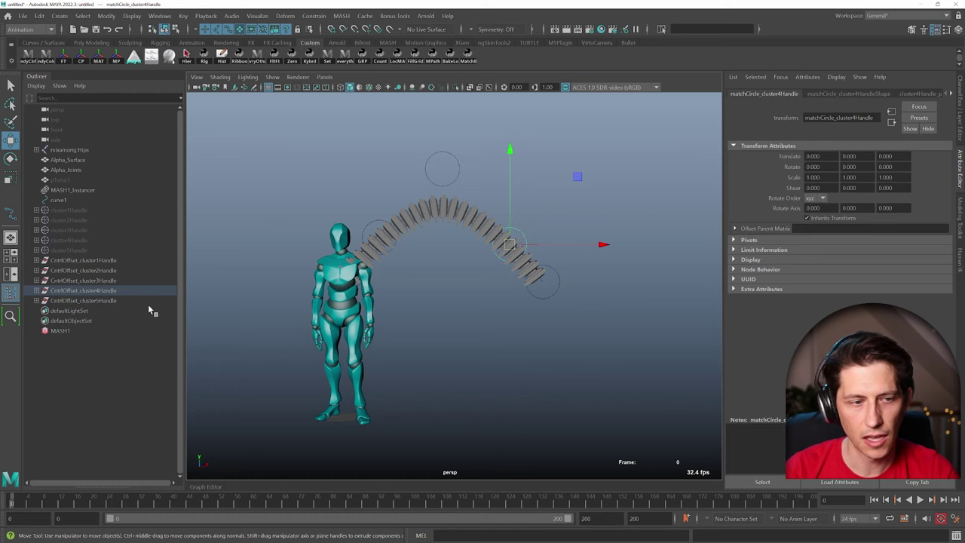
click(67, 292)
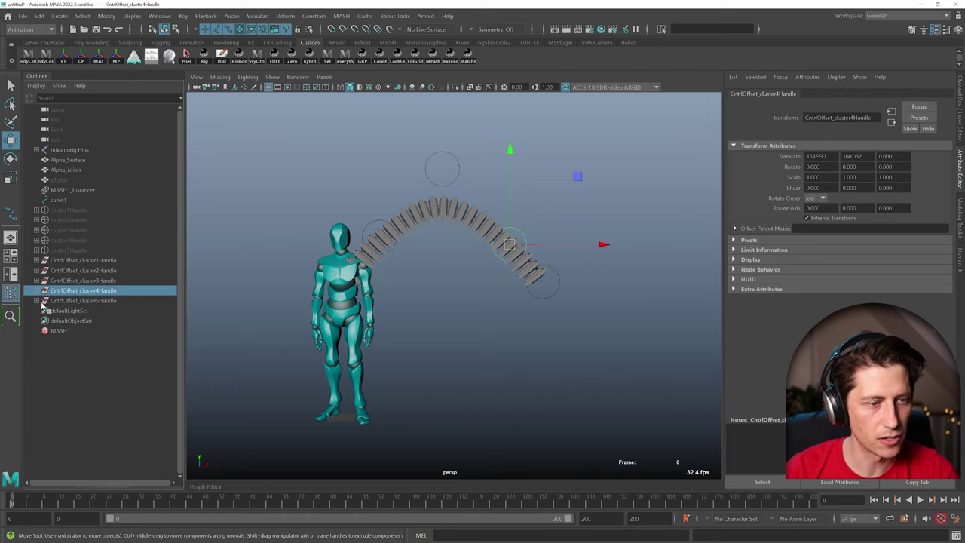
Step: Parent CntrlOffset_cluster4Handle under matchCircle_cluster5Handle in the Outliner
click(65, 300)
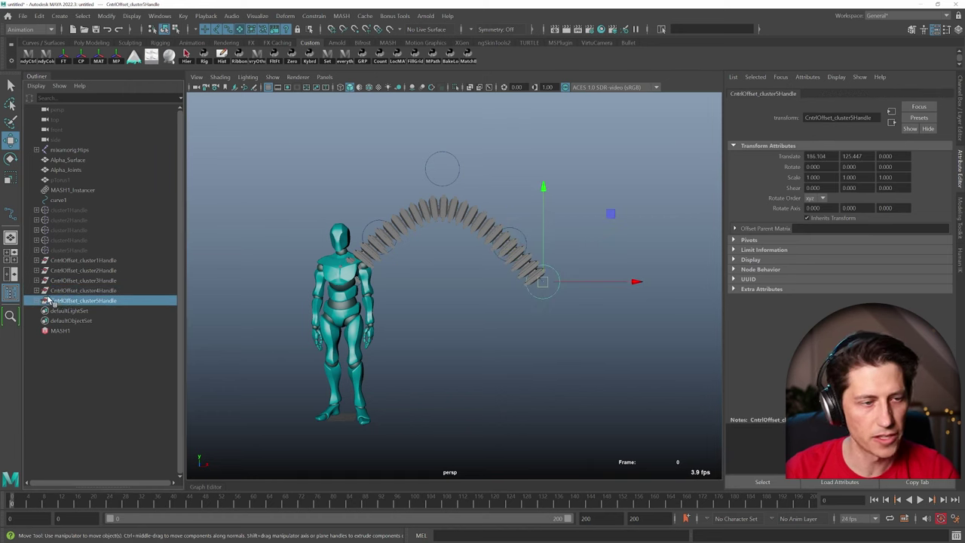
click(40, 301)
click(67, 291)
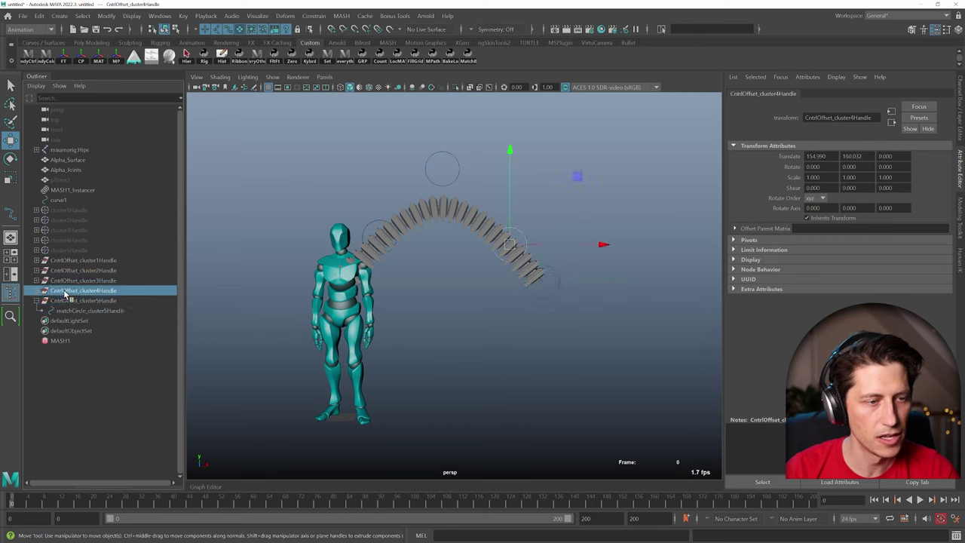
drag(72, 311, 73, 311)
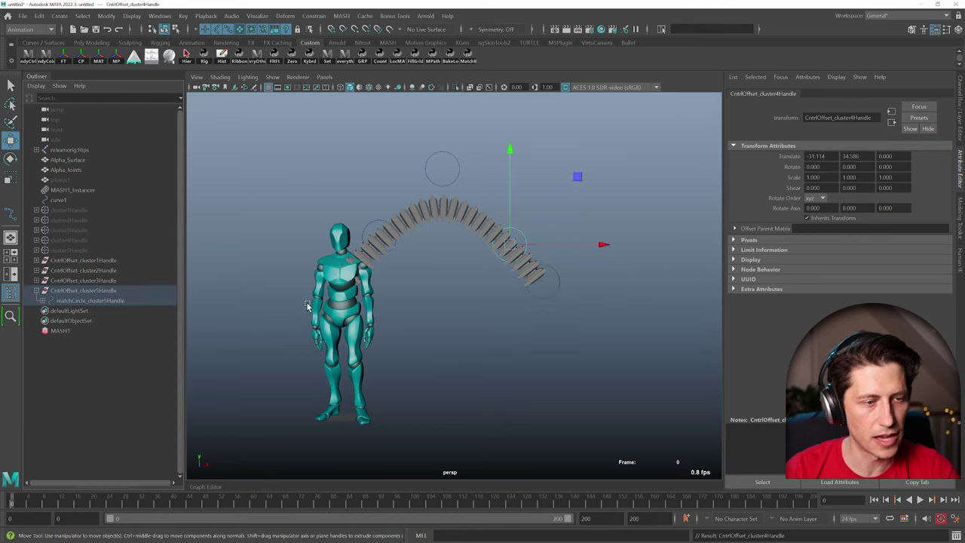
Step: Test moving and rotating the cluster5 end circle, then undo both changes
click(546, 300)
drag(548, 302, 618, 307)
key(e)
click(619, 307)
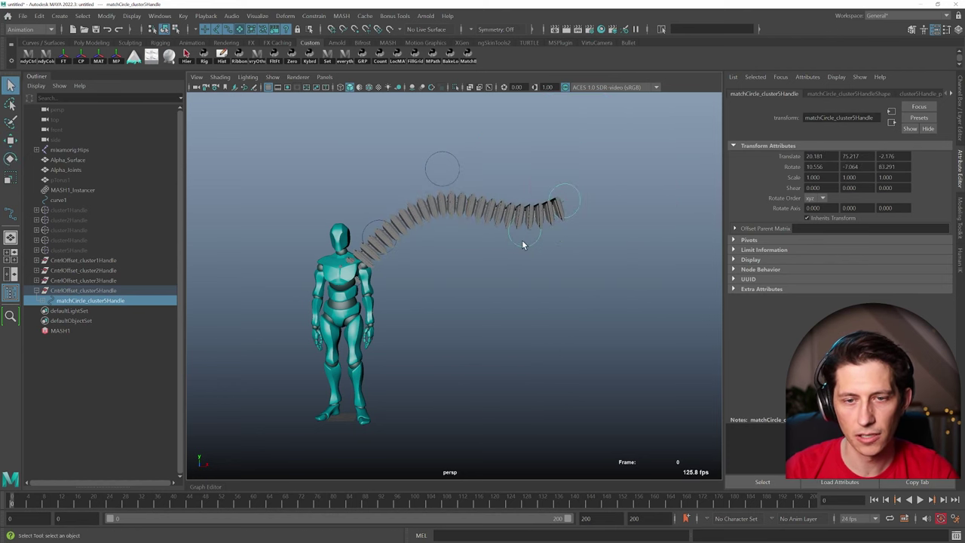
click(523, 240)
key(w)
key(ctrl+z)
key(ctrl+z)
key(ctrl+z)
key(ctrl+z)
key(ctrl+z)
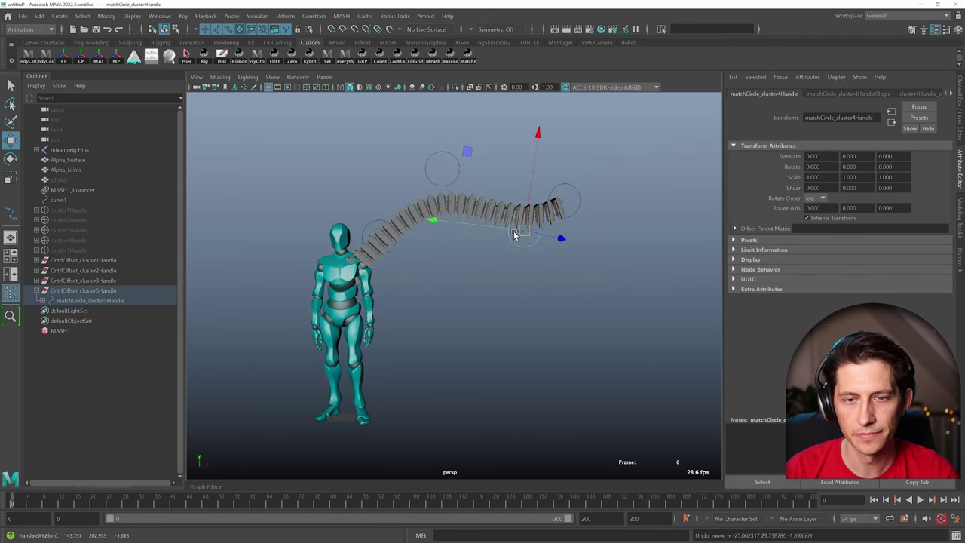
key(ctrl+z)
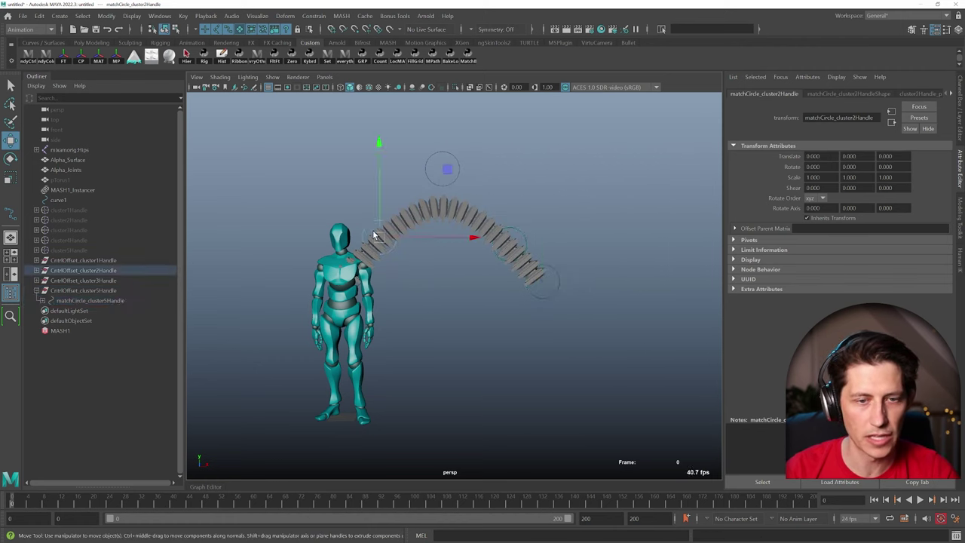
Step: Parent CntrlOffset_cluster2Handle under matchCircle_cluster1Handle in the Outliner
click(81, 270)
click(63, 260)
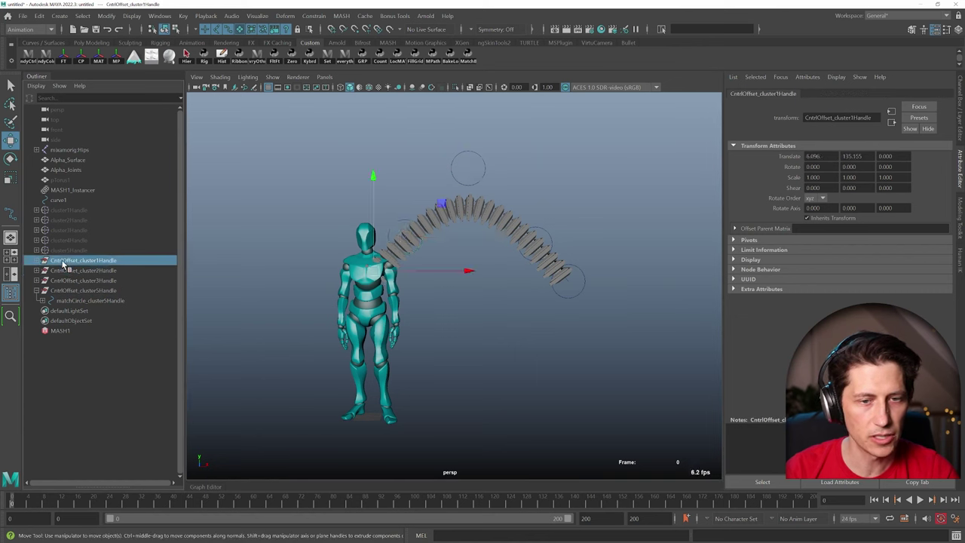
click(37, 260)
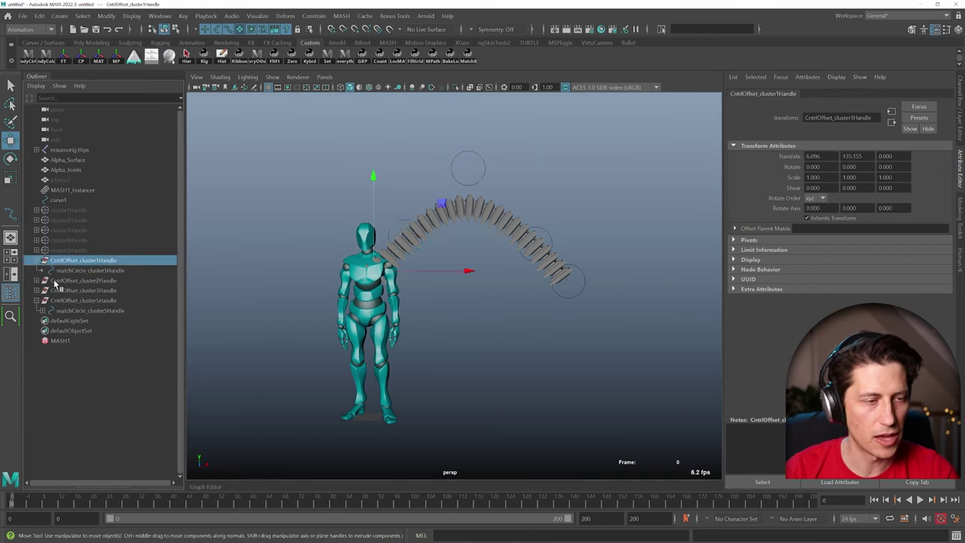
click(68, 281)
drag(71, 275, 73, 274)
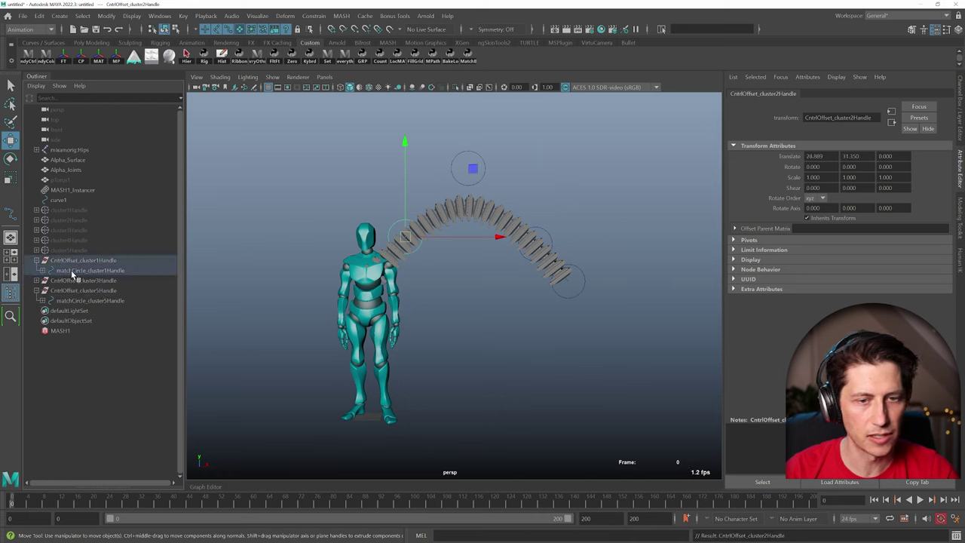
Step: Test-move the cluster1 circle and undo, then pull the top circle down to flatten the arc
click(62, 270)
drag(373, 270, 373, 273)
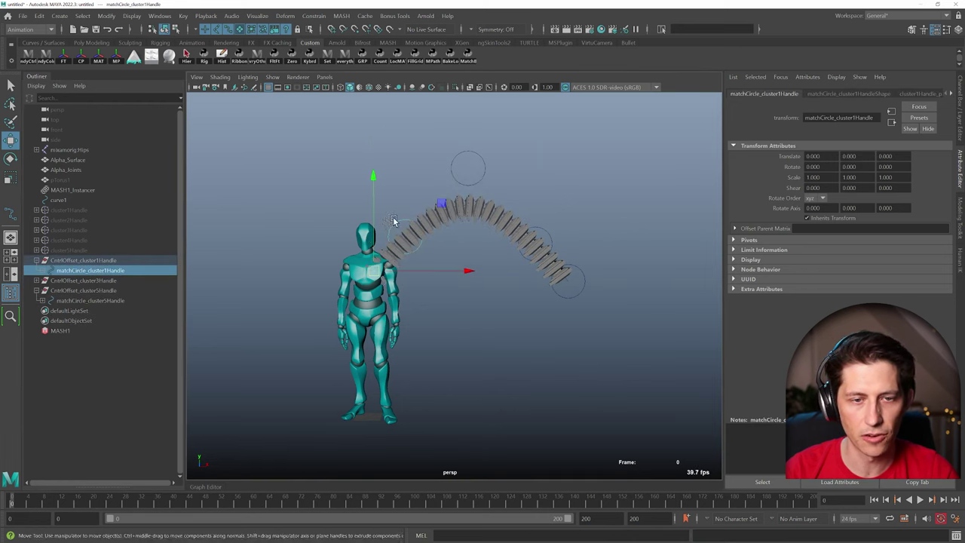
key(ctrl+z)
click(468, 169)
drag(468, 169, 463, 293)
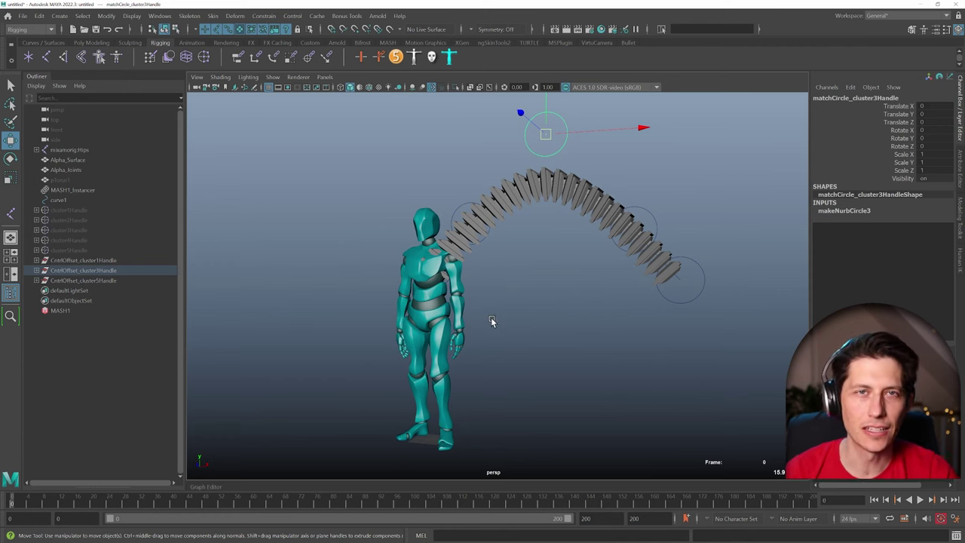
Step: Unhide the pTorus1 blade and frame it in the view
click(60, 180)
key(shift+h)
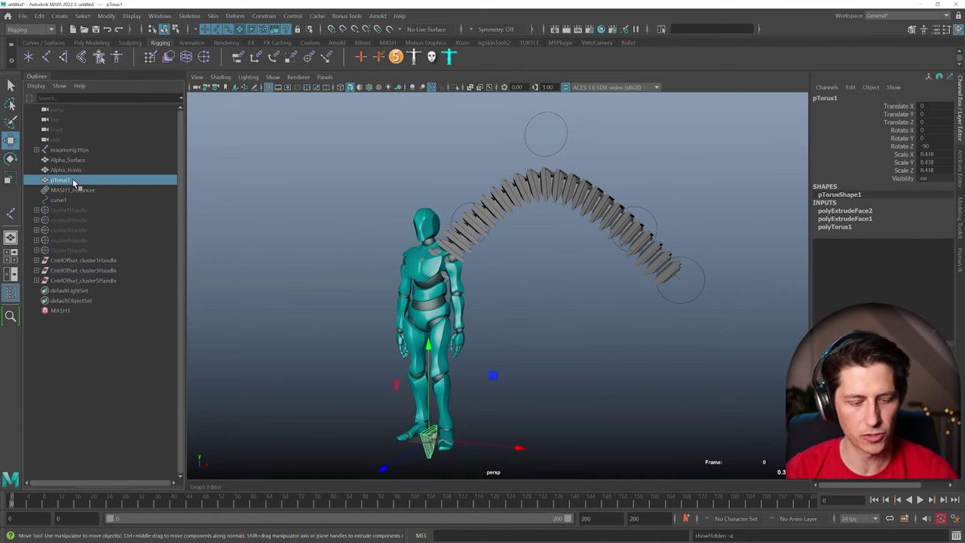
key(f)
alt+drag(521, 339, 505, 278)
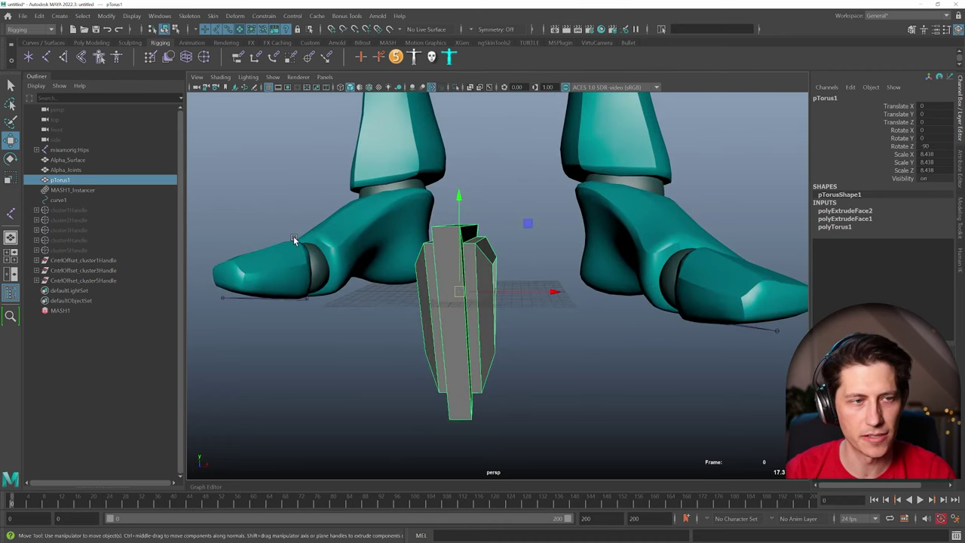
Step: Create a polygon cube and move it to Translate X 4.734, Y 5.055 beside the blade
click(89, 42)
click(46, 58)
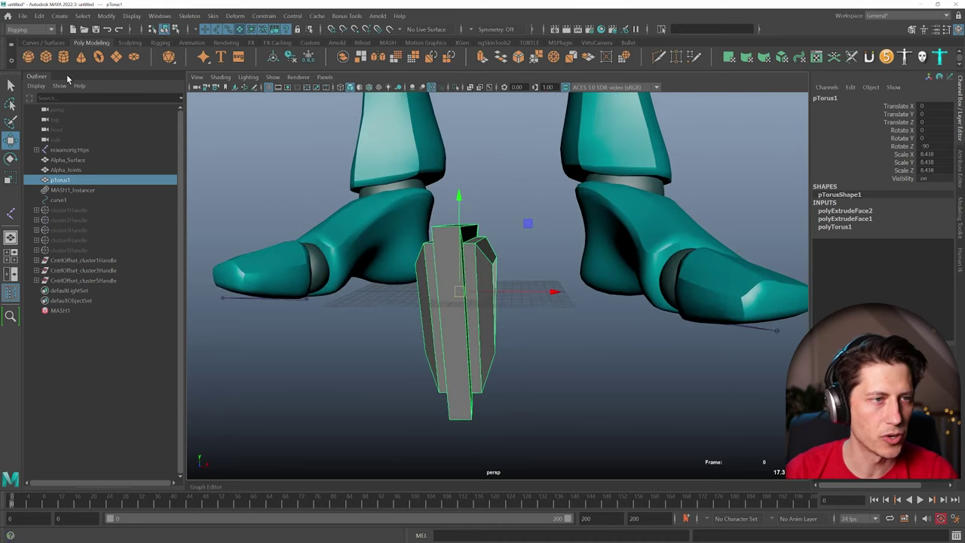
drag(505, 288, 546, 291)
alt+drag(545, 291, 496, 263)
Step: Frame the cube and select its right-side vertices in vertex mode
key(r)
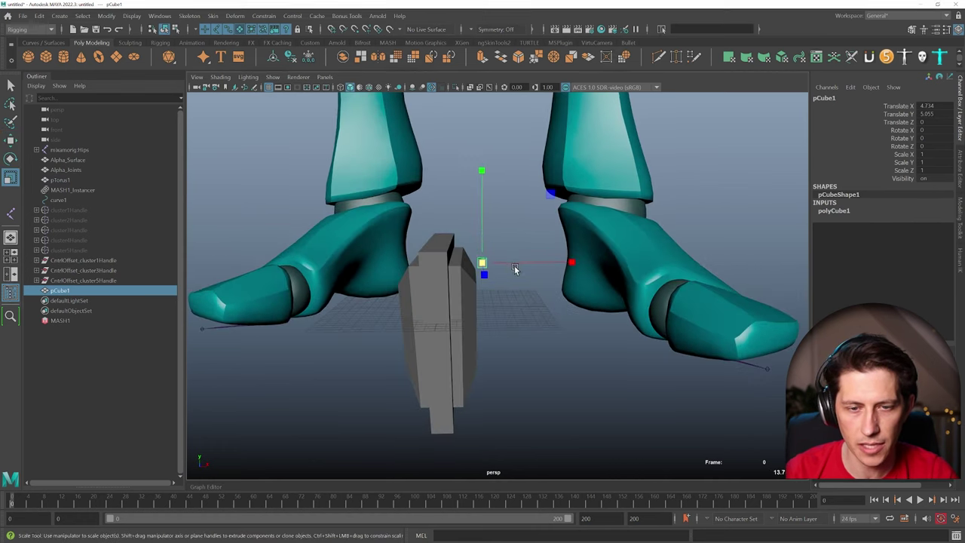
scroll(514, 265, up, 5)
key(w)
key(f)
scroll(510, 248, down, 3)
right_drag(514, 244, 466, 235)
scroll(521, 242, down, 2)
drag(536, 223, 681, 350)
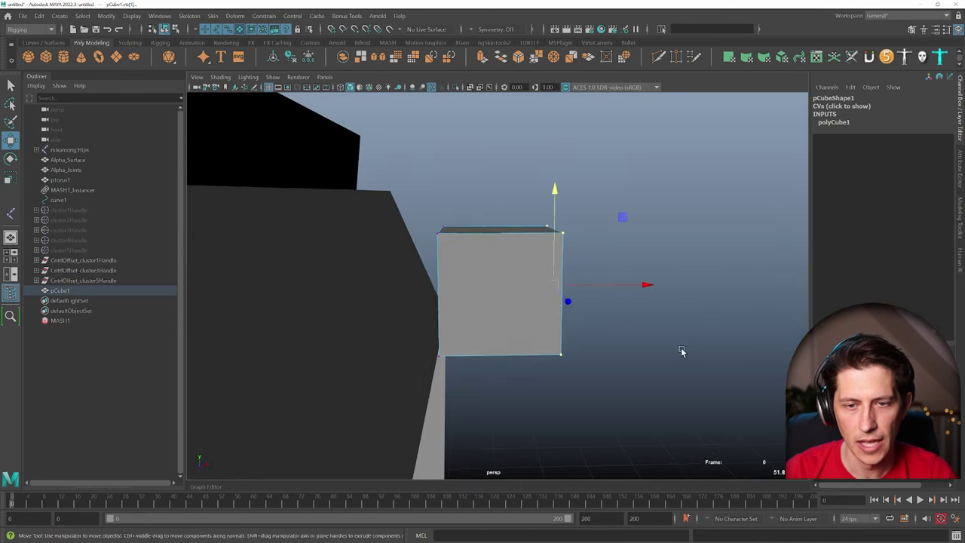
scroll(575, 307, down, 3)
Step: Stretch the cube's right-side vertices out along X into a long bar
alt+middle_drag(575, 307, 507, 283)
click(485, 283)
drag(483, 230, 411, 332)
drag(528, 282, 711, 319)
scroll(517, 306, down, 5)
alt+drag(517, 306, 555, 278)
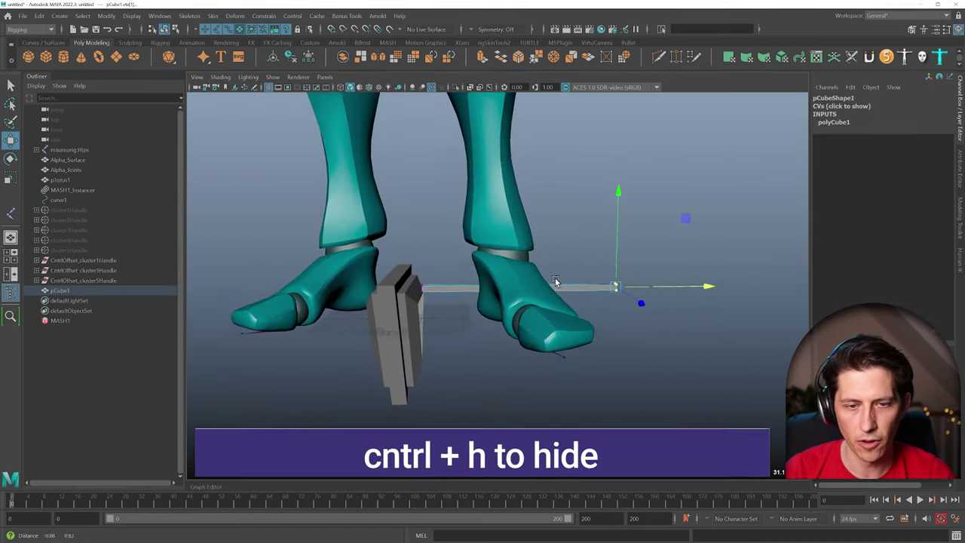
Step: Hide mixamorig:Hips, Alpha_Surface and Alpha_Joints
click(82, 154)
shift+click(77, 169)
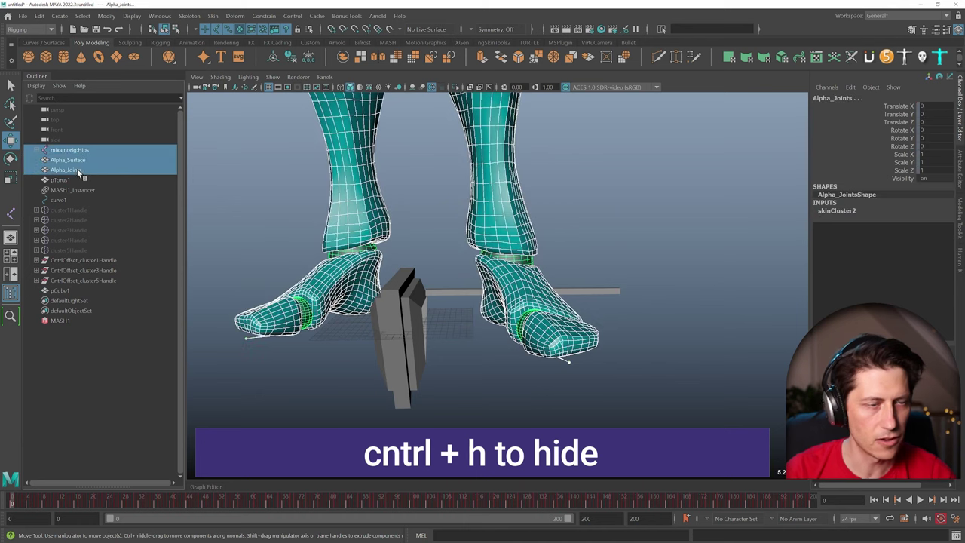
key(ctrl+h)
Step: Scale the bar uniformly to 1.564 and select its end vertices
click(474, 287)
alt+drag(474, 287, 518, 282)
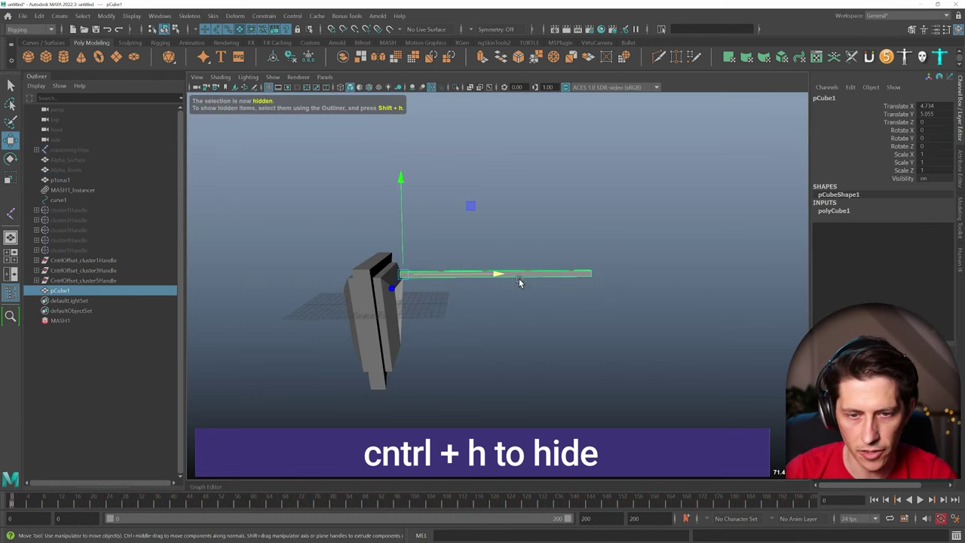
key(r)
drag(403, 274, 407, 293)
right_drag(486, 277, 433, 267)
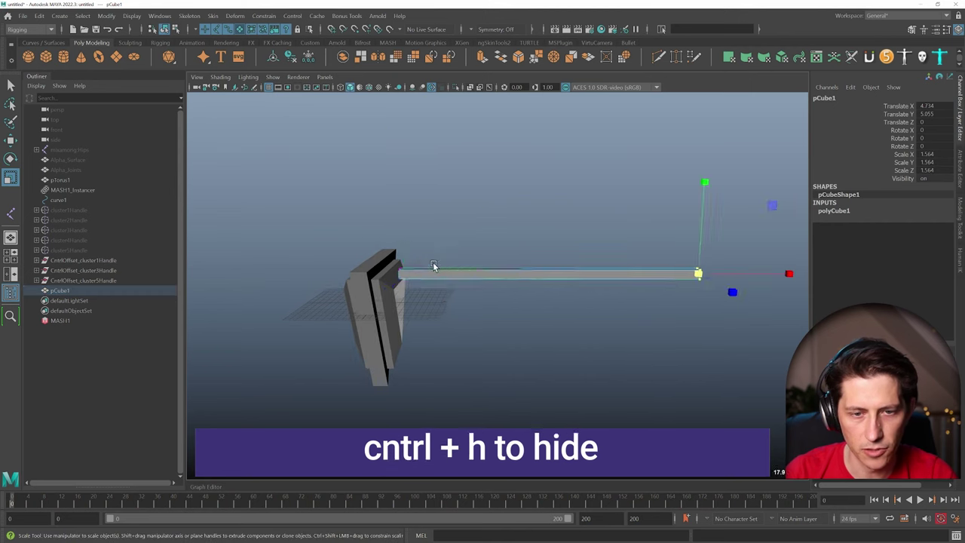
alt+drag(433, 266, 394, 271)
drag(410, 215, 519, 265)
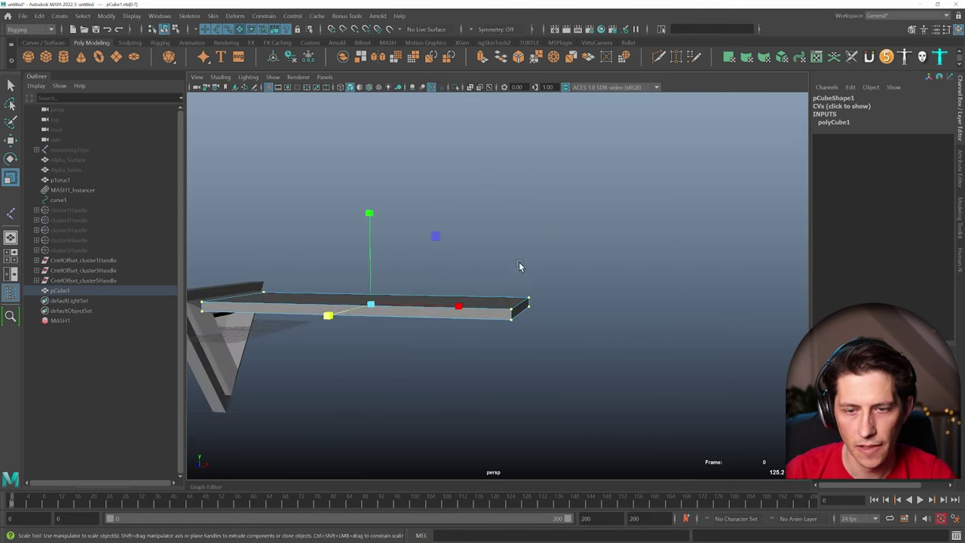
Step: Scale the bar's end vertices vertically and slide them along X so the blade tapers
drag(568, 332, 509, 253)
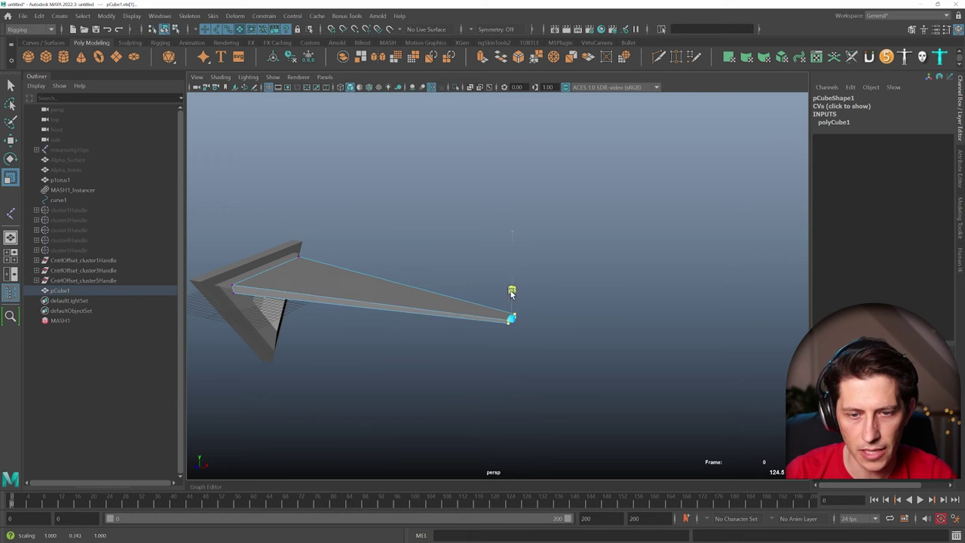
alt+drag(513, 309, 442, 295)
drag(344, 270, 395, 317)
drag(369, 251, 363, 190)
alt+middle_drag(371, 260, 390, 251)
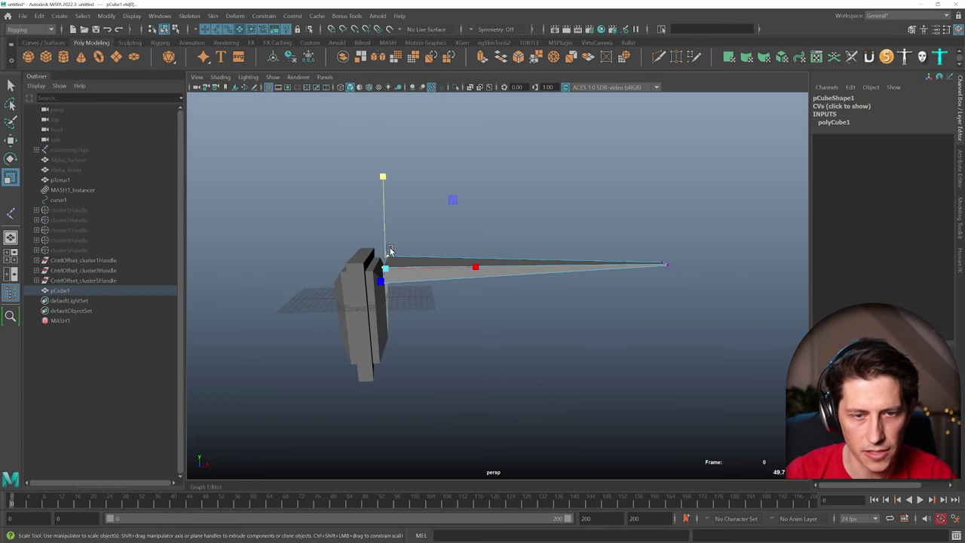
key(w)
drag(426, 272, 492, 292)
key(F8)
Step: Cut a new edge loop partway across the pCube1 blade with Multi-Cut
alt+drag(538, 269, 532, 278)
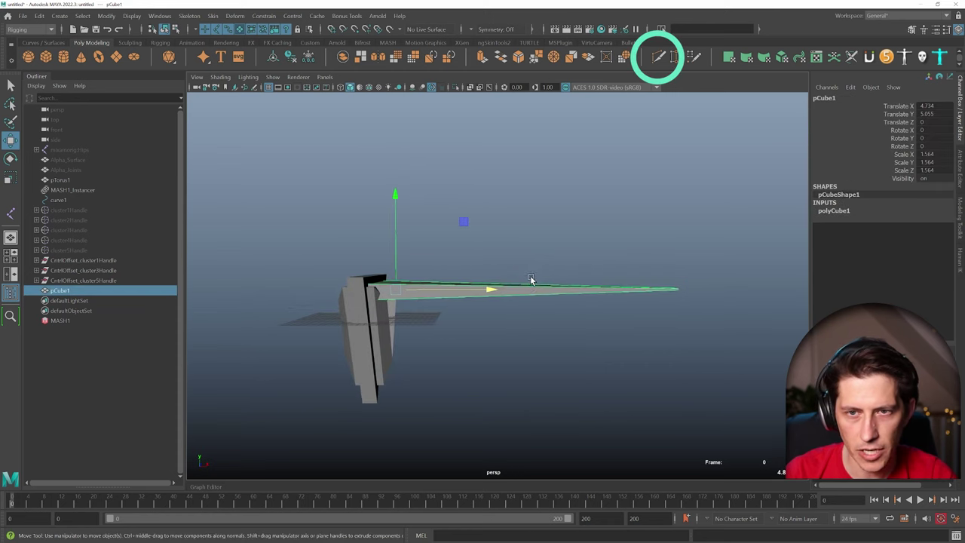
click(657, 60)
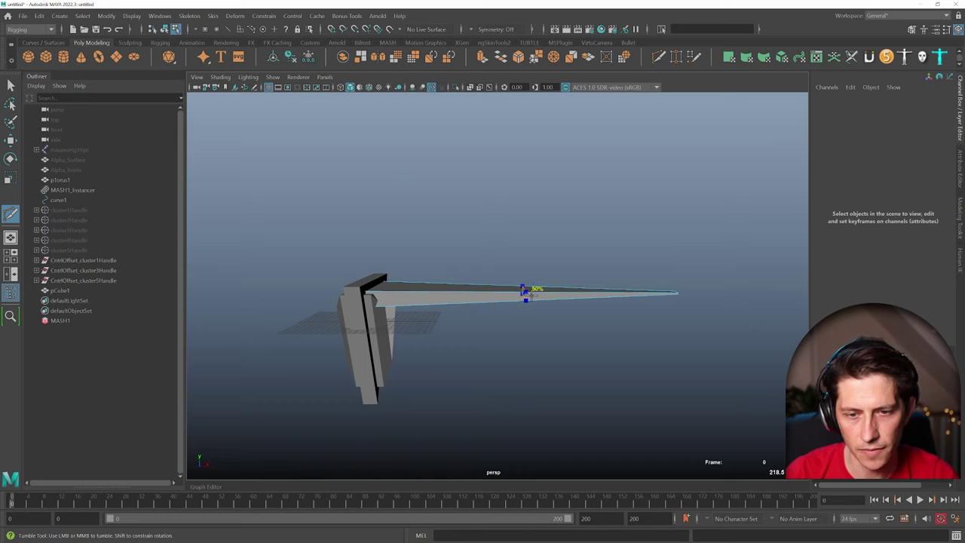
alt+drag(530, 362, 478, 301)
key(w)
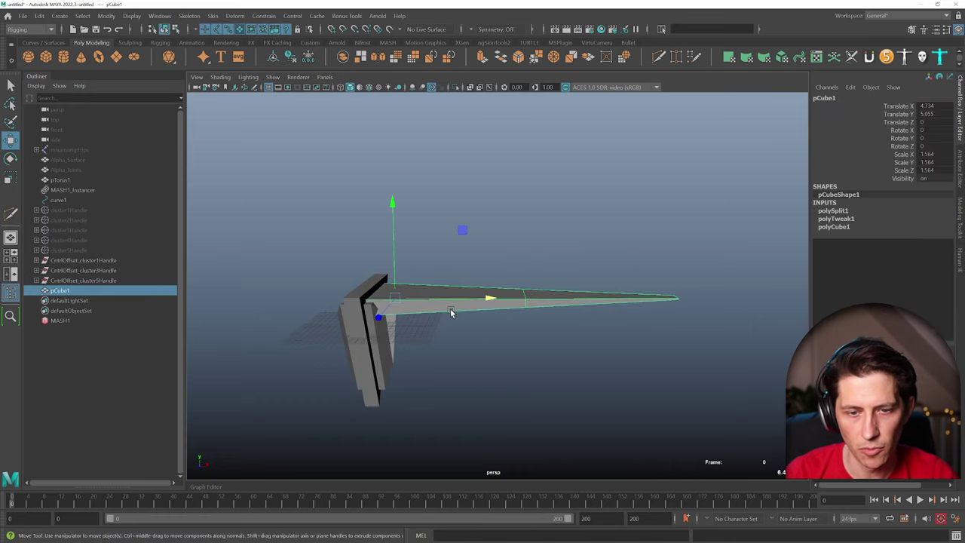
click(159, 42)
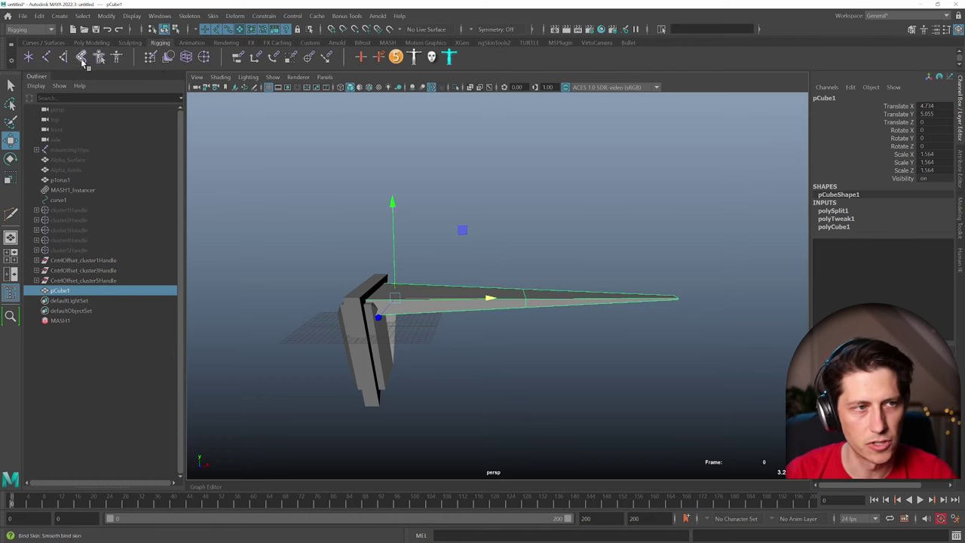
Step: With the Joint Tool active, zoom in on the bracket and blade in wireframe front view
click(46, 57)
key(space)
drag(483, 233, 484, 261)
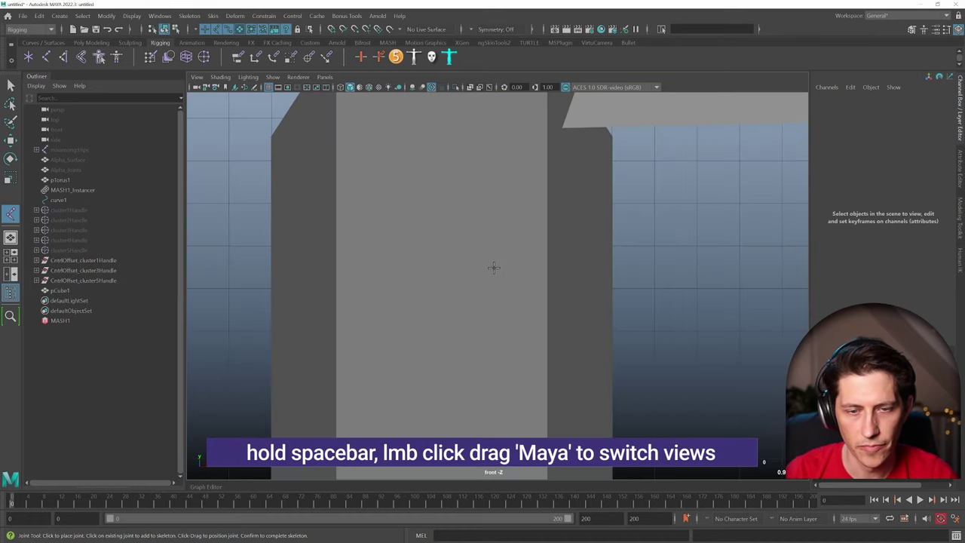
key(a)
scroll(628, 298, up, 8)
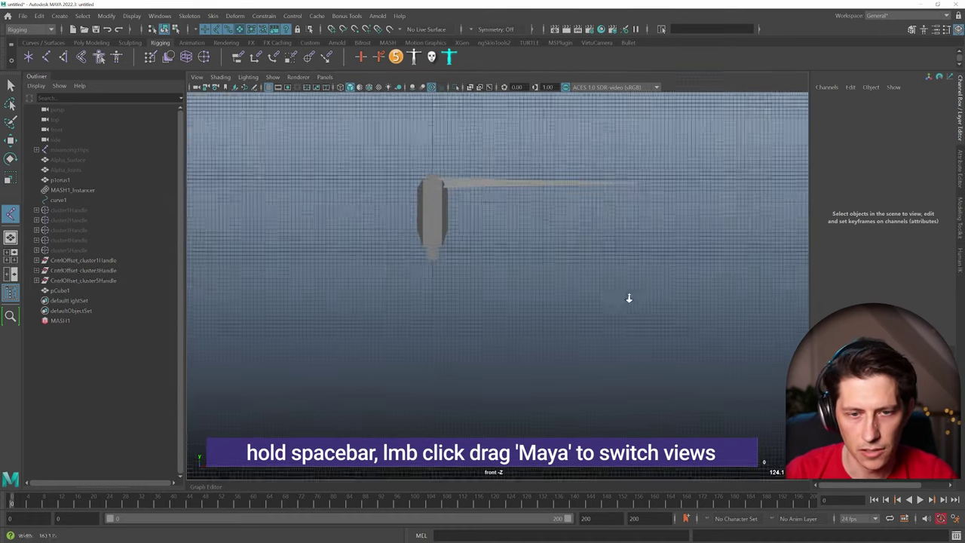
scroll(629, 298, up, 5)
alt+middle_drag(628, 297, 547, 351)
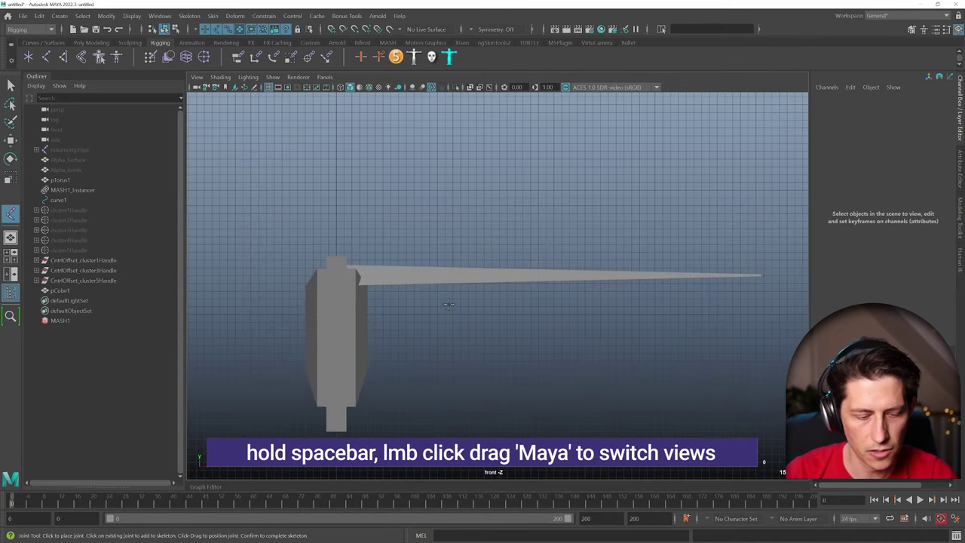
key(4)
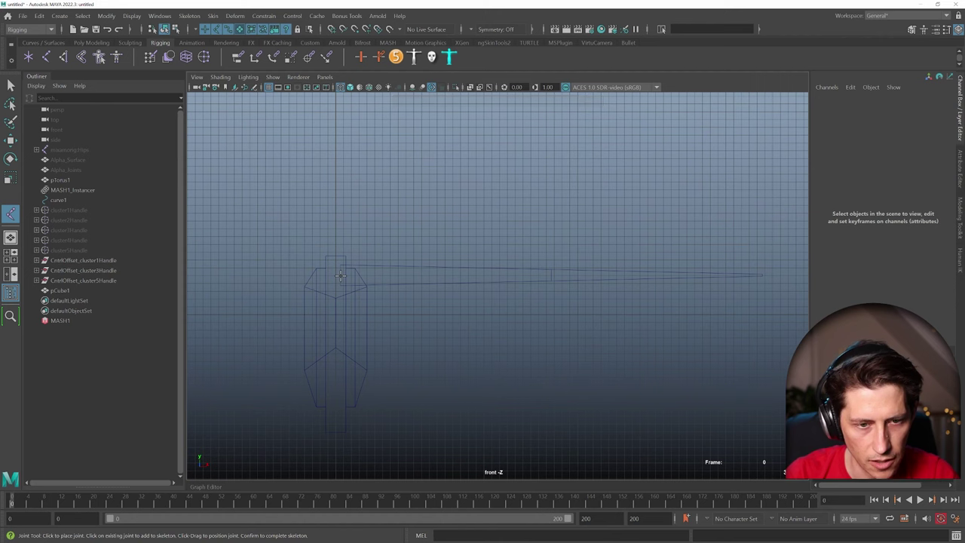
Step: Place three joints from the bracket top, through mid-blade, to the blade tip
click(341, 276)
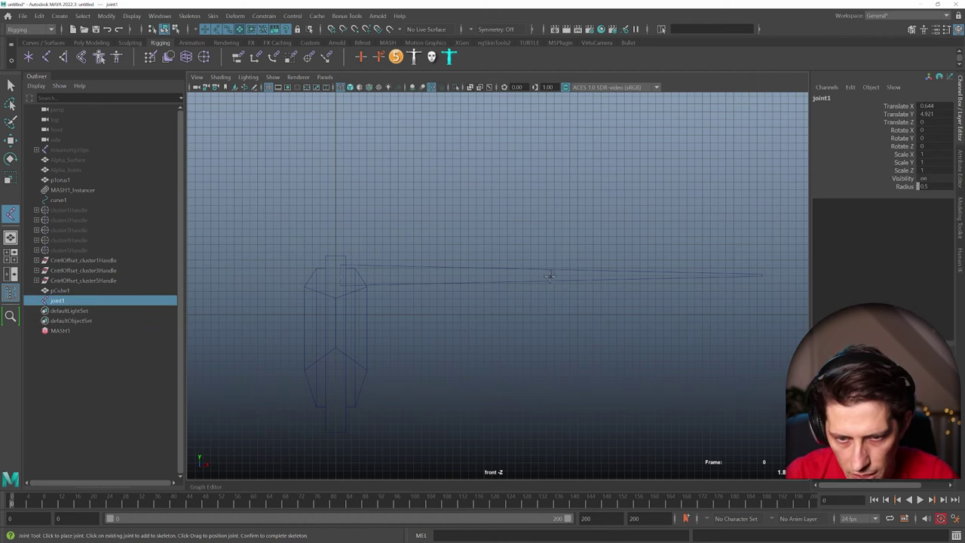
click(551, 276)
alt+middle_drag(551, 276, 589, 310)
click(693, 277)
key(Return)
Step: Select the middle joint, joint2, together with the blade mesh
key(w)
drag(445, 269, 452, 336)
drag(557, 313, 452, 273)
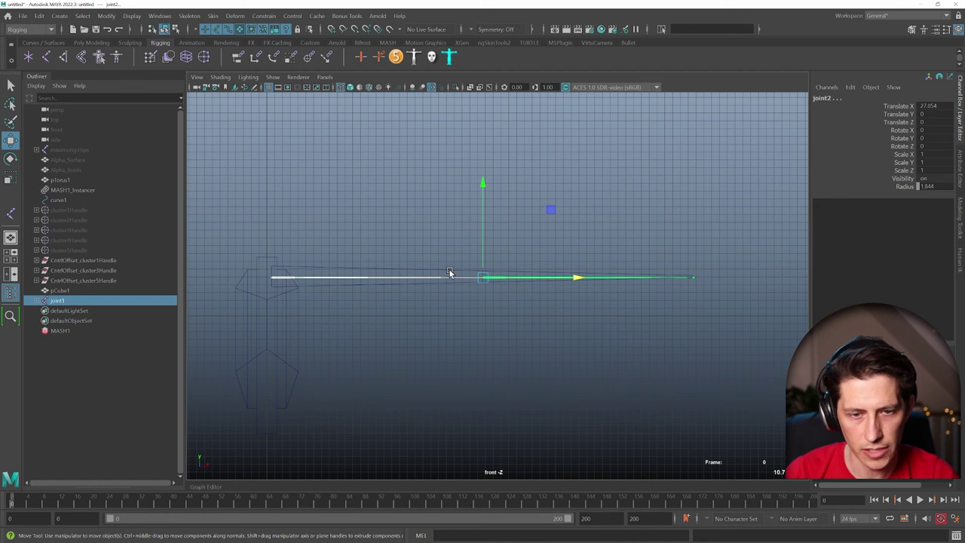
click(449, 273)
Step: Bind the blade mesh to the joints with Skin > Bind Skin, test-bend, then undo
click(213, 16)
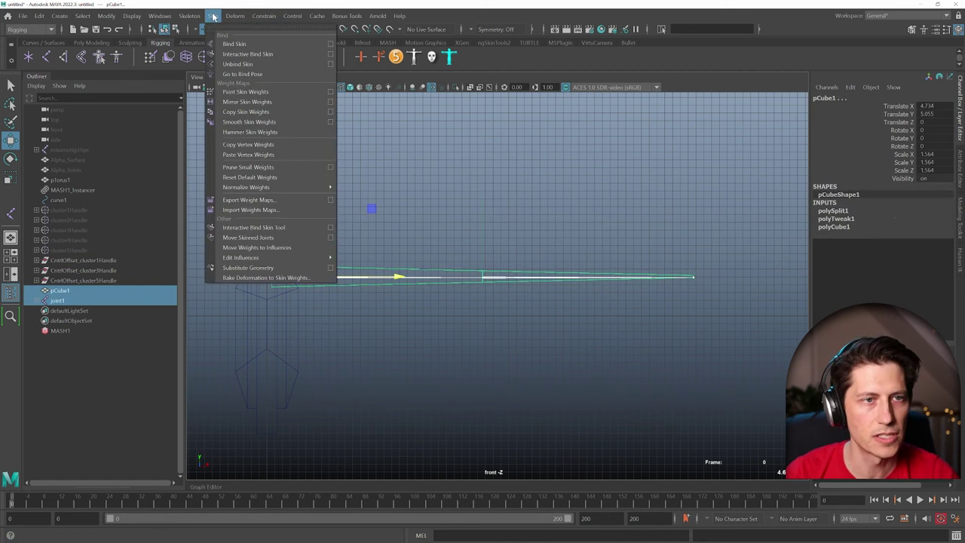
click(261, 43)
mouse_move(555, 219)
mouse_down()
mouse_move(566, 340)
mouse_move(560, 276)
mouse_move(550, 271)
mouse_up()
key(ctrl+z)
Step: In shaded perspective, test-rotate joint2, then open Paint Skin Weights on the blade
key(5)
key(space)
drag(551, 238, 497, 296)
click(420, 272)
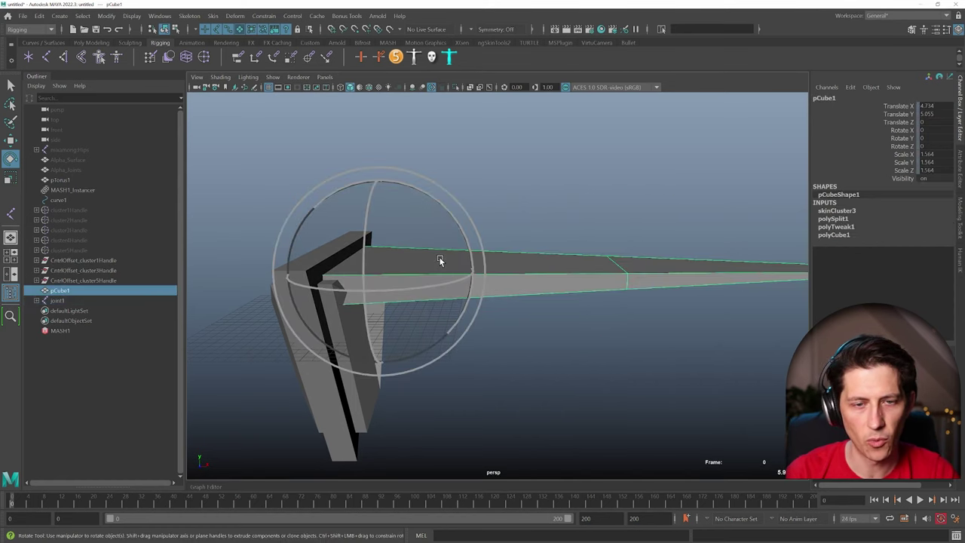
click(151, 58)
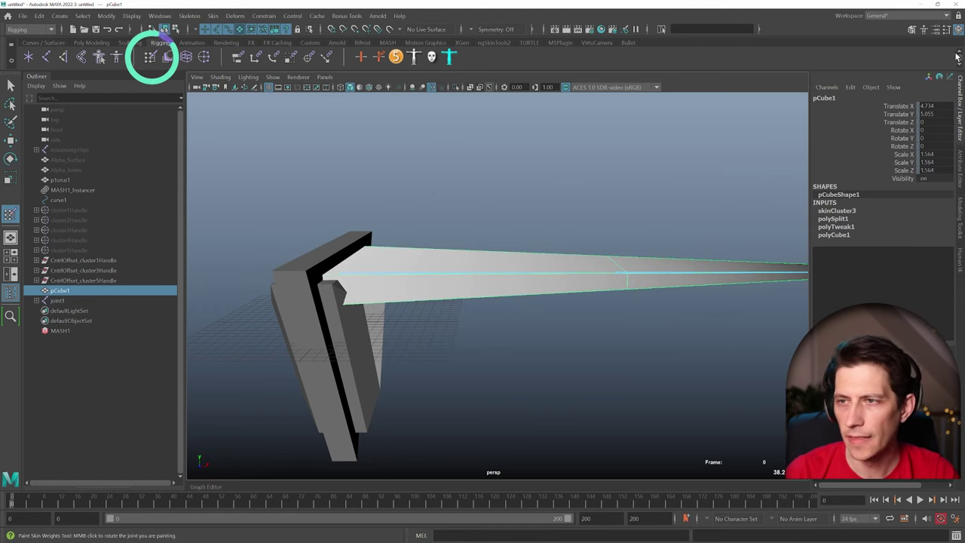
Step: Dock the Paint Skin Weights tool settings, with joint2 as the influence and paint value 0
click(933, 31)
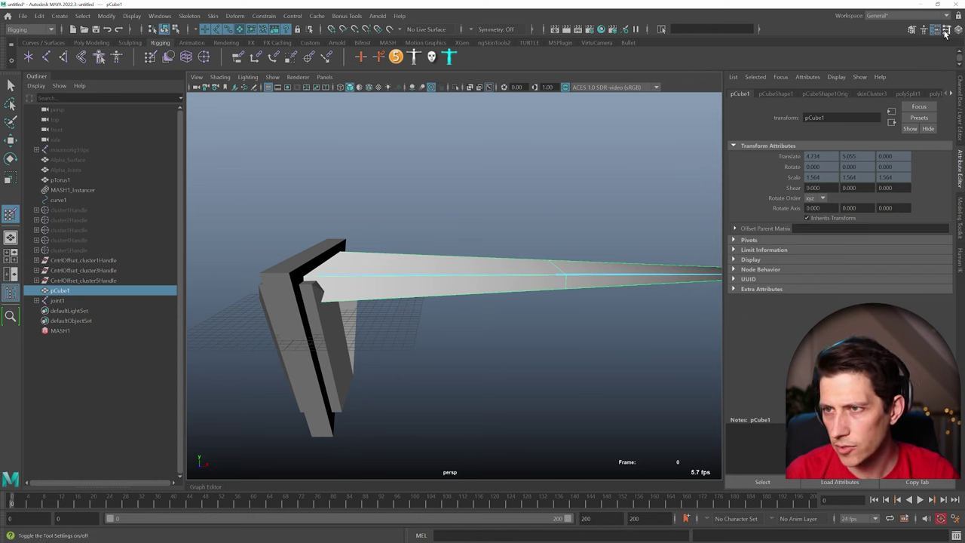
click(945, 32)
mouse_move(274, 348)
mouse_down()
mouse_move(735, 131)
mouse_move(791, 84)
mouse_move(954, 106)
mouse_move(958, 218)
mouse_up()
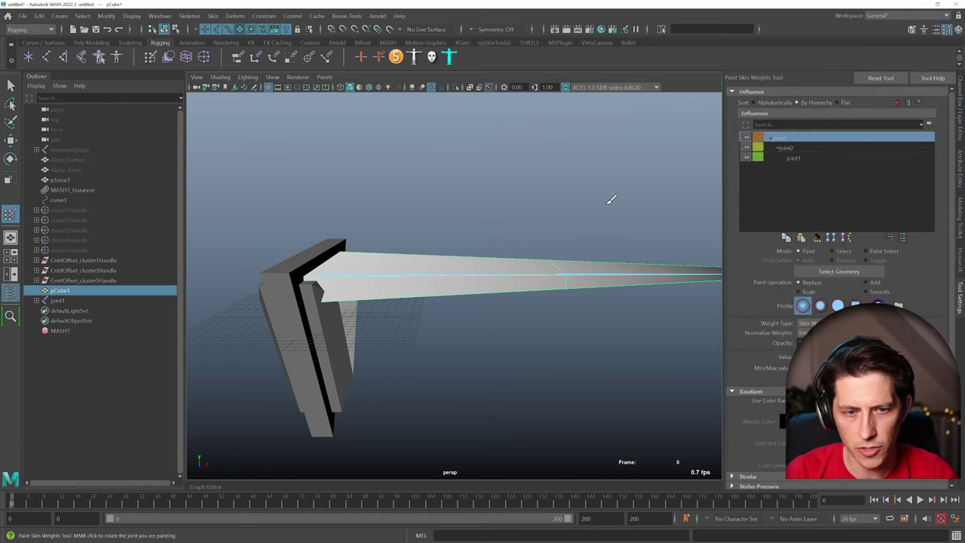
click(795, 147)
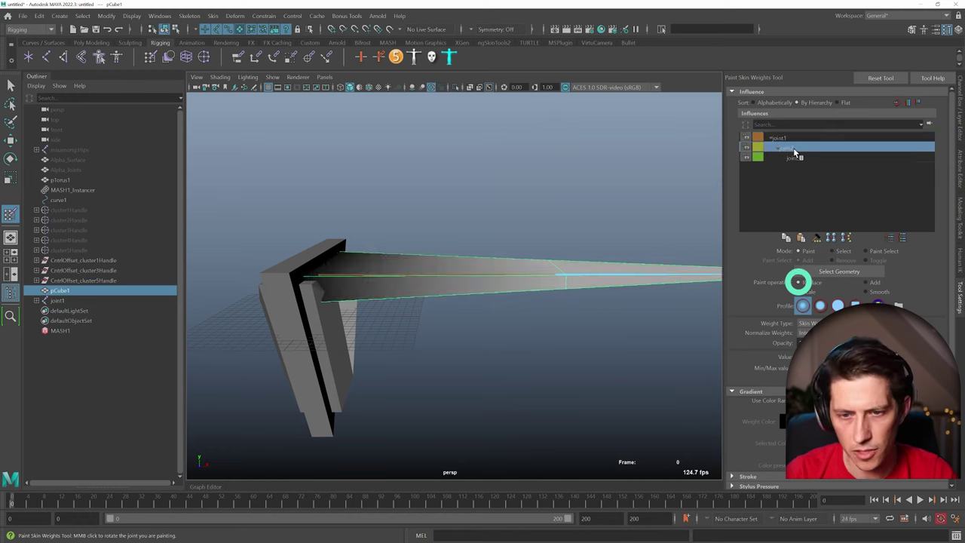
alt+drag(497, 242, 578, 229)
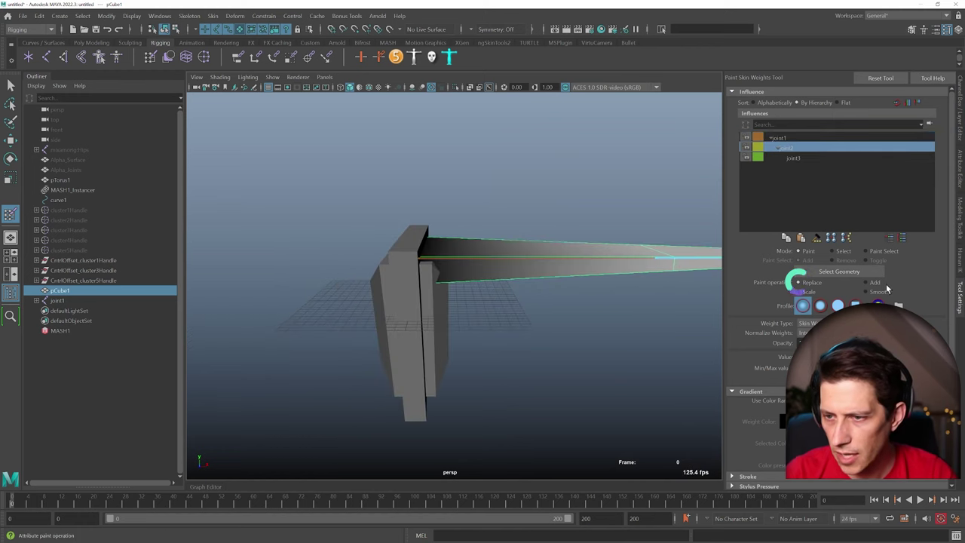
click(786, 354)
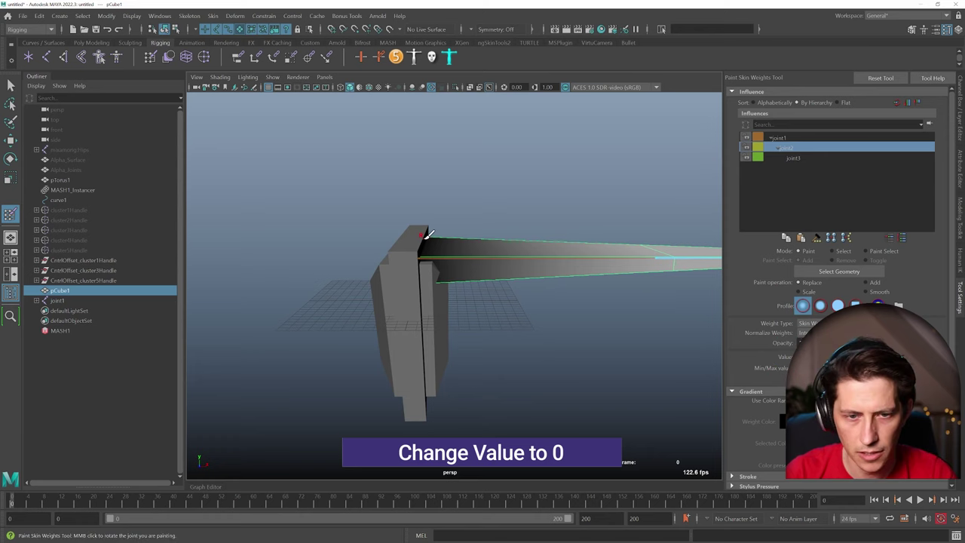
Step: Paint zero weight onto the bracket end, then test-rotate joint2 and undo the rotation
scroll(749, 455, down, 1)
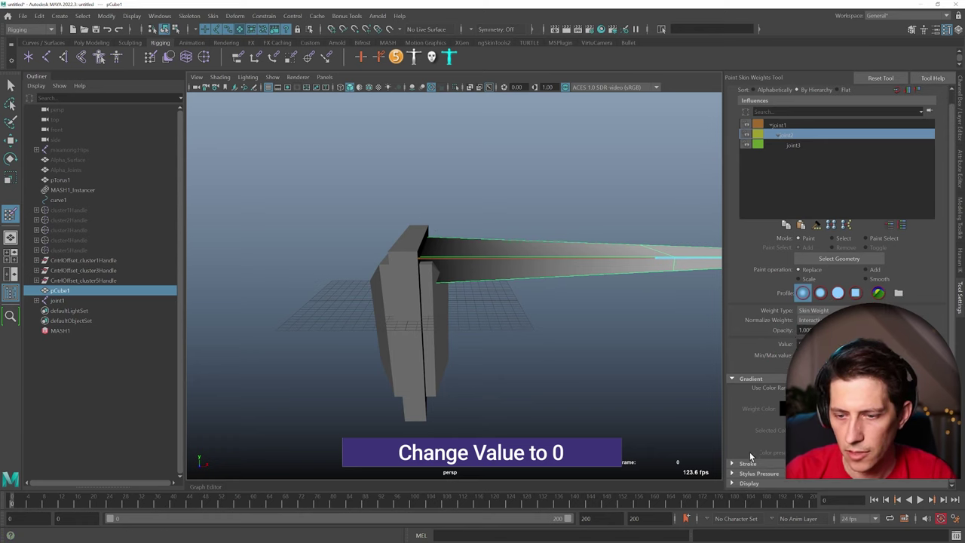
click(746, 462)
scroll(785, 304, down, 4)
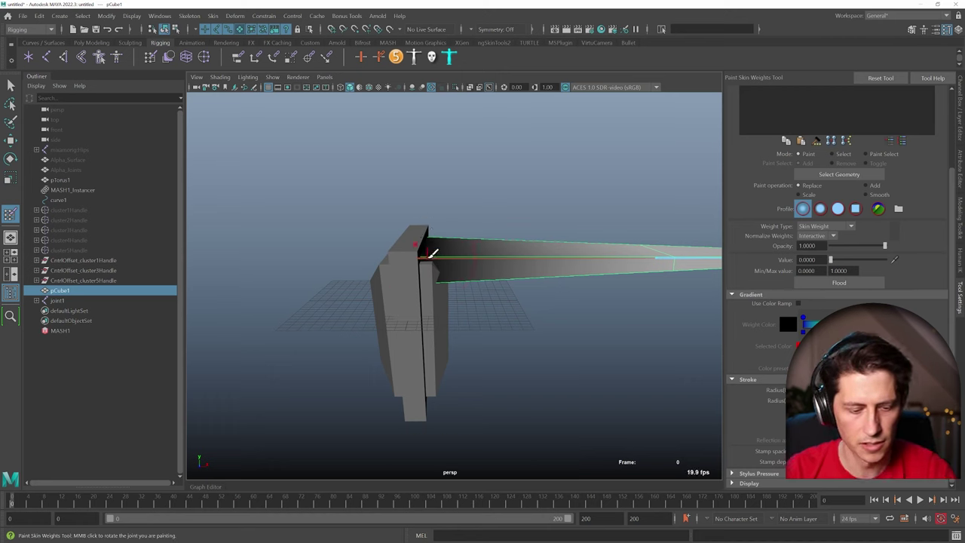
mouse_move(416, 261)
alt+mouse_down()
mouse_move(419, 309)
mouse_move(411, 249)
mouse_move(404, 246)
mouse_move(400, 264)
mouse_move(416, 240)
mouse_move(409, 218)
mouse_move(392, 226)
mouse_move(528, 256)
mouse_move(654, 309)
mouse_move(635, 242)
alt+mouse_up()
key(e)
drag(611, 189, 472, 272)
key(ctrl+z)
Step: Make 2 copies of pCube1 with Duplicate Special, reset to defaults with Duplicate input graph on
key(w)
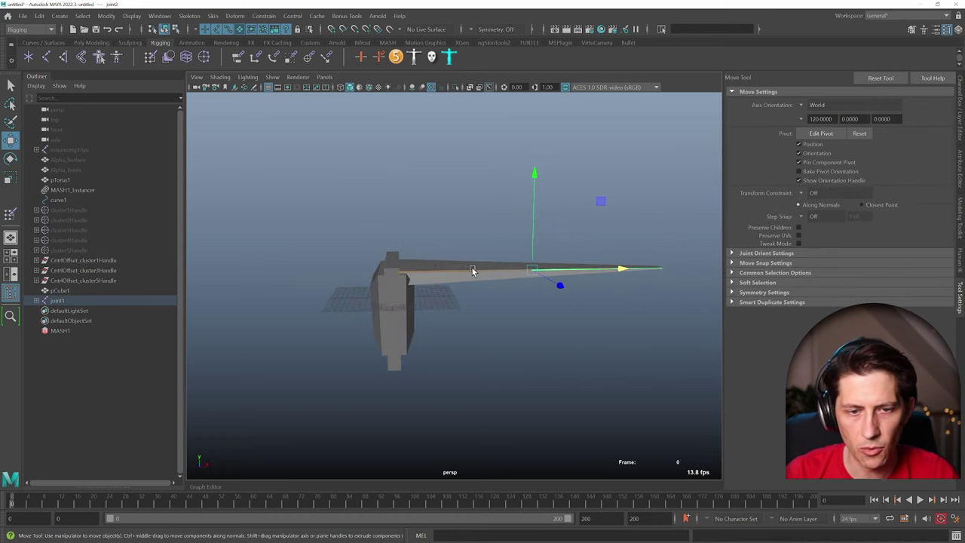
click(65, 291)
alt+drag(430, 272, 394, 254)
click(38, 16)
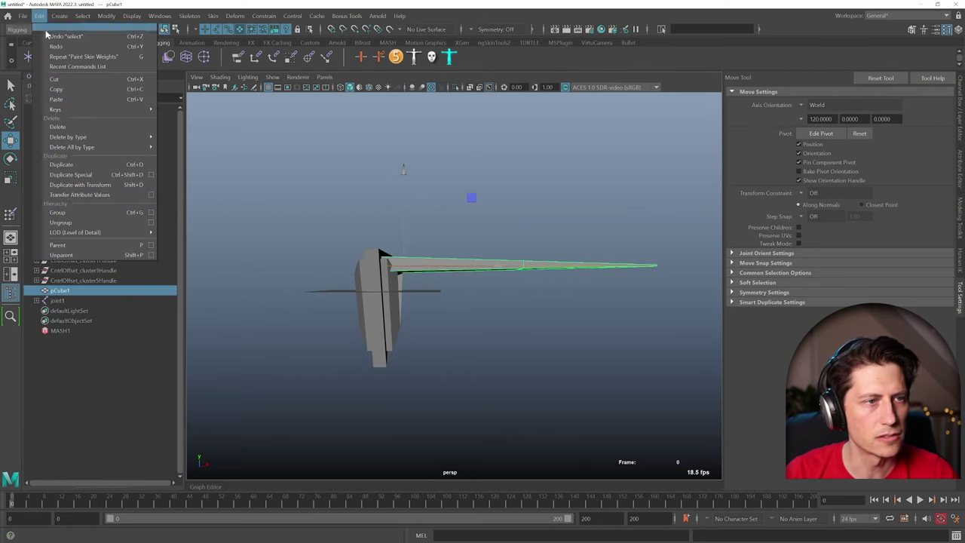
click(151, 175)
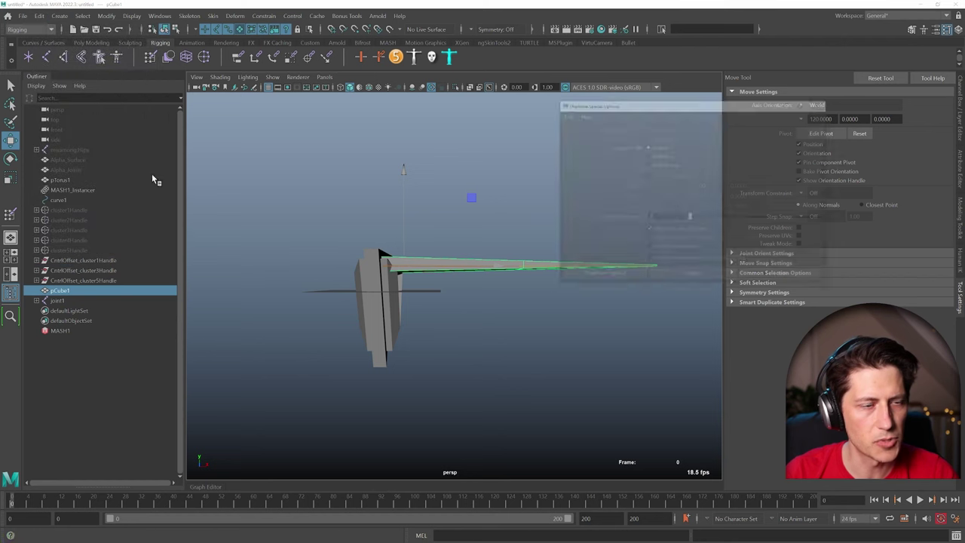
drag(671, 106, 433, 112)
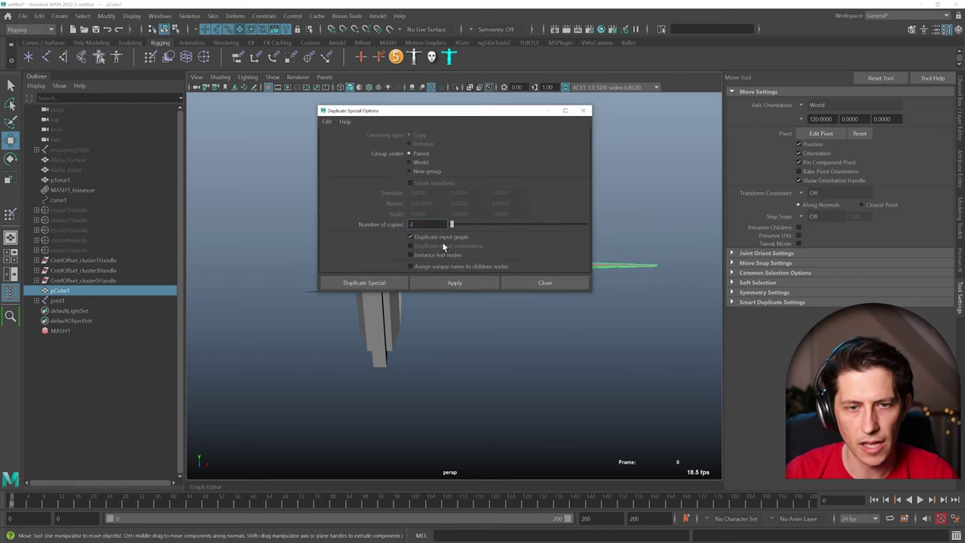
click(327, 122)
click(354, 141)
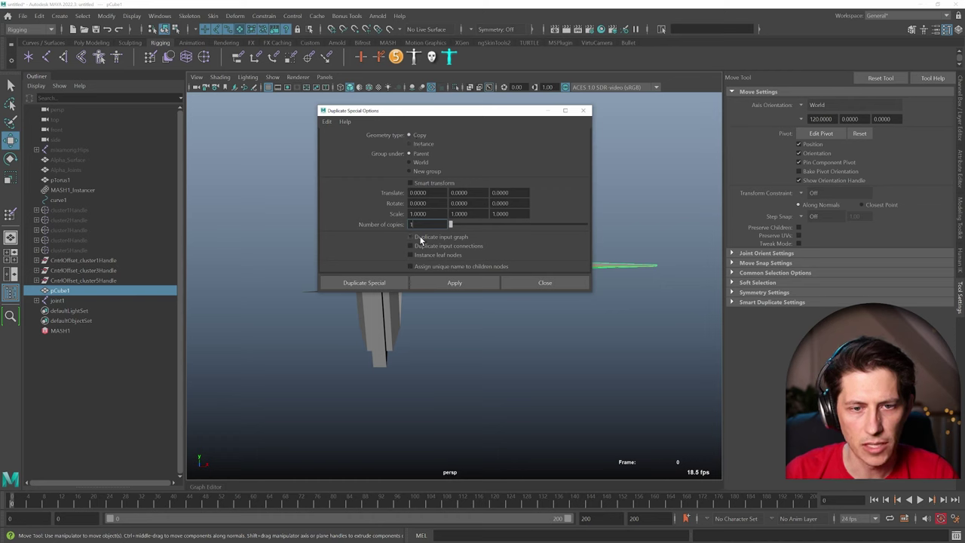
click(412, 237)
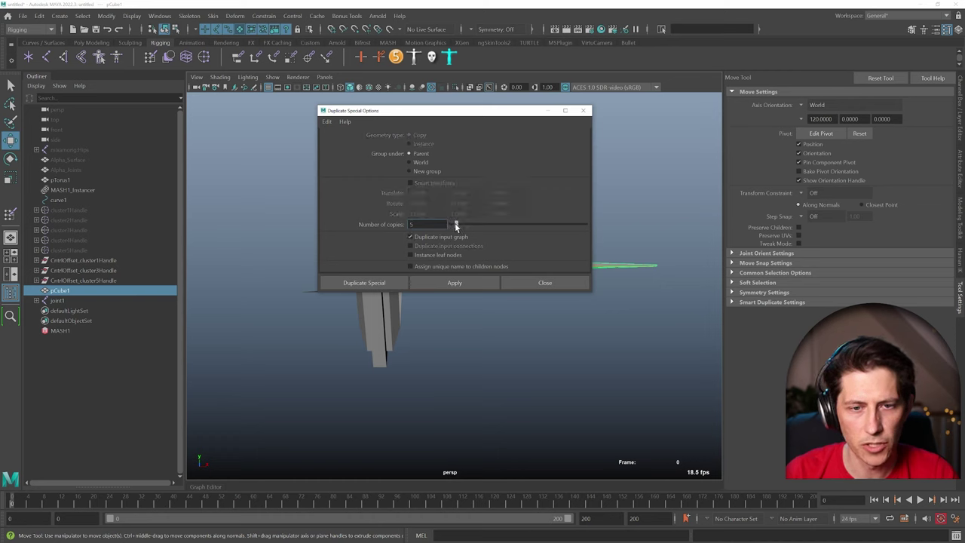
click(385, 282)
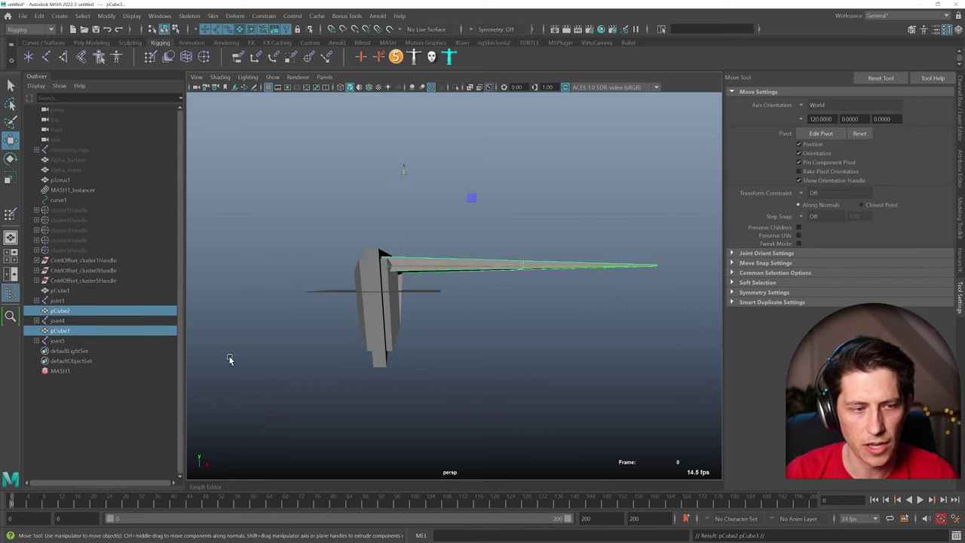
Step: Tilt joint4's blade copy about 60 degrees and move it lower and forward
click(65, 322)
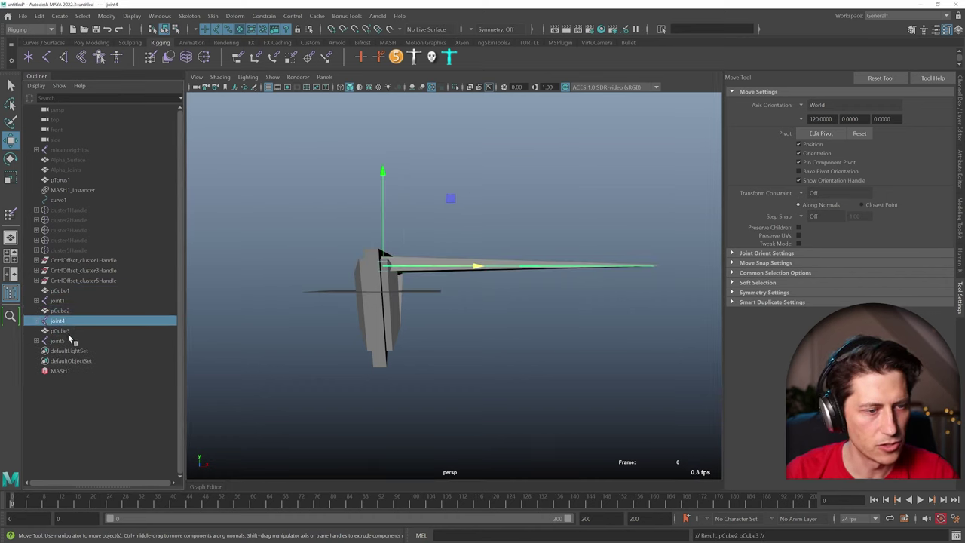
key(e)
mouse_move(354, 331)
mouse_down()
mouse_move(366, 323)
mouse_move(409, 334)
mouse_move(394, 301)
mouse_move(421, 314)
mouse_move(420, 301)
mouse_up()
drag(439, 178, 463, 209)
key(w)
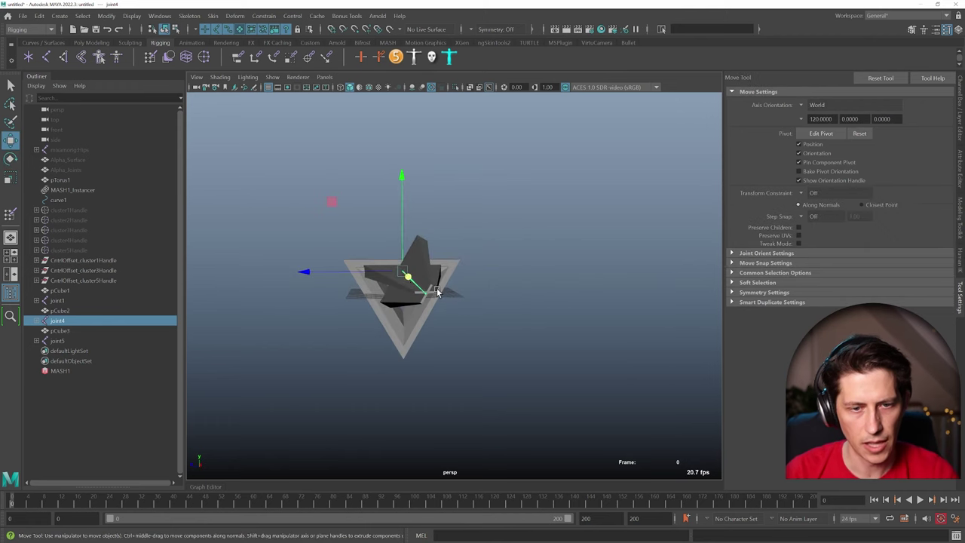
middle_drag(339, 207, 361, 246)
Step: Rotate joint5 60 degrees about X using 30-degree step snapping
click(57, 341)
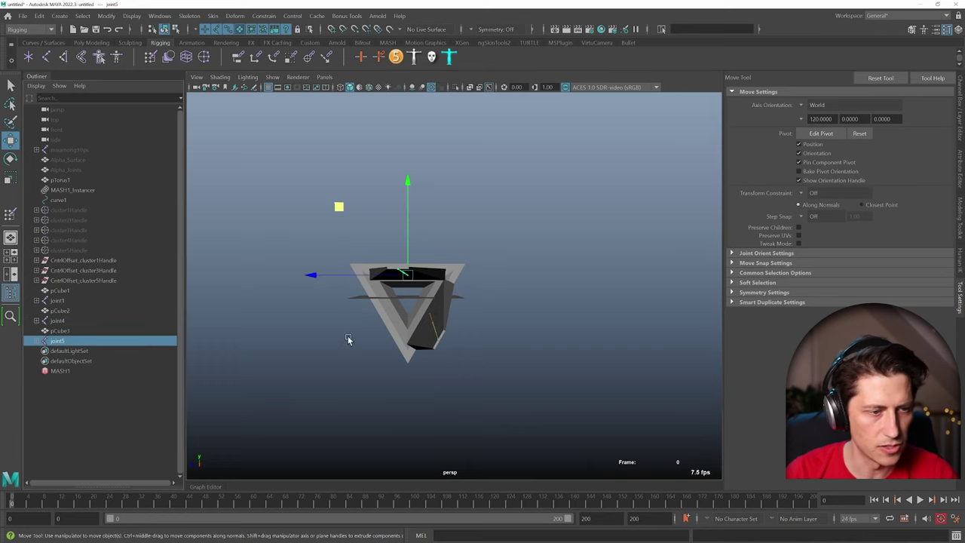
key(e)
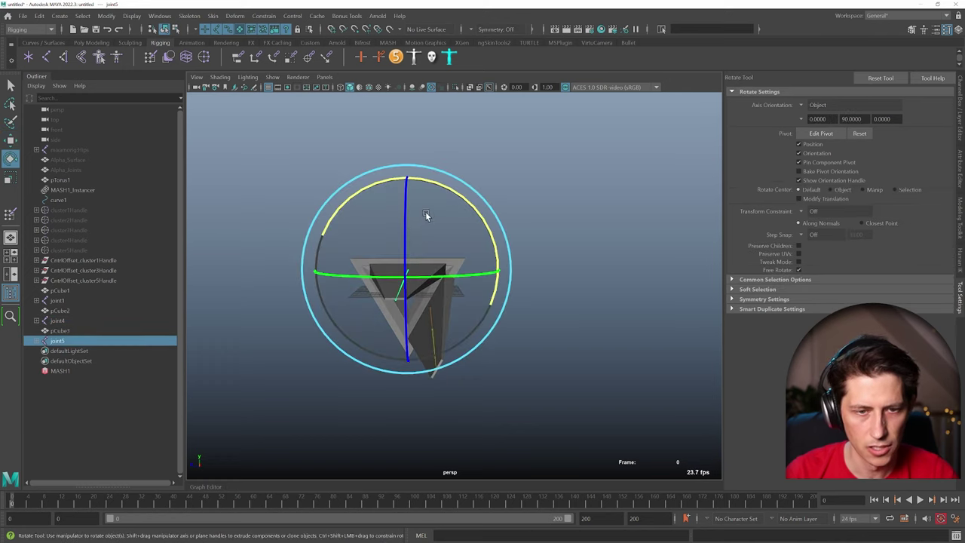
key(j)
drag(444, 186, 401, 183)
key(w)
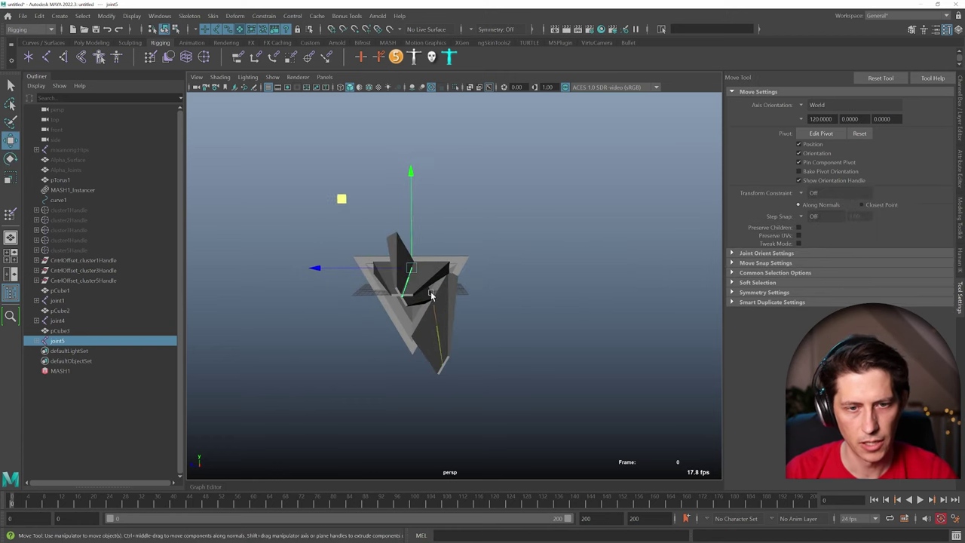
alt+drag(335, 199, 446, 283)
key(space)
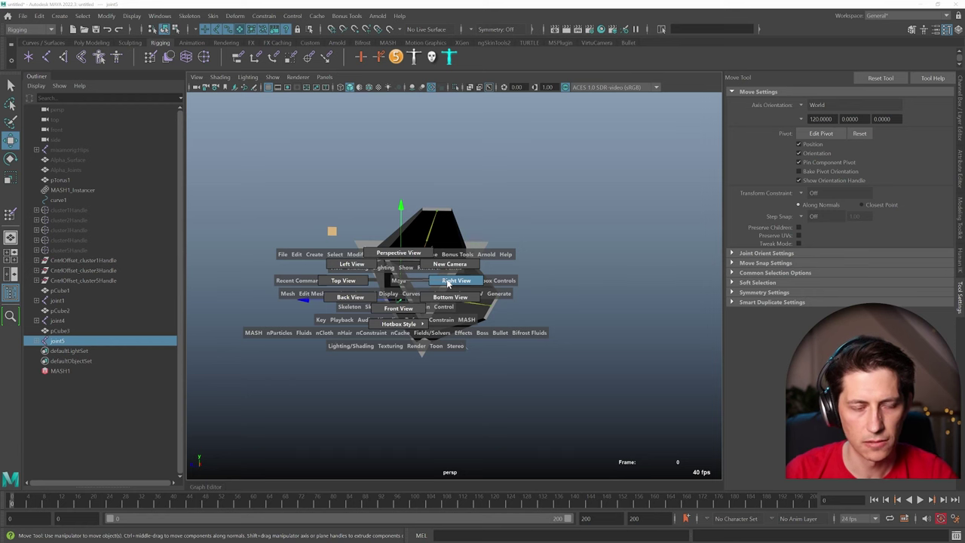
Step: In Right view, move joint5 left and down and switch to wireframe display
drag(446, 283, 451, 285)
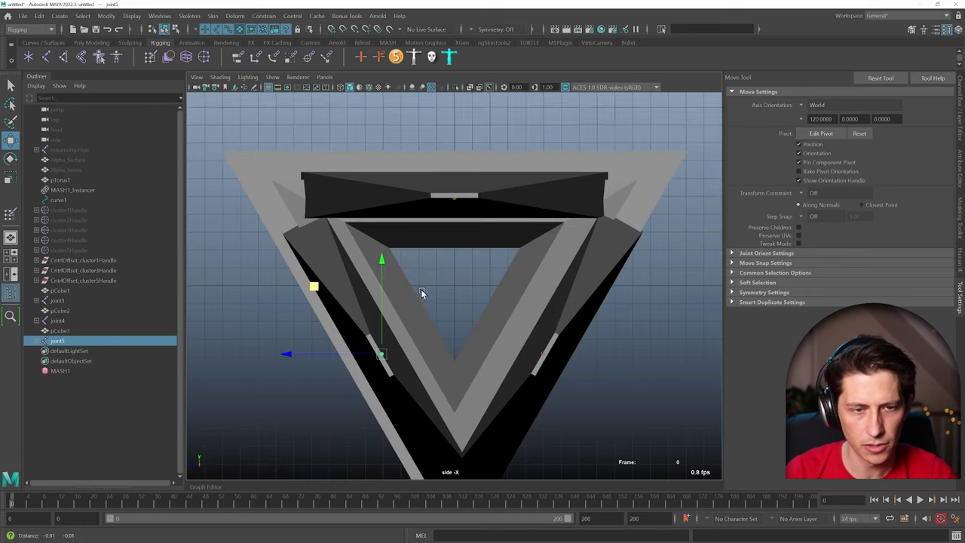
scroll(418, 293, down, 2)
mouse_move(310, 275)
middle_down()
mouse_move(296, 279)
mouse_move(313, 283)
mouse_move(310, 300)
mouse_move(298, 279)
middle_up()
key(4)
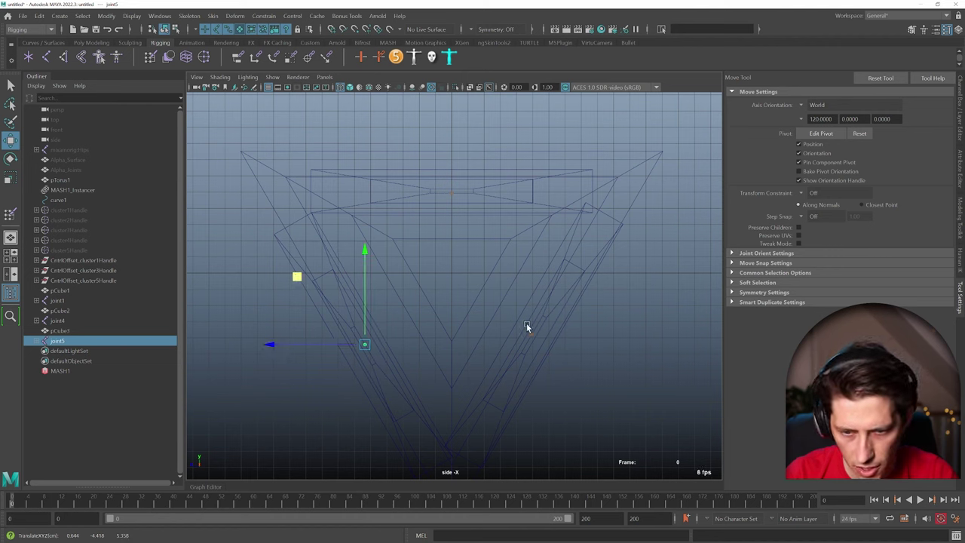
Step: Move joint4 down and right in the side view, then return to Perspective view
click(85, 322)
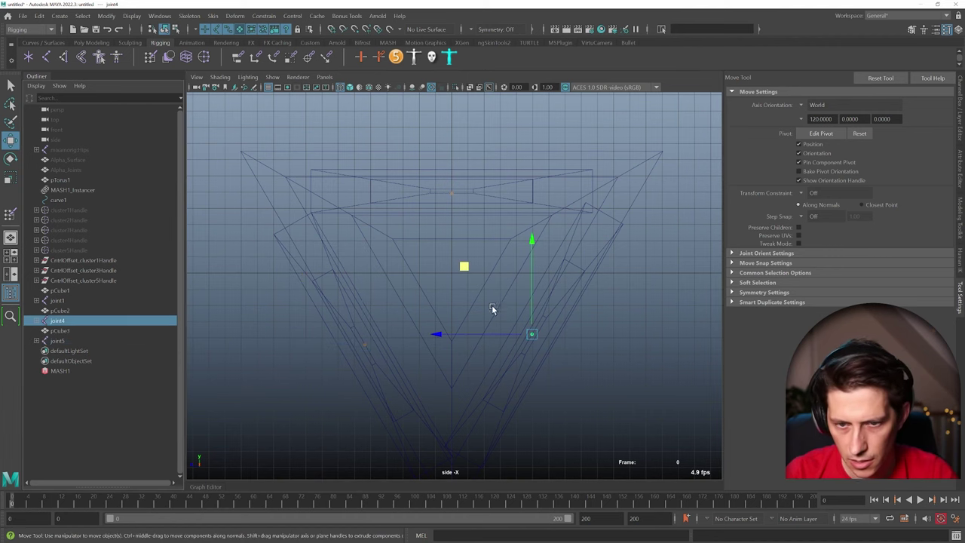
middle_drag(464, 267, 459, 302)
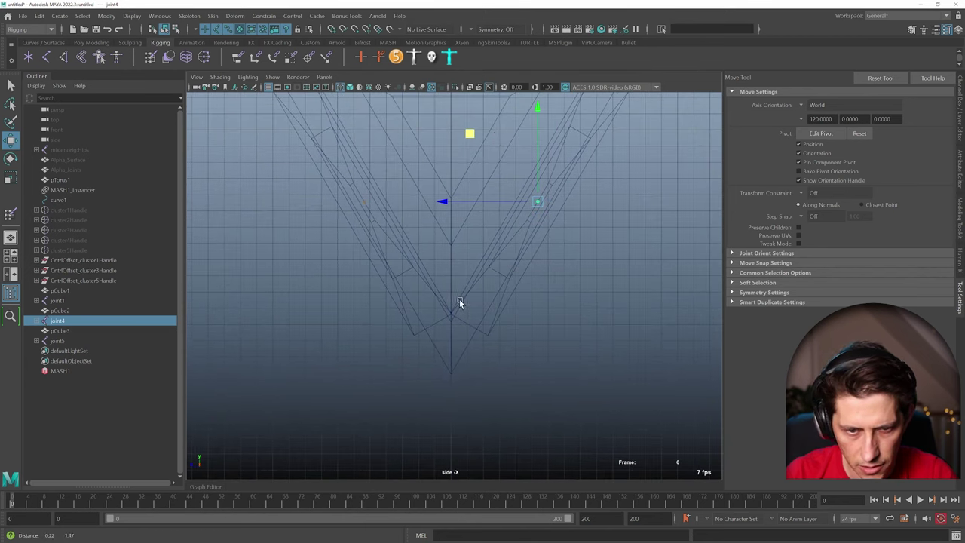
drag(470, 134, 469, 133)
alt+middle_drag(469, 134, 459, 216)
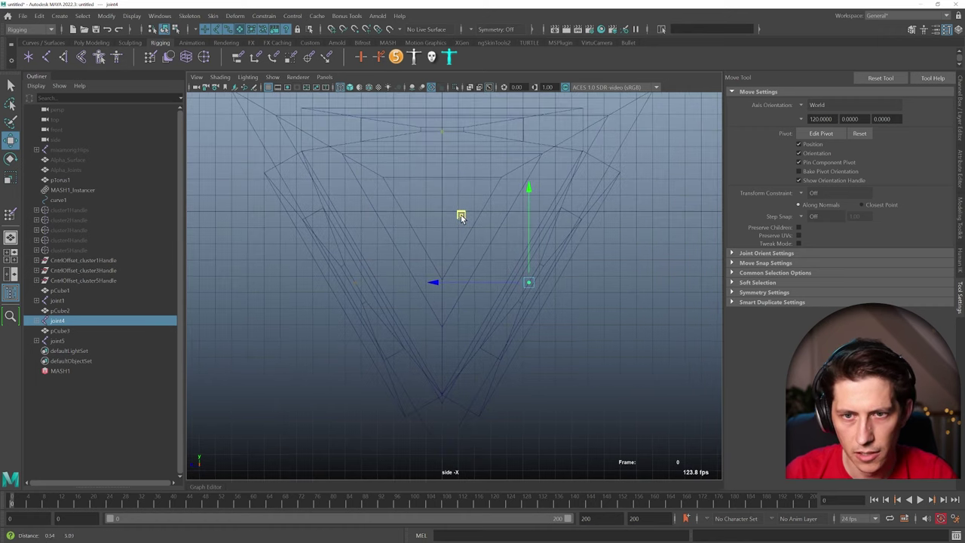
key(space)
drag(467, 224, 467, 195)
alt+drag(457, 263, 503, 280)
alt+drag(480, 321, 462, 315)
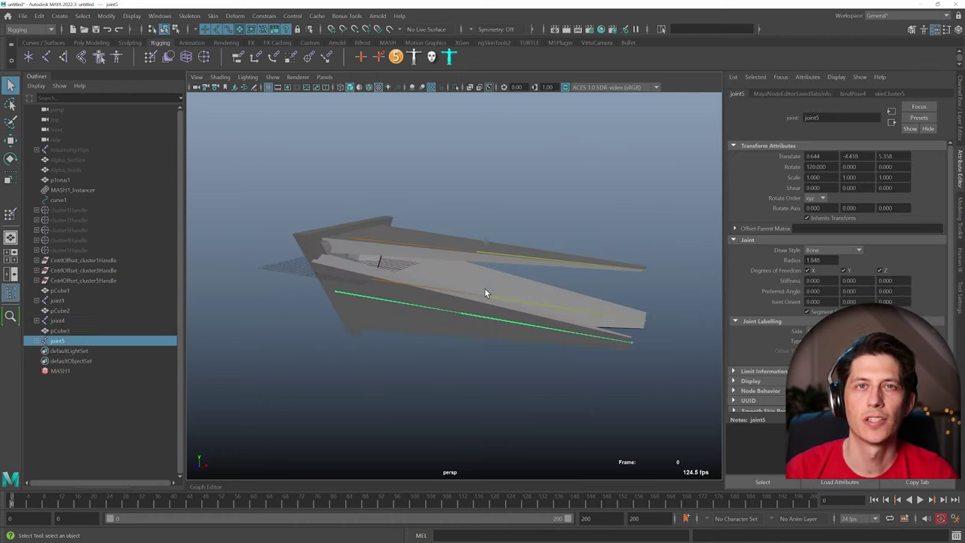
Step: Test joint5 in gimbal rotation and set its rotate order to zyx, undoing the test
alt+drag(470, 288, 444, 302)
key(e)
drag(391, 278, 426, 235)
click(438, 238)
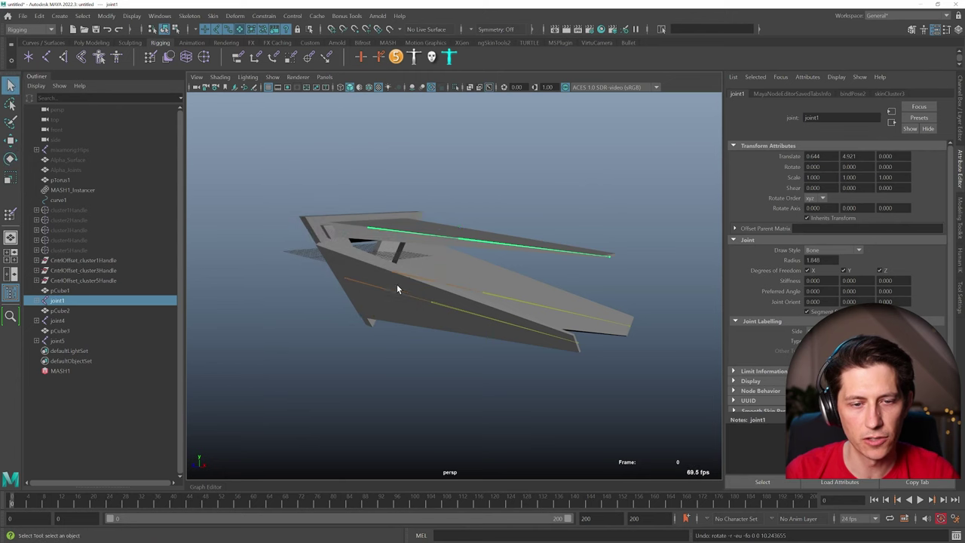
key(q)
click(388, 291)
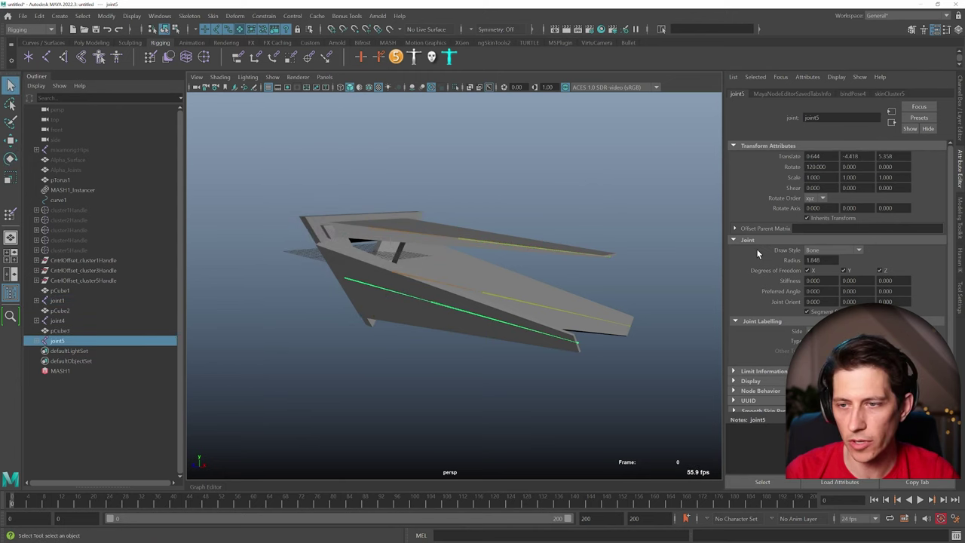
click(822, 199)
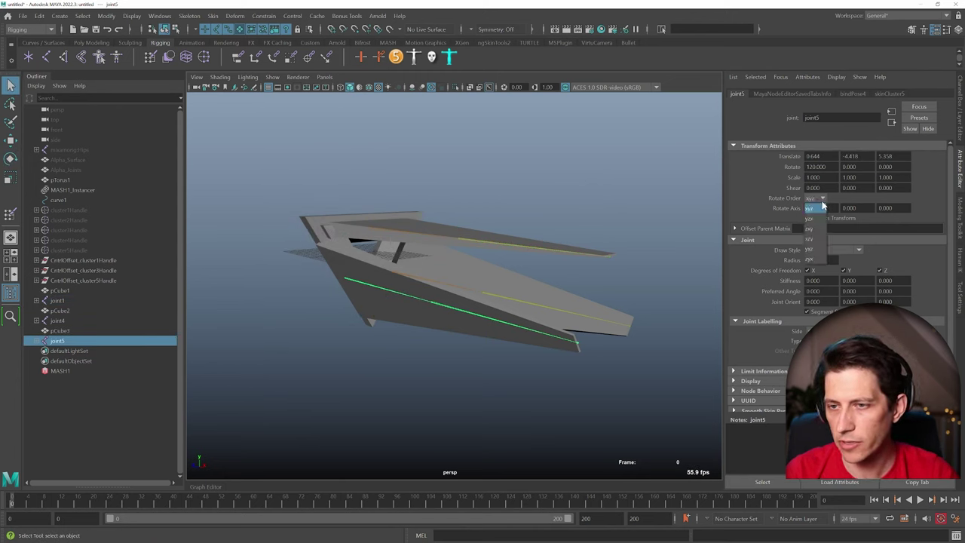
click(811, 259)
key(e)
mouse_move(405, 300)
mouse_down()
mouse_move(377, 306)
mouse_move(403, 283)
mouse_move(389, 304)
mouse_up()
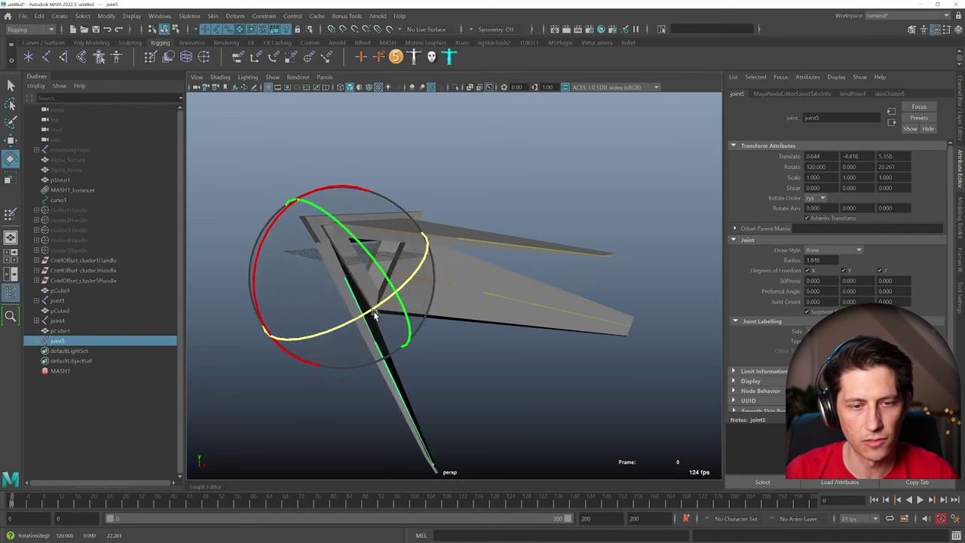
key(ctrl+z)
Step: Set joint1 and joint4 rotate order to zyx, undoing a test rotation of joint4
click(438, 241)
click(814, 199)
click(811, 260)
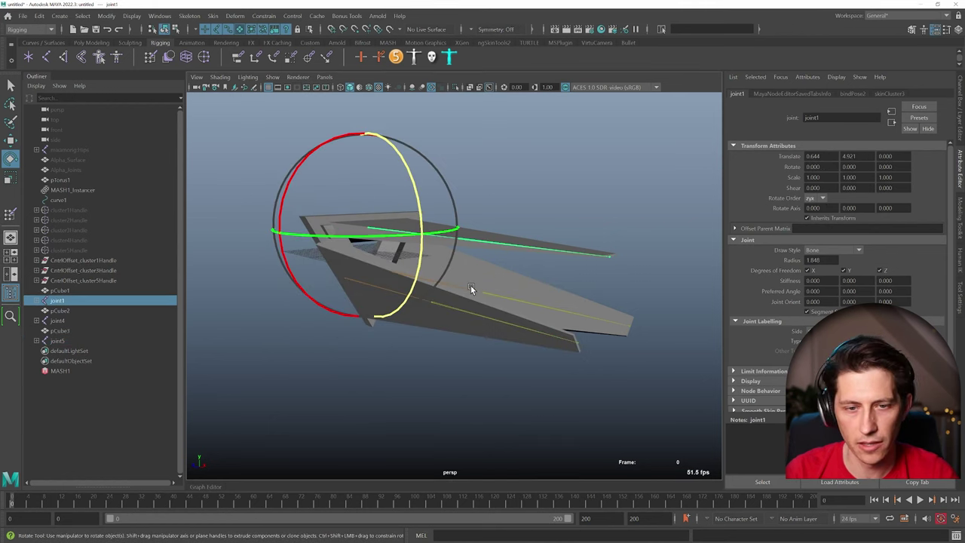
click(471, 297)
key(f)
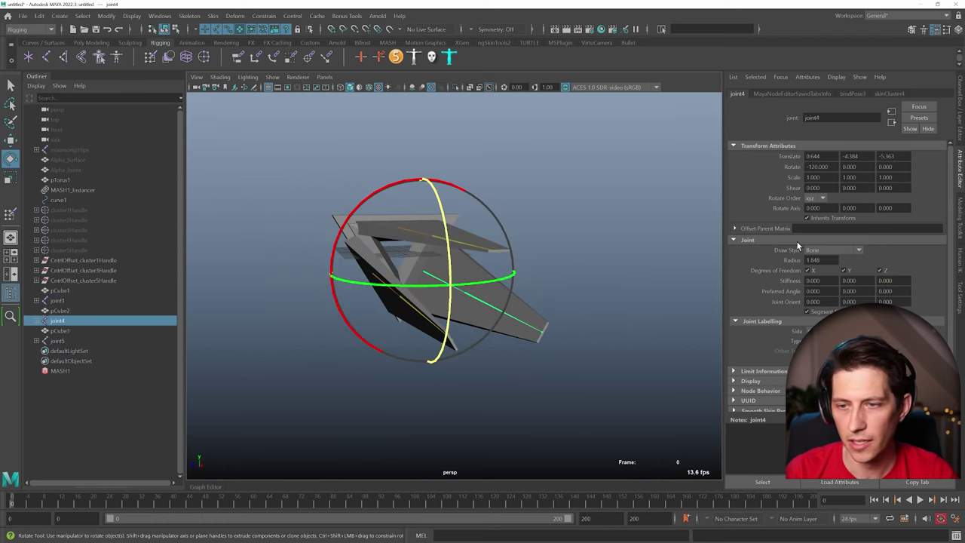
click(814, 198)
click(811, 259)
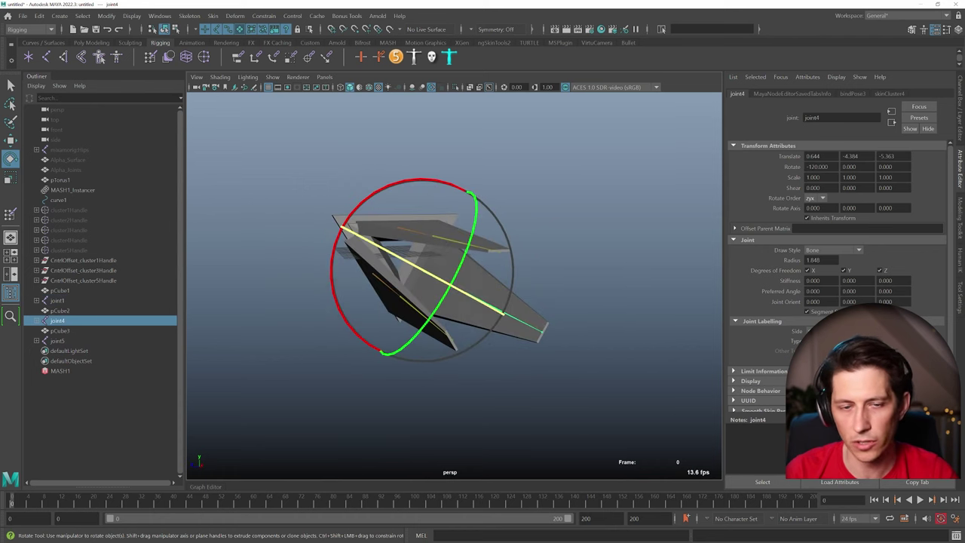
drag(381, 245, 490, 319)
key(ctrl+z)
Step: Set joint2's rotate order to zyx after two undone attempts
click(490, 318)
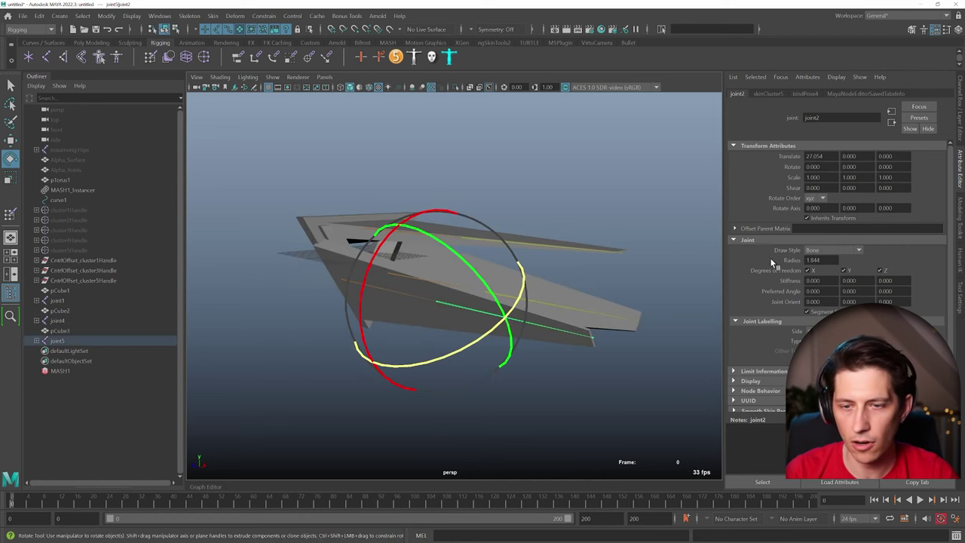
click(822, 198)
click(813, 261)
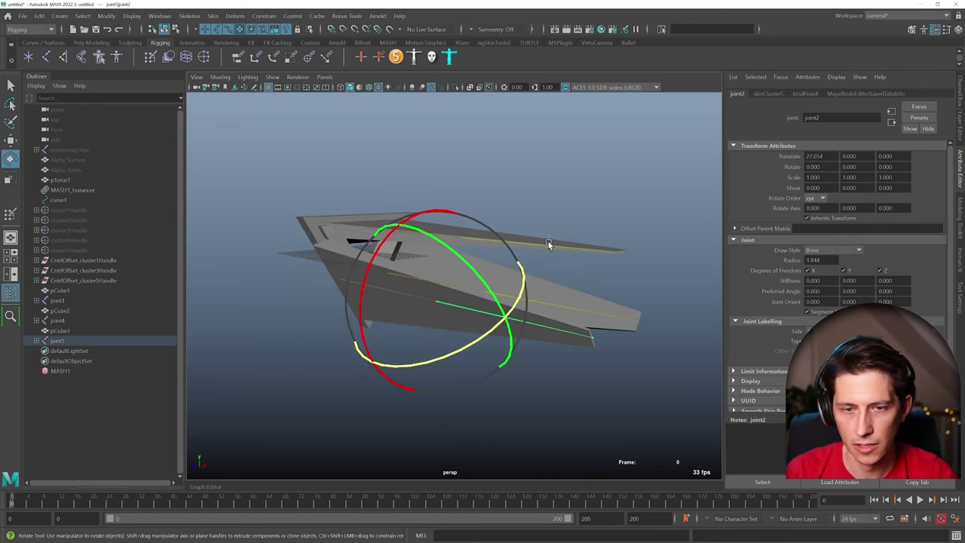
key(ctrl+z)
click(814, 198)
click(813, 260)
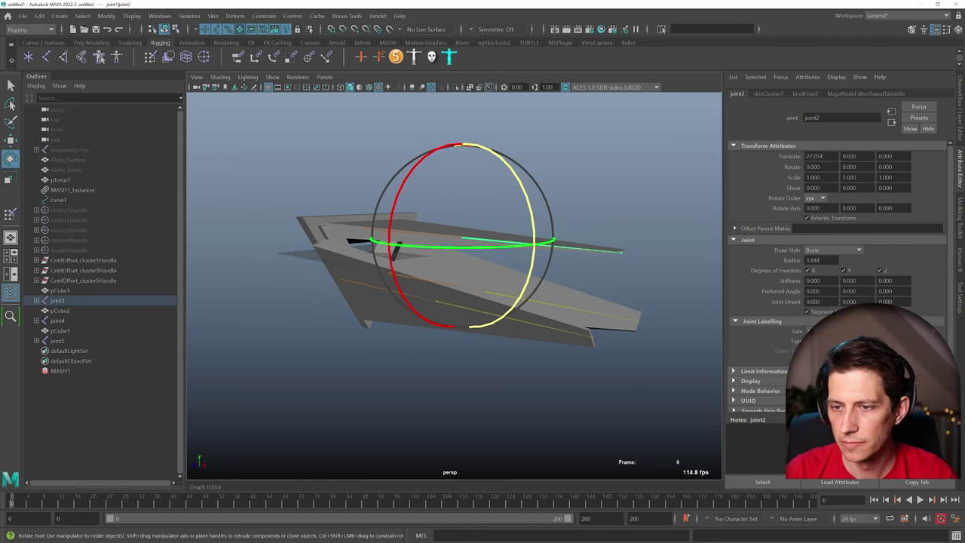
key(ctrl+z)
click(821, 198)
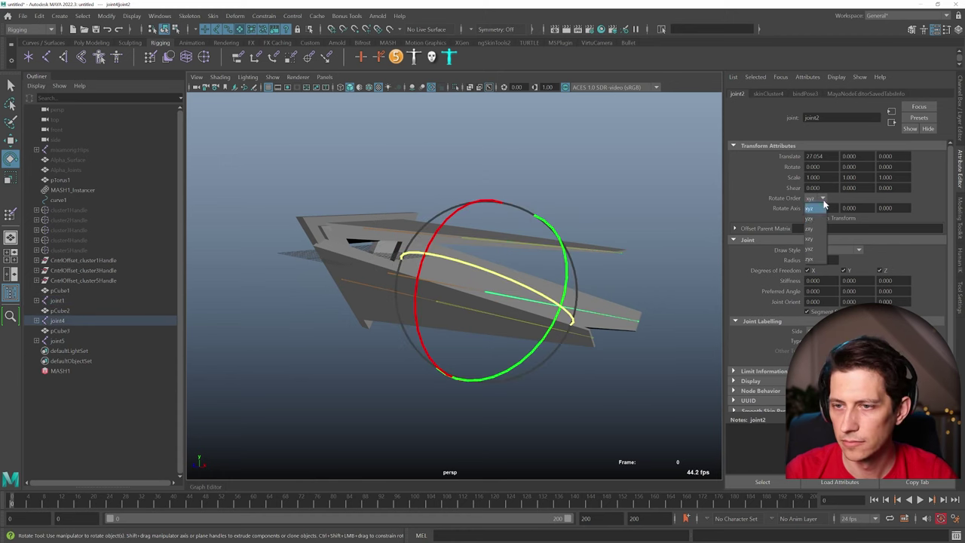
click(813, 262)
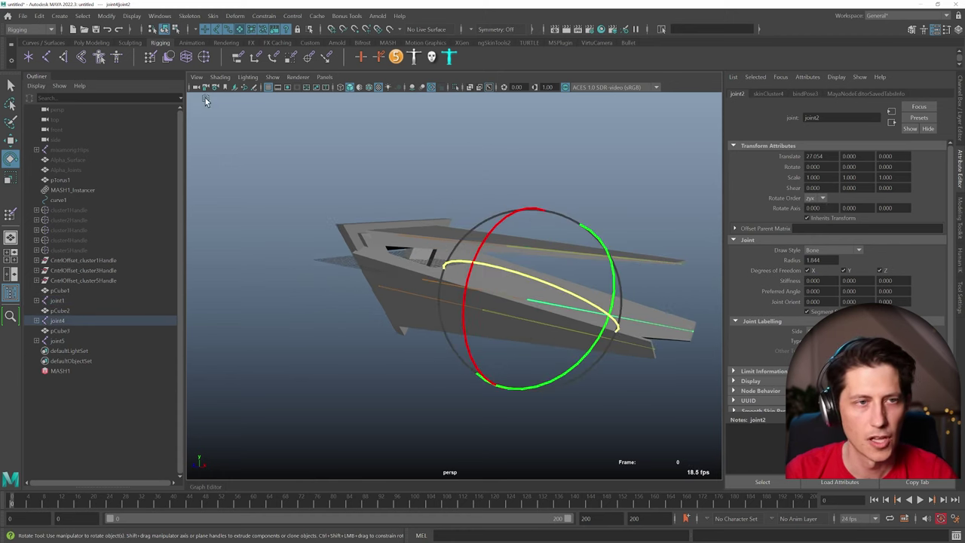
click(158, 15)
Step: Graph joint1, joint4 and joint5 in a full-screen Node Editor and arrange their nodes
click(187, 149)
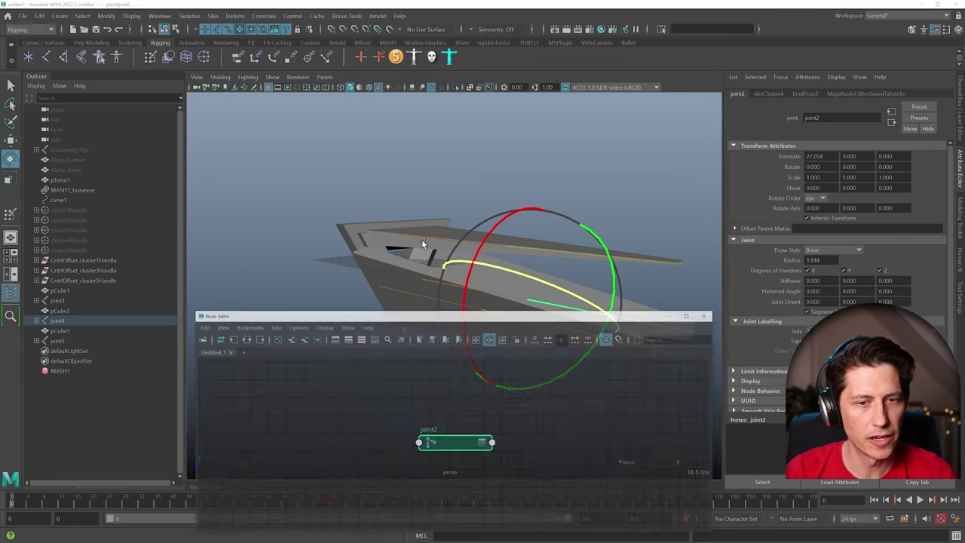
alt+drag(435, 243, 421, 213)
click(421, 213)
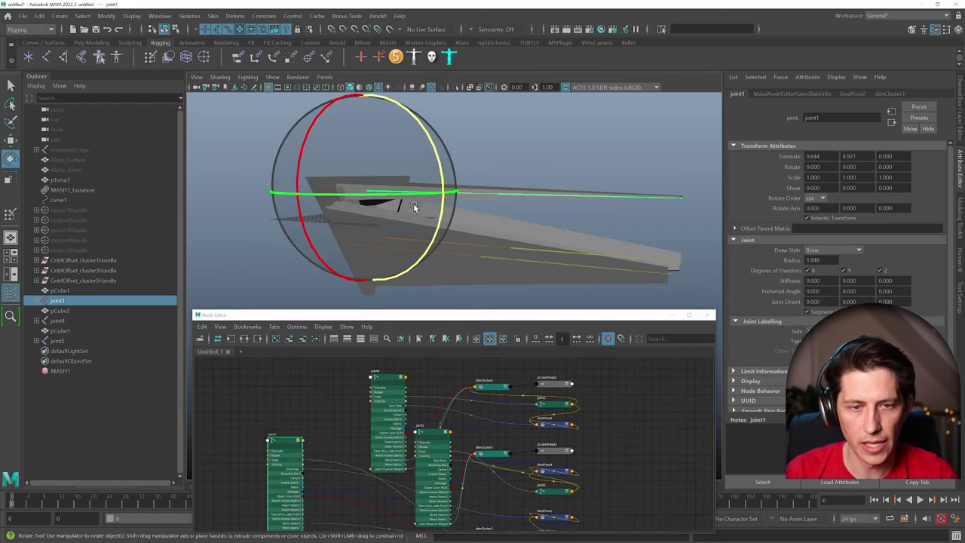
key(q)
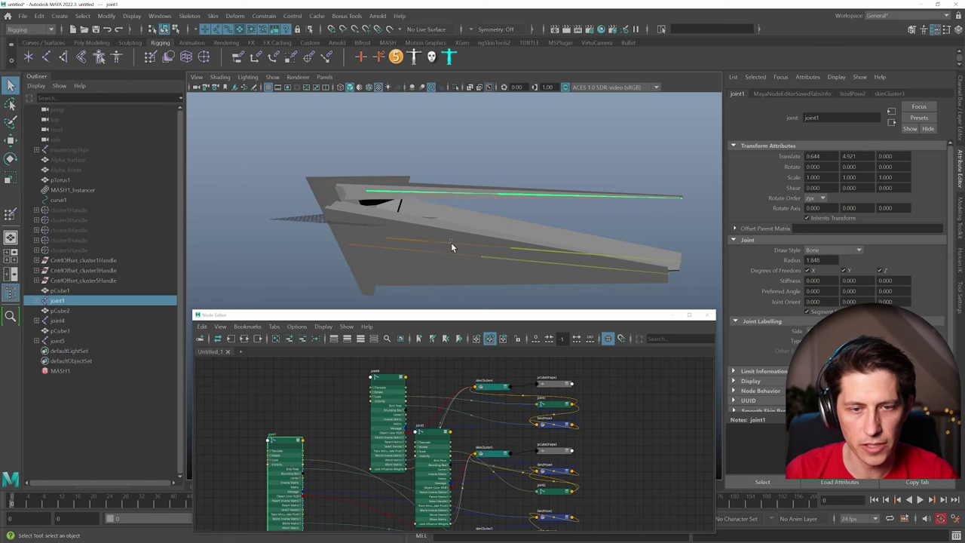
shift+click(451, 244)
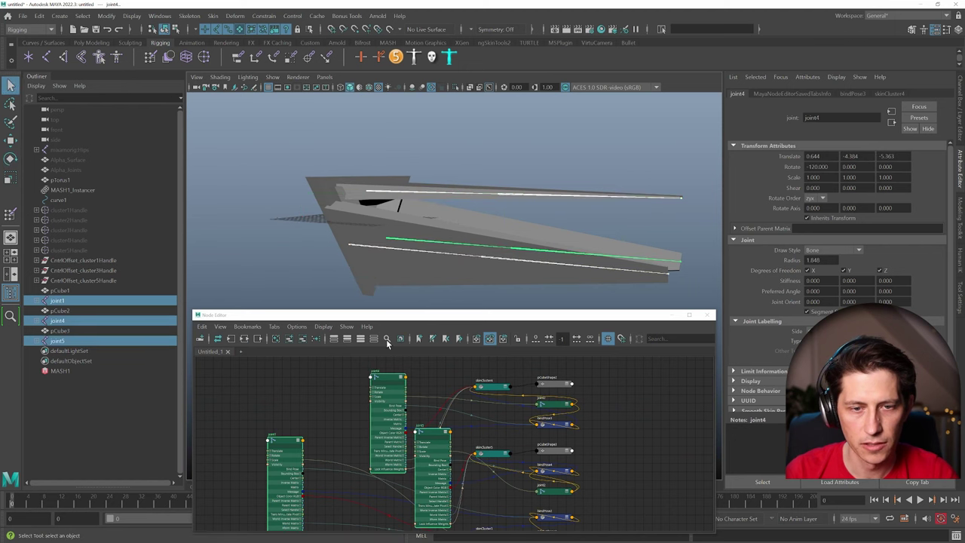
click(244, 339)
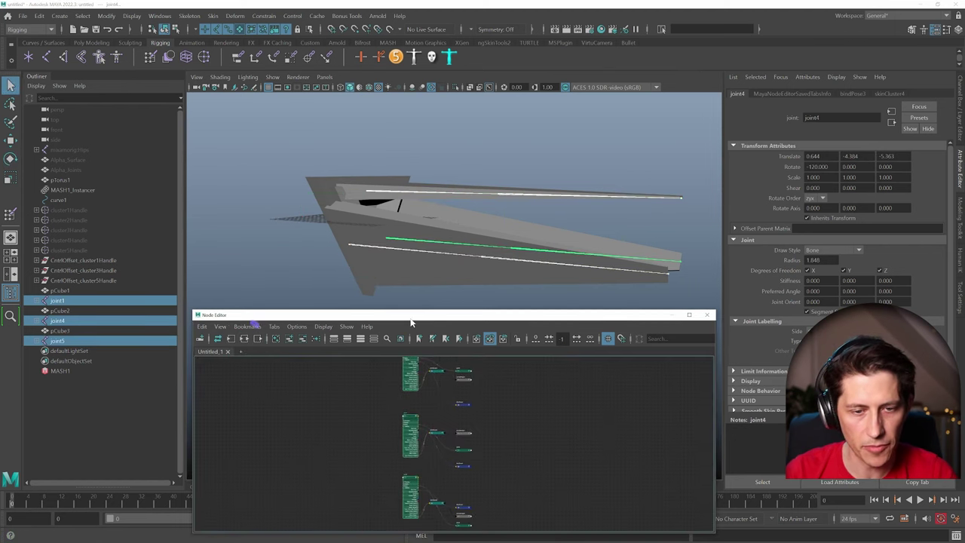
double_click(411, 316)
scroll(426, 332, up, 6)
scroll(457, 314, down, 8)
scroll(472, 320, up, 2)
middle_drag(493, 337, 424, 340)
scroll(453, 321, up, 2)
drag(462, 299, 258, 170)
Step: Connect joint1's Rotate Z to joint4's Rotate Z
click(373, 275)
middle_drag(306, 163, 347, 238)
scroll(347, 239, up, 3)
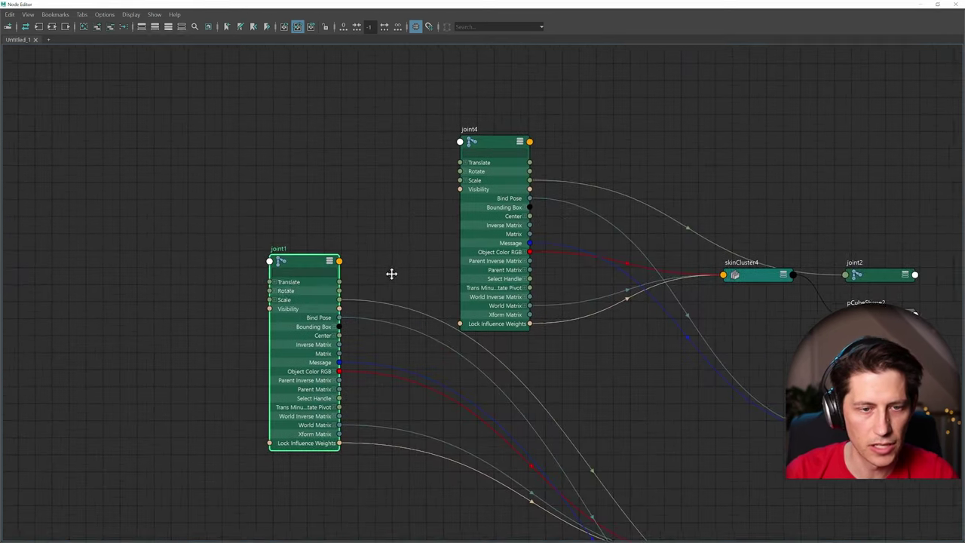
click(275, 294)
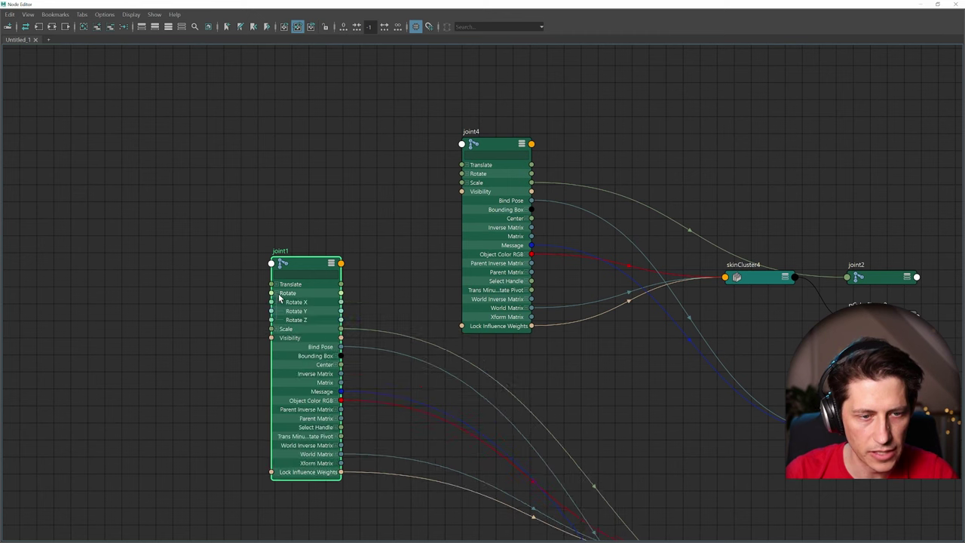
click(467, 175)
drag(393, 276, 461, 200)
Step: Connect joint1's Rotate Z to joint5's Rotate Z
middle_drag(470, 450, 472, 290)
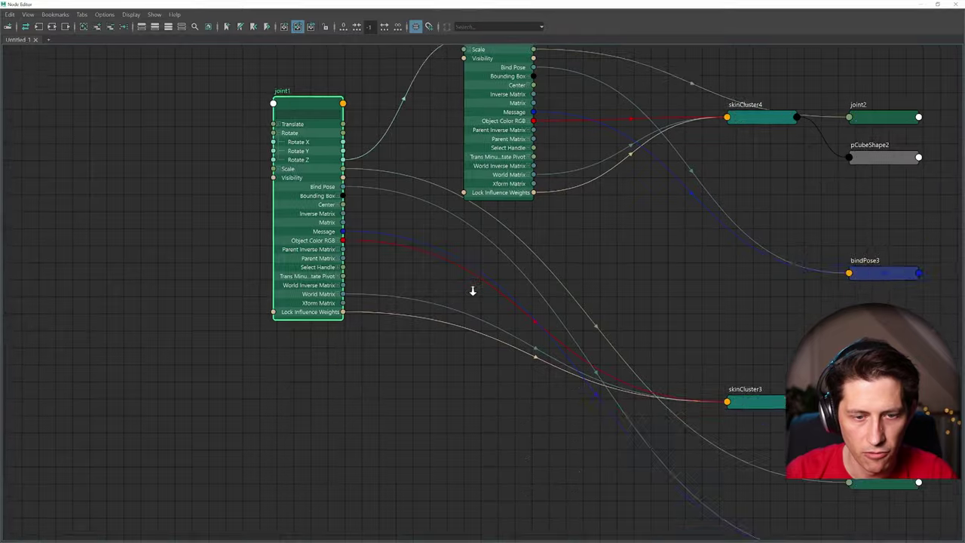
scroll(473, 291, down, 3)
drag(491, 462, 459, 318)
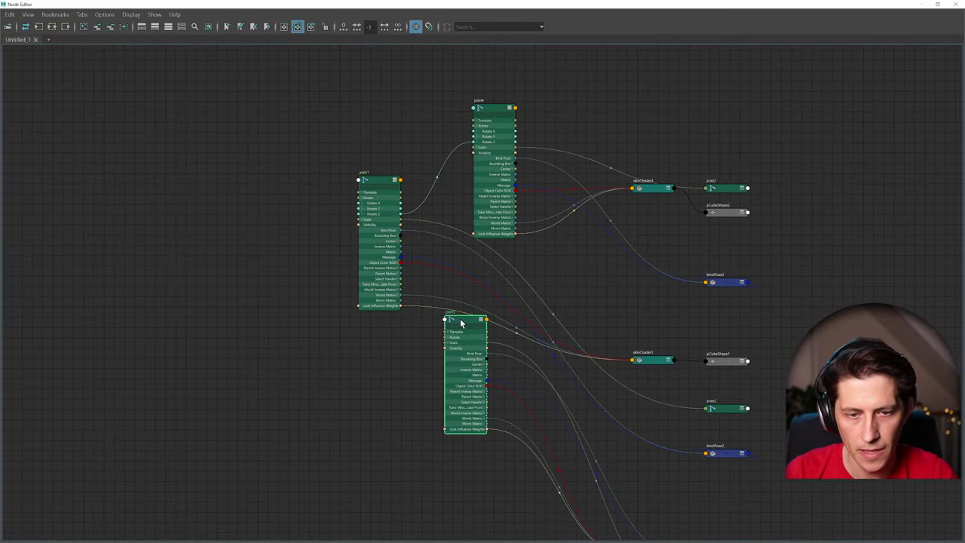
scroll(459, 319, up, 3)
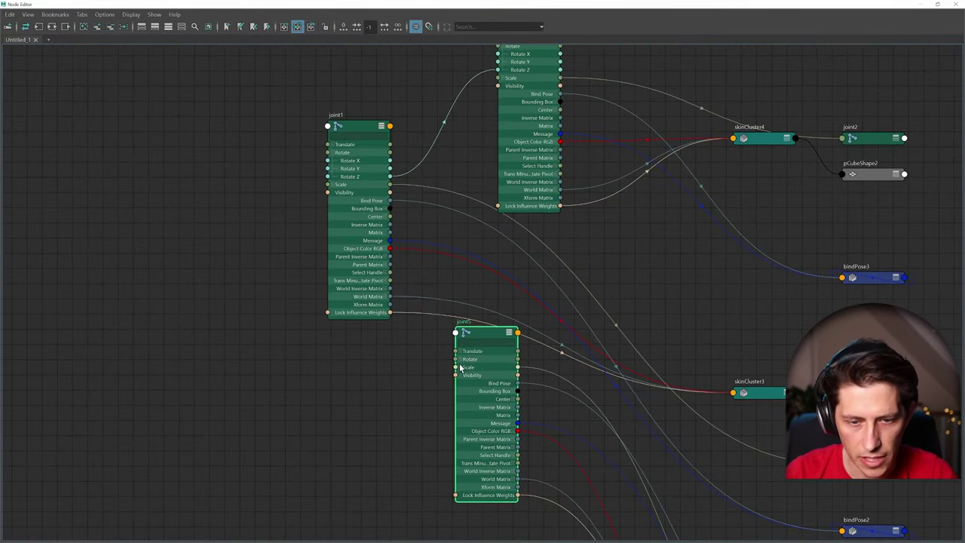
click(459, 359)
drag(390, 176, 455, 383)
middle_drag(505, 296, 483, 339)
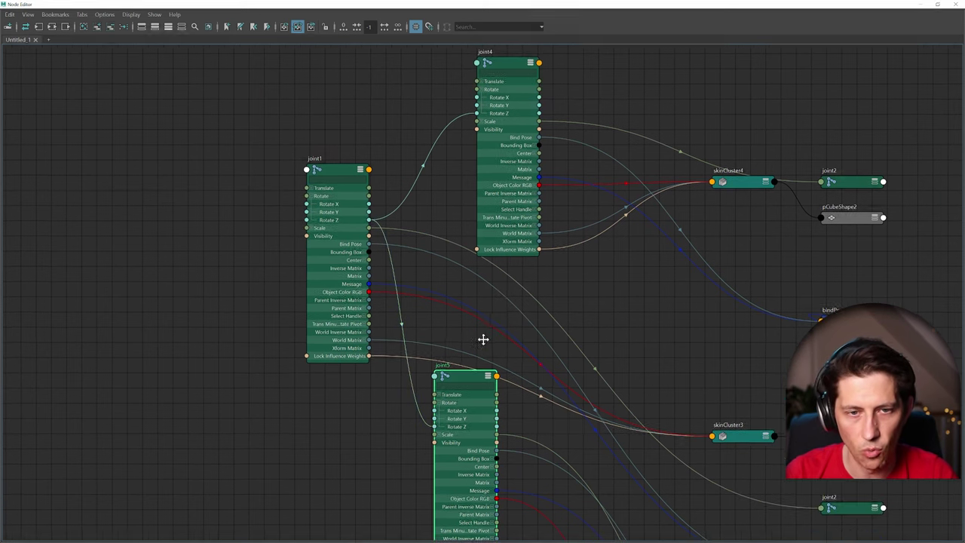
Step: Close the Node Editor and rotate joint1 to confirm the linked blades follow
click(952, 6)
click(486, 216)
drag(442, 218, 525, 233)
Step: Graph the three joint2 tip joints in the Node Editor with a tidy row layout
click(578, 281)
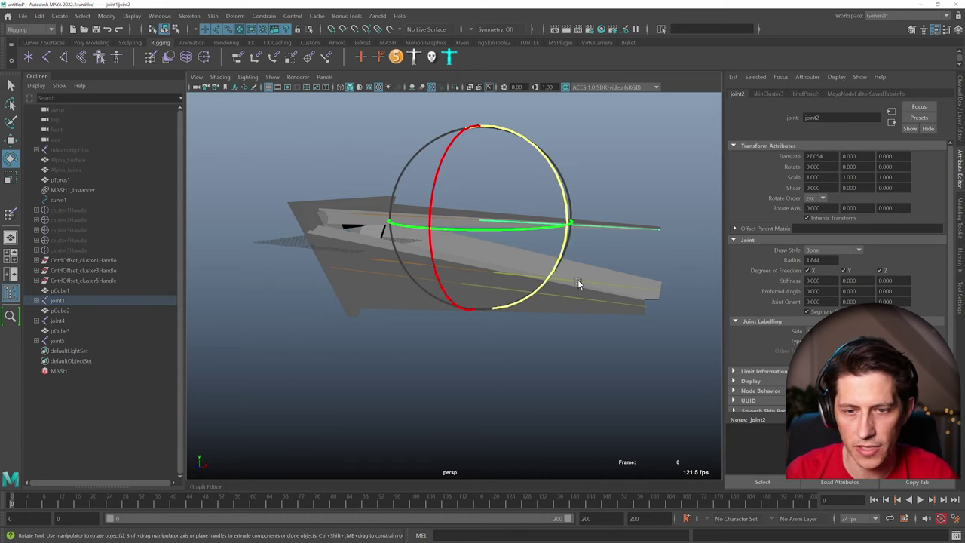
click(586, 282)
key(q)
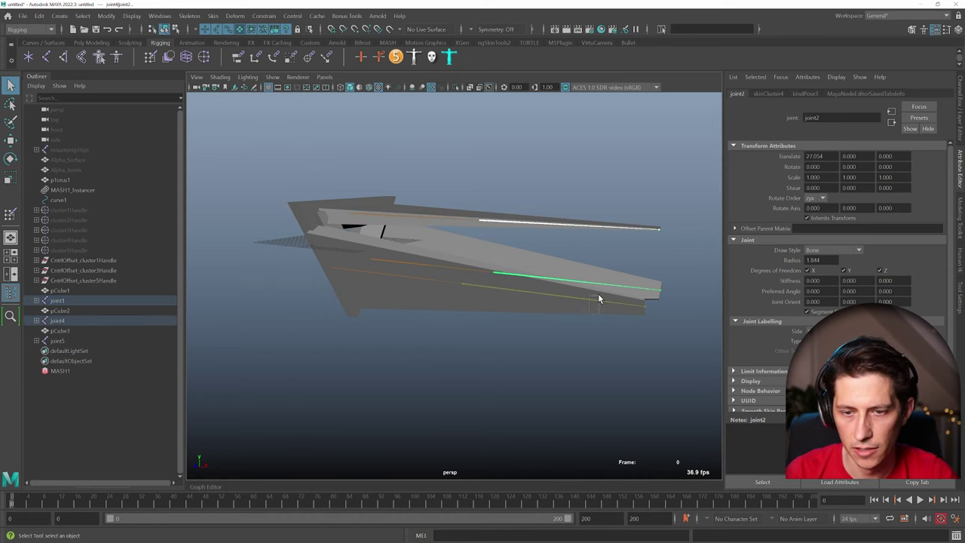
click(597, 298)
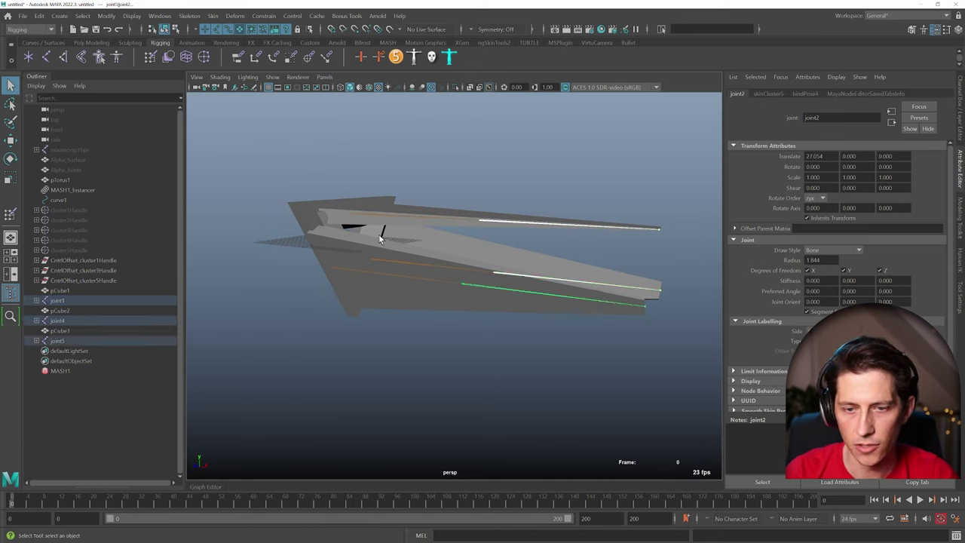
click(159, 16)
click(188, 156)
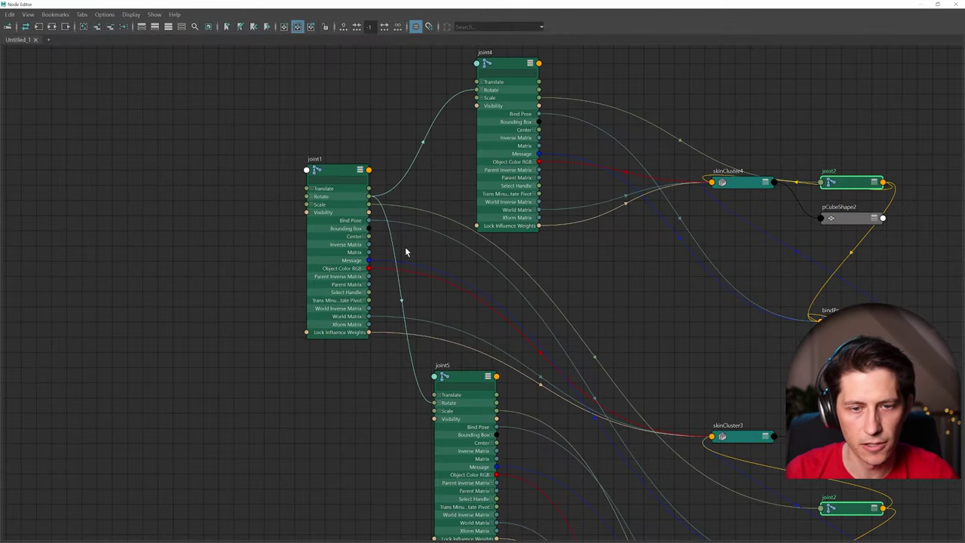
click(52, 27)
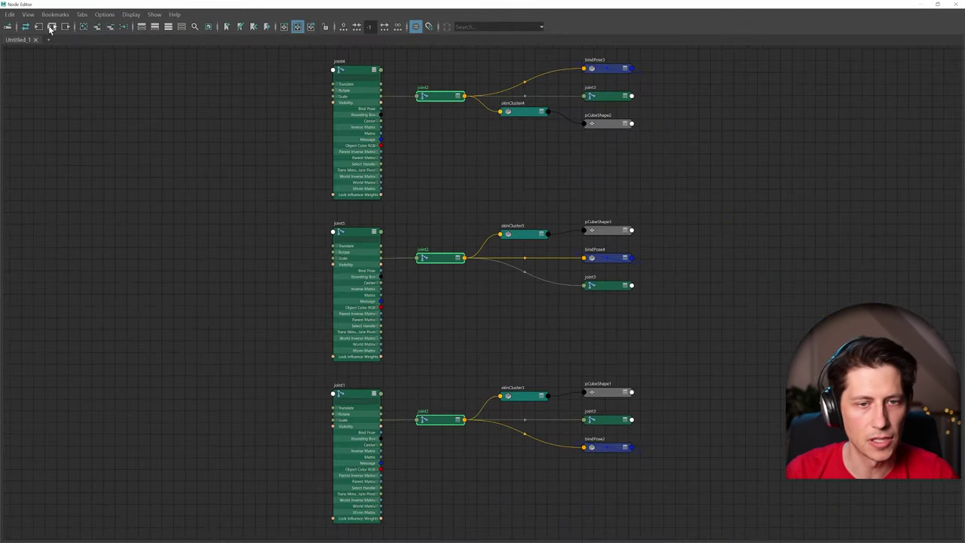
click(340, 391)
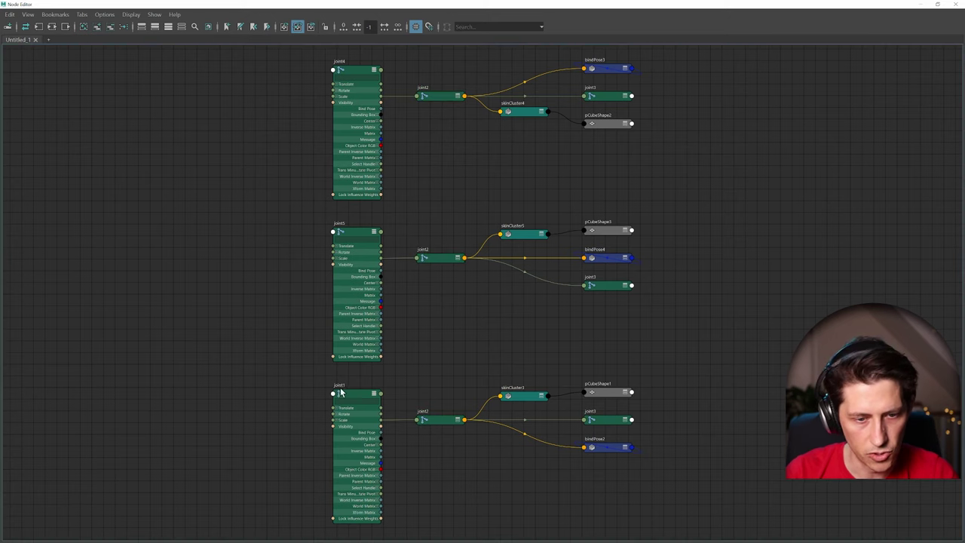
Step: Show full attributes on the joint2 nodes and arrange them beside joint1
click(457, 420)
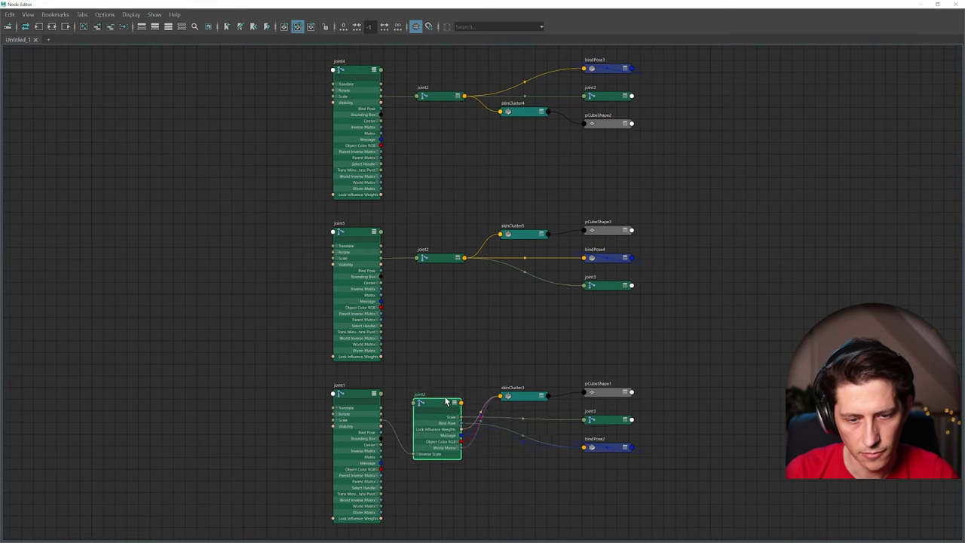
click(451, 401)
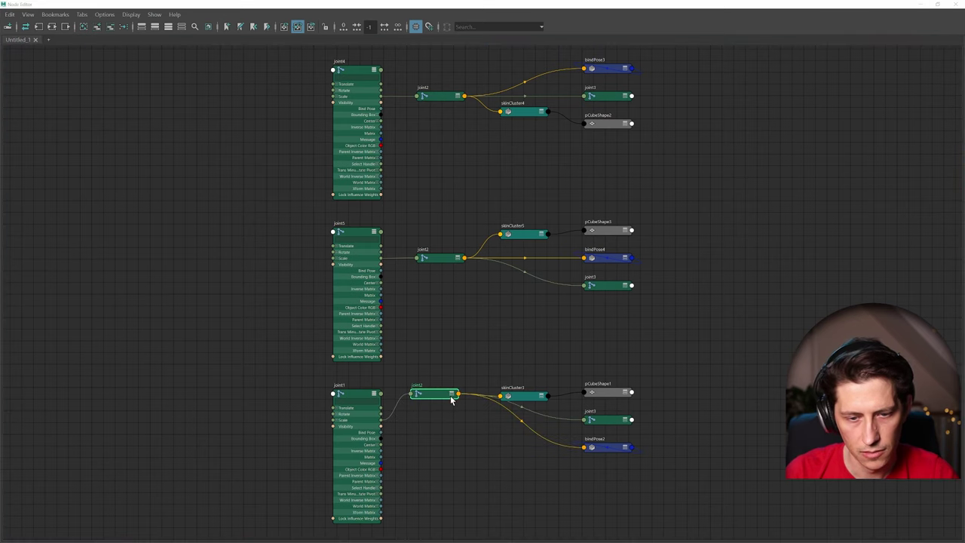
click(170, 30)
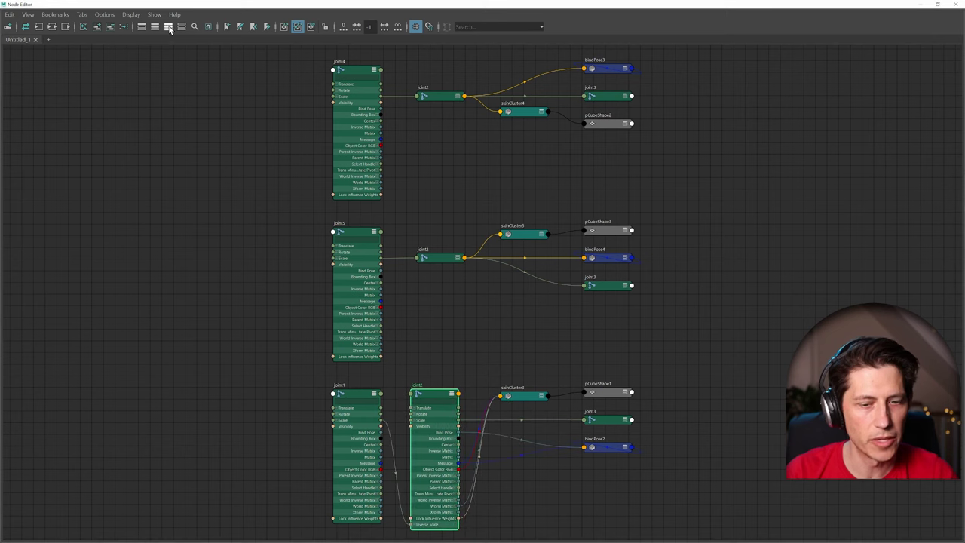
drag(447, 397, 443, 377)
drag(448, 259, 448, 227)
key(3)
scroll(496, 402, up, 3)
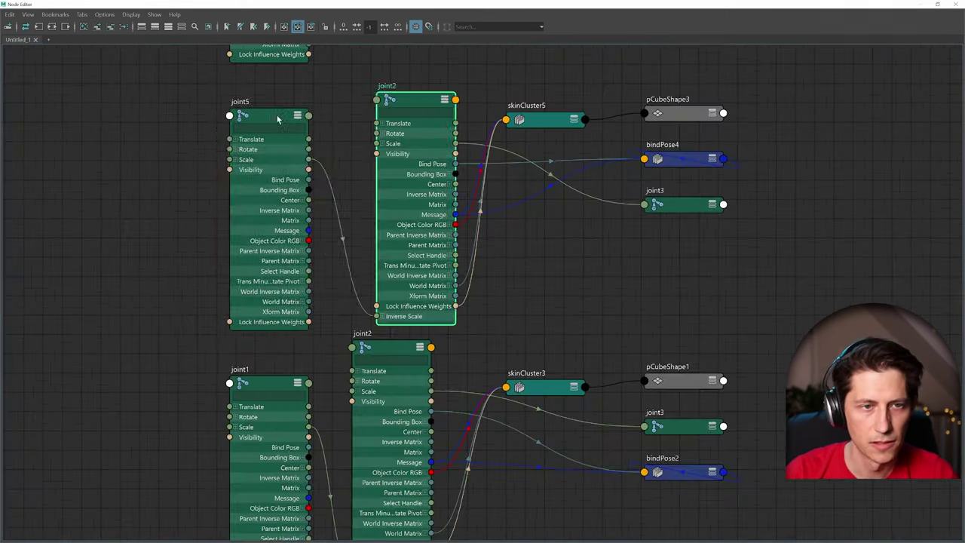
drag(286, 211, 190, 211)
drag(263, 386, 174, 386)
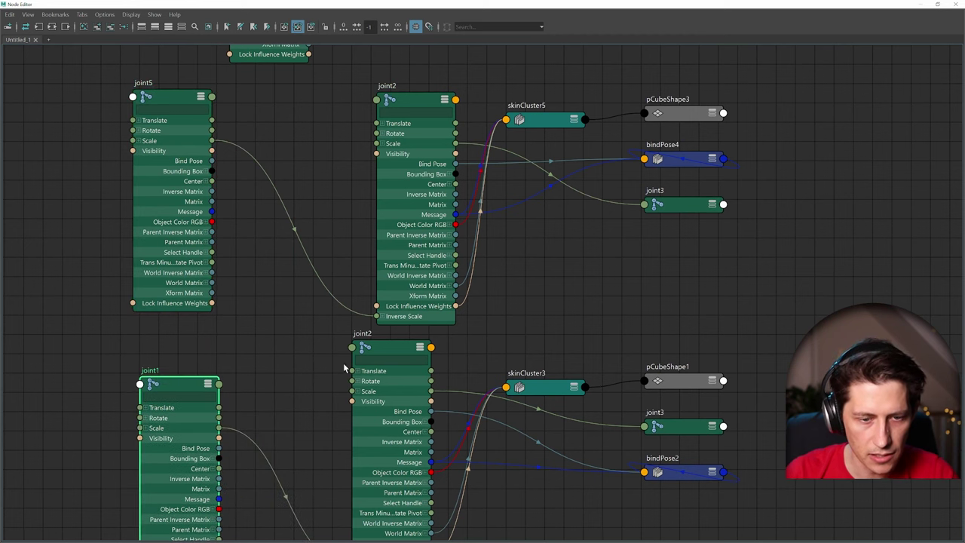
drag(386, 349, 291, 335)
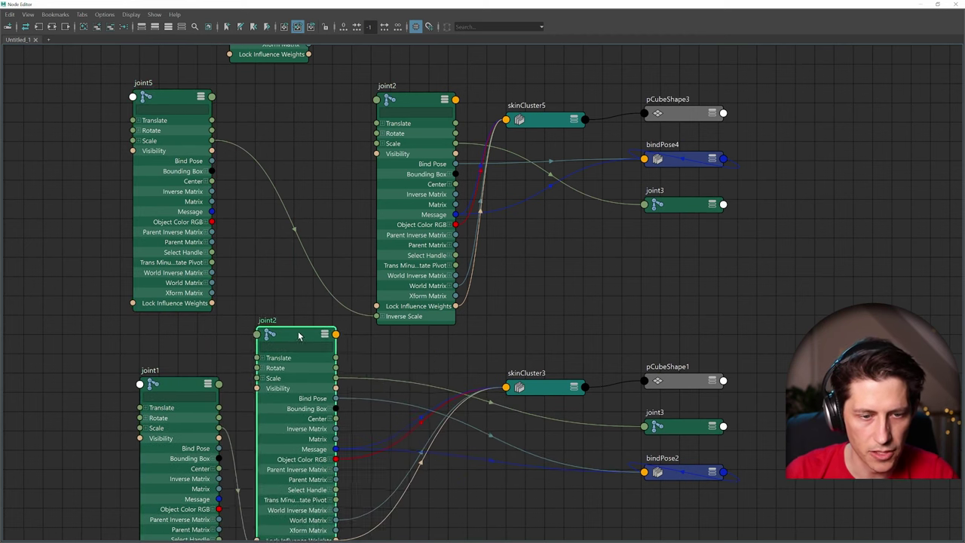
Step: Drive joint5's joint2 Rotate Z from the original joint2's Rotate Z
click(265, 367)
click(383, 134)
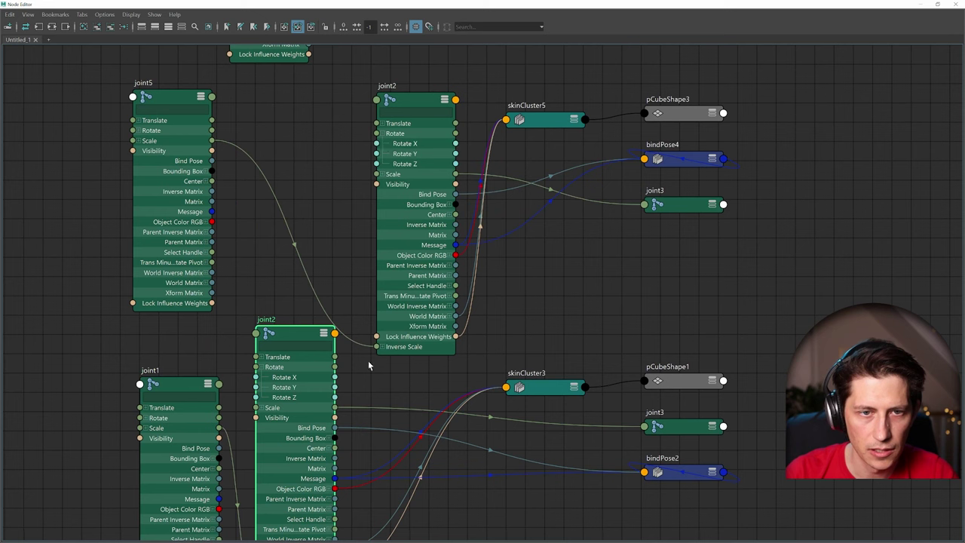
drag(339, 393, 377, 164)
Step: Drive joint4's joint2 Rotate Z from the original joint2's Rotate Z
middle_drag(450, 193, 439, 240)
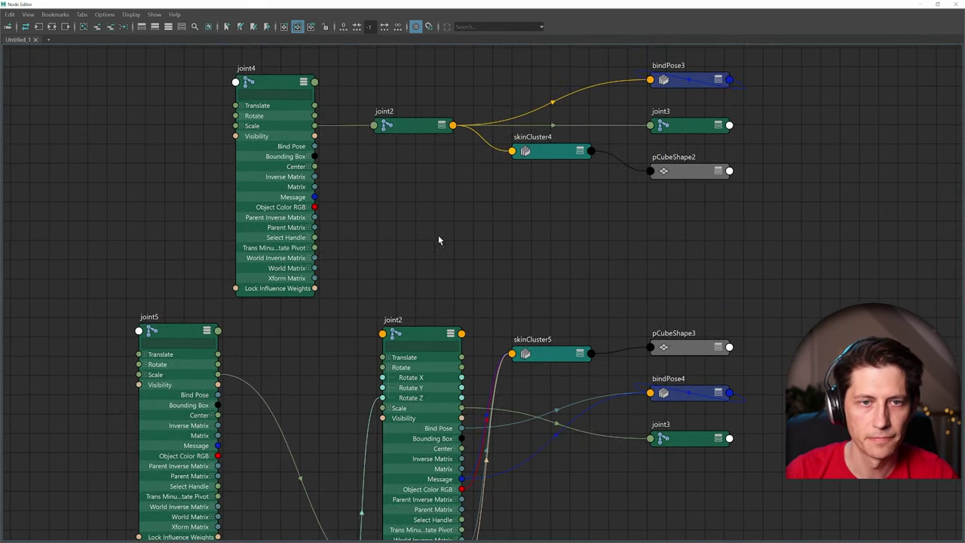
click(415, 126)
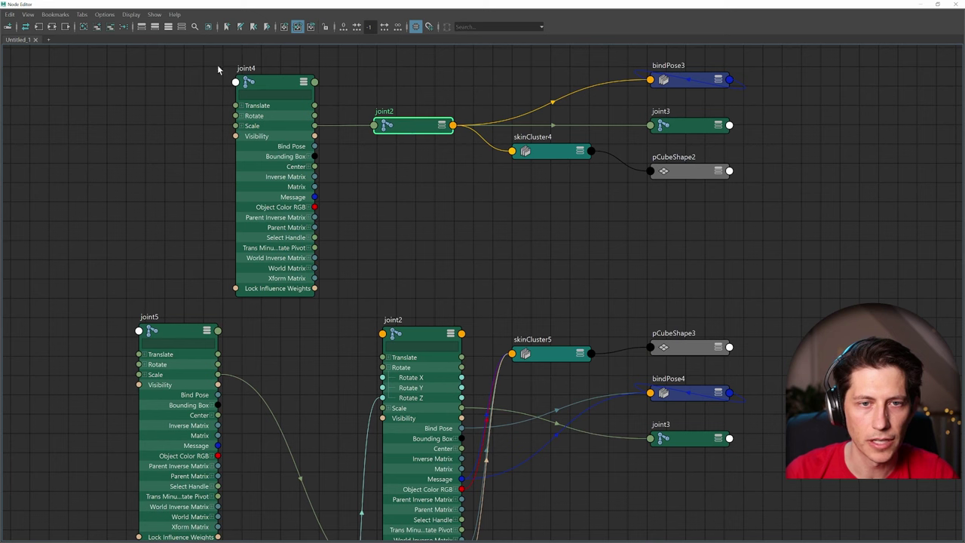
click(169, 27)
middle_drag(452, 166, 409, 420)
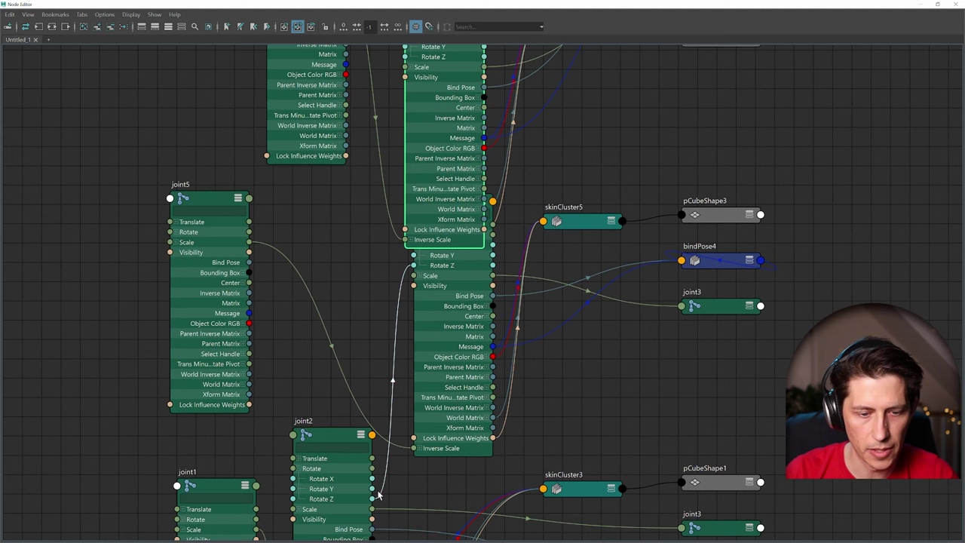
drag(373, 499, 405, 57)
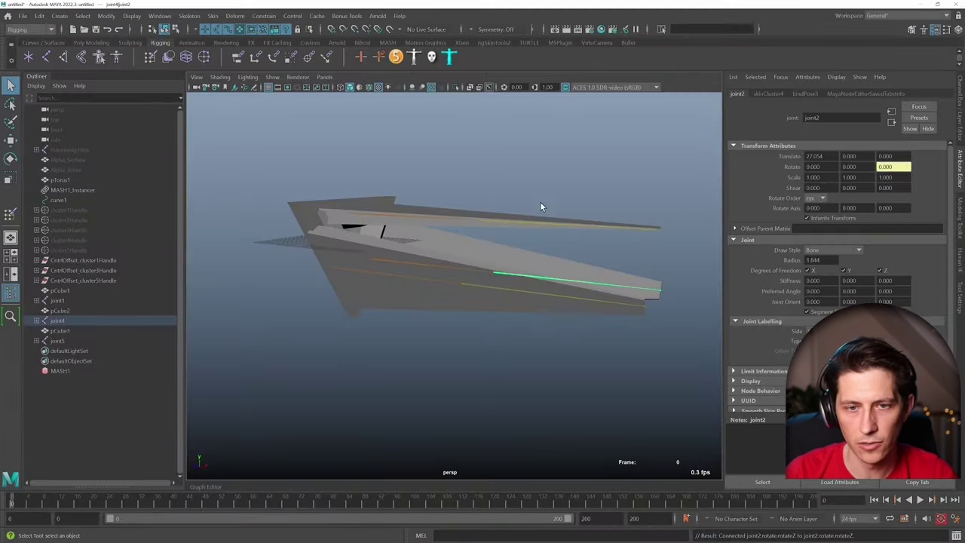
Step: Test-rotate and test-move joint1 to check the blades follow, undoing each test
click(540, 201)
key(e)
drag(560, 190, 561, 207)
key(ctrl+z)
key(q)
alt+drag(502, 237, 422, 213)
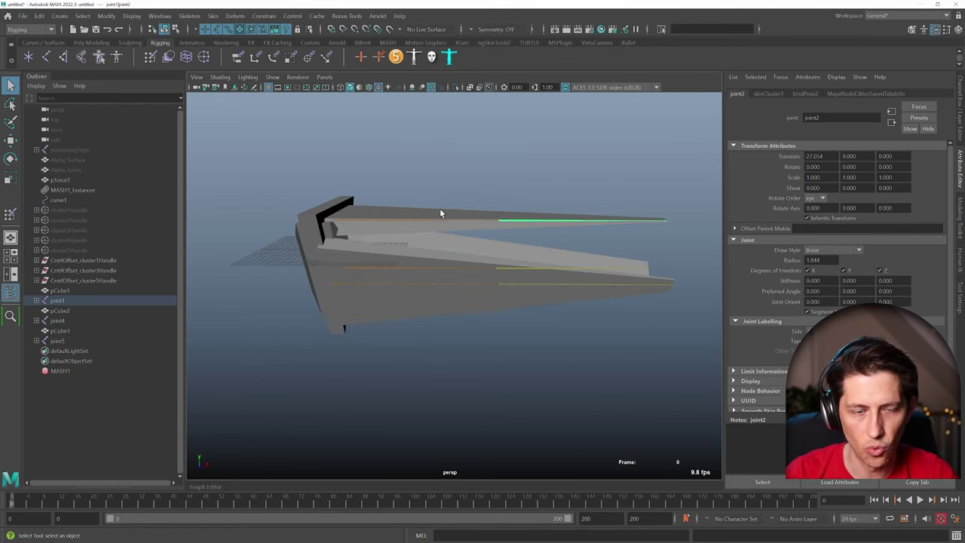
click(442, 216)
key(w)
drag(339, 220, 350, 203)
key(ctrl+z)
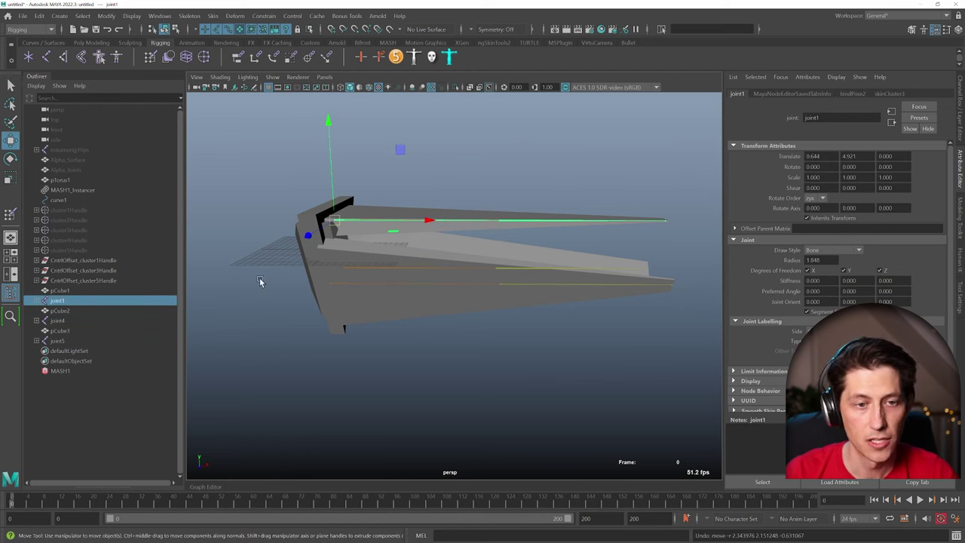
Step: Group joint1, joint4 and joint5 into group1 and test-move the new group
ctrl+click(74, 320)
ctrl+click(68, 340)
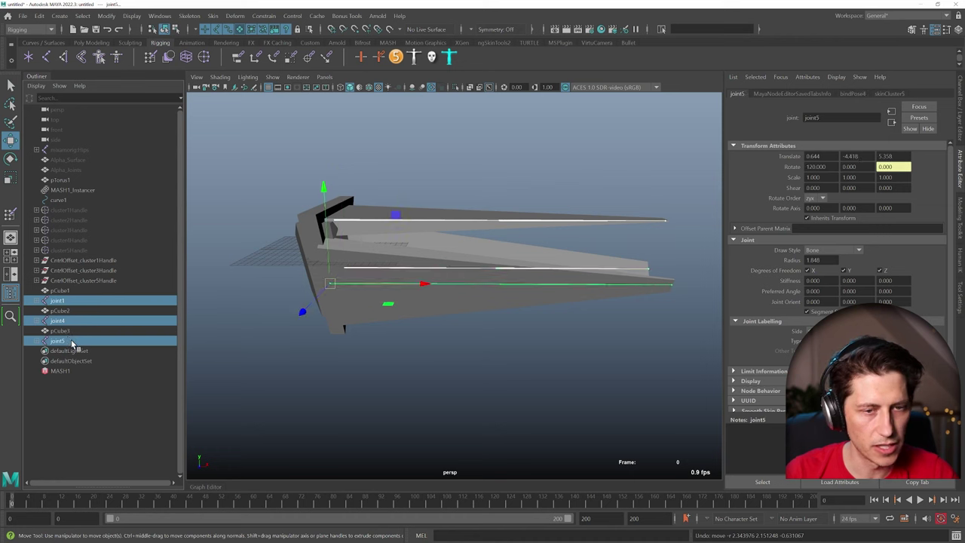
key(ctrl+g)
drag(318, 255, 410, 301)
Step: Group pCube1 through pCube3 and name the group clawGEO
click(60, 290)
shift+click(83, 311)
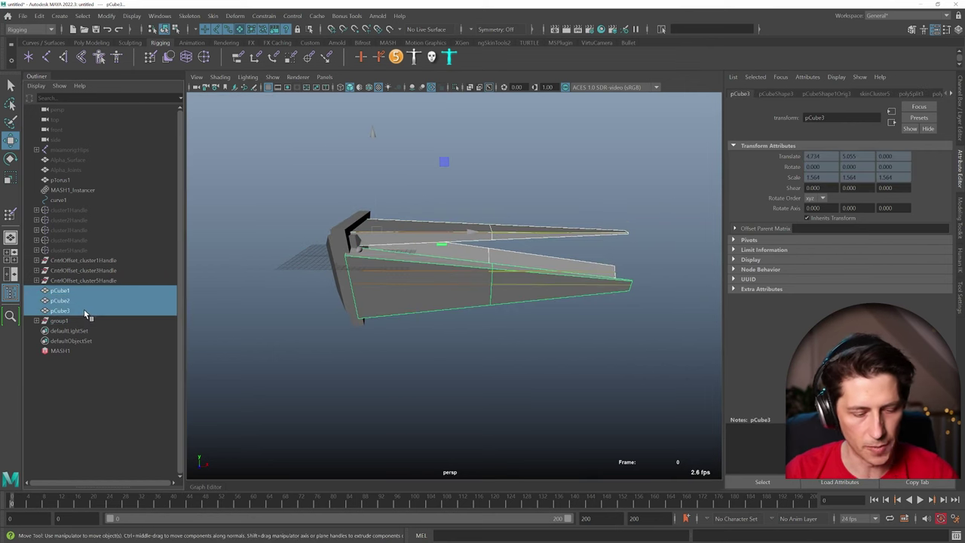
key(ctrl+g)
double_click(64, 301)
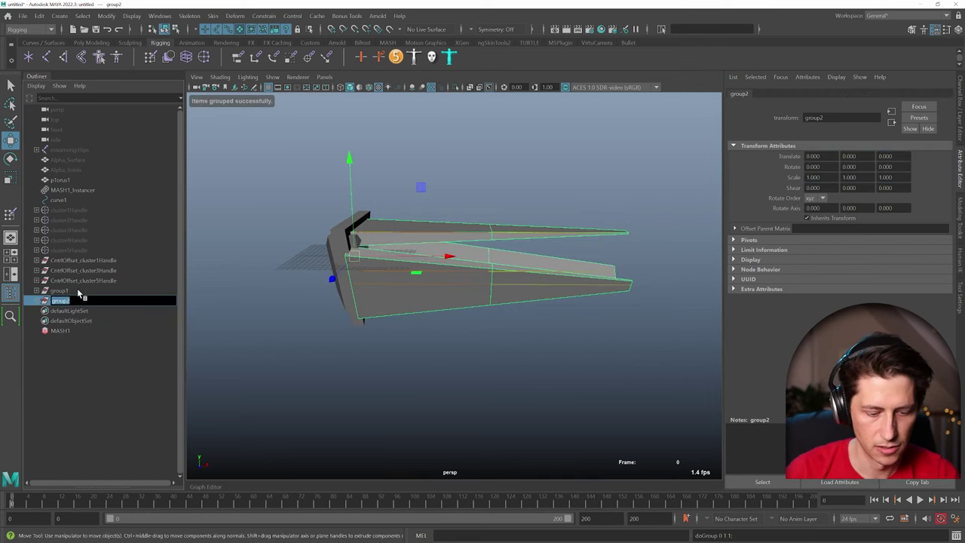
text(clawGEO)
key(Return)
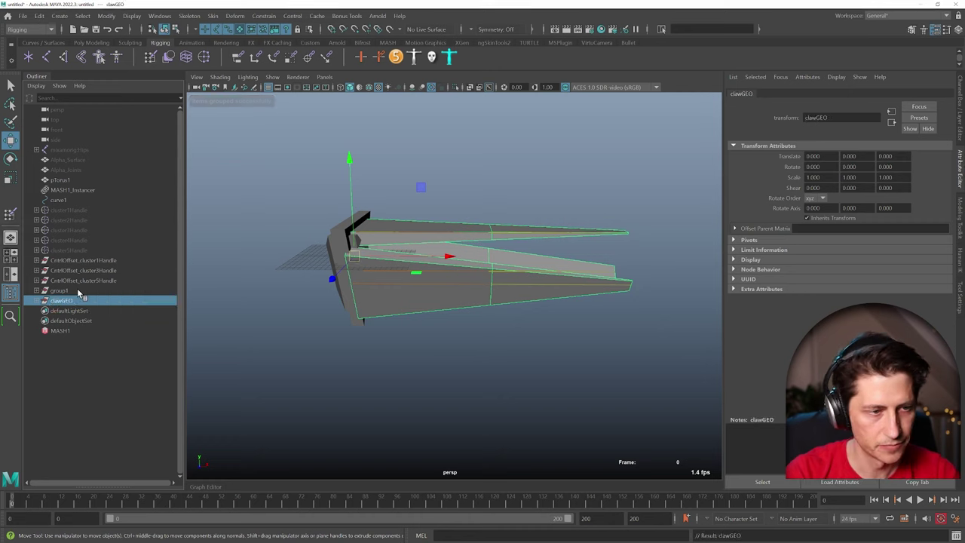
Step: Rename group1 to clawJnts
click(58, 292)
double_click(59, 291)
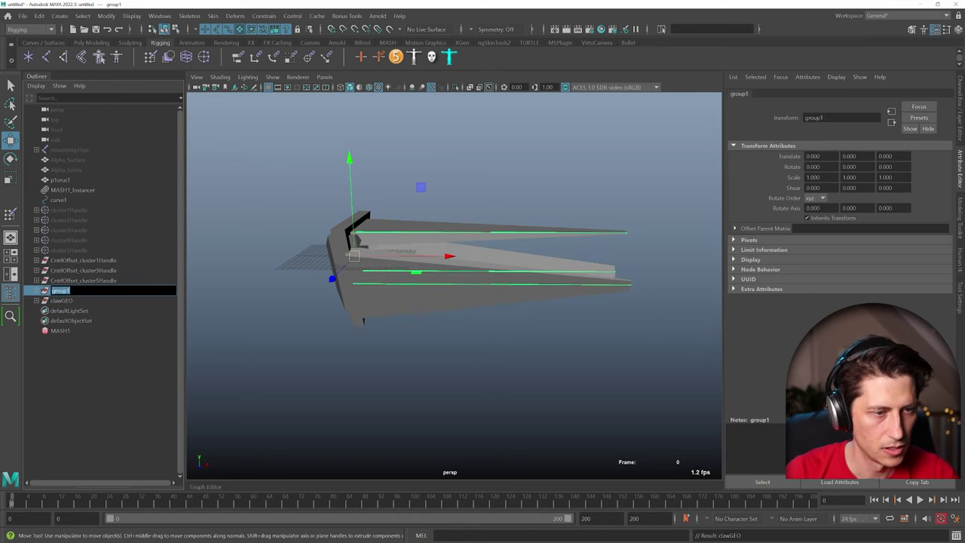
text(claw)
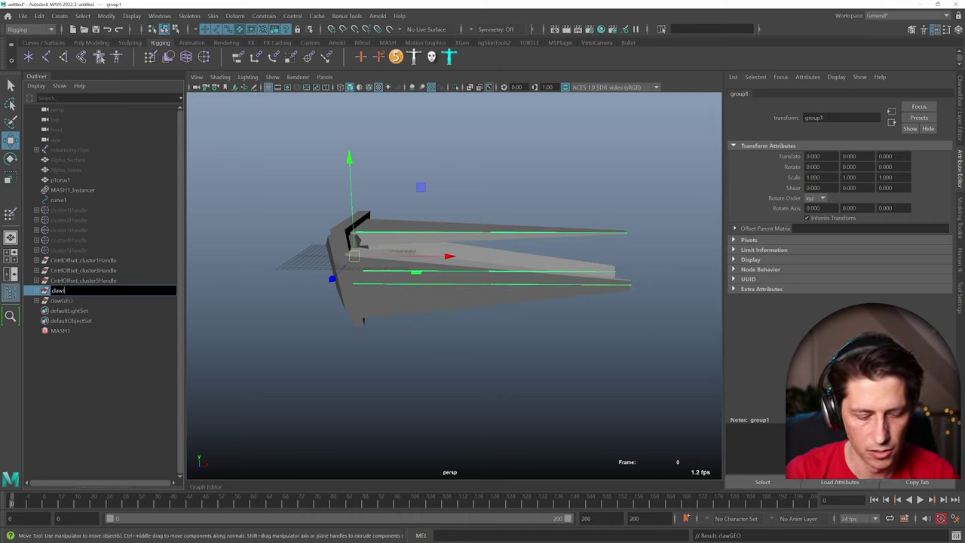
text(Jnts)
key(Return)
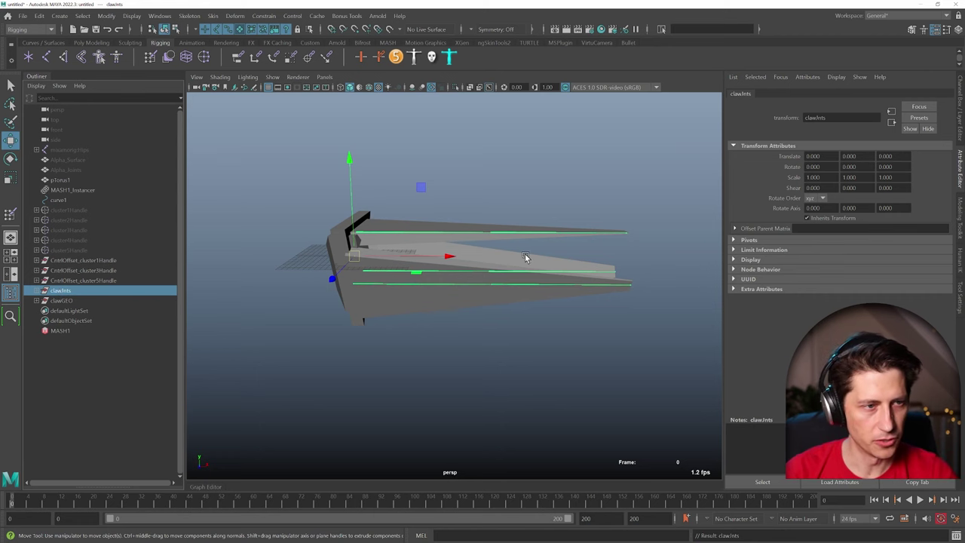
Step: Move the claw joints up toward the MASH arc and rotate them about Z
alt+right_drag(524, 257, 435, 276)
alt+drag(435, 276, 424, 304)
alt+right_drag(424, 304, 443, 289)
drag(315, 375, 510, 243)
alt+middle_drag(510, 243, 433, 261)
scroll(423, 273, up, 5)
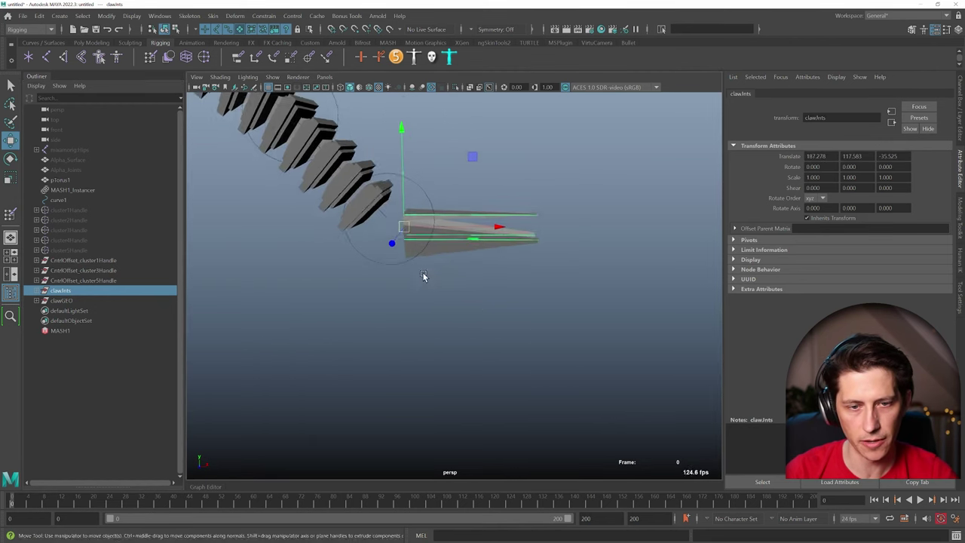
alt+drag(423, 275, 454, 254)
key(e)
drag(457, 215, 422, 330)
key(w)
scroll(450, 249, up, 3)
scroll(460, 262, up, 2)
key(r)
Step: Hide the claw's end joints, joint4 and joint5
click(419, 319)
click(37, 290)
click(72, 311)
ctrl+click(64, 320)
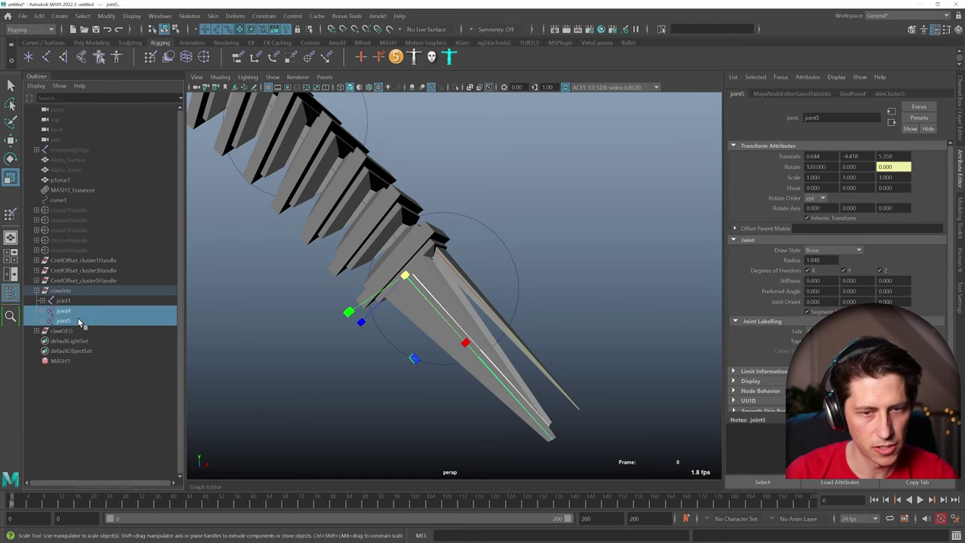
key(ctrl+h)
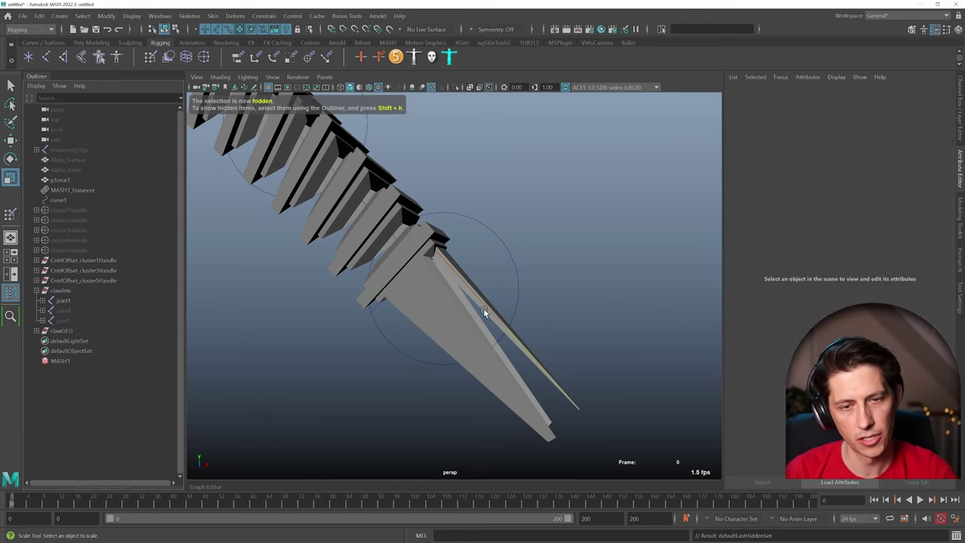
Step: Rotate joint1 upward and joint2 to -73.319 on Z to hook the blade
click(483, 308)
key(e)
drag(494, 318, 504, 219)
key(Down)
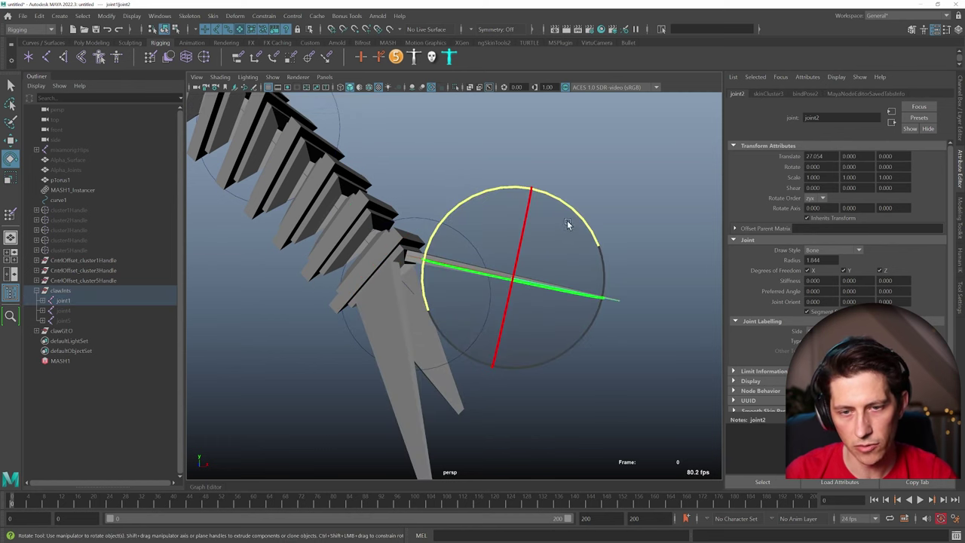
drag(571, 221, 442, 293)
Step: Test-move the chain's end control circle to check the bend, then undo
key(w)
click(472, 235)
drag(456, 256, 356, 241)
key(ctrl+z)
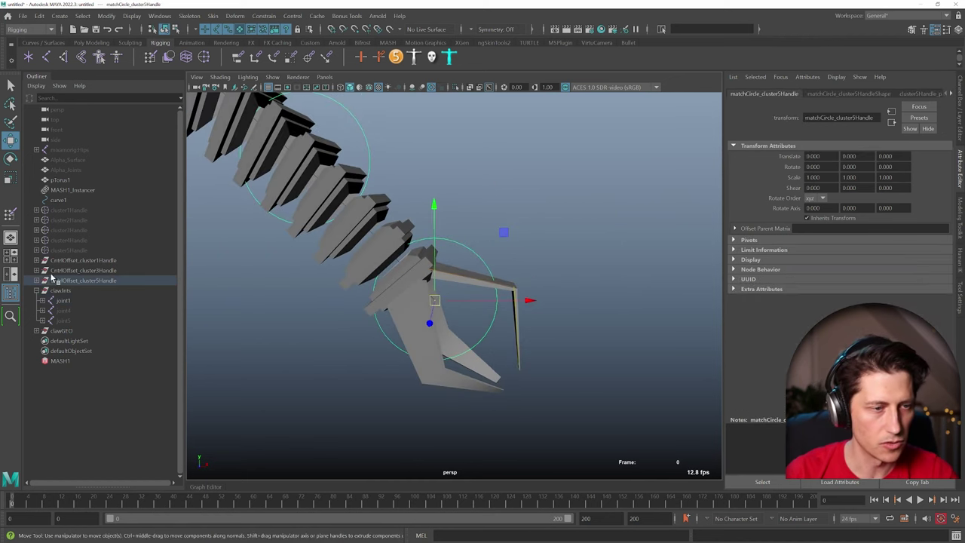
Step: Parent-constrain clawJnts to matchCircle_cluster5Handle with Maintain offset enabled
click(37, 282)
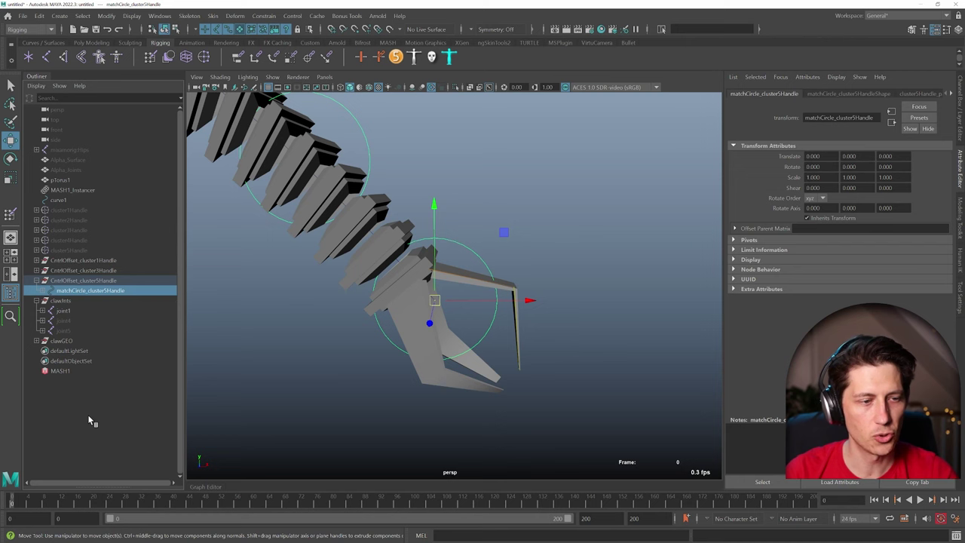
ctrl+click(67, 301)
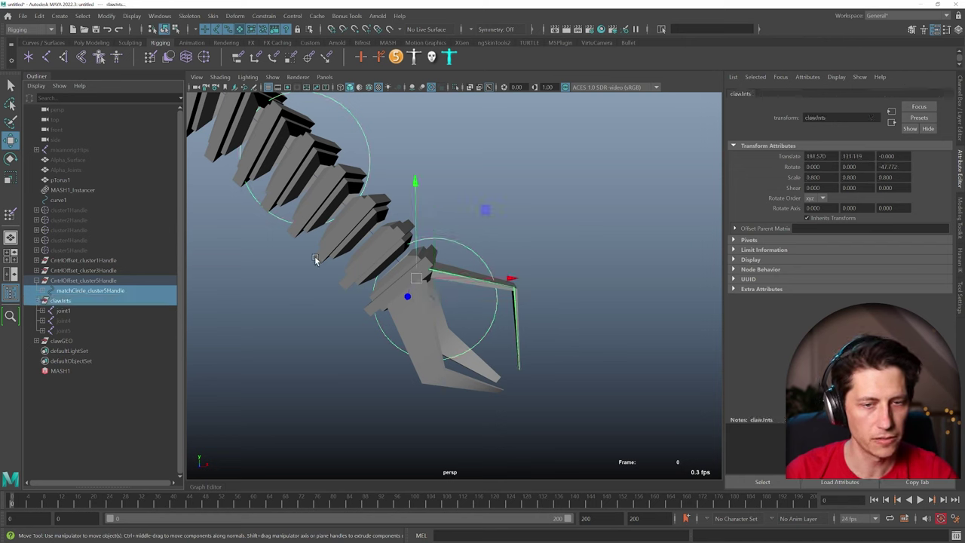
click(264, 15)
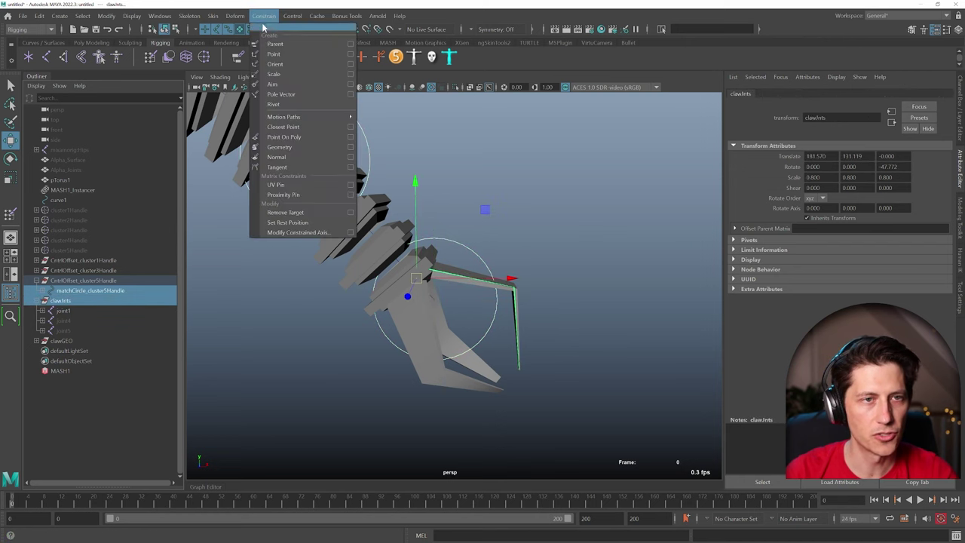
click(351, 44)
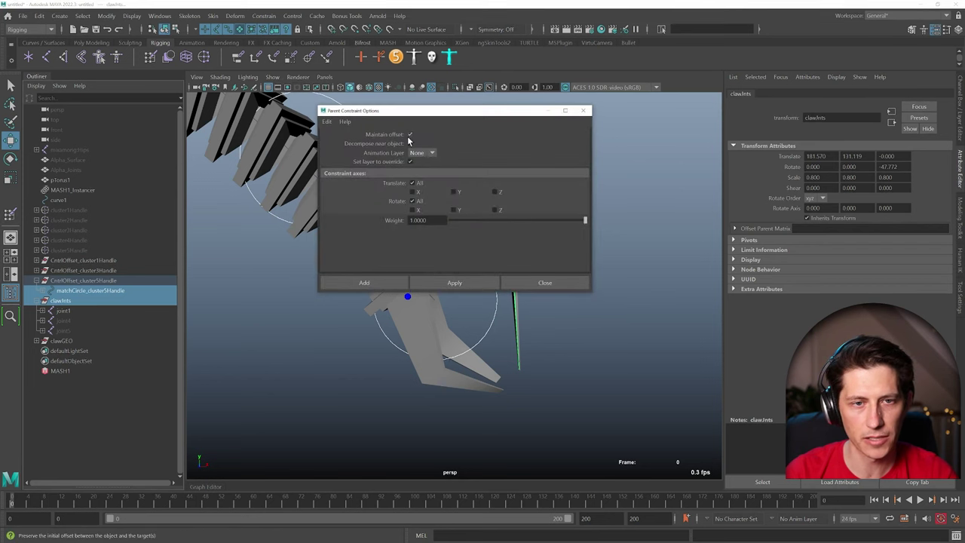
click(348, 282)
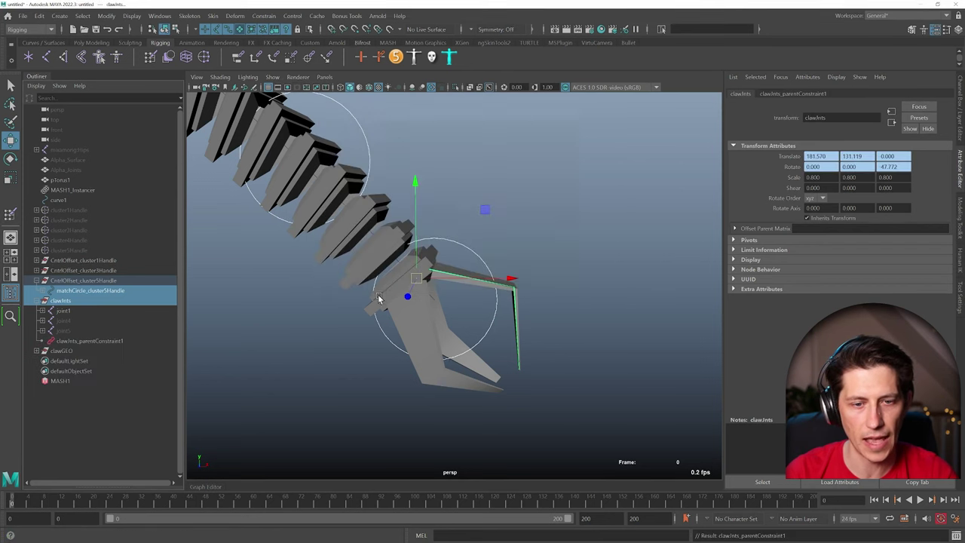
click(458, 243)
key(e)
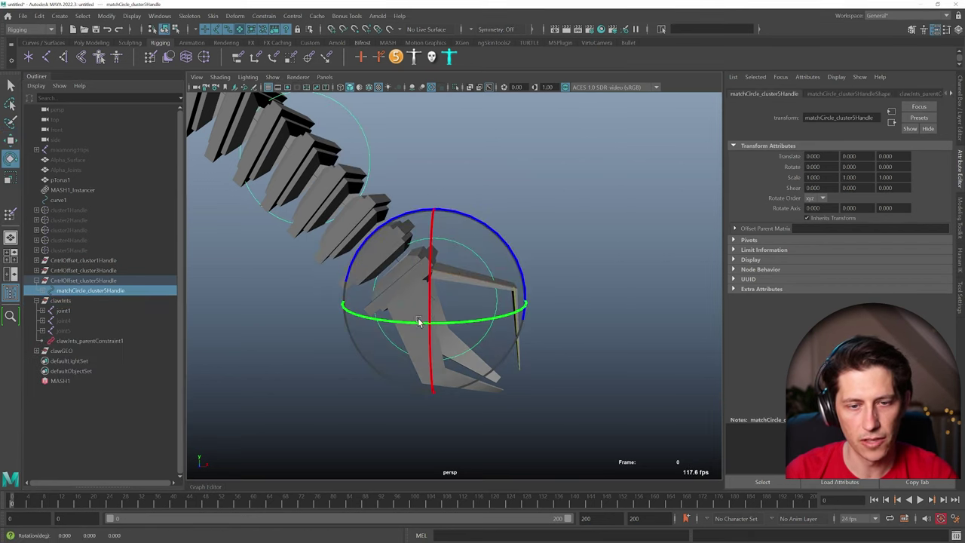
Step: Turn matchCircle_cluster5Handle twice to confirm the claw follows, undoing each test
right_click(478, 277)
drag(452, 273, 463, 244)
key(ctrl+z)
key(ctrl+z)
key(ctrl+z)
key(ctrl+z)
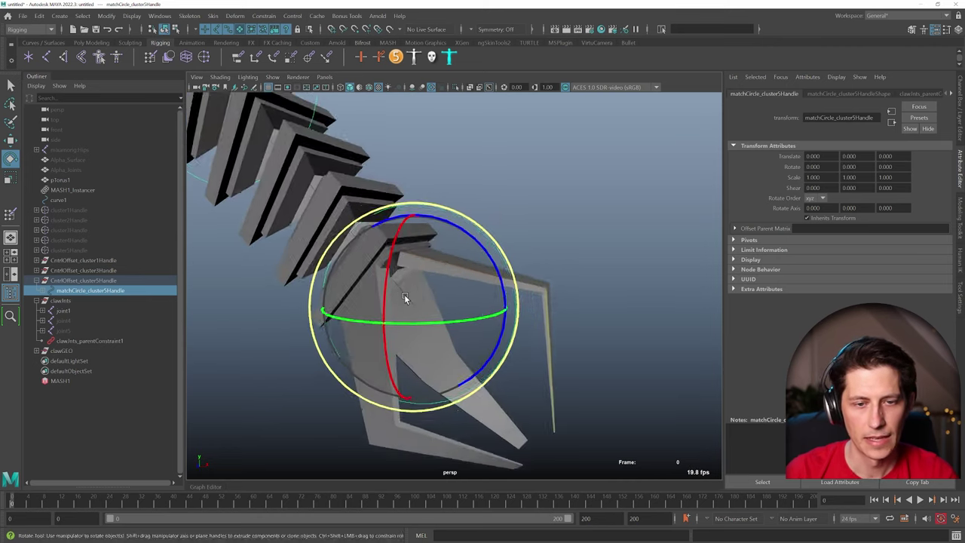
drag(446, 277, 372, 315)
key(ctrl+z)
key(ctrl+z)
key(ctrl+z)
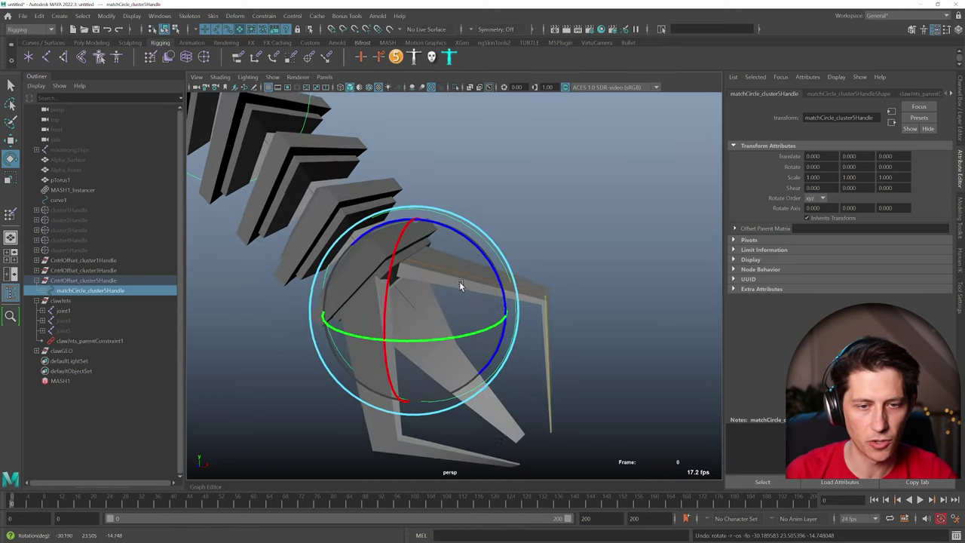
Step: Create a new polygon torus, pTorus2, from the Poly Modeling shelf
key(ctrl+z)
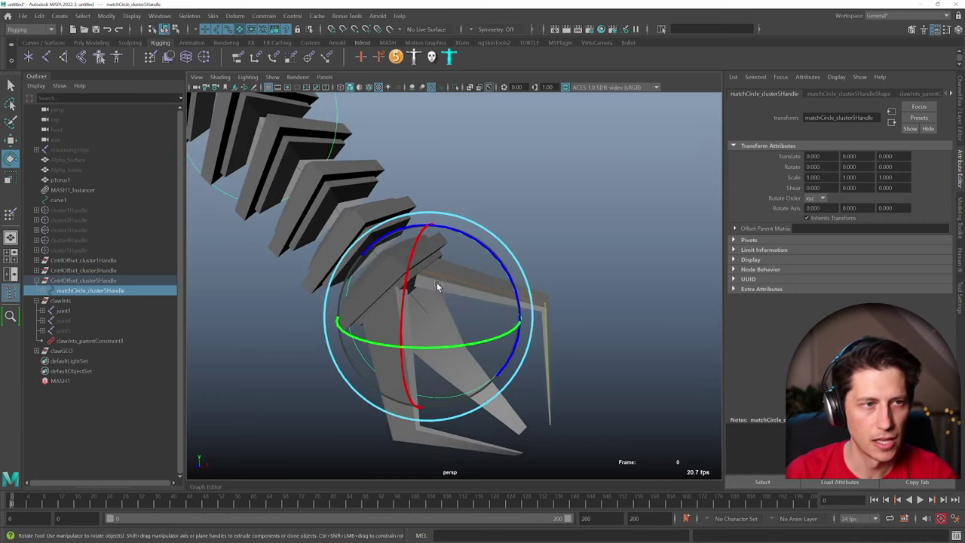
click(92, 42)
key(ctrl+z)
key(ctrl+z)
key(ctrl+z)
key(ctrl+z)
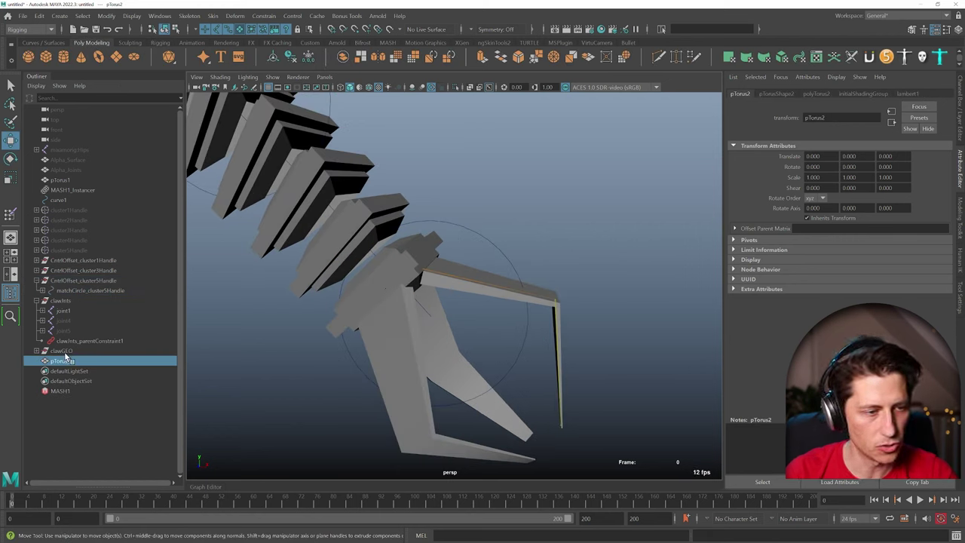
Step: Match all of pTorus2's transforms to clawJnts
click(63, 301)
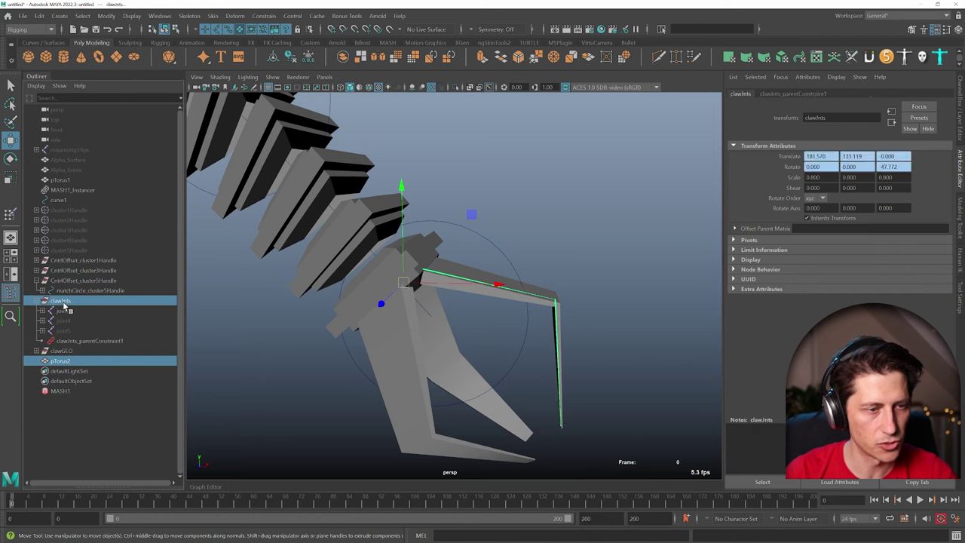
click(105, 16)
mouse_move(169, 74)
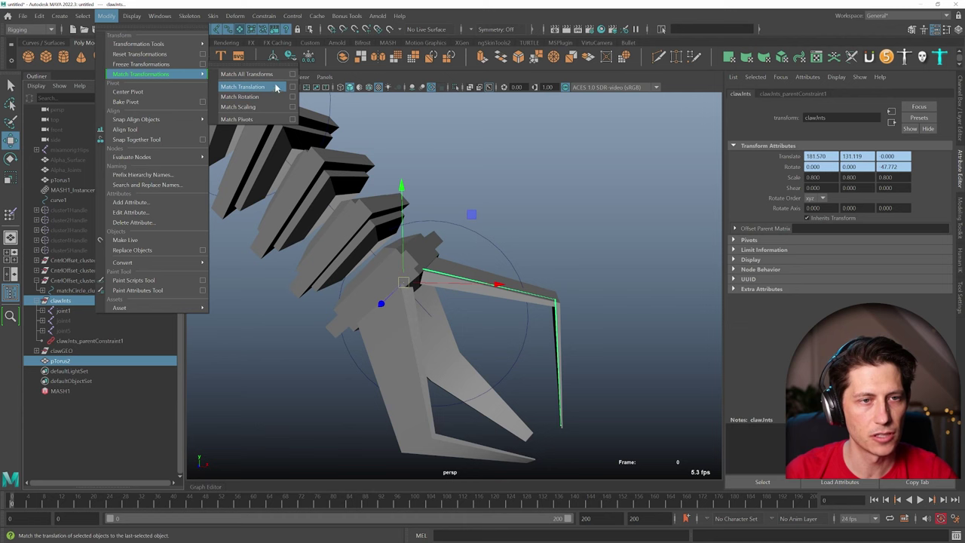
click(246, 74)
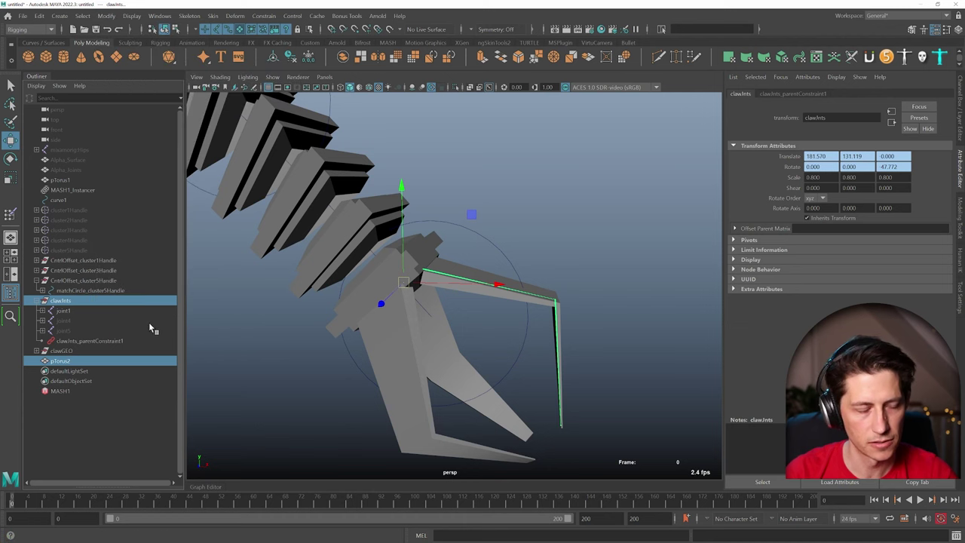
Step: Scale pTorus2 to 7.182 and rotate it -132.564 on Z across the hinge
click(85, 357)
alt+drag(471, 341, 432, 299)
key(r)
key(e)
drag(464, 244, 436, 249)
key(w)
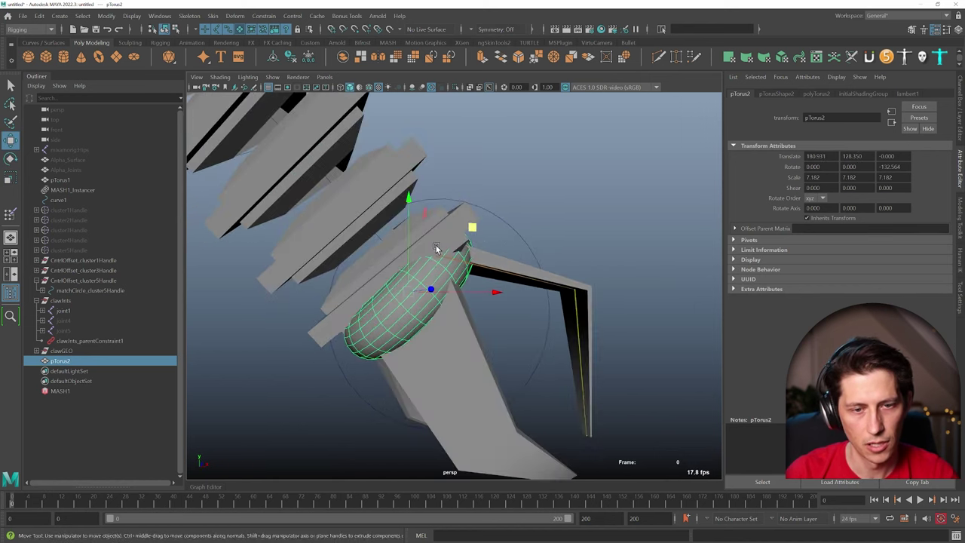
key(r)
alt+drag(437, 301, 473, 314)
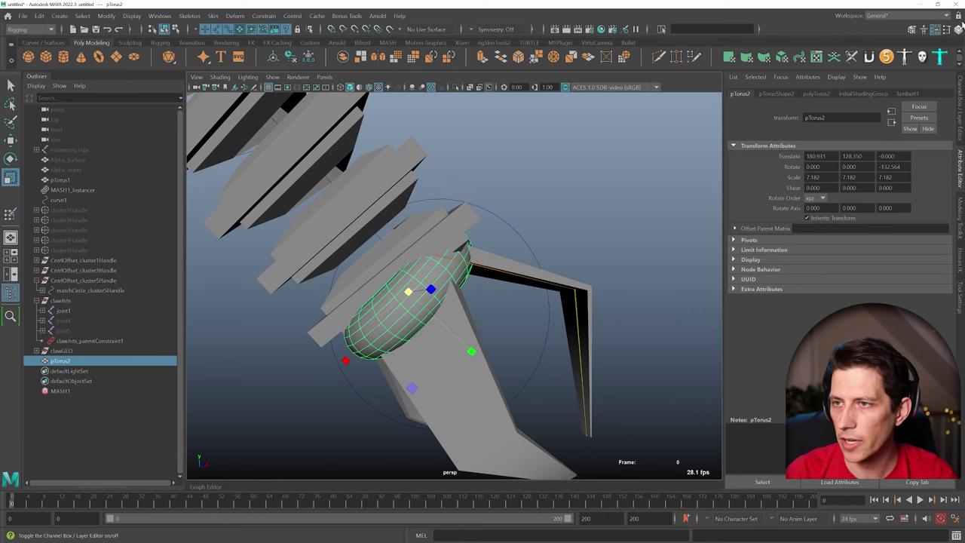
click(473, 314)
key(w)
key(ctrl+a)
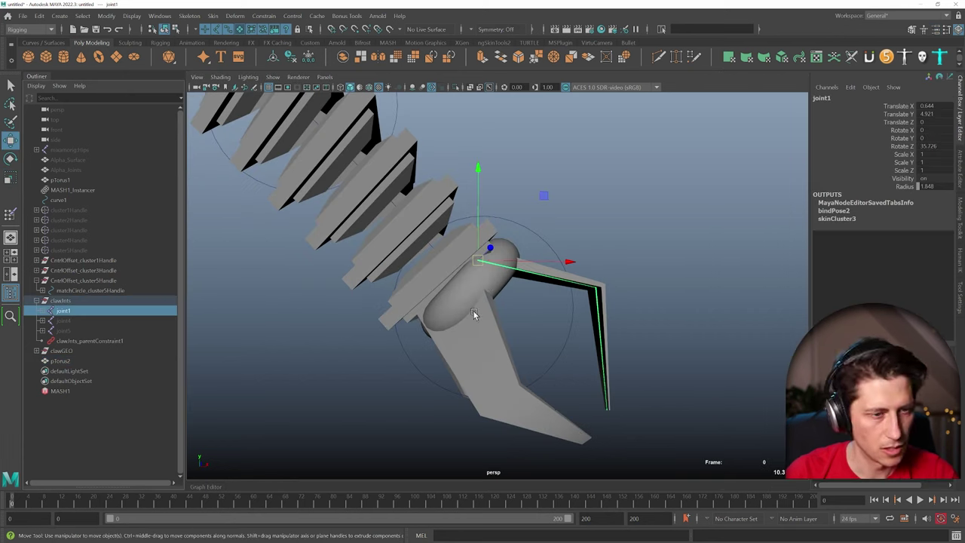
Step: Shift the claw joint chain down and to the right
click(75, 330)
shift+click(64, 310)
drag(473, 269, 474, 302)
Step: Parent pTorus2 under clawJnts and test-rotate the matchCircle control, then undo
click(60, 362)
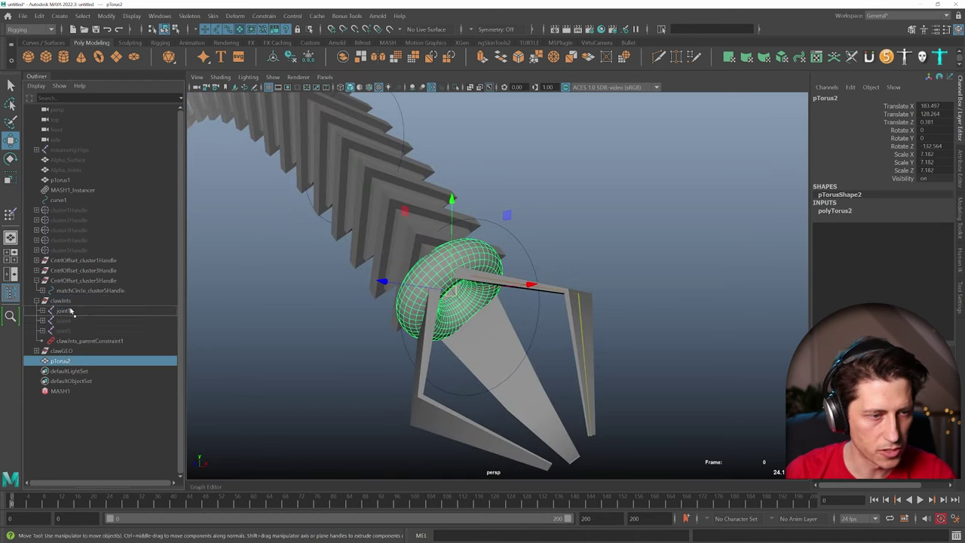
middle_drag(70, 302, 68, 301)
alt+drag(207, 327, 528, 345)
click(523, 279)
key(e)
key(ctrl+z)
key(w)
Step: Set the torus's Subdivisions Axis to 3 and Subdivisions Height to 8
click(445, 262)
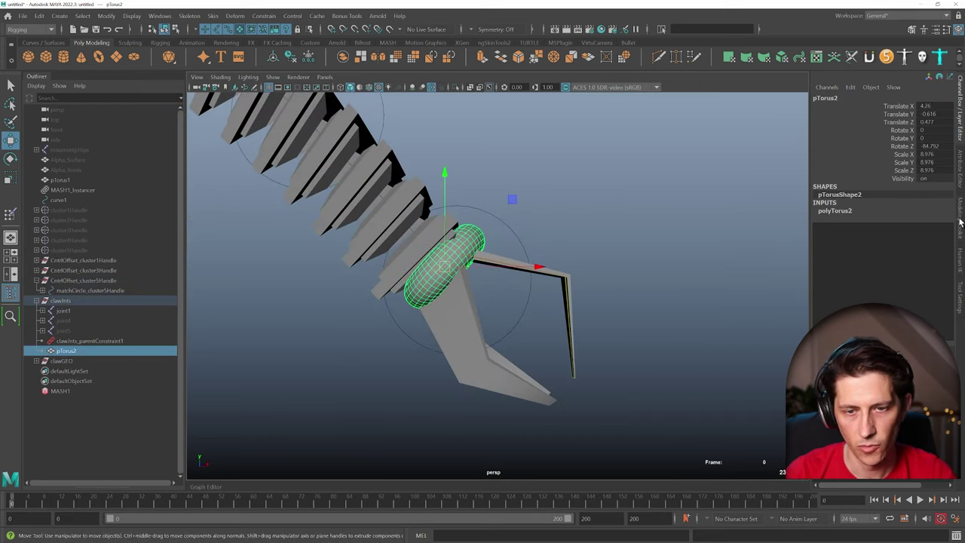
click(835, 211)
alt+drag(588, 302, 639, 287)
scroll(640, 287, up, 3)
click(889, 243)
middle_drag(528, 352, 440, 355)
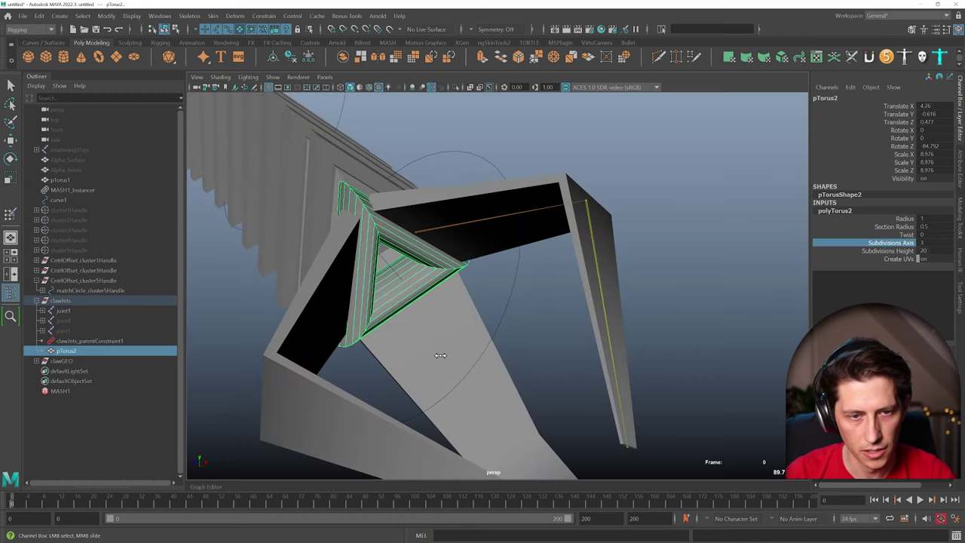
alt+drag(440, 355, 486, 286)
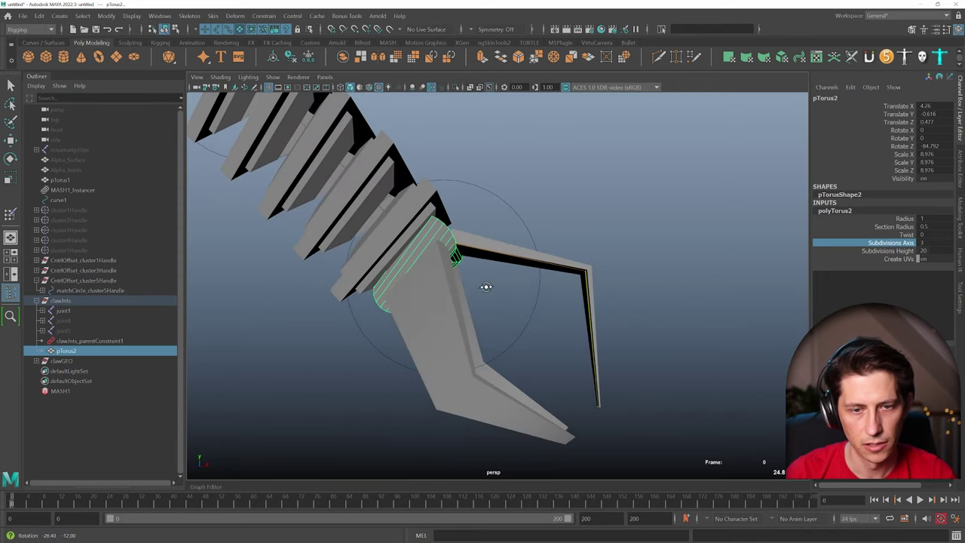
click(940, 251)
text(5)
key(Return)
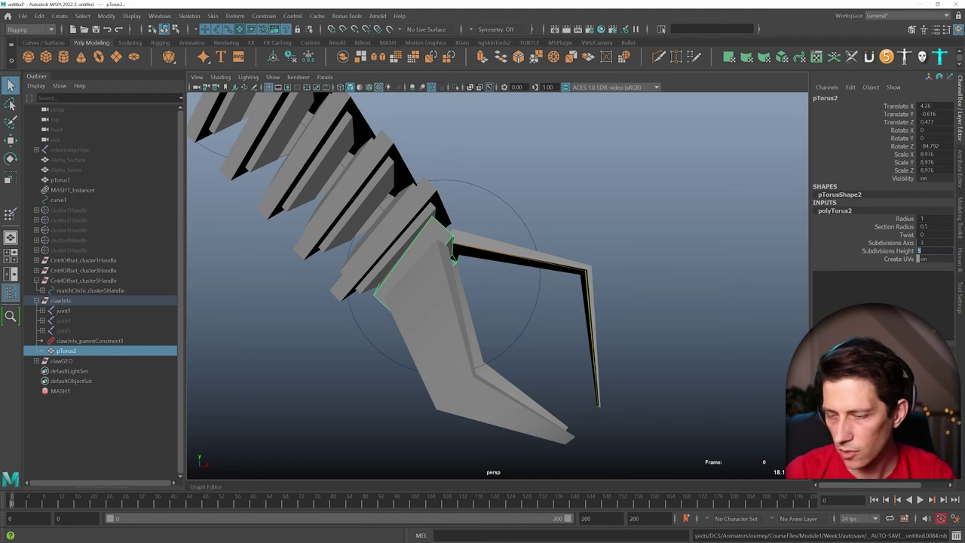
text(8)
key(Return)
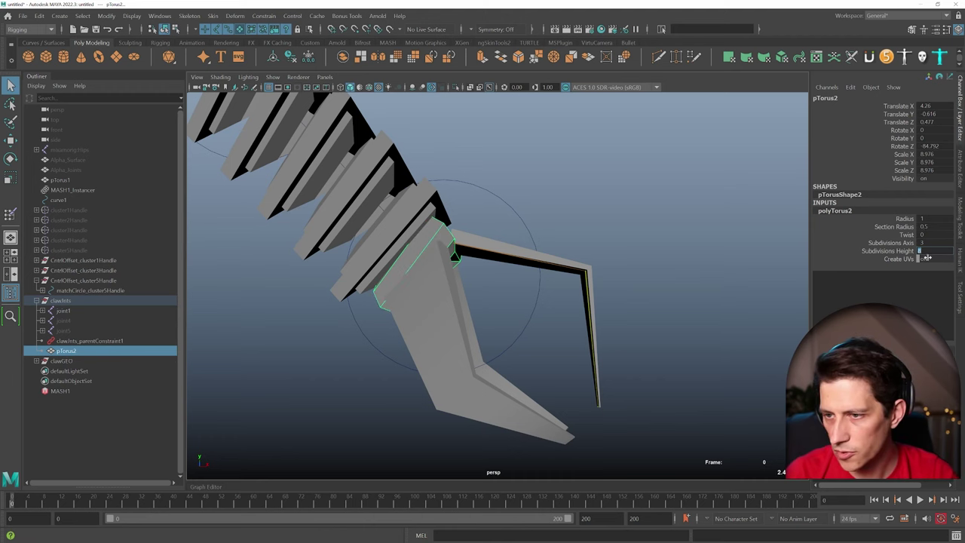
Step: Enlarge the torus to scale 10.621 and tilt it slightly about Z
mouse_move(525, 337)
alt+mouse_down()
mouse_move(511, 334)
mouse_move(515, 344)
alt+mouse_up()
key(r)
drag(423, 273, 482, 260)
key(e)
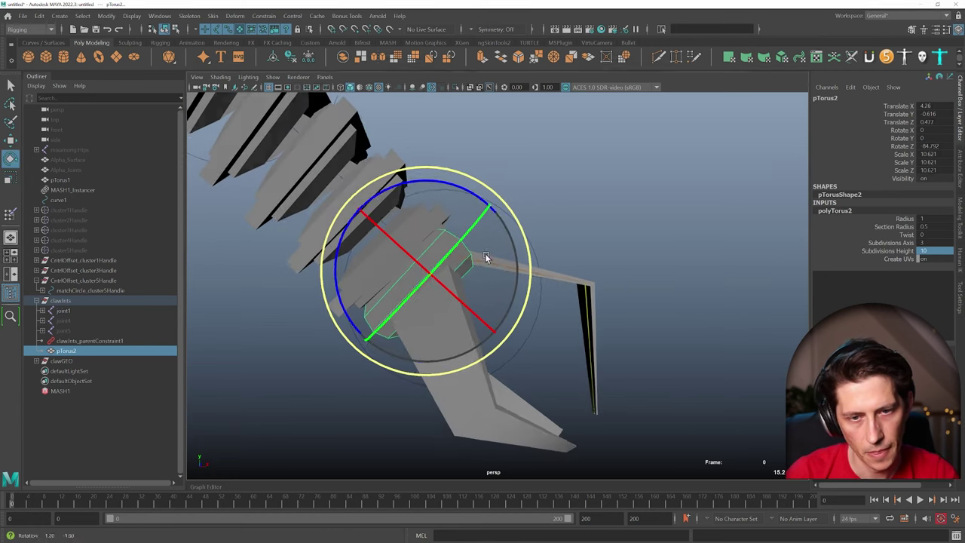
drag(423, 180, 426, 176)
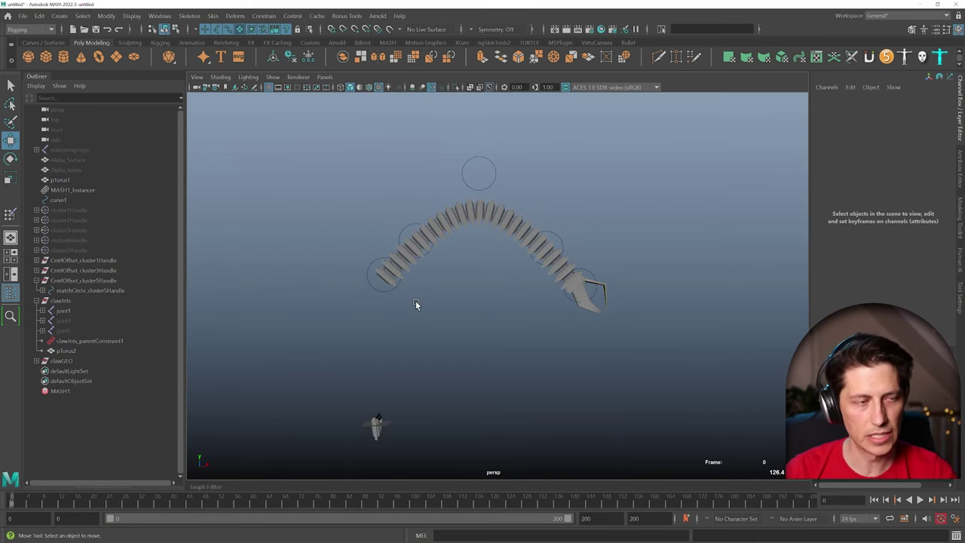
Step: Hide curve1
click(67, 199)
key(ctrl+h)
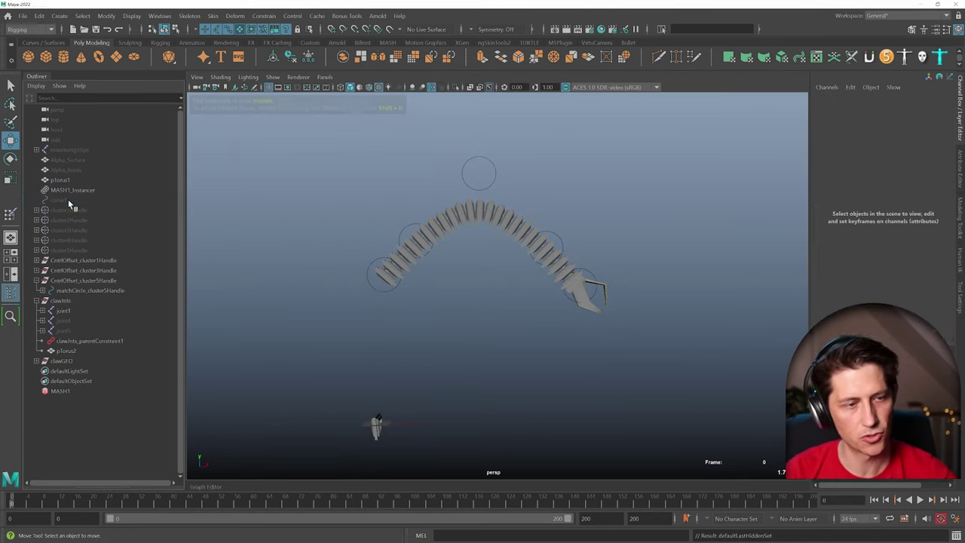
click(70, 217)
Step: Create an empty group, null1, with nothing selected
click(301, 312)
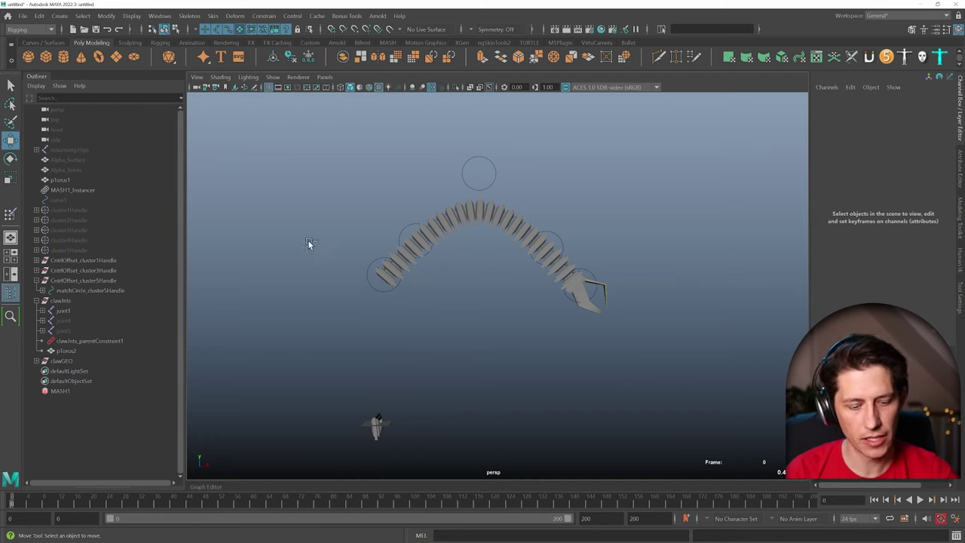
key(ctrl+g)
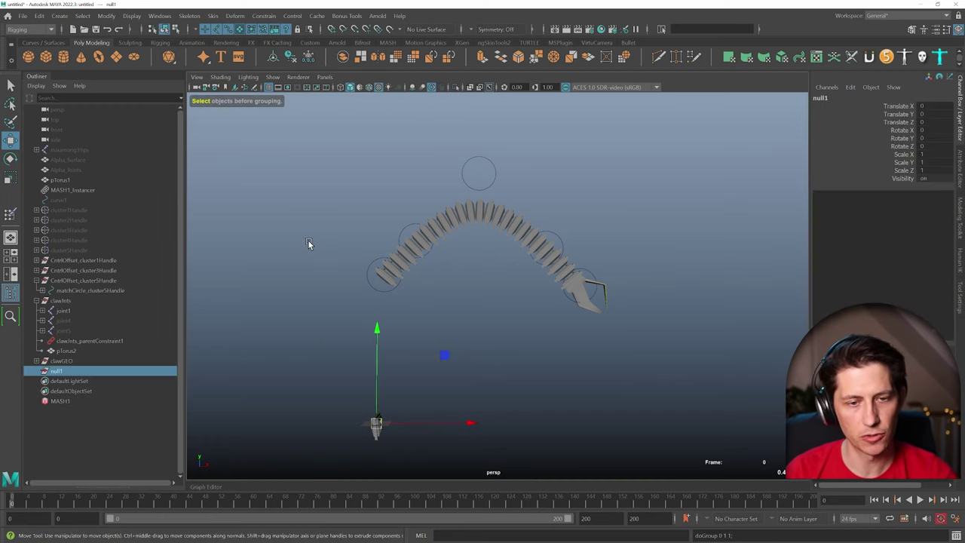
click(372, 276)
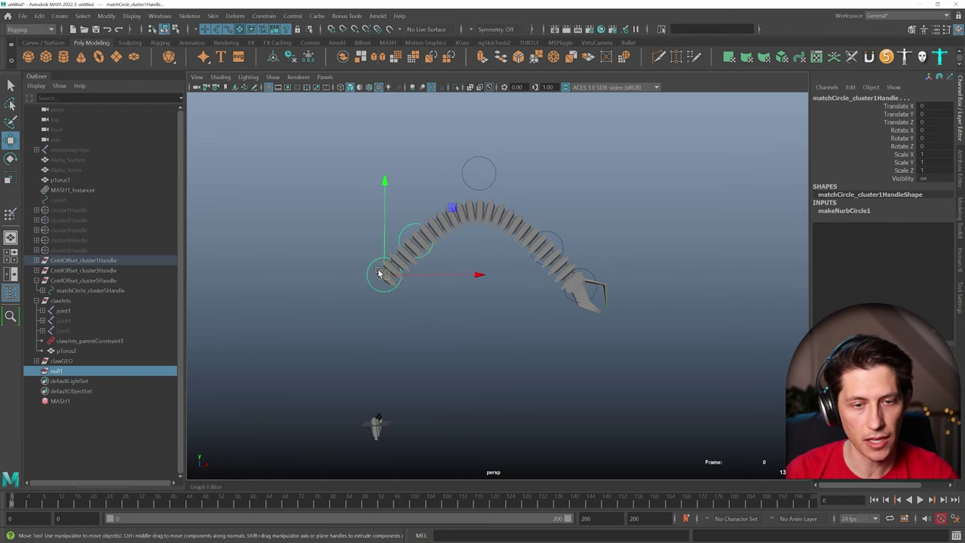
click(106, 15)
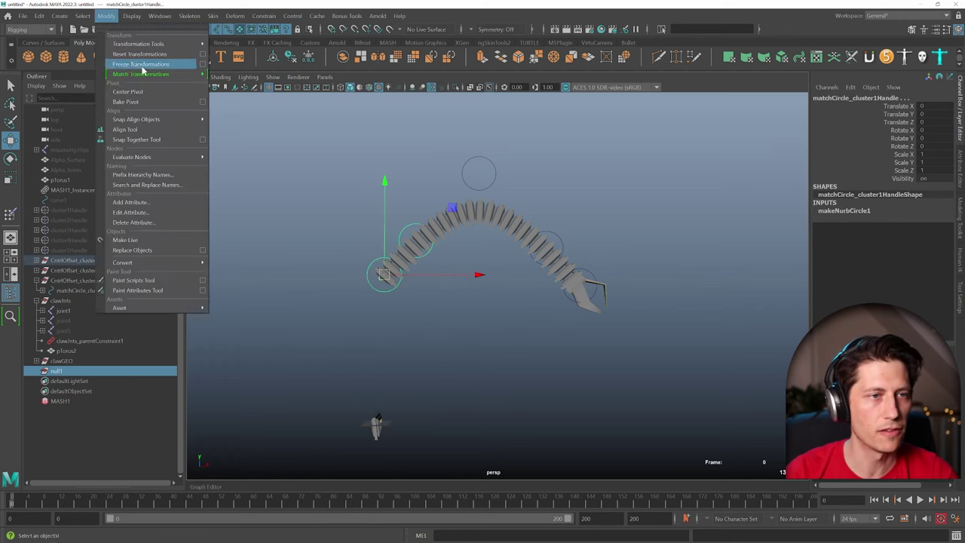
mouse_move(188, 76)
click(257, 88)
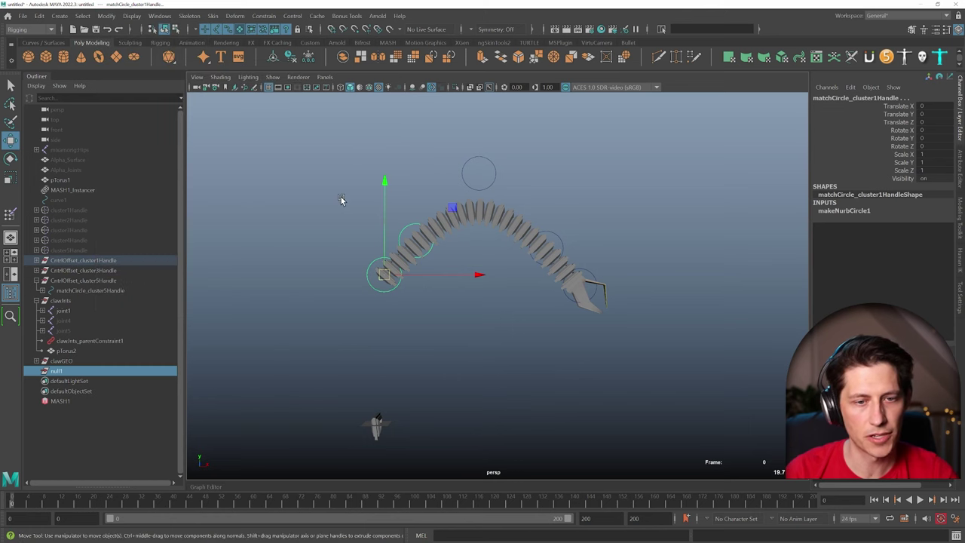
Step: Parent the three CntrlOffset groups under null1
click(60, 372)
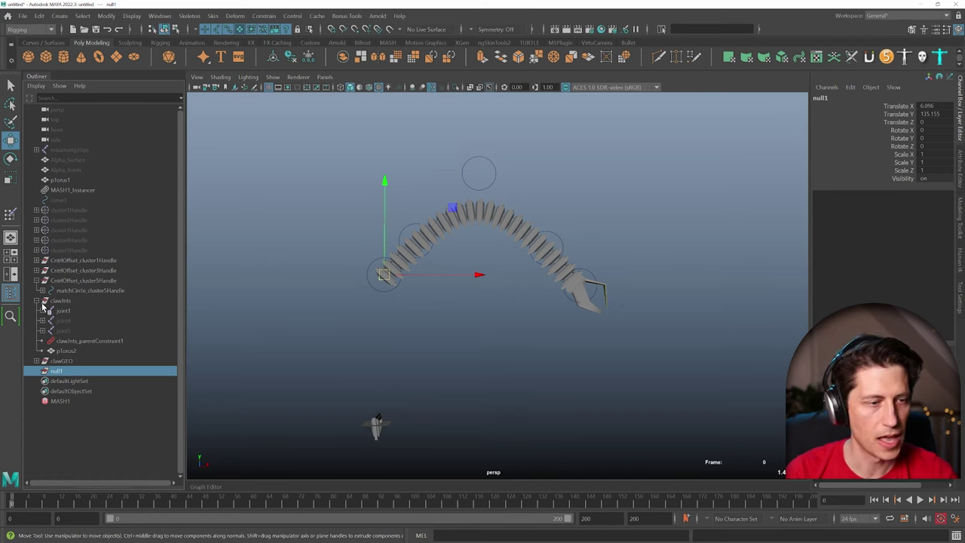
click(37, 301)
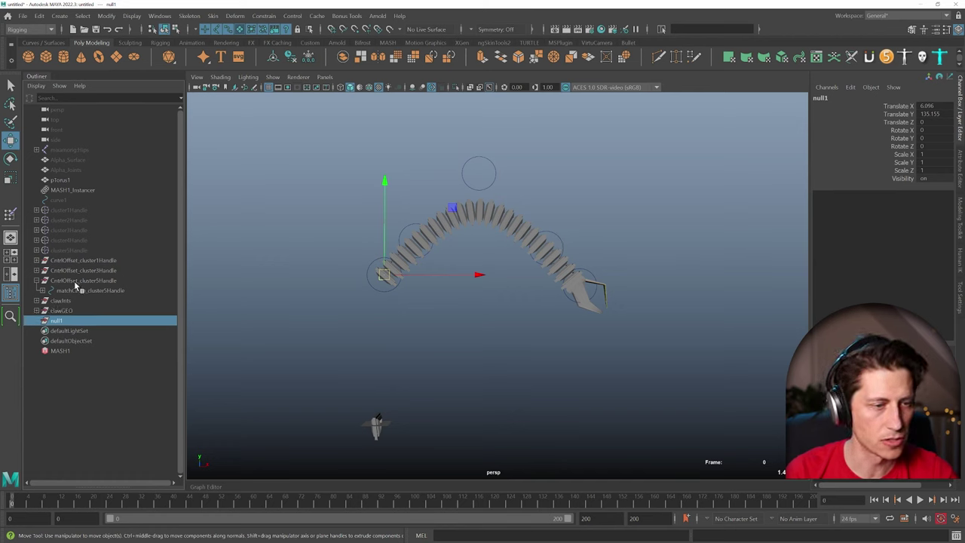
click(36, 281)
click(84, 281)
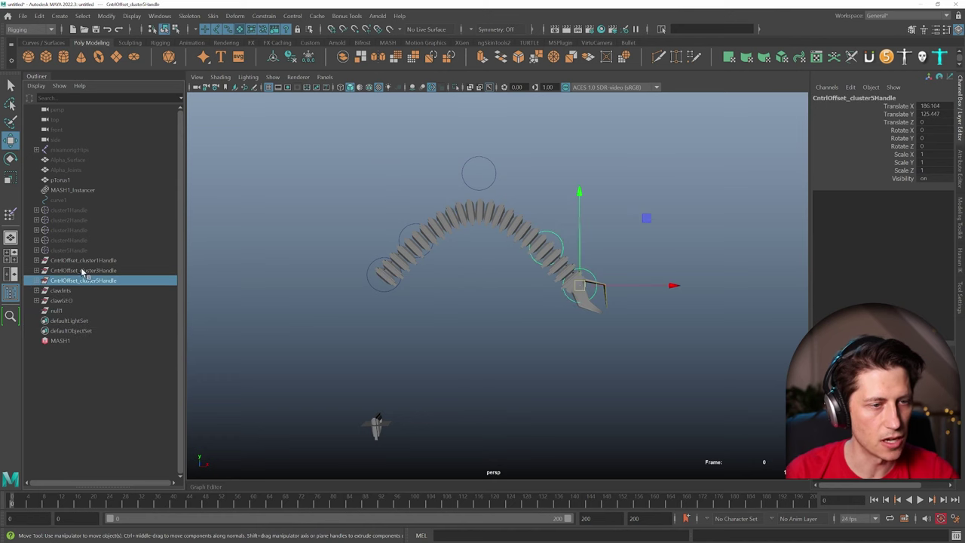
shift+click(79, 260)
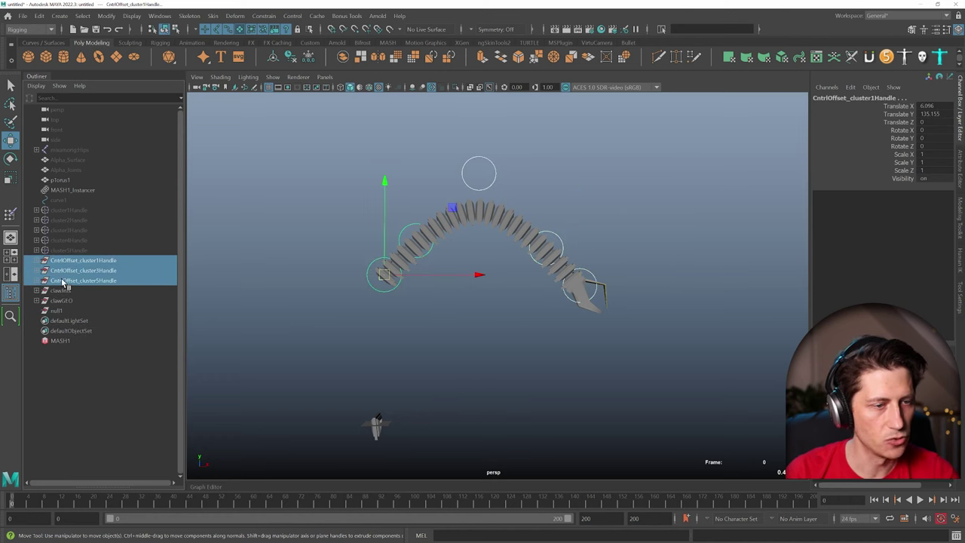
middle_drag(60, 311, 61, 316)
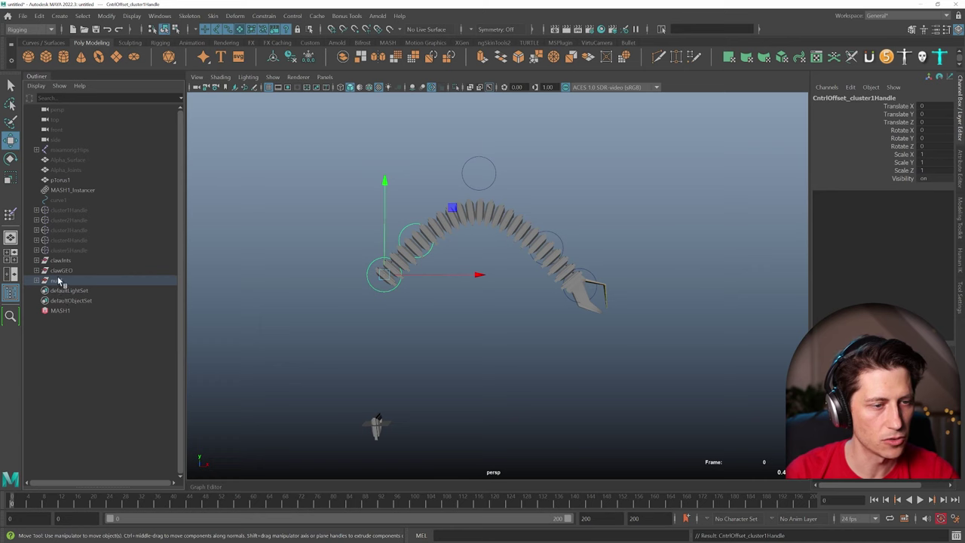
Step: Rename null1 to ClawMoverGRP and test-move it, then undo
double_click(59, 280)
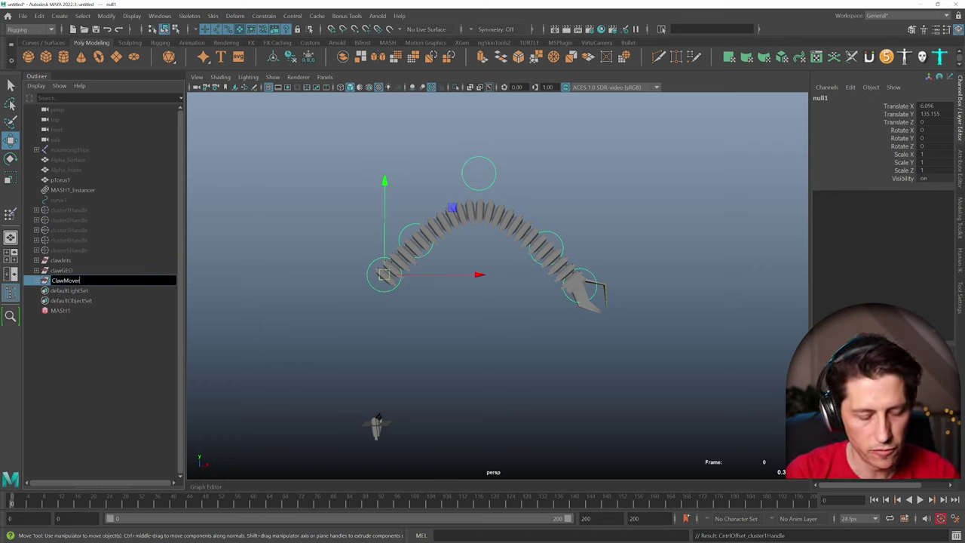
key(Return)
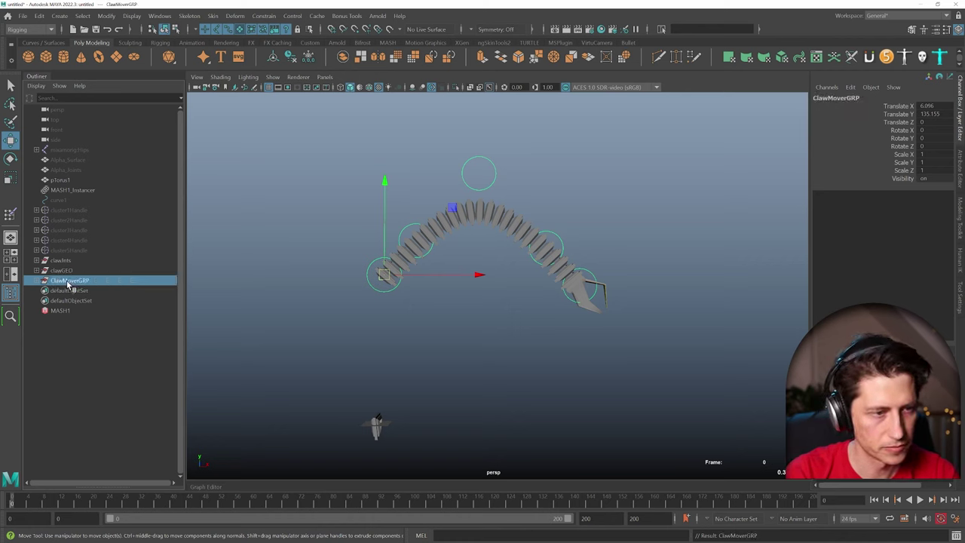
drag(383, 276, 359, 295)
key(ctrl+z)
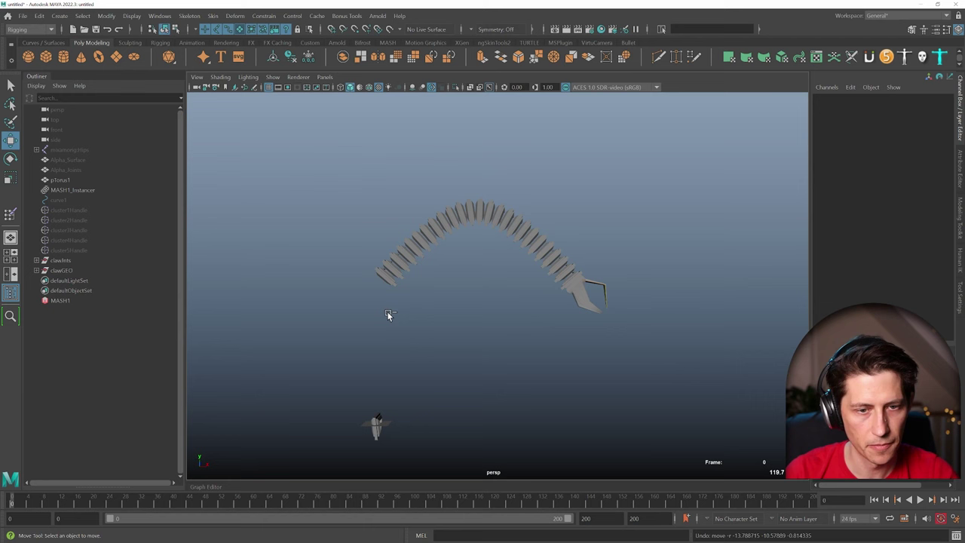
Step: Test-rotate ClawMoverGRP to check the claw rig, then undo the rotation
key(ctrl+z)
key(e)
drag(411, 296, 258, 289)
key(ctrl+z)
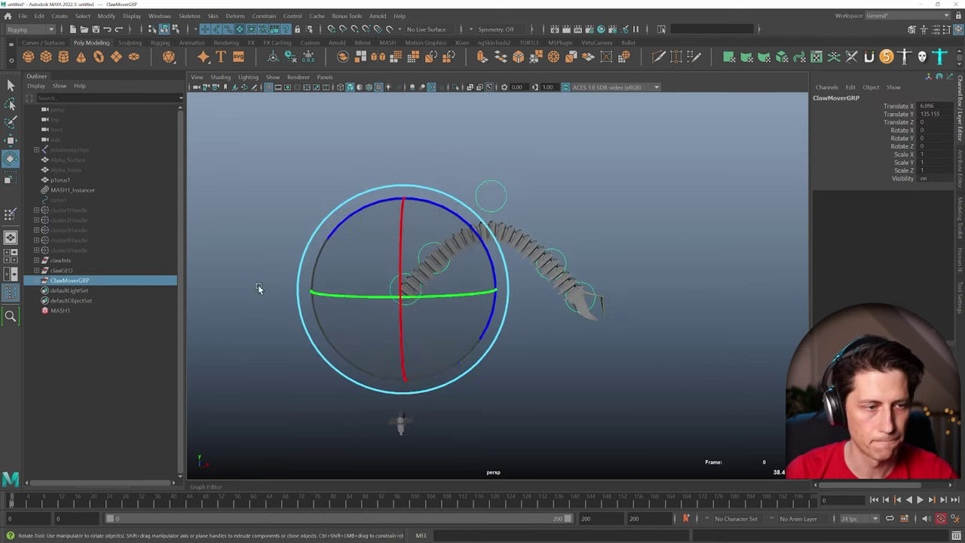
Step: Create a NURBS circle and scale it uniformly to 54.461
click(37, 280)
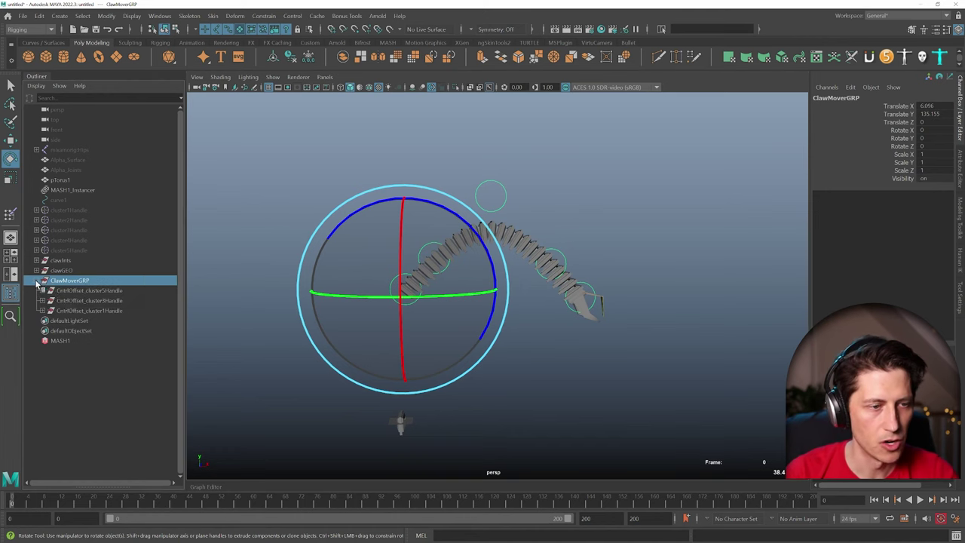
alt+drag(386, 318, 399, 268)
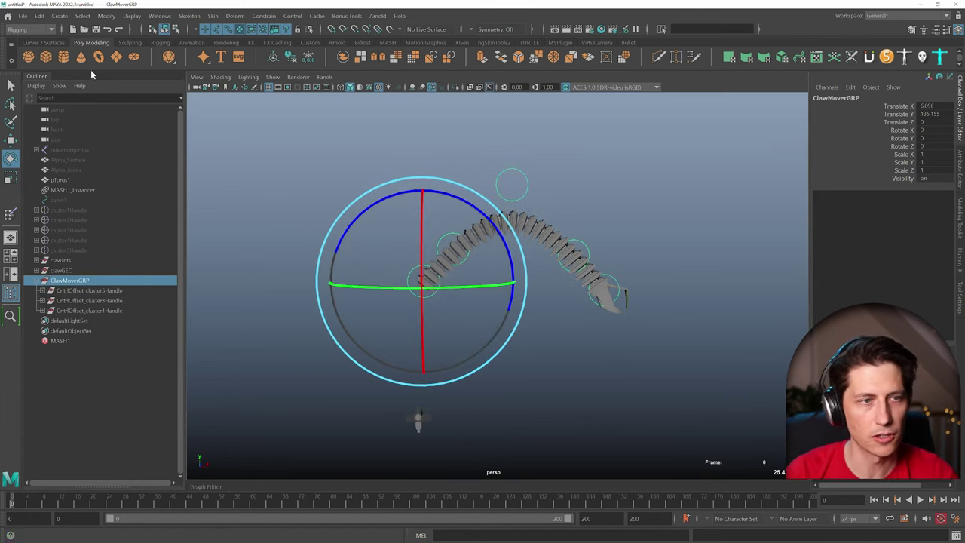
click(38, 43)
click(28, 57)
alt+drag(282, 211, 433, 332)
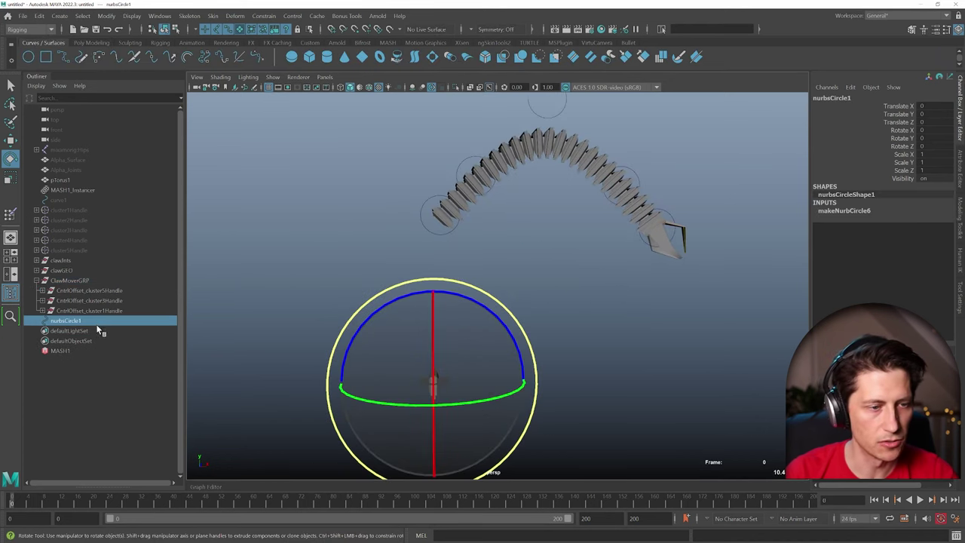
key(r)
drag(434, 380, 524, 379)
Step: Match the circle's translation to ClawMoverGRP's pivot
ctrl+click(60, 280)
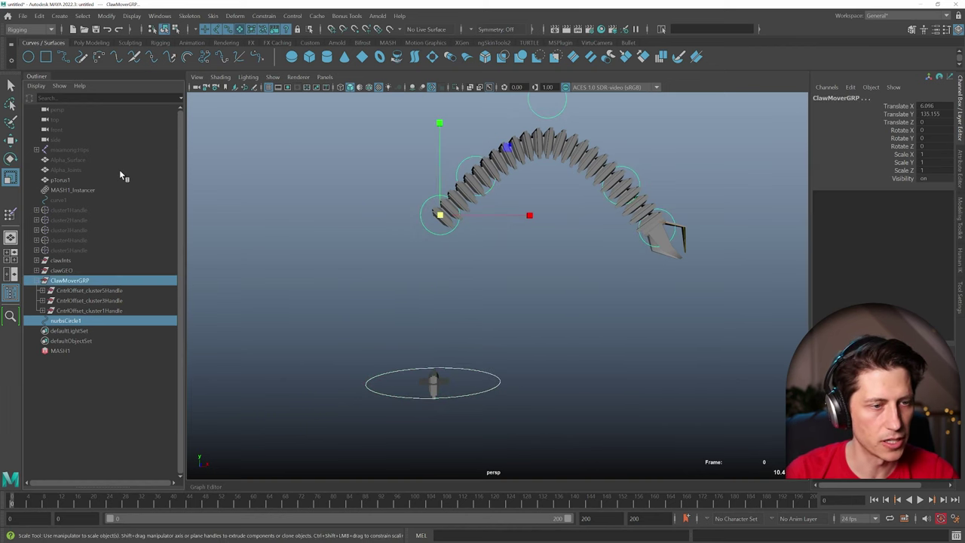
click(106, 15)
mouse_move(172, 75)
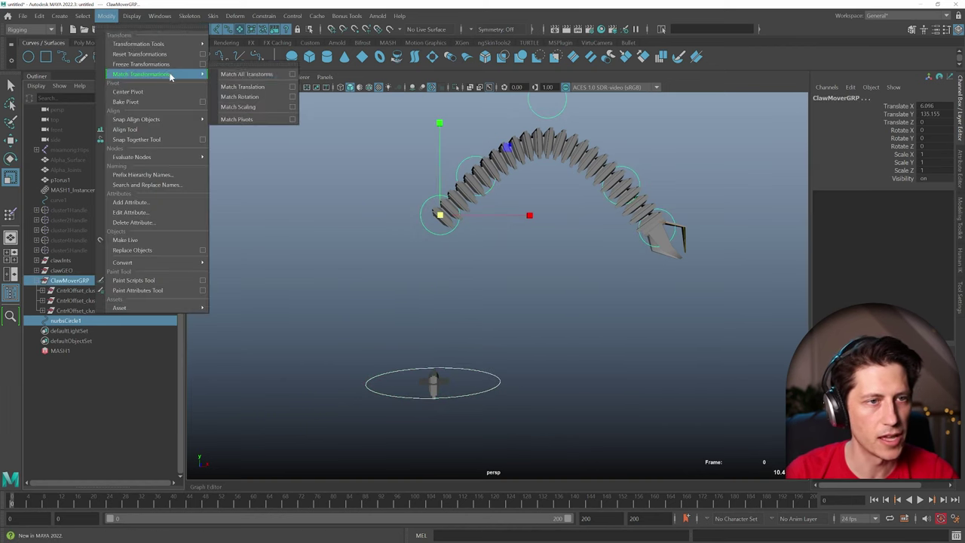
click(256, 90)
Step: Select all the circle's control vertices, inspect the circle from several angles, then reselect it
alt+drag(409, 237, 472, 290)
right_drag(513, 300, 467, 294)
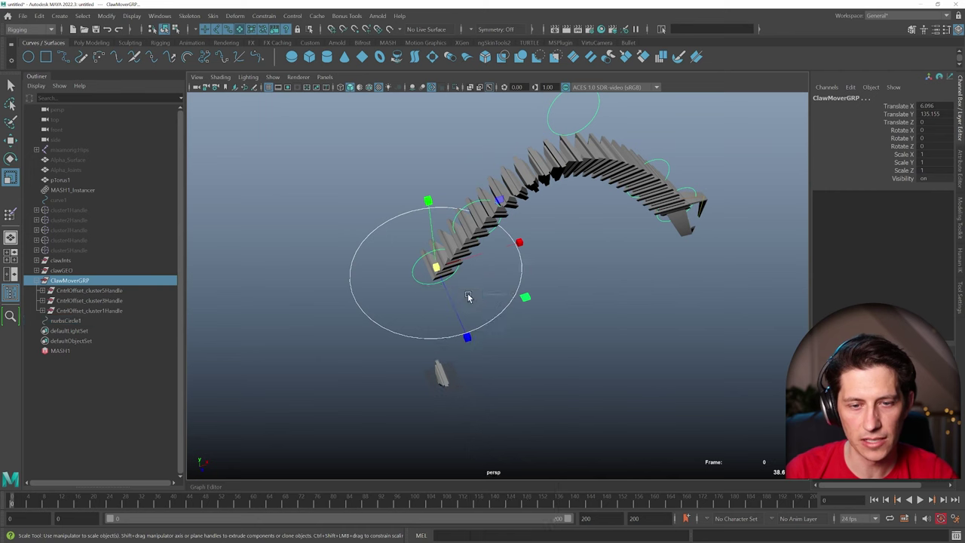
drag(338, 248, 420, 362)
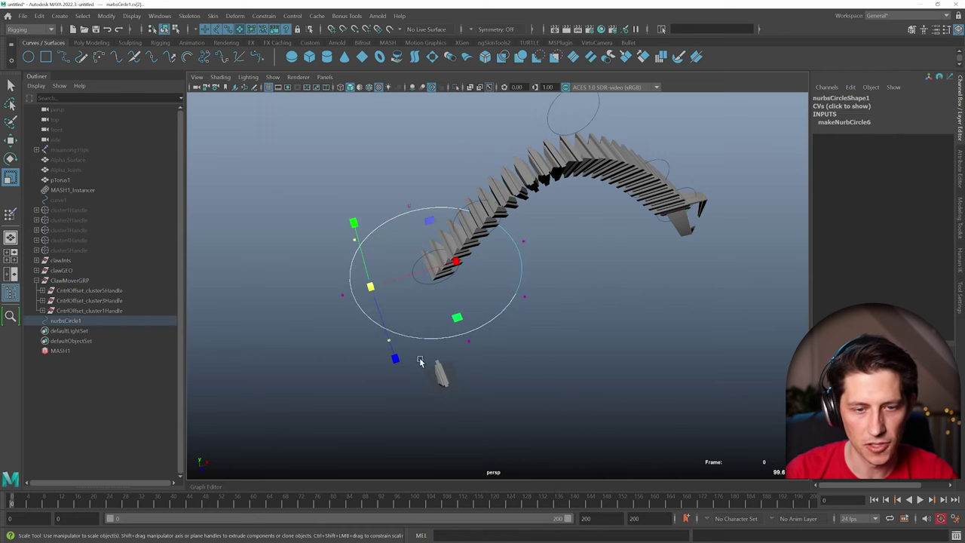
alt+drag(525, 298, 474, 247)
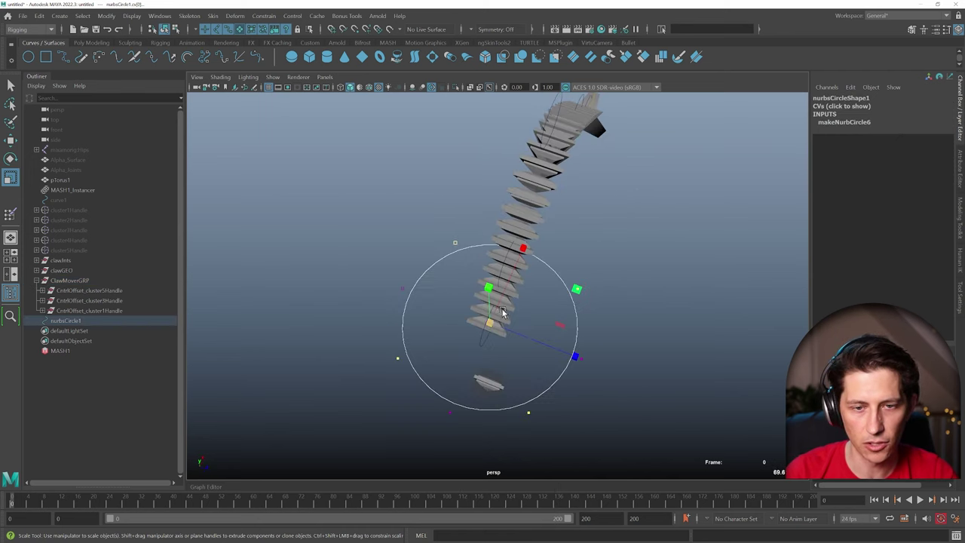
alt+drag(563, 307, 471, 284)
key(F8)
click(520, 304)
click(497, 249)
Step: Parent the circle under ClawMoverGRP, put the three CntrlOffset groups under it, and start renaming it
key(w)
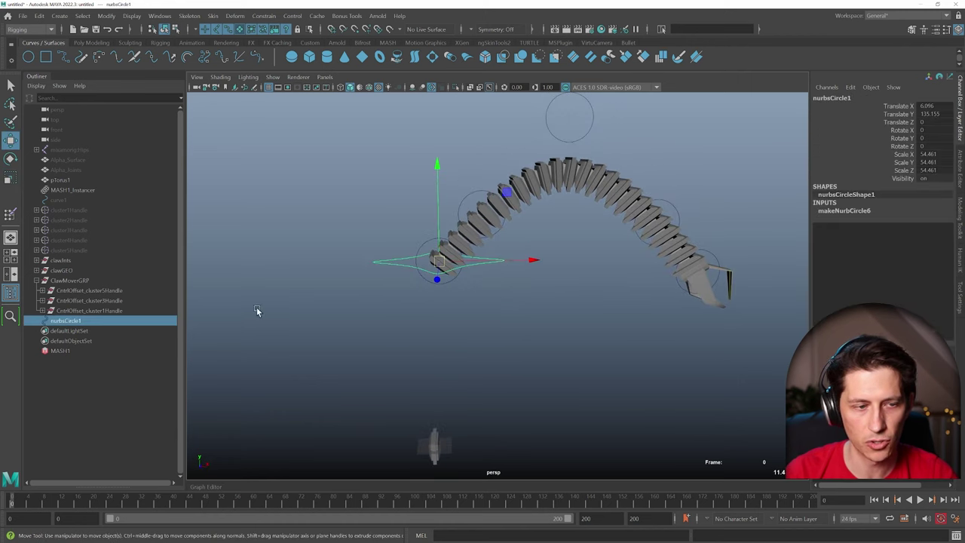
middle_drag(61, 323, 65, 280)
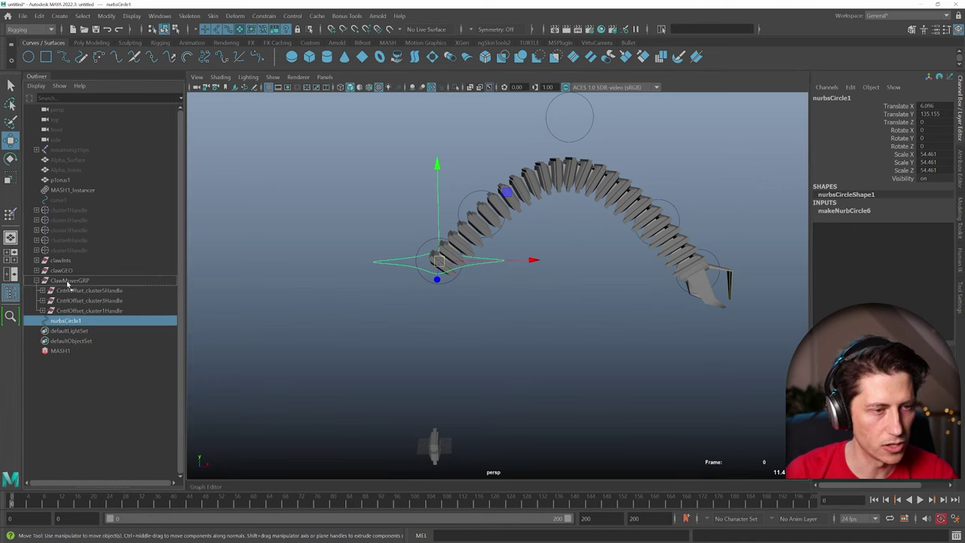
click(72, 291)
shift+click(72, 311)
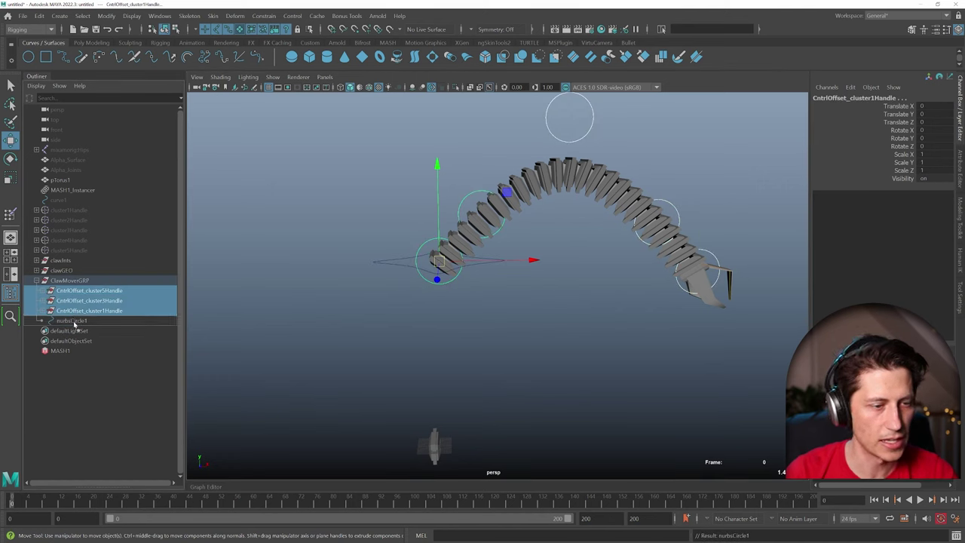
middle_drag(74, 310, 74, 322)
double_click(73, 290)
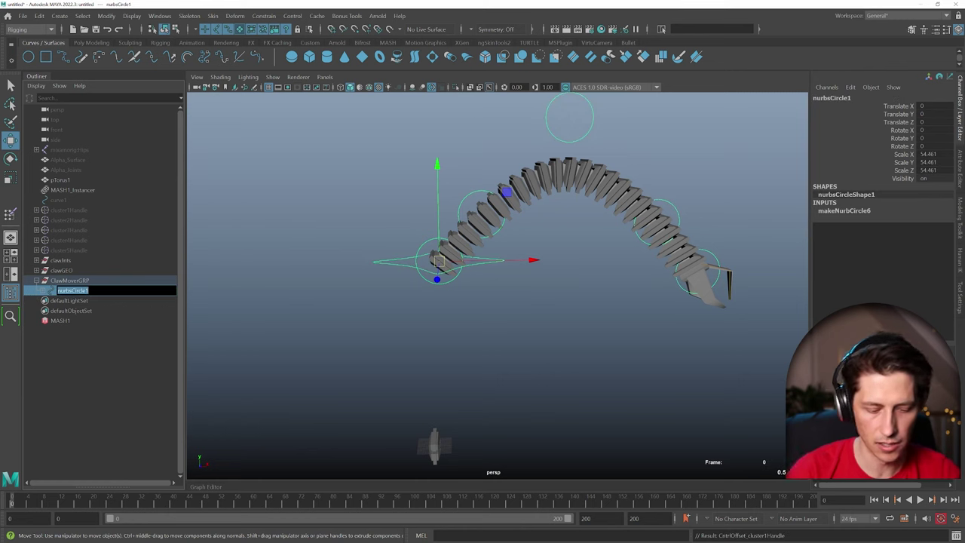
text(c)
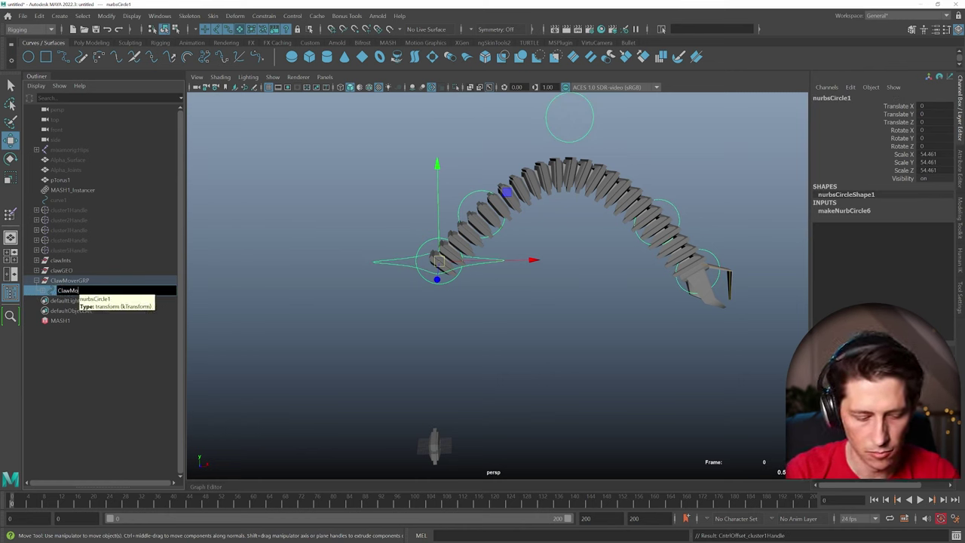
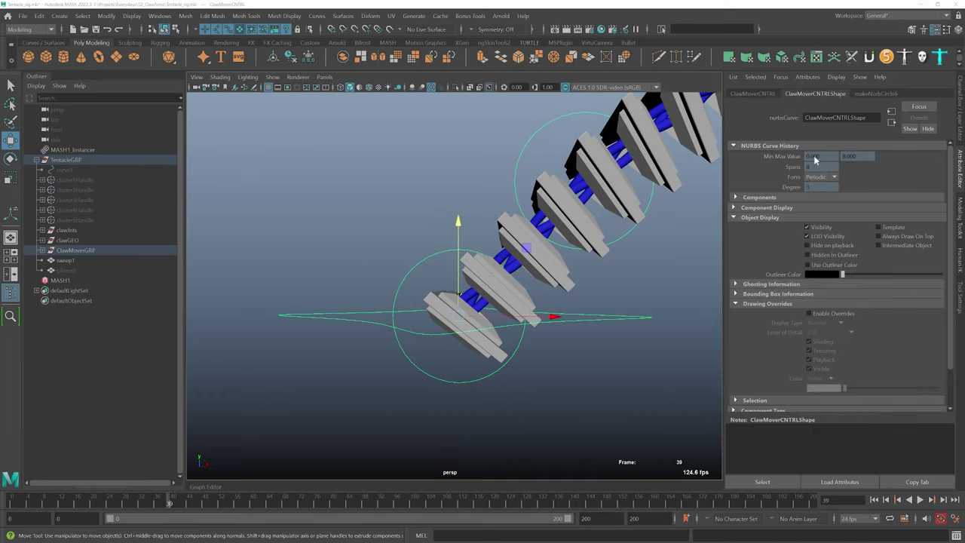
Step: On the ClawMoverCNTRL curve shape, reopen Object Display and expand its Drawing Overrides section
click(752, 94)
click(824, 95)
click(760, 218)
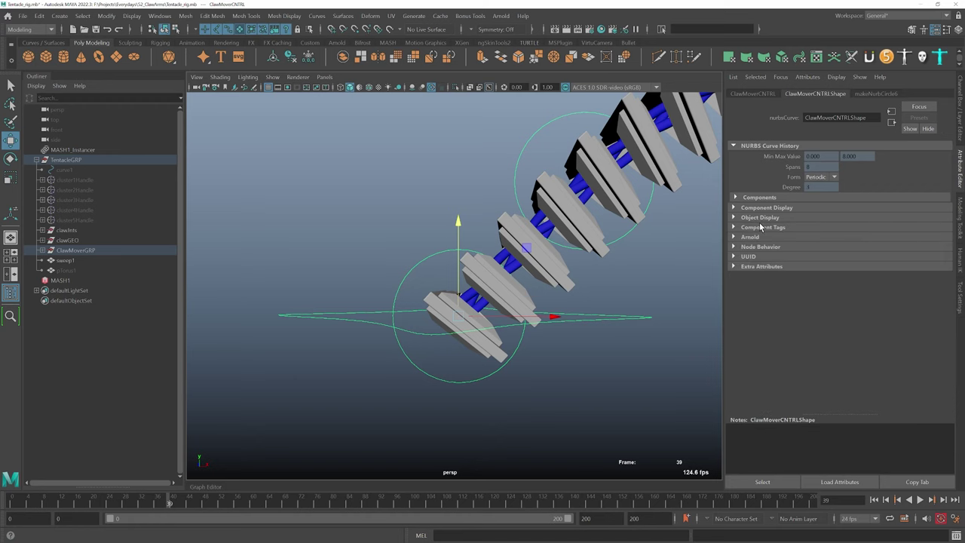
click(760, 218)
click(760, 304)
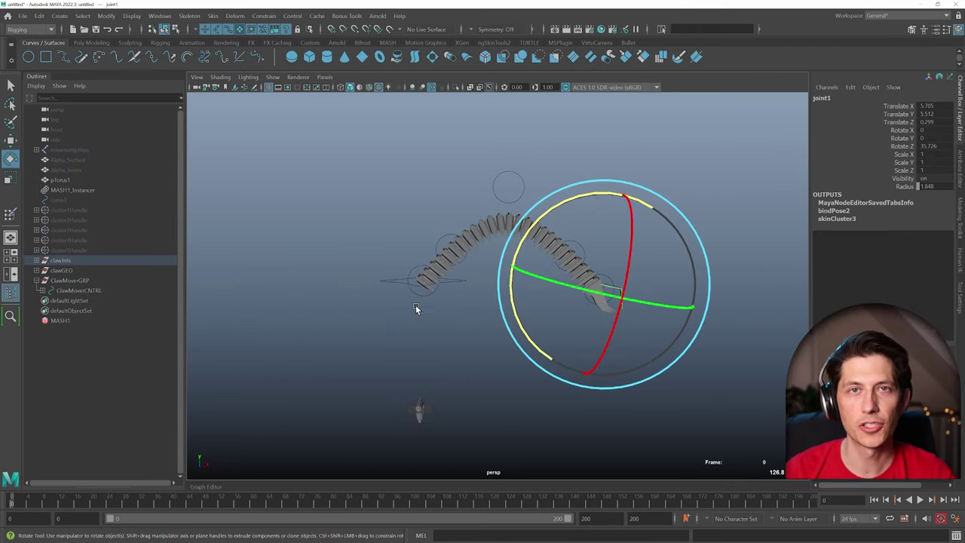
Step: Move the claw's cluster control circle right to bend the tentacle chain, then select curve1
alt+drag(415, 309, 528, 324)
key(w)
scroll(590, 336, up, 2)
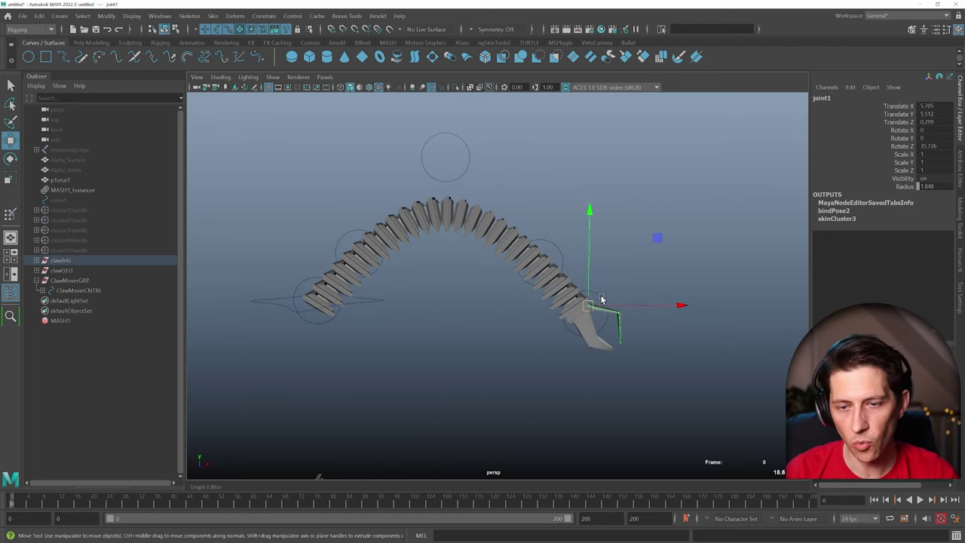
click(601, 317)
alt+drag(601, 318, 735, 310)
key(e)
key(w)
alt+middle_drag(678, 323, 653, 323)
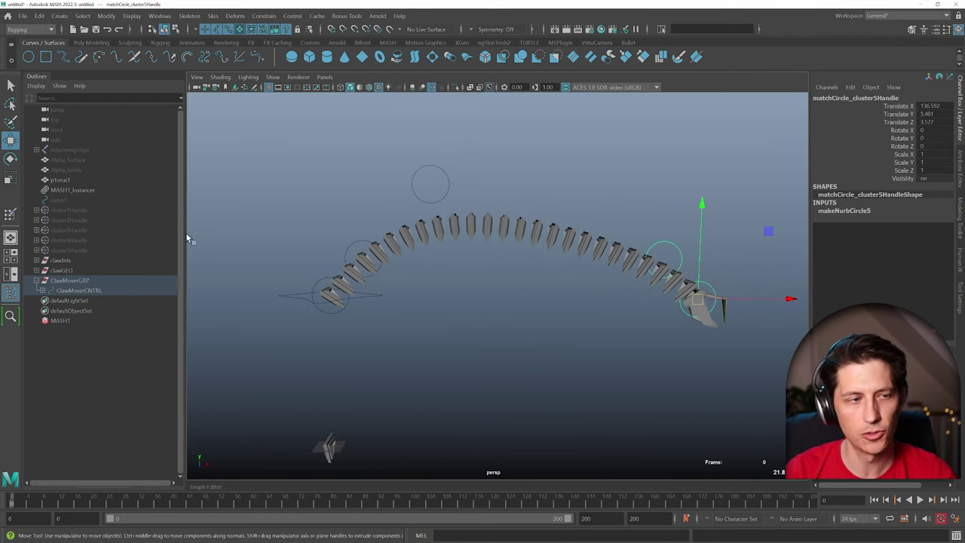
click(59, 199)
Step: Create a Sweep Mesh along curve1 and turn on Distribute for its profile copies
click(59, 15)
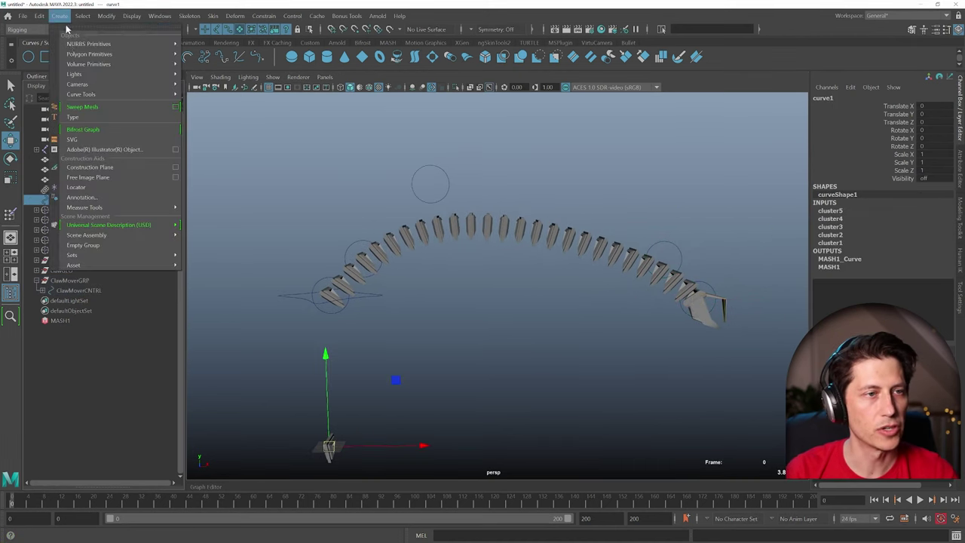
click(149, 111)
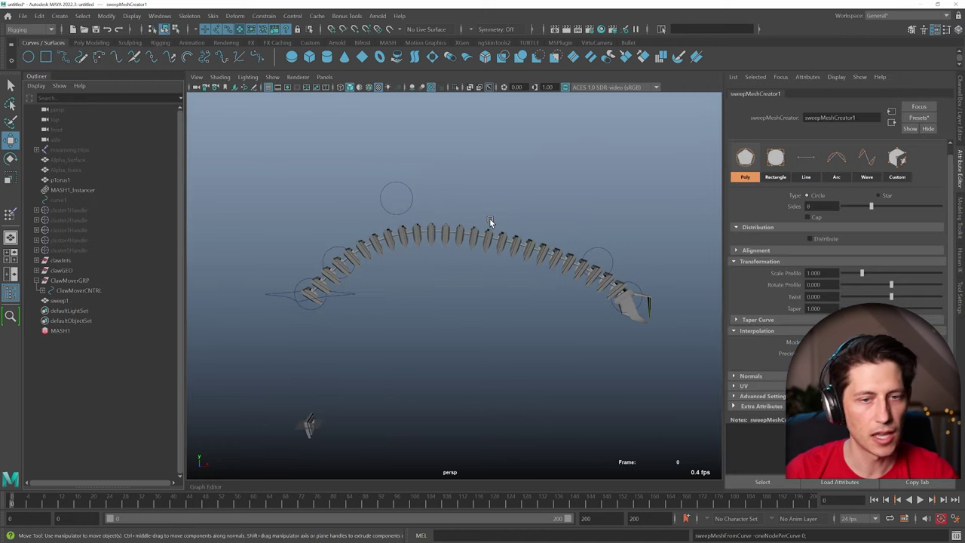
mouse_move(473, 295)
alt+mouse_down()
mouse_move(560, 250)
mouse_move(478, 295)
mouse_move(530, 316)
mouse_move(465, 303)
mouse_move(489, 313)
mouse_move(473, 303)
alt+mouse_up()
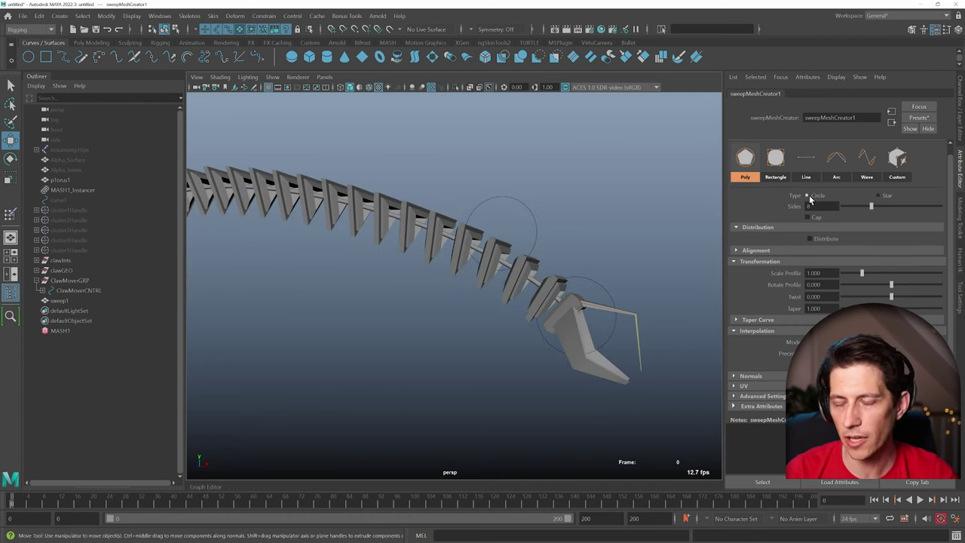
click(811, 238)
mouse_move(529, 306)
alt+mouse_down()
mouse_move(502, 307)
mouse_move(526, 302)
alt+mouse_up()
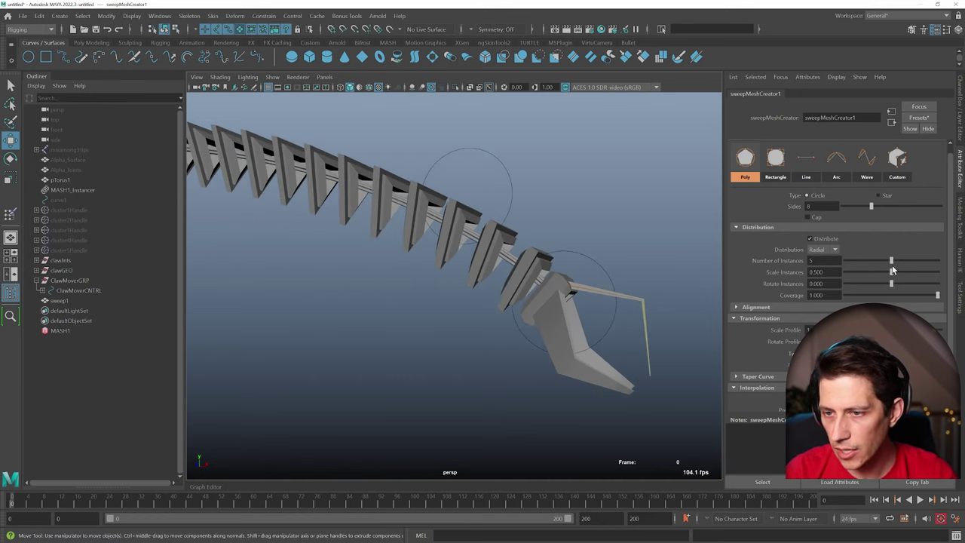
Step: Set the sweep to 3 radial instances scaled to 0.533, and frame the tentacle chain
drag(892, 273, 920, 273)
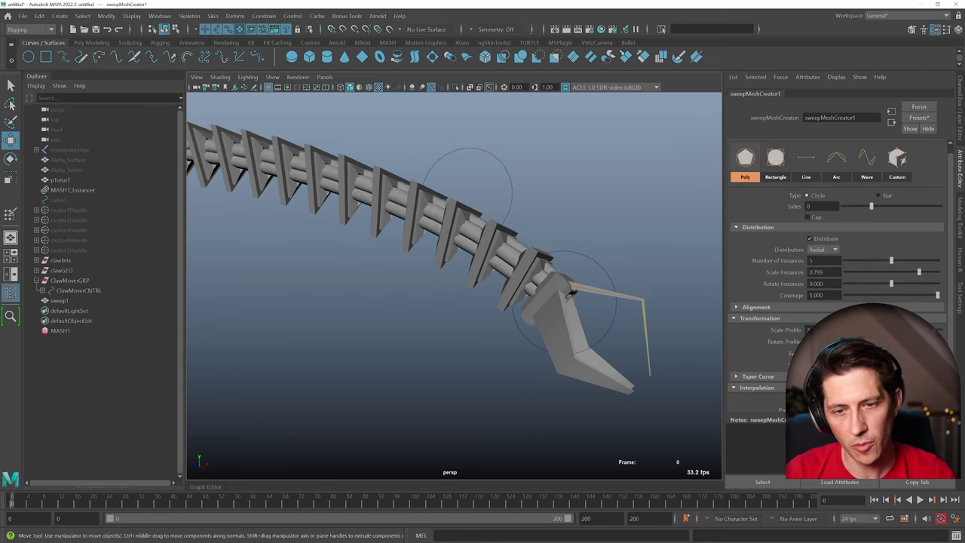
alt+drag(490, 305, 447, 312)
alt+right_drag(447, 312, 501, 273)
drag(892, 262, 872, 262)
alt+drag(414, 308, 694, 277)
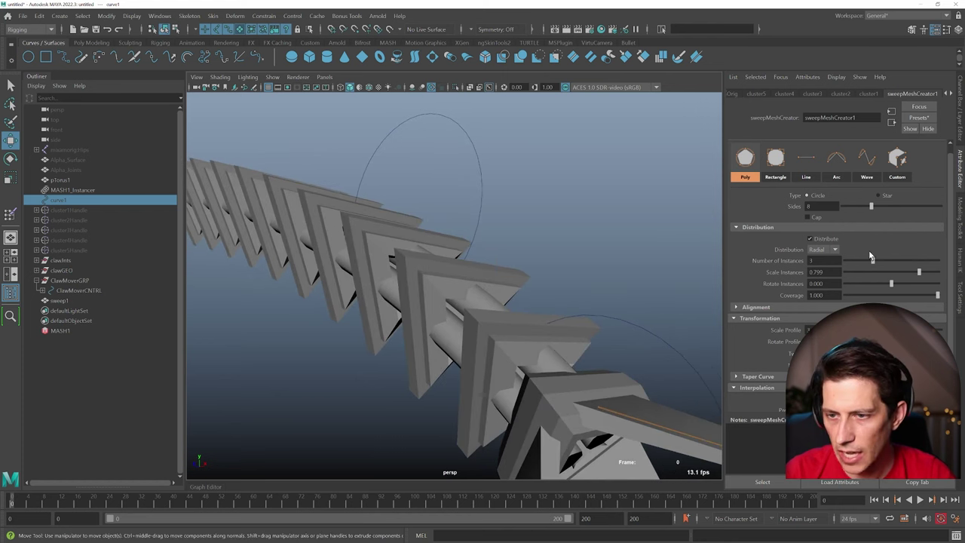
drag(918, 273, 894, 271)
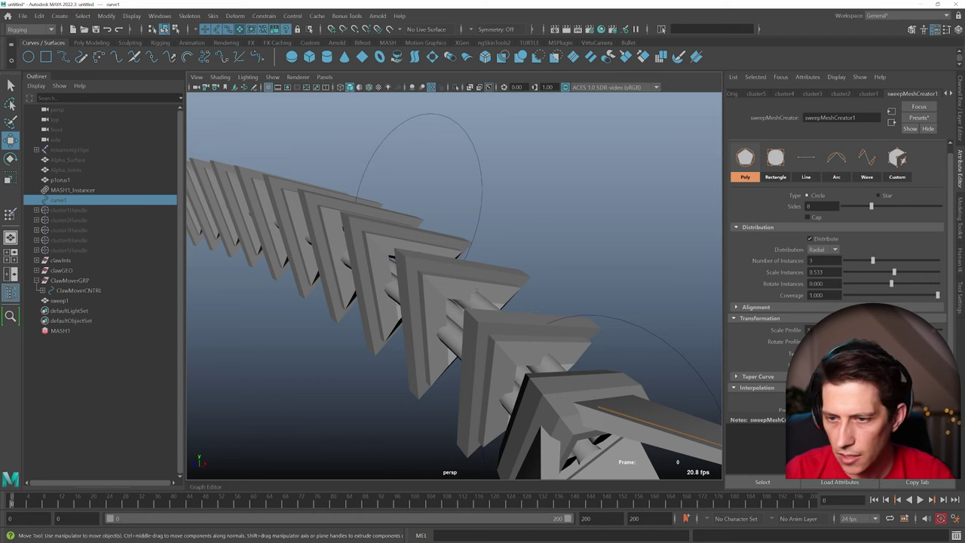
alt+drag(592, 271, 528, 302)
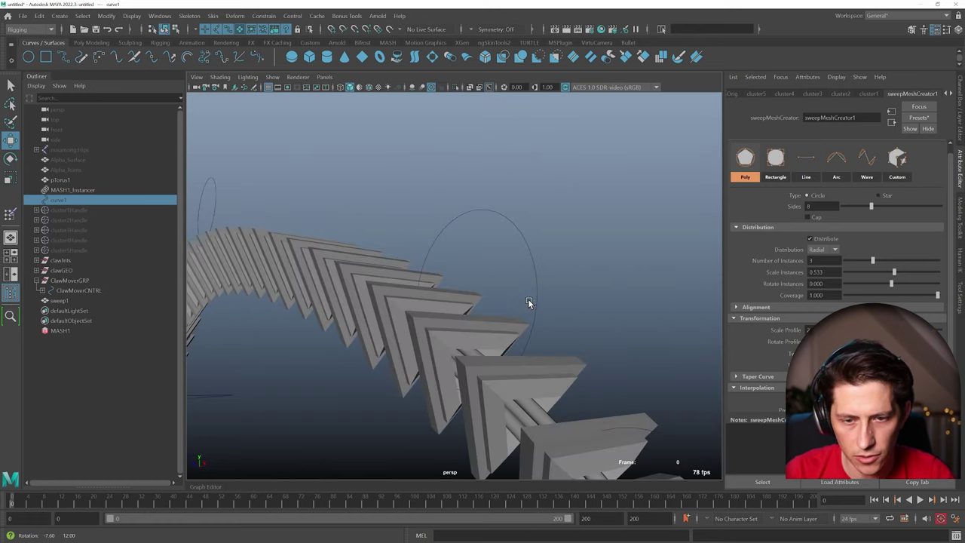
key(f)
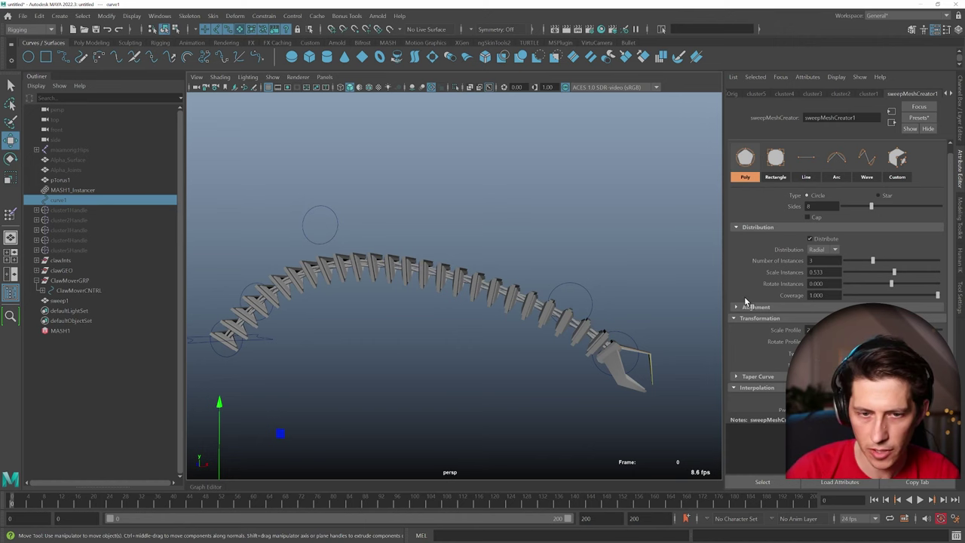
alt+right_drag(424, 295, 479, 307)
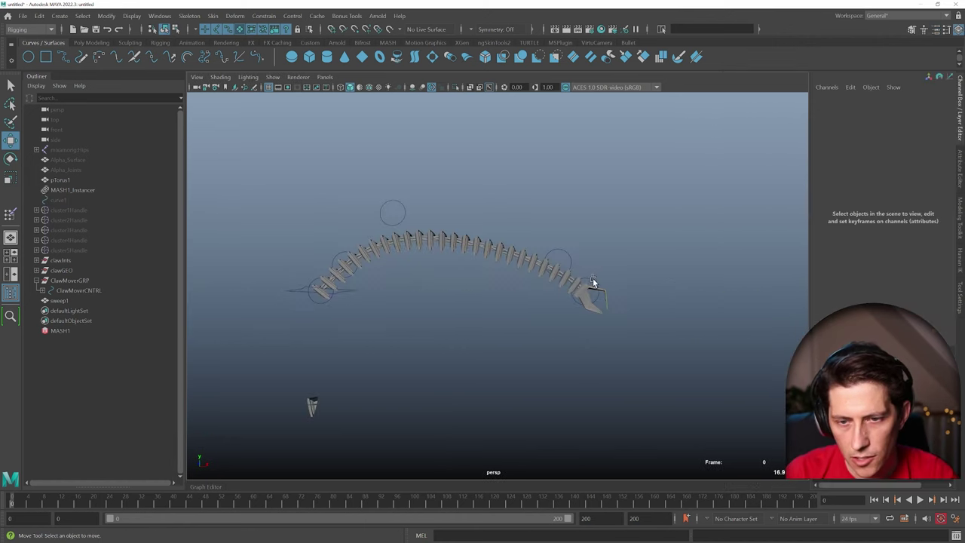
Step: Reset the claw's end cluster control to Translate X, Y, Z of 0
click(593, 277)
drag(937, 112, 935, 123)
text(0)
key(Return)
alt+middle_drag(425, 211, 496, 217)
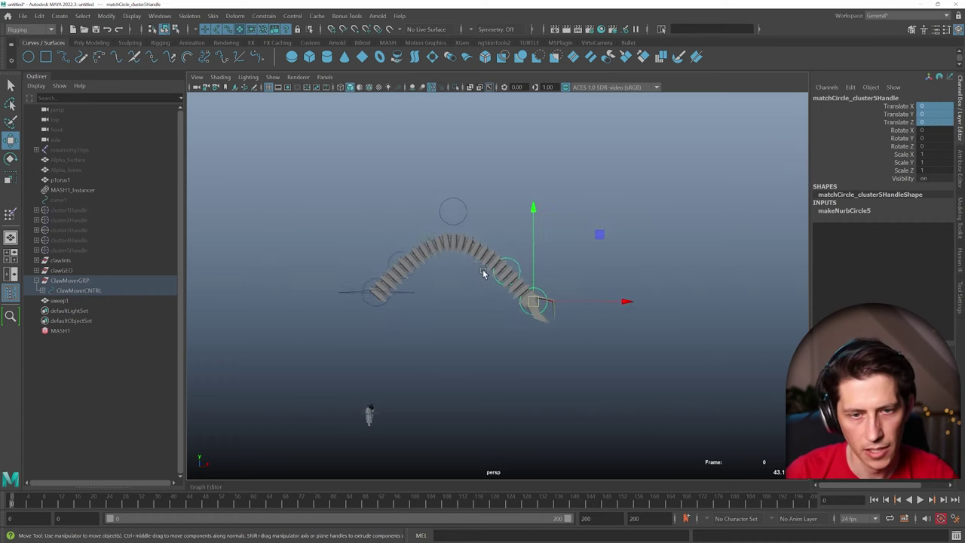
click(442, 303)
alt+middle_drag(441, 303, 474, 329)
alt+drag(466, 331, 422, 322)
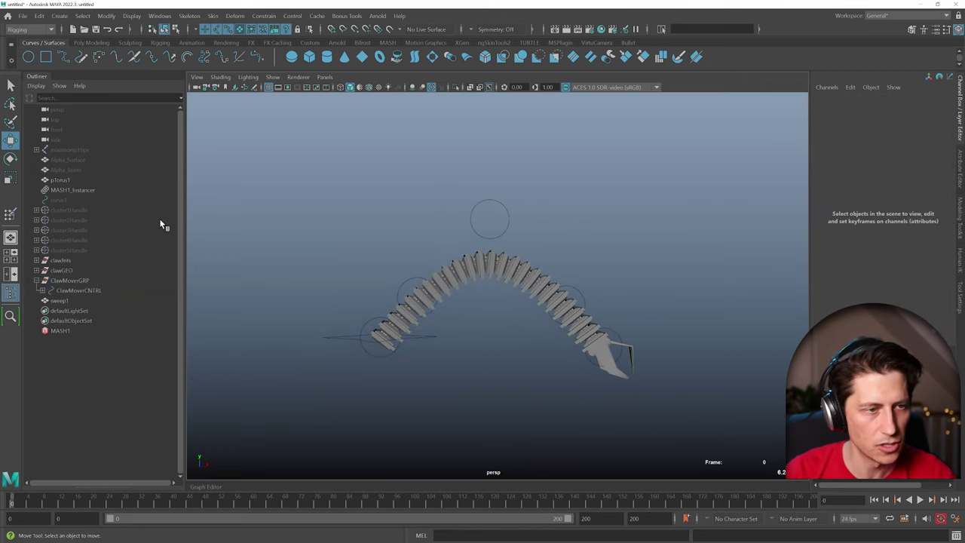
Step: Group curve1 through sweep1 as TentacleGRP, then select the character's Hips through Alpha_Joints
click(67, 199)
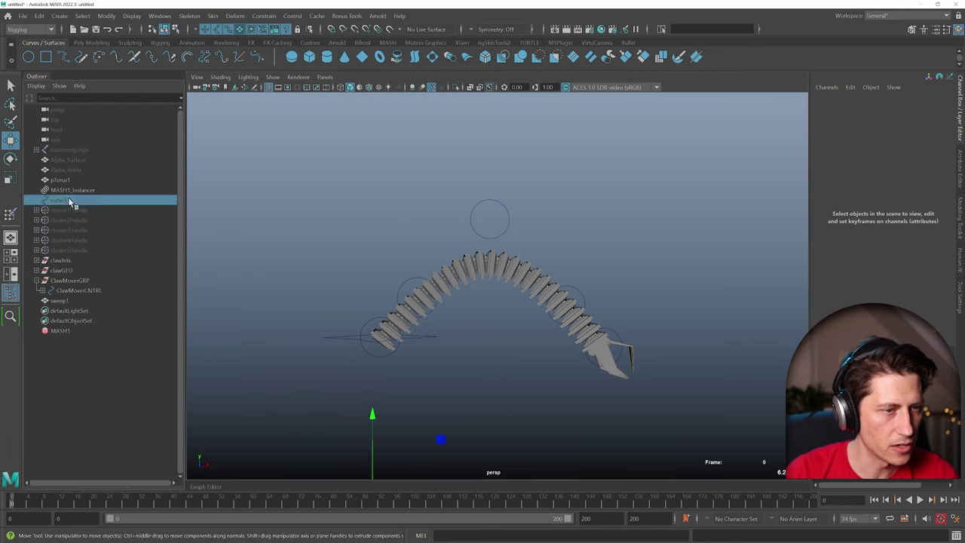
shift+click(85, 299)
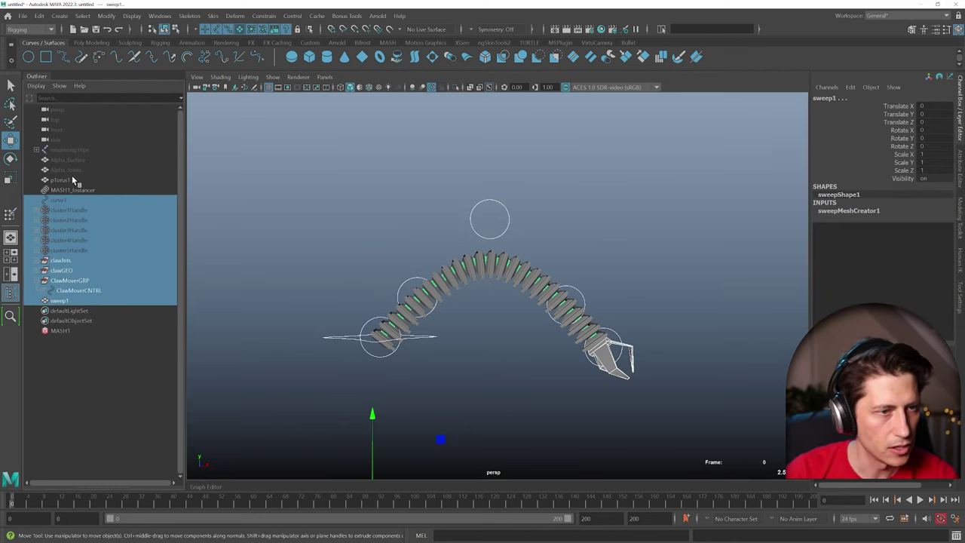
key(ctrl+g)
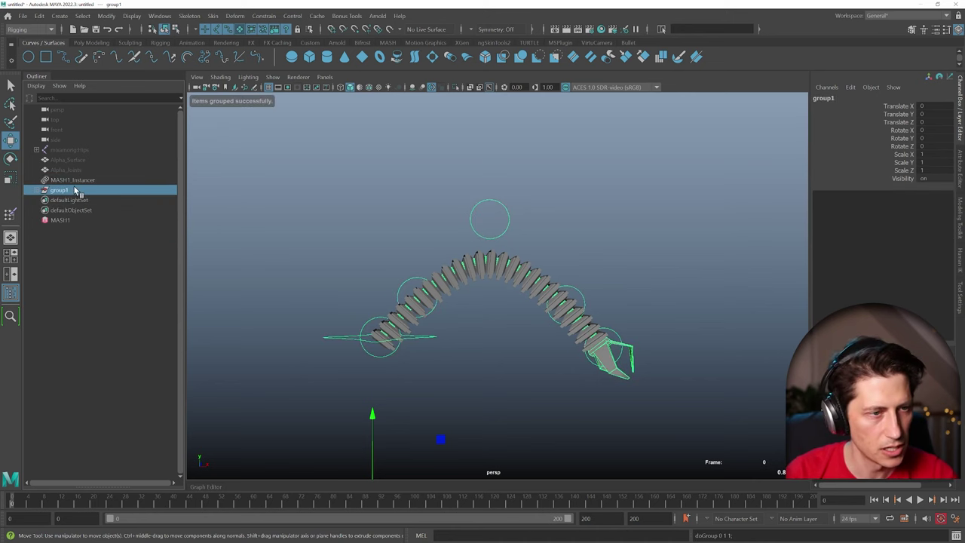
double_click(74, 189)
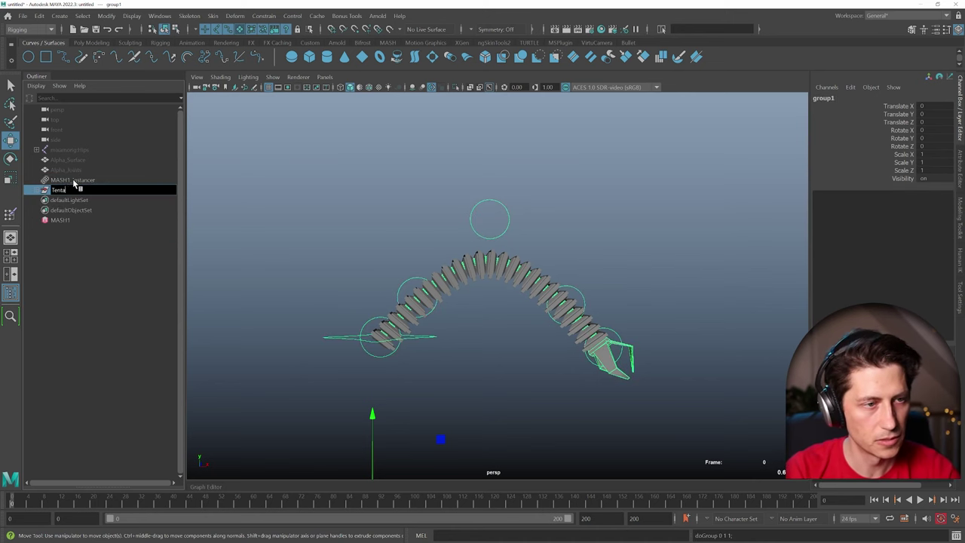
text(Tentacle)
text(GRP)
key(Return)
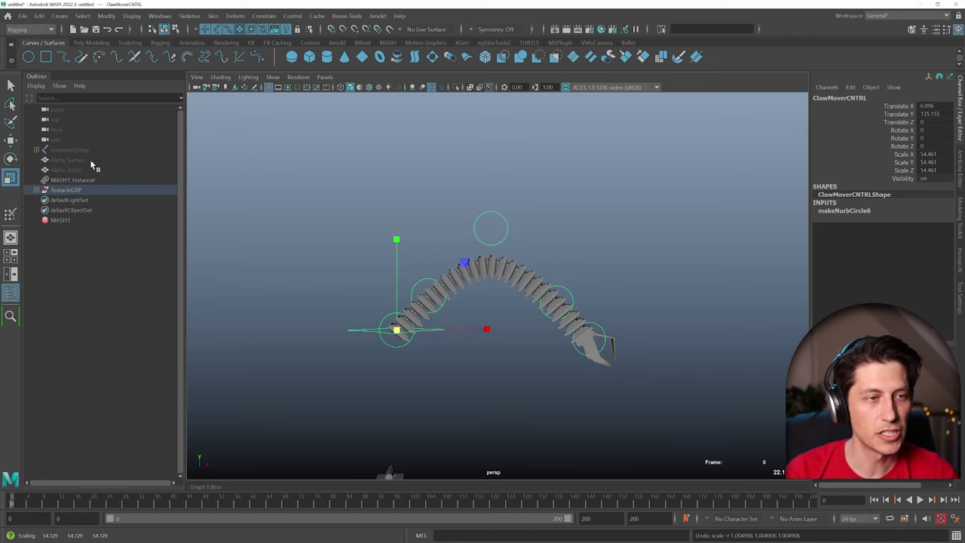
click(79, 151)
shift+click(90, 170)
Step: Unhide the character, then delete its Hips, Alpha_Surface and Alpha_Joints
key(shift+h)
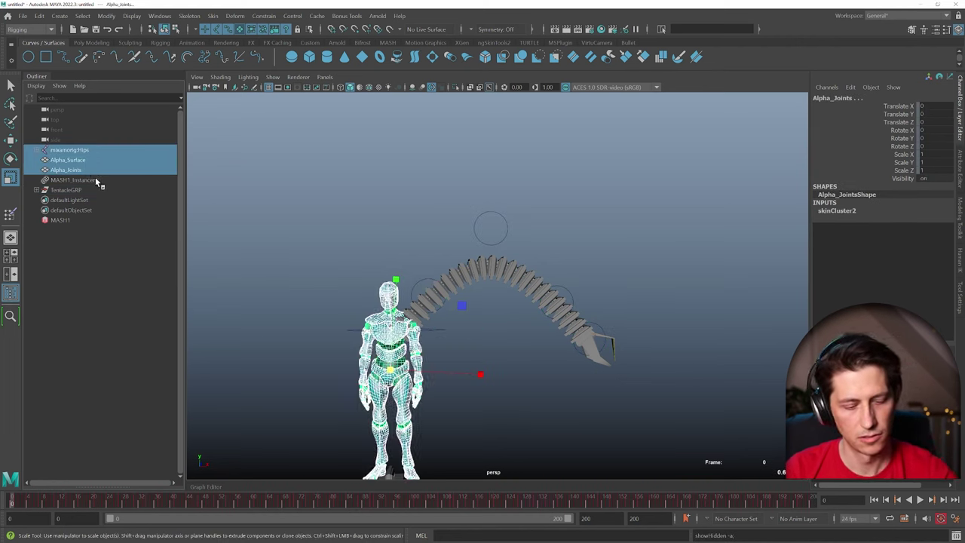
alt+middle_drag(467, 338, 414, 265)
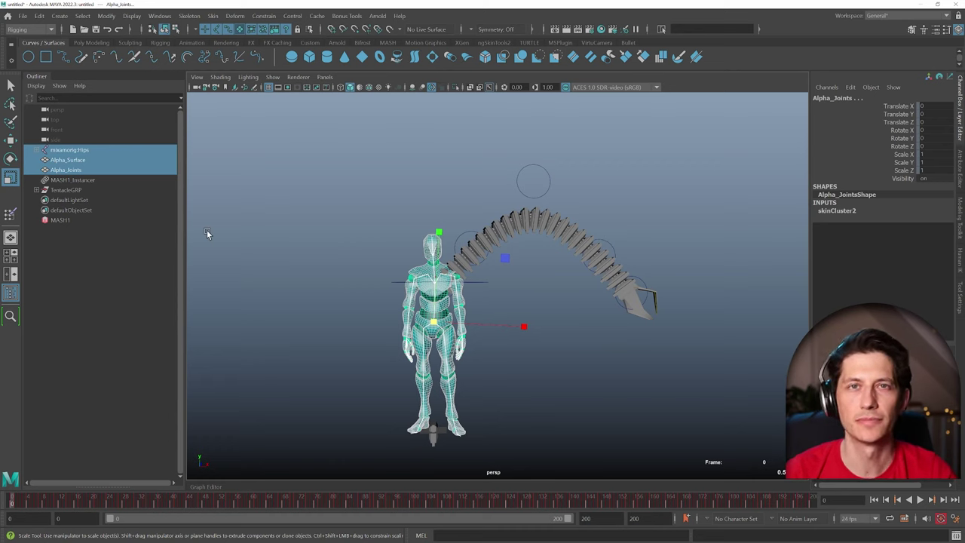
key(Delete)
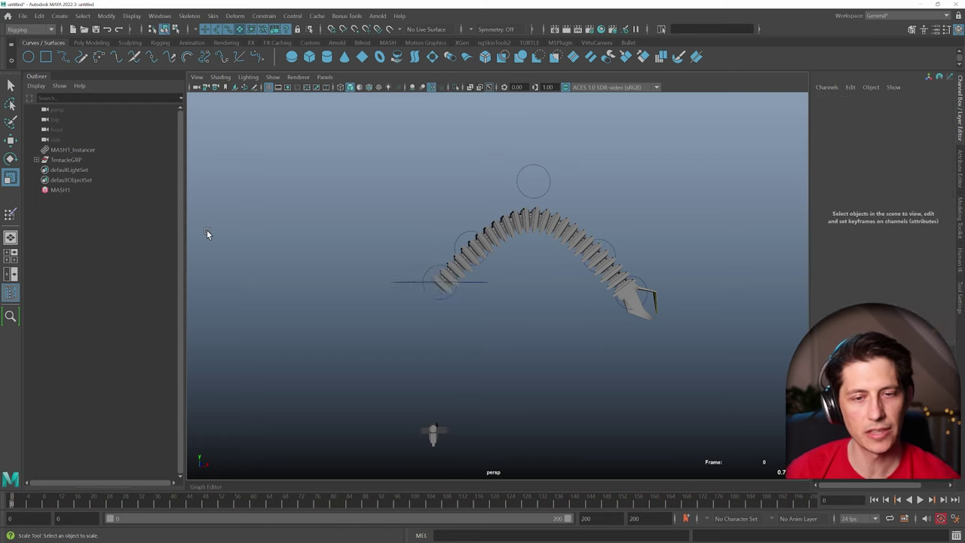
Step: Hide pTorus1 inside TentacleGRP, collapse the group and clear the selection
click(37, 161)
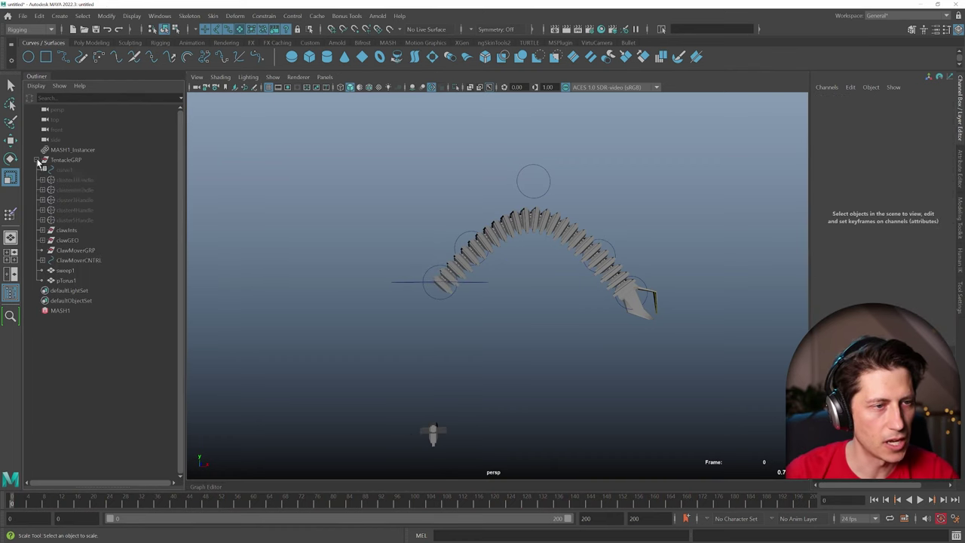
click(66, 279)
alt+middle_drag(432, 445, 442, 401)
key(ctrl+h)
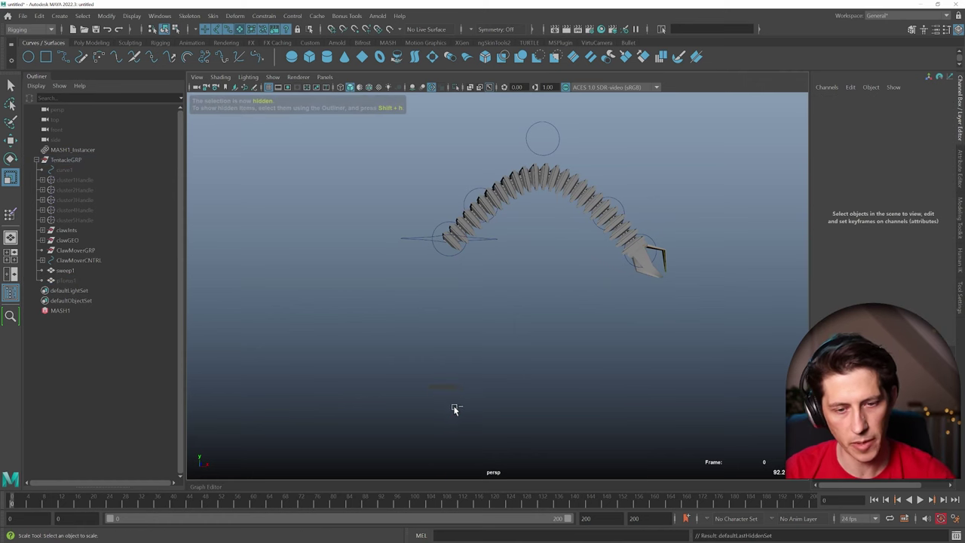
scroll(473, 372, down, 3)
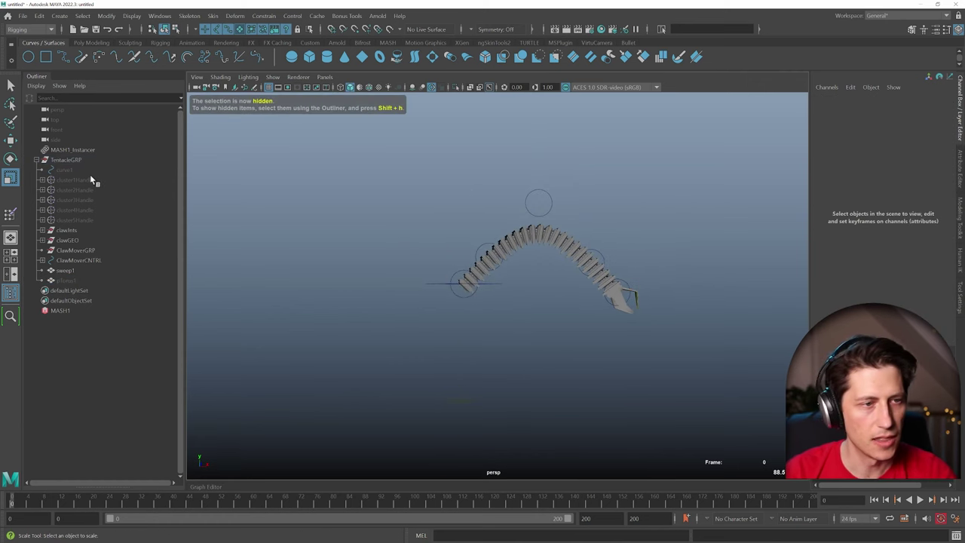
click(67, 160)
click(37, 160)
click(76, 189)
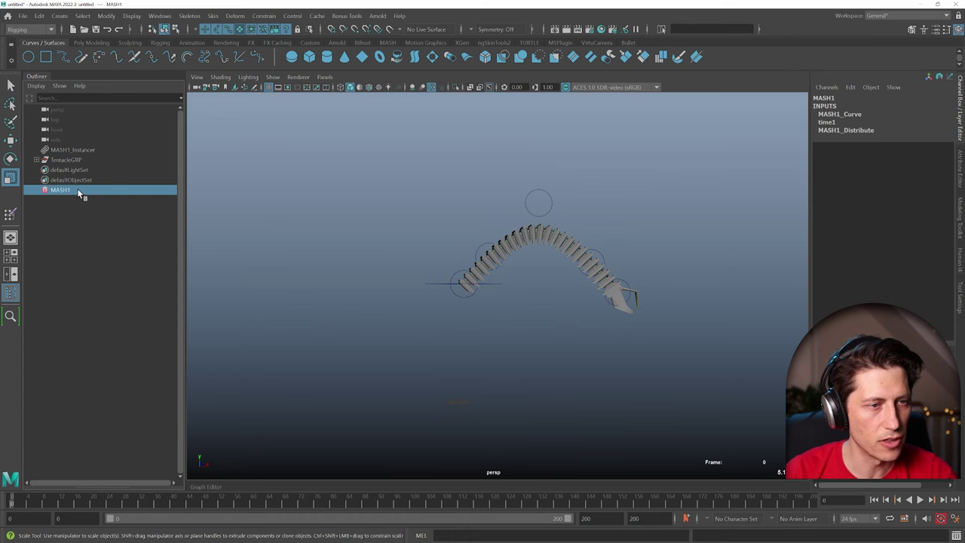
click(50, 263)
Step: Save the rig as Tentacle_rig.mb in 52_ClawArms, then begin a new untitled scene
click(22, 15)
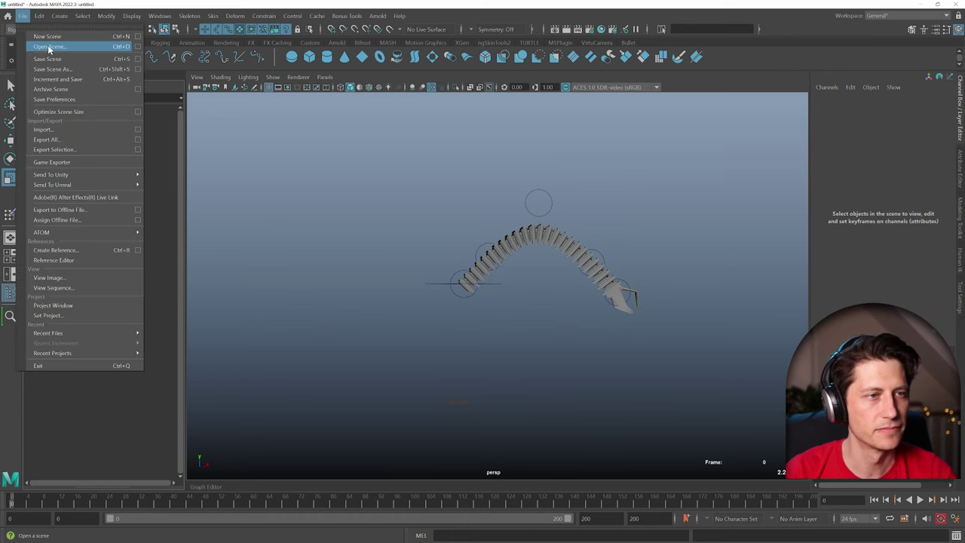
click(53, 69)
click(234, 461)
text(Tentacle)
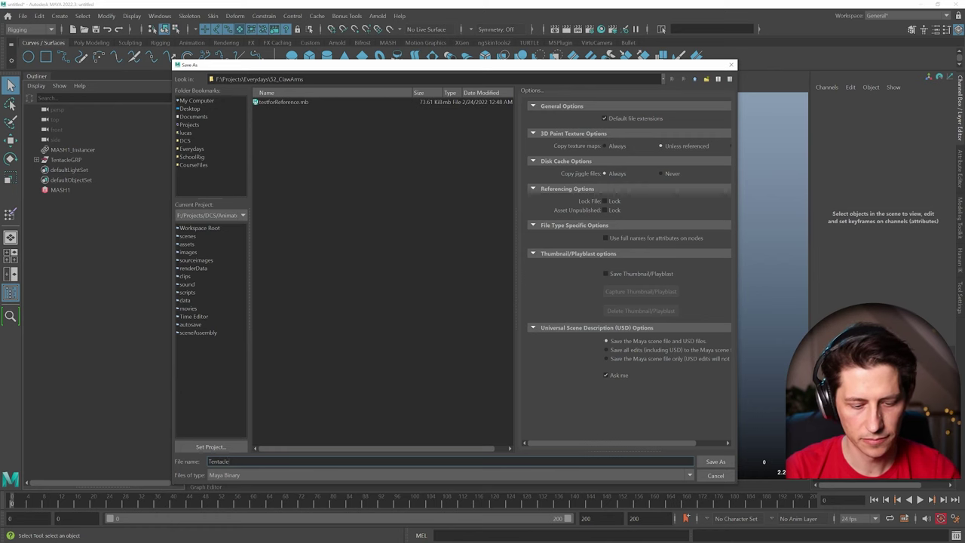
text(_rig)
click(715, 461)
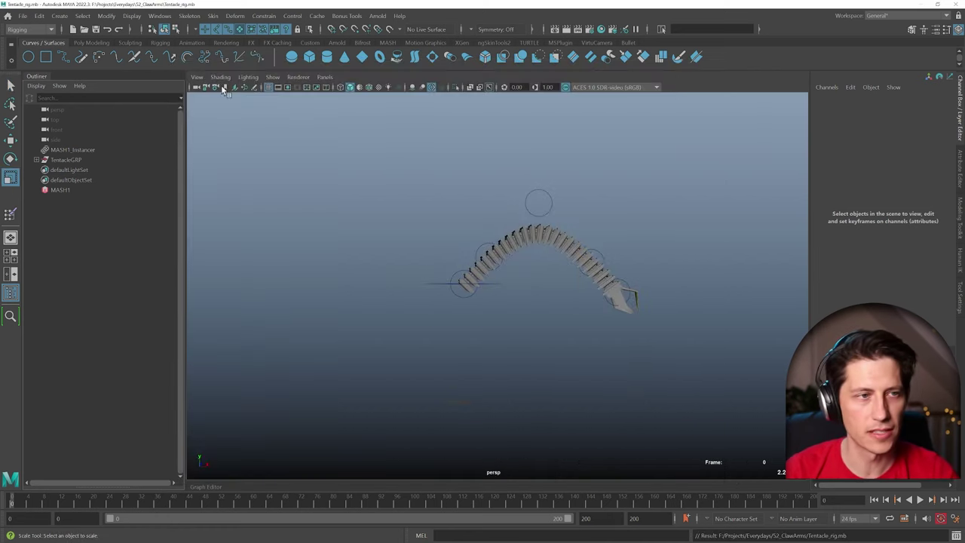
click(23, 16)
click(42, 25)
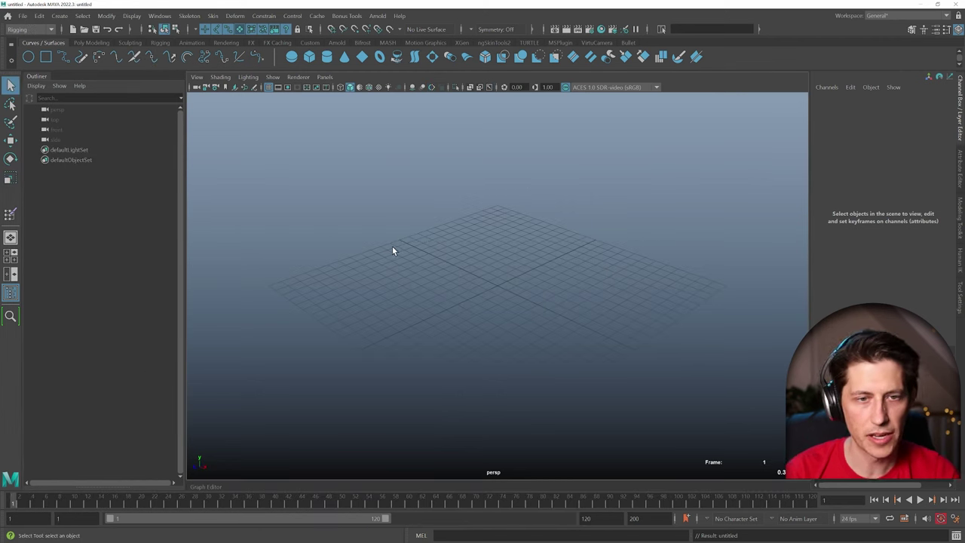
Step: Import Idle.fbx and orbit, zoom and pan the persp view to frame the whole character
click(22, 16)
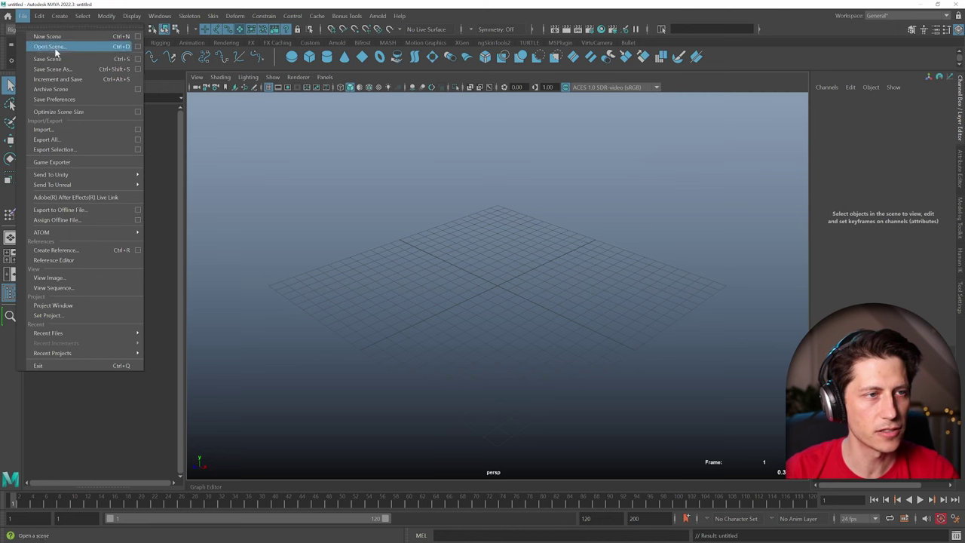
click(59, 129)
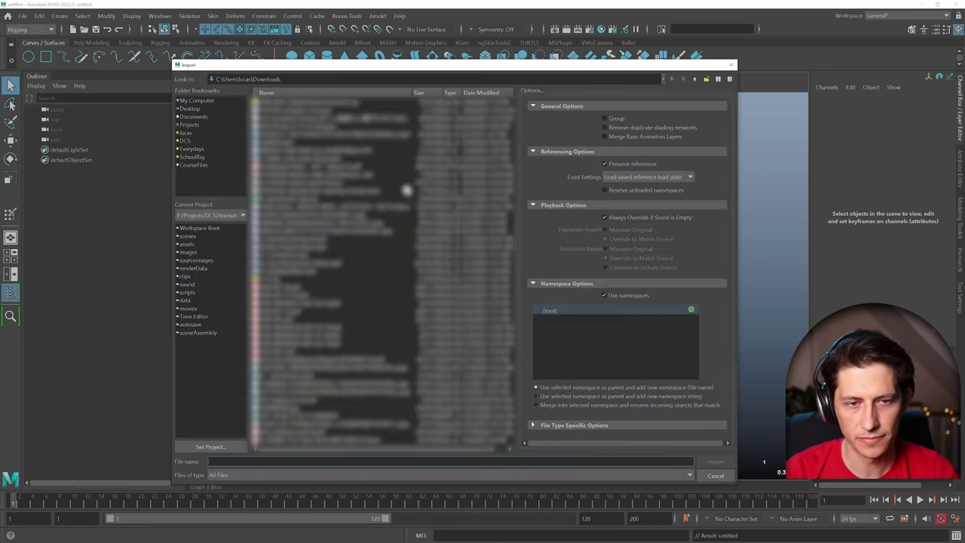
click(285, 102)
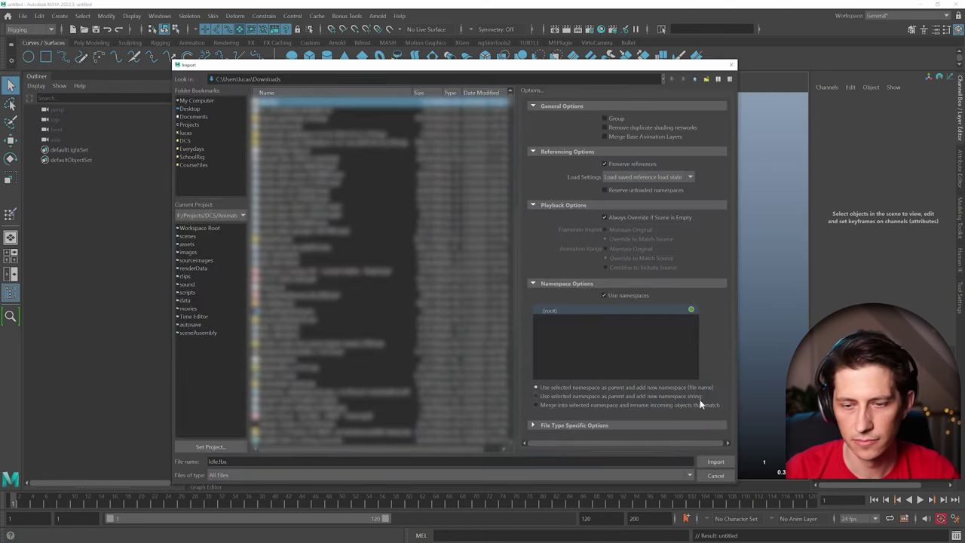
click(716, 461)
scroll(472, 330, down, 5)
alt+drag(458, 252, 556, 303)
scroll(555, 303, down, 5)
scroll(479, 260, up, 2)
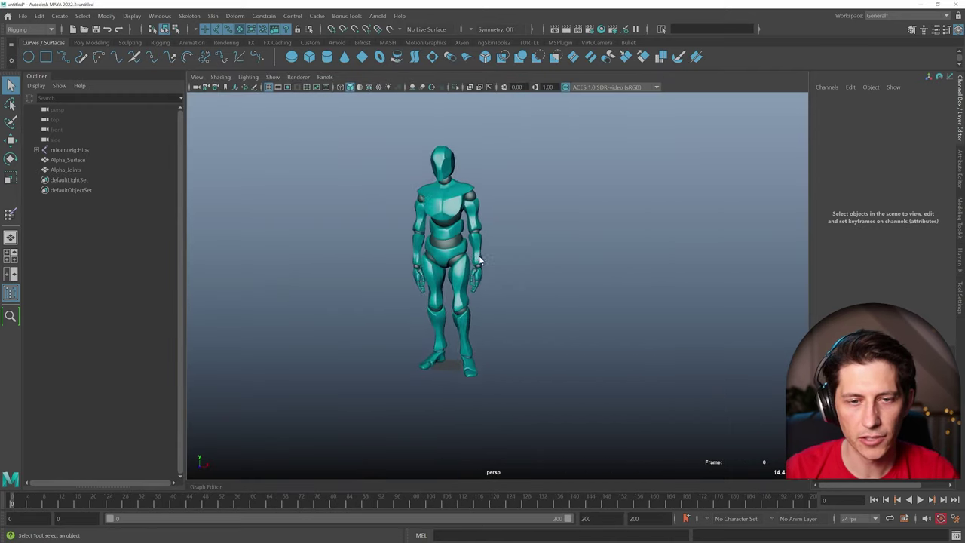
alt+middle_drag(479, 260, 479, 296)
click(23, 15)
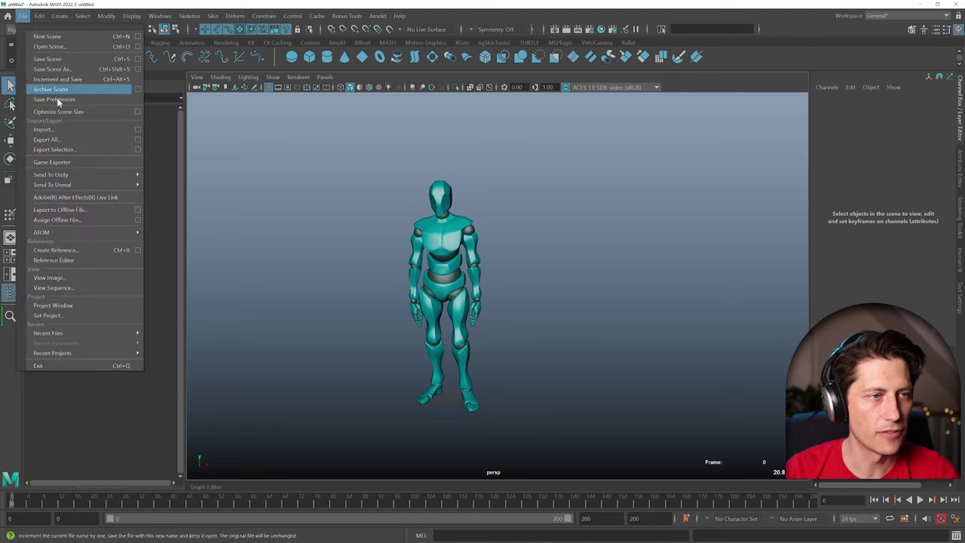
Step: Create a file reference to Tentacle_rig.mb in the Reference Editor
click(66, 260)
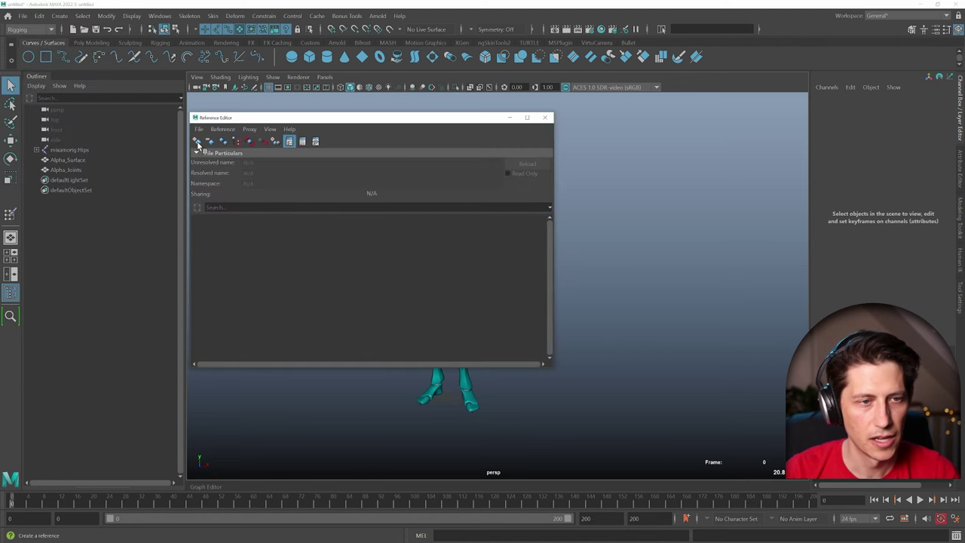
click(198, 143)
click(285, 102)
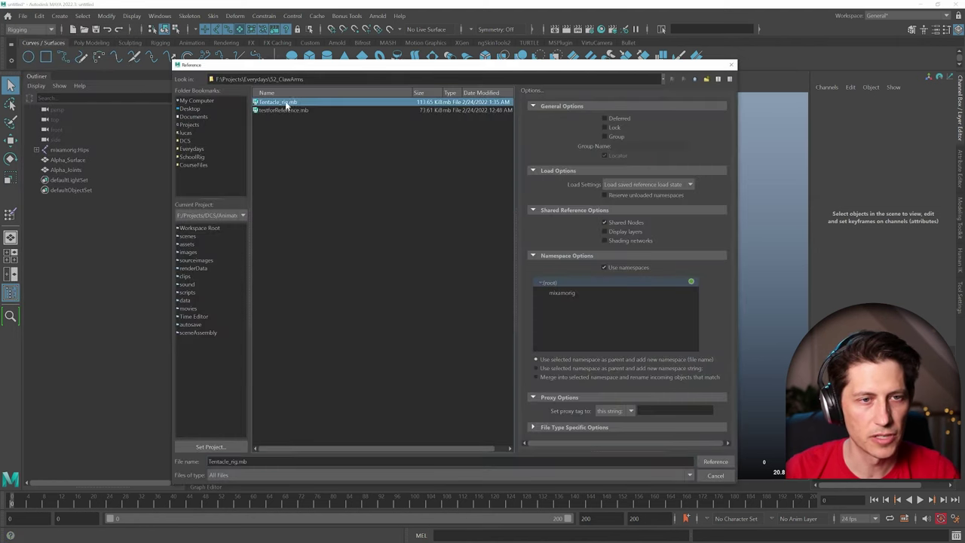
click(715, 461)
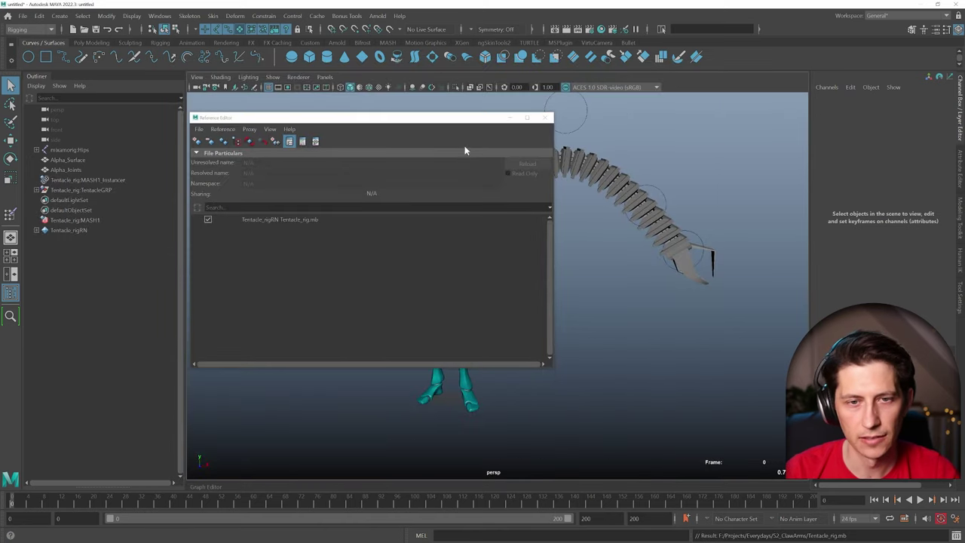
Step: Duplicate the Tentacle_rig reference three times to make four copies, then close the editor
drag(458, 123, 527, 326)
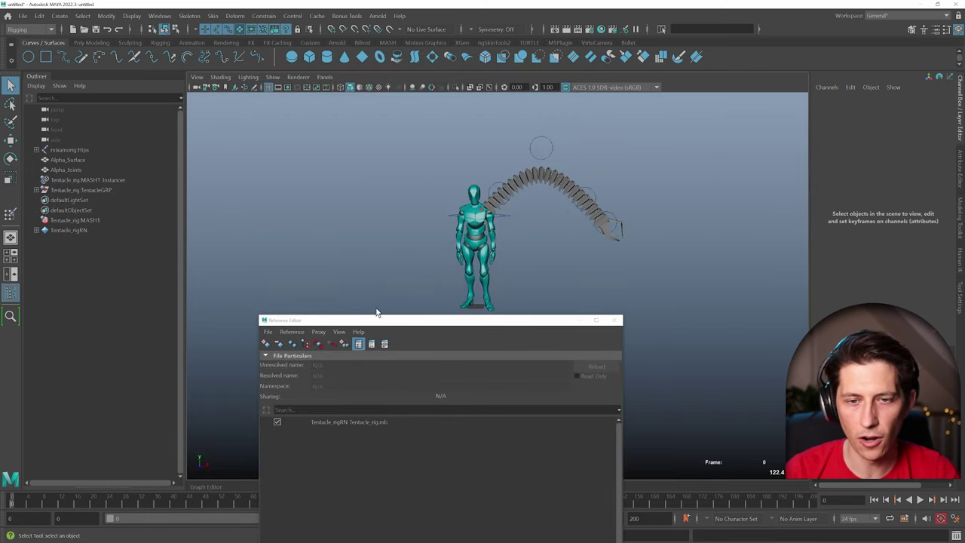
drag(344, 323, 325, 299)
click(316, 399)
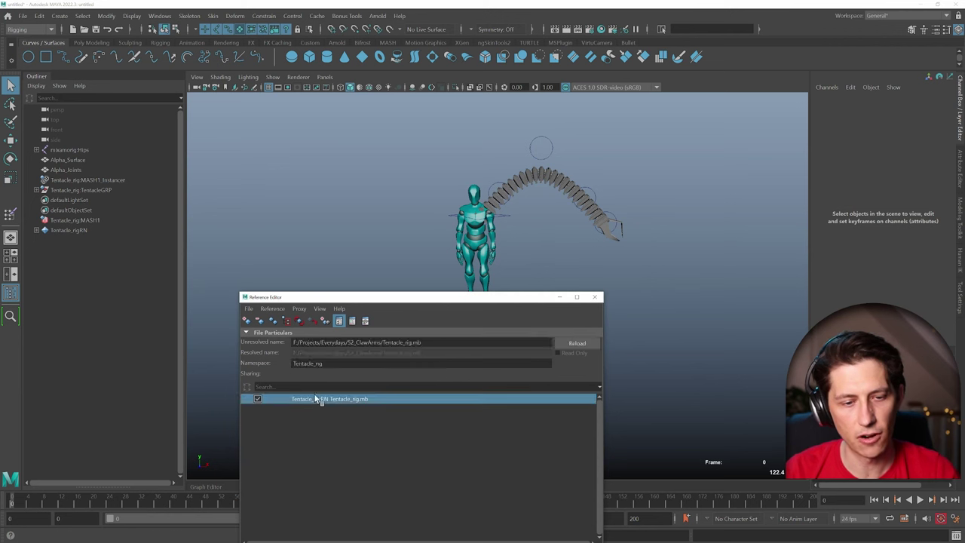
click(273, 321)
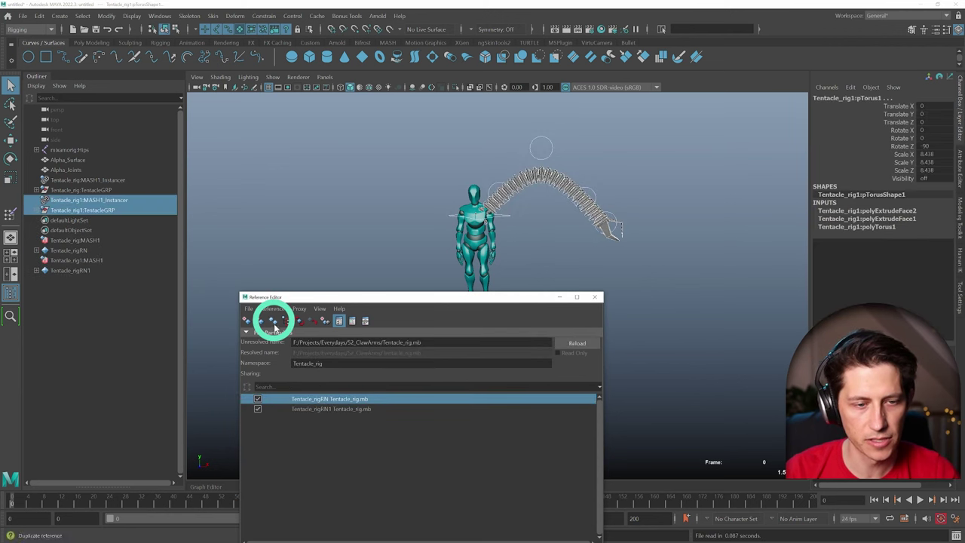
click(273, 321)
click(273, 321)
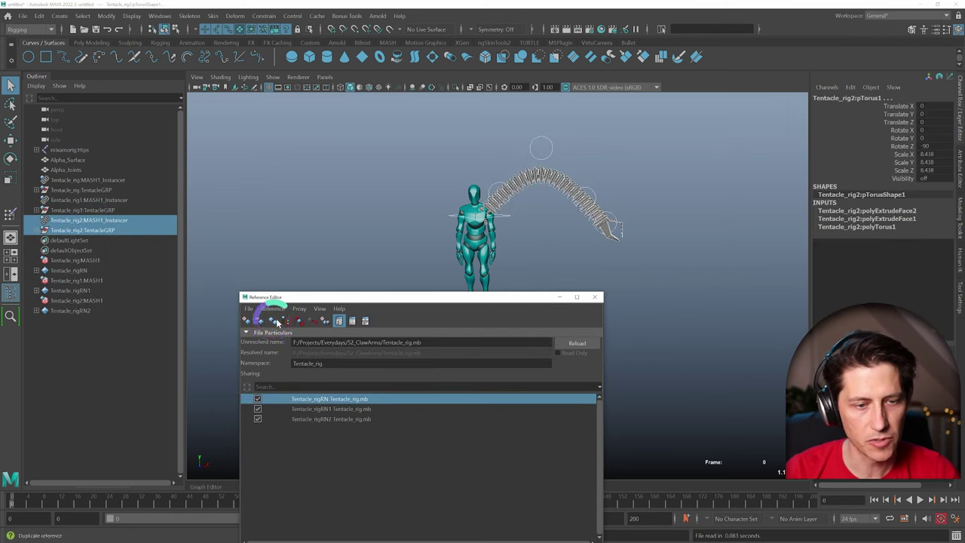
click(595, 296)
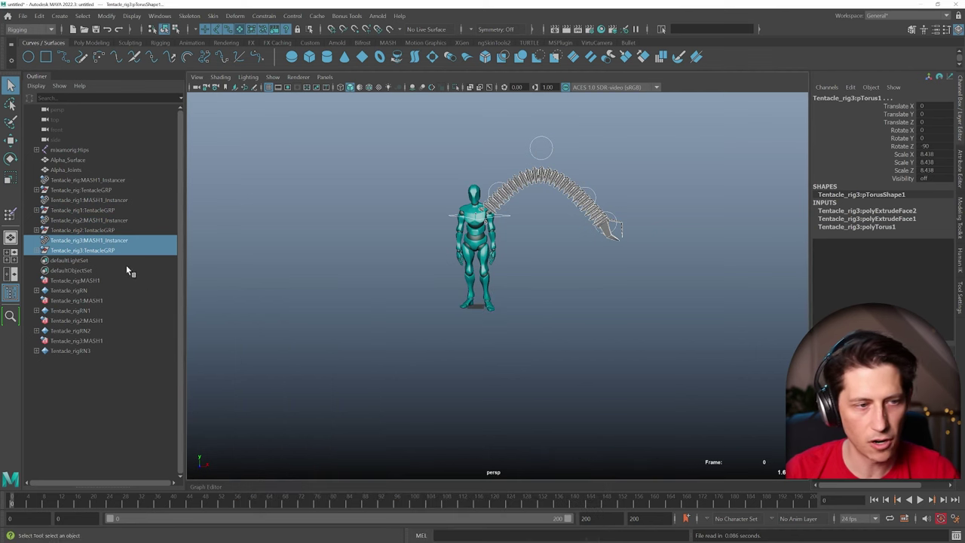
Step: Rotate a tentacle's ClawMoverCTRL ring about -68 degrees on X, then select the spine joint
alt+right_drag(471, 238, 509, 245)
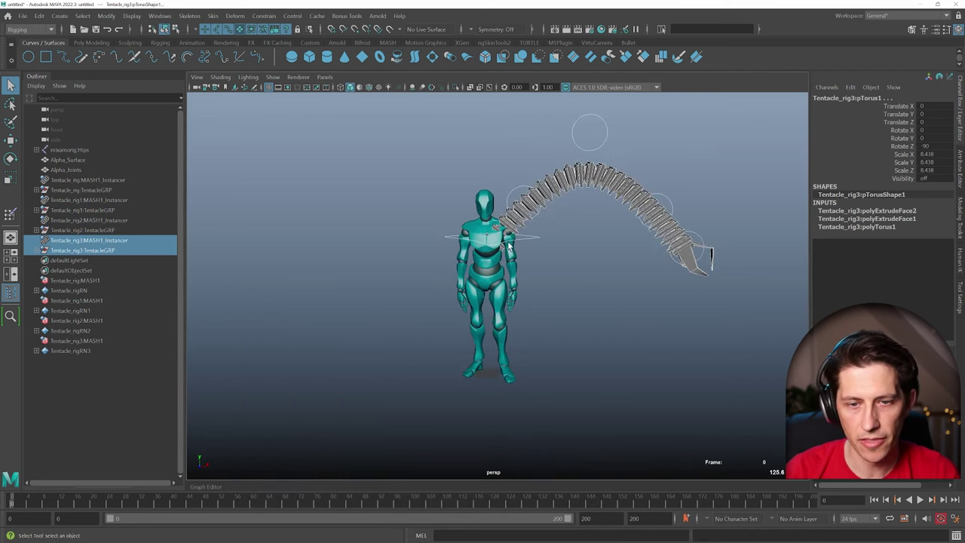
click(534, 241)
key(e)
alt+drag(528, 249, 485, 259)
drag(420, 205, 425, 251)
key(w)
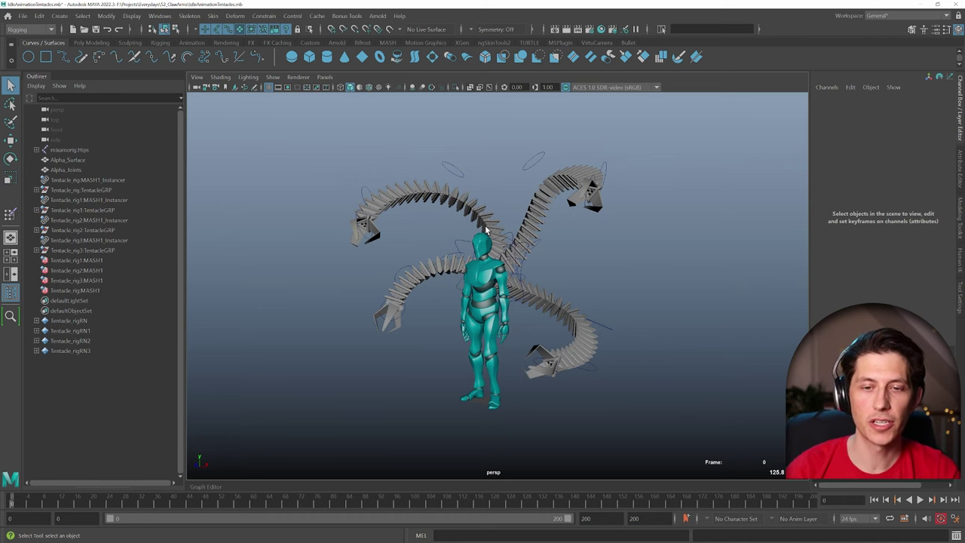
scroll(490, 243, up, 3)
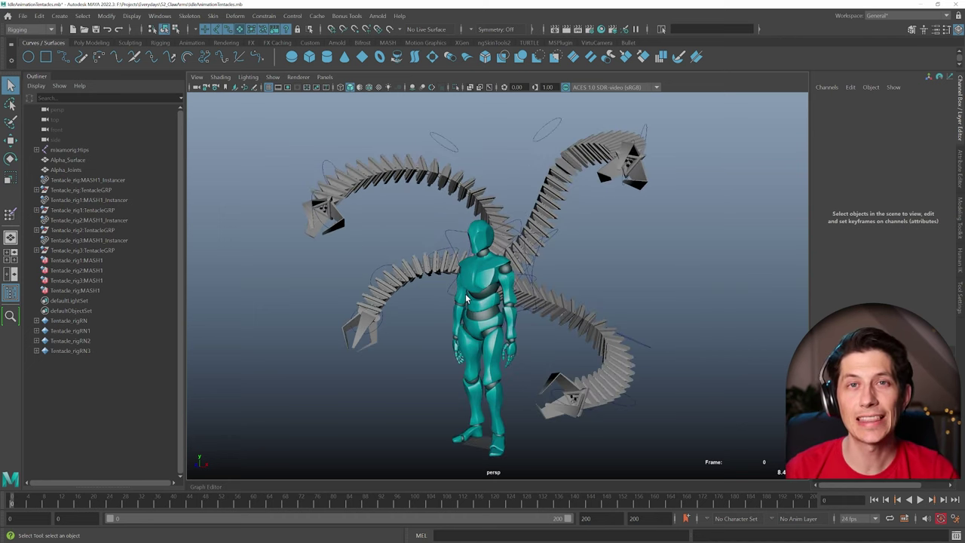
scroll(467, 299, up, 3)
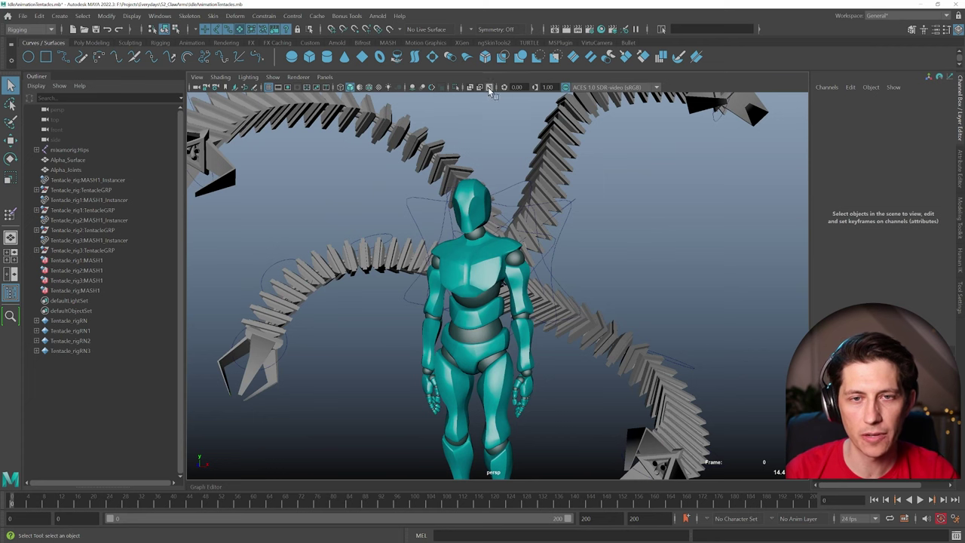
scroll(445, 289, up, 3)
click(474, 266)
scroll(479, 294, up, 4)
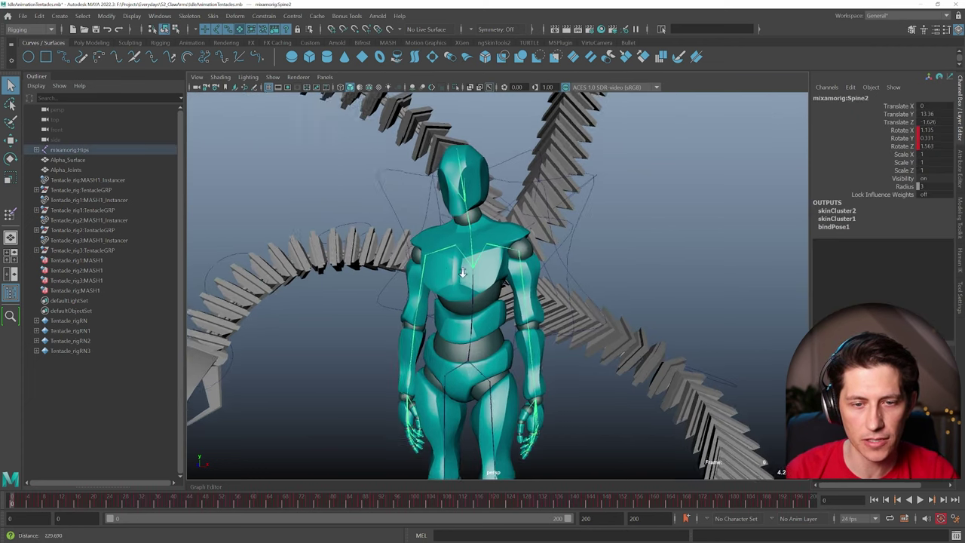
Step: Parent-constrain Tentacle_rig:ClawMoverGRP to the Spine2 joint via Constrain > Parent
click(36, 189)
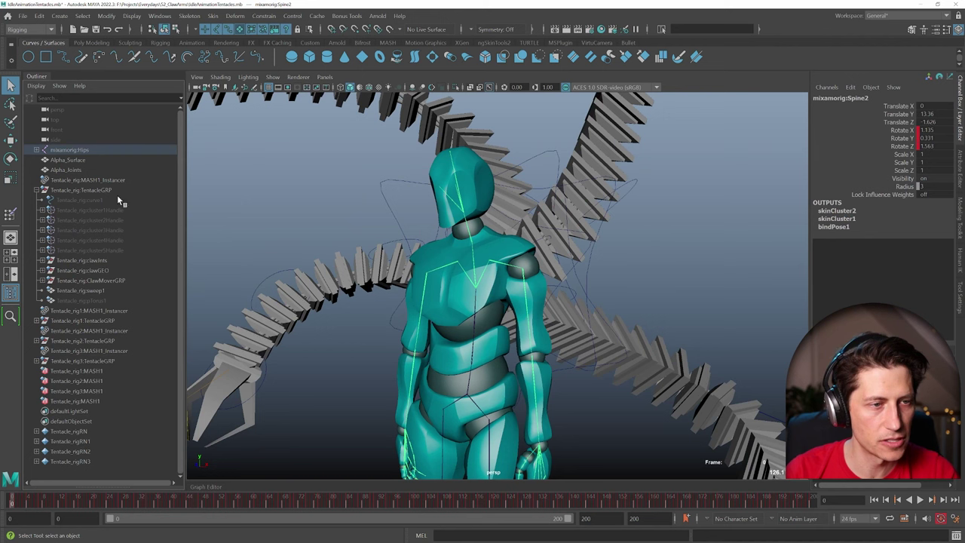
click(94, 279)
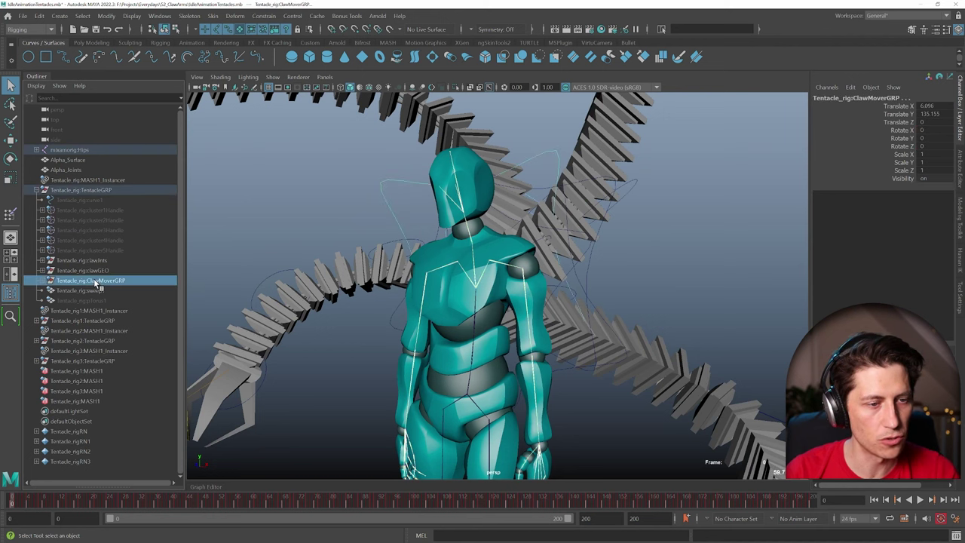
click(264, 16)
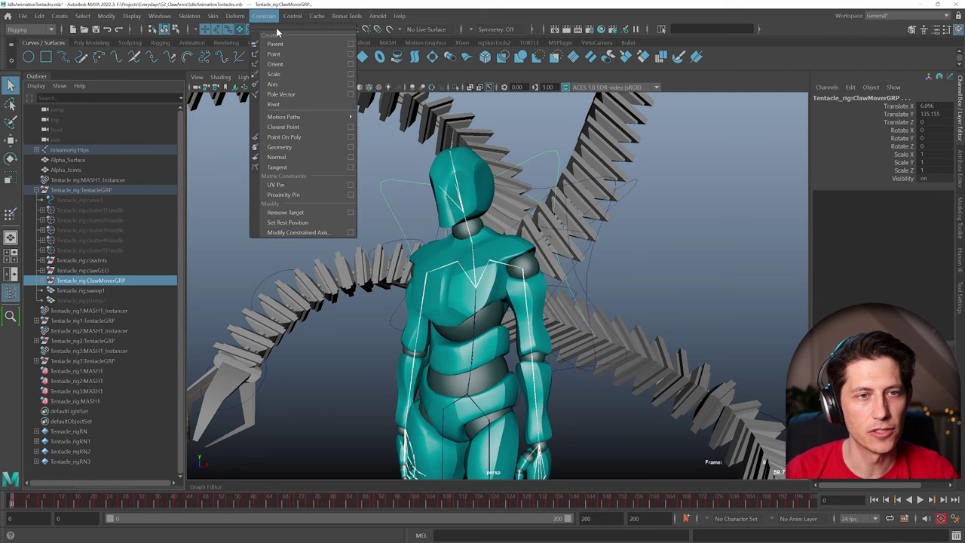
click(351, 45)
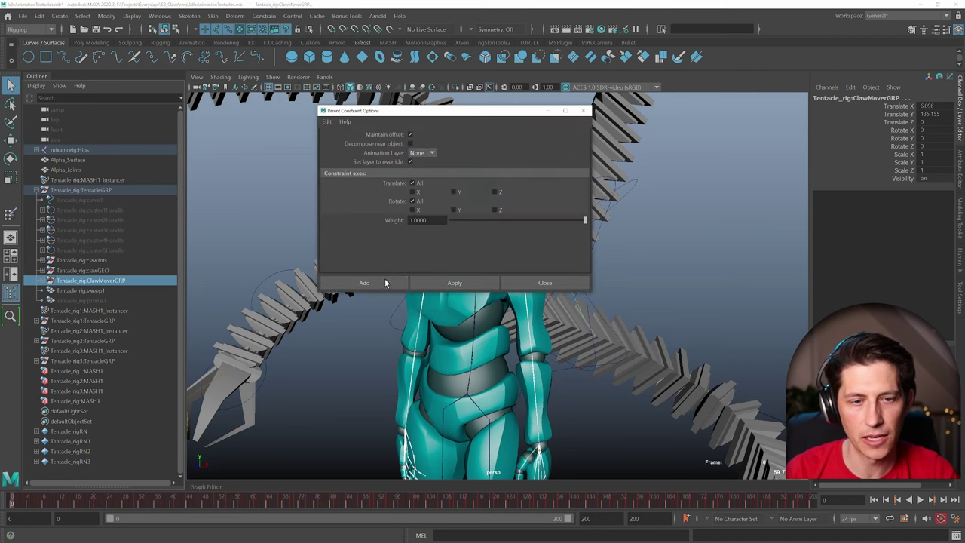
click(384, 283)
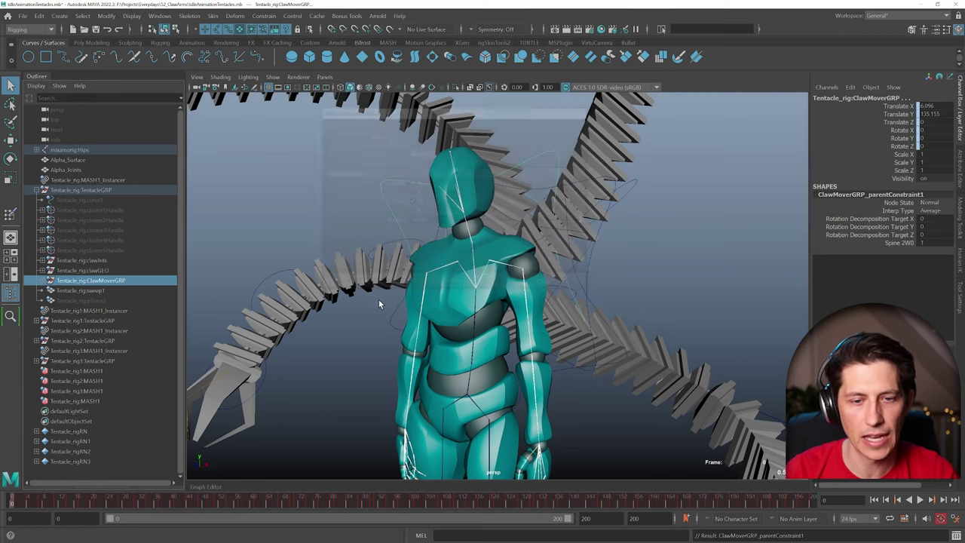
click(36, 190)
Step: Parent-constrain the Tentacle_rig1 and Tentacle_rig2 ClawMoverGRPs to Spine2
click(485, 266)
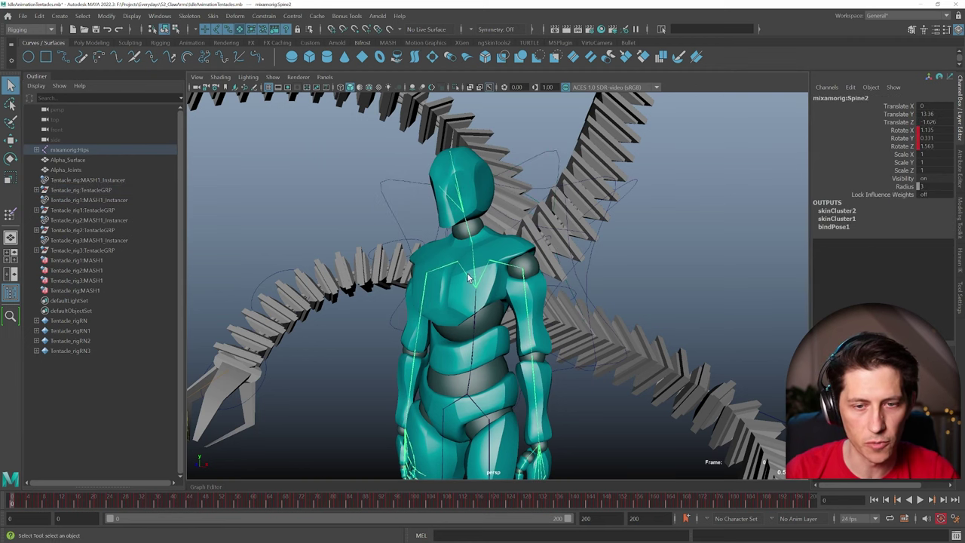
click(37, 209)
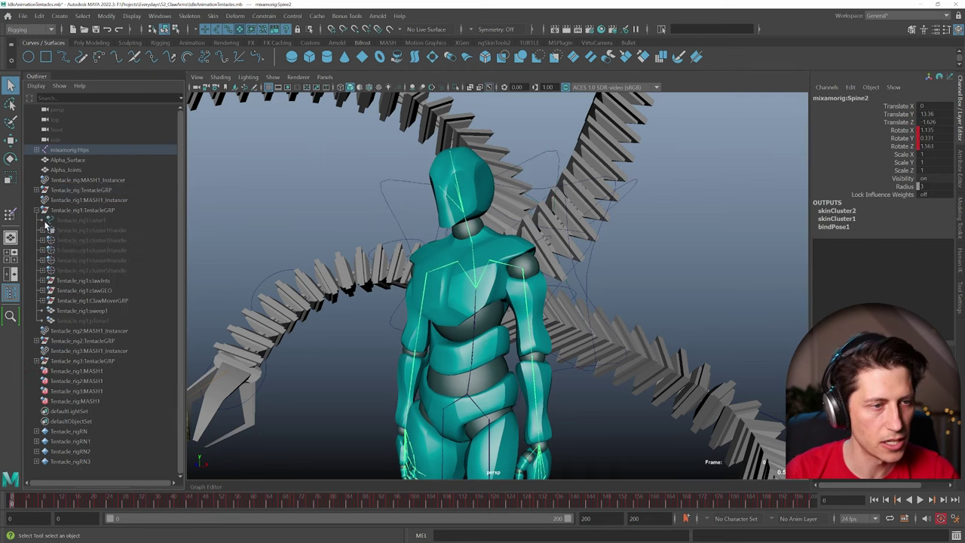
ctrl+click(103, 300)
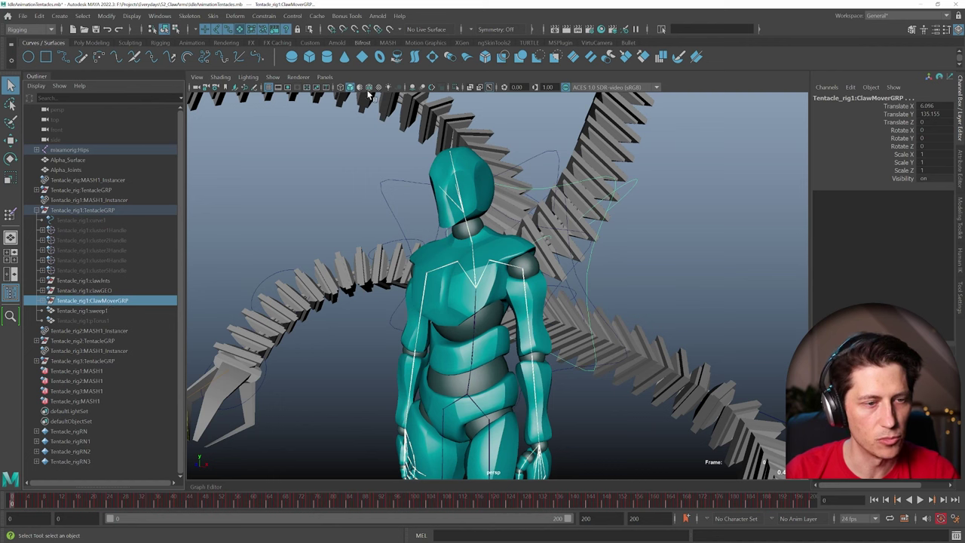
click(36, 210)
click(485, 273)
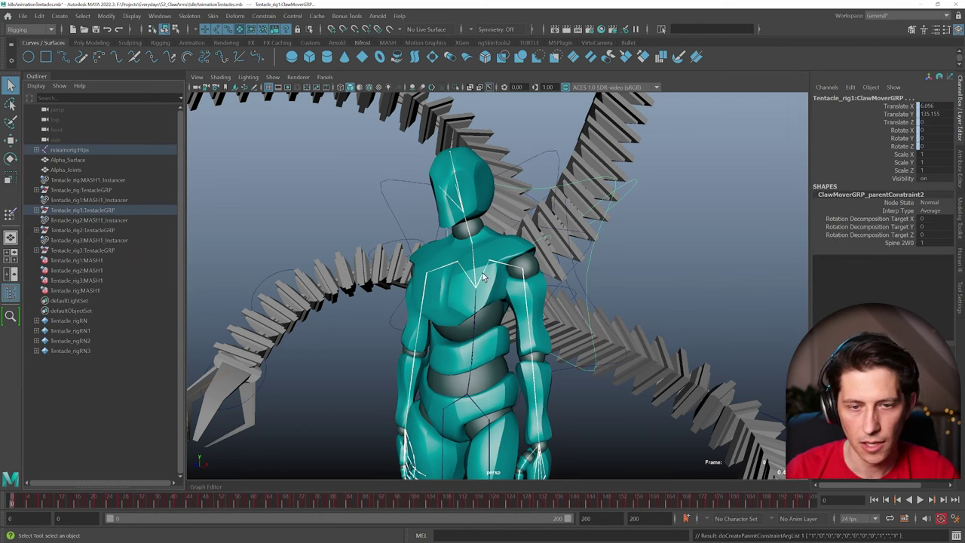
click(37, 229)
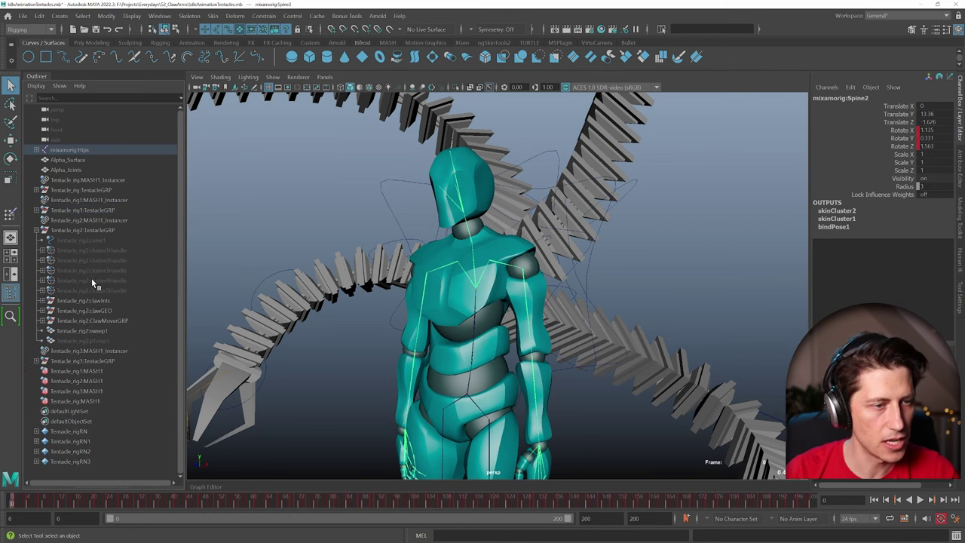
click(99, 321)
key(g)
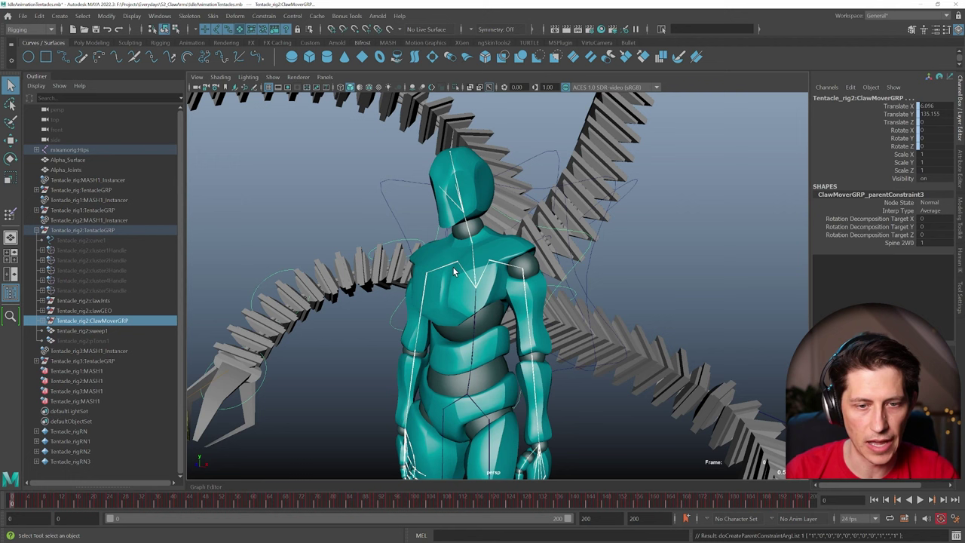
Step: Select Spine2 plus Tentacle_rig3:ClawMoverGRP, then pull back to view all four tentacles
click(454, 272)
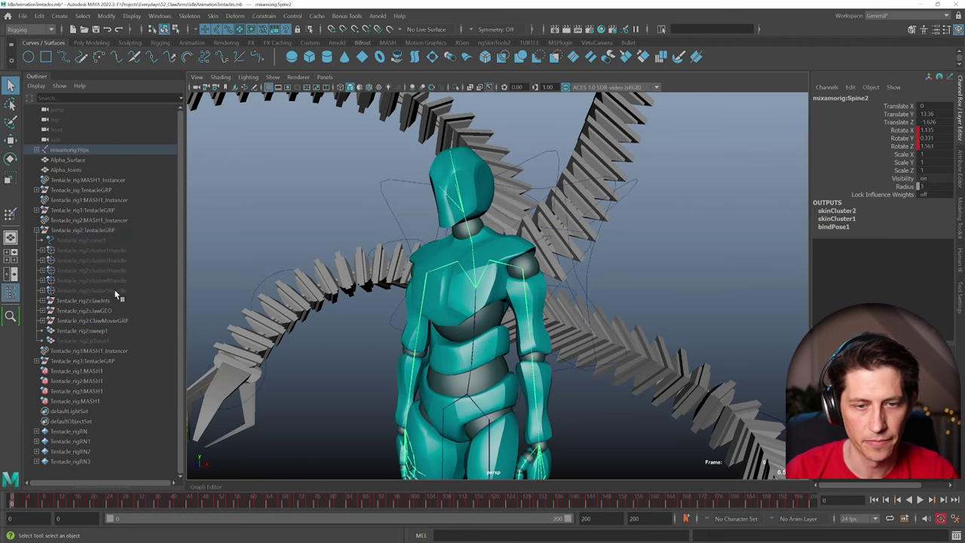
click(36, 230)
click(36, 251)
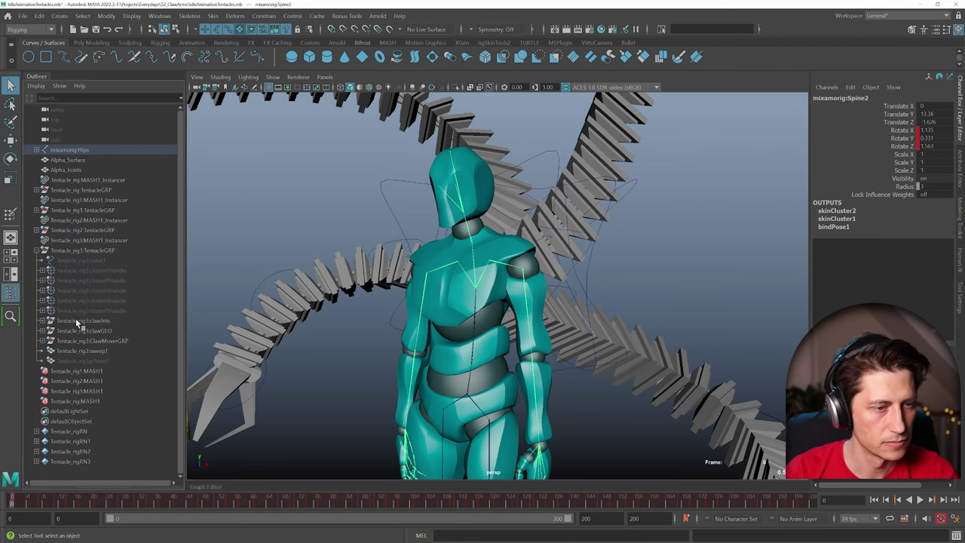
click(88, 341)
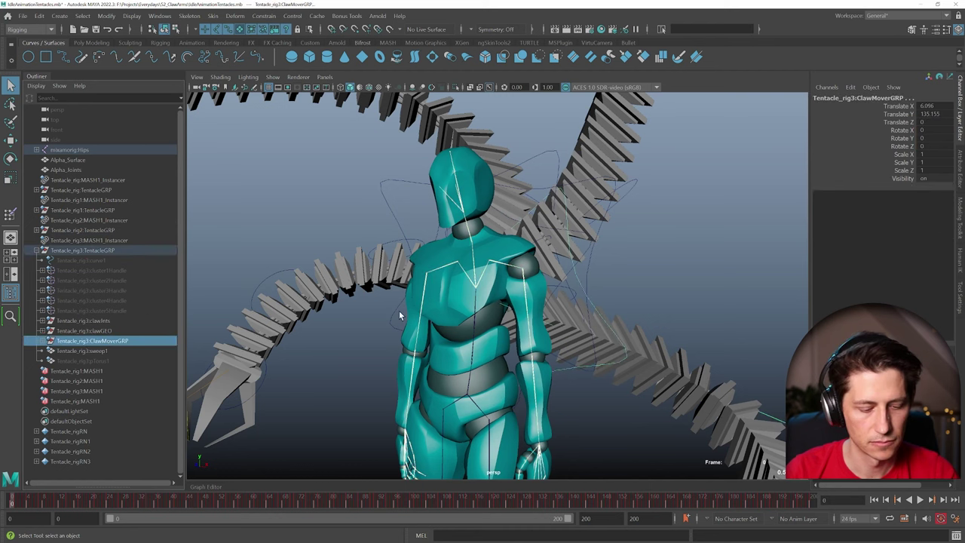
alt+drag(443, 292, 413, 280)
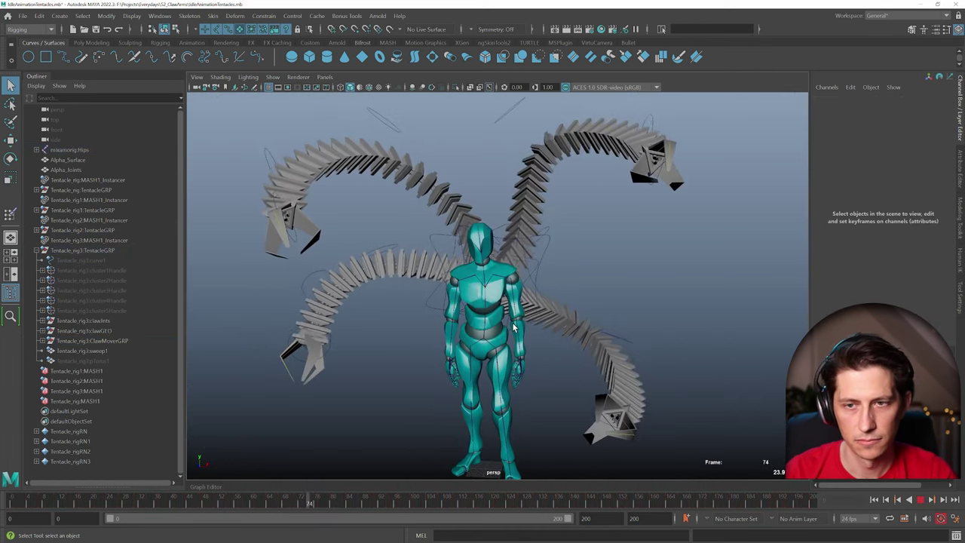
Step: Orbit to a side view of the character while playback runs, then stop the animation
alt+drag(513, 325, 467, 282)
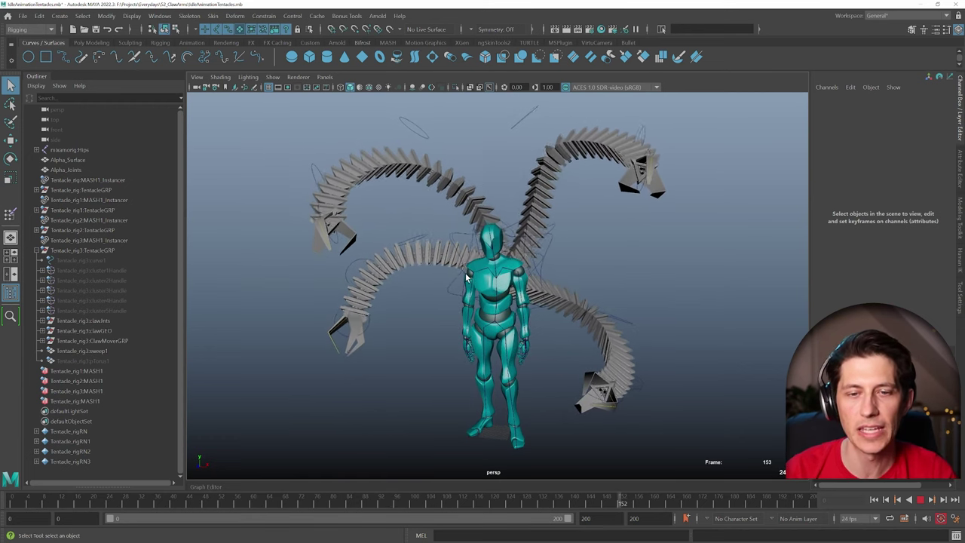
key(Escape)
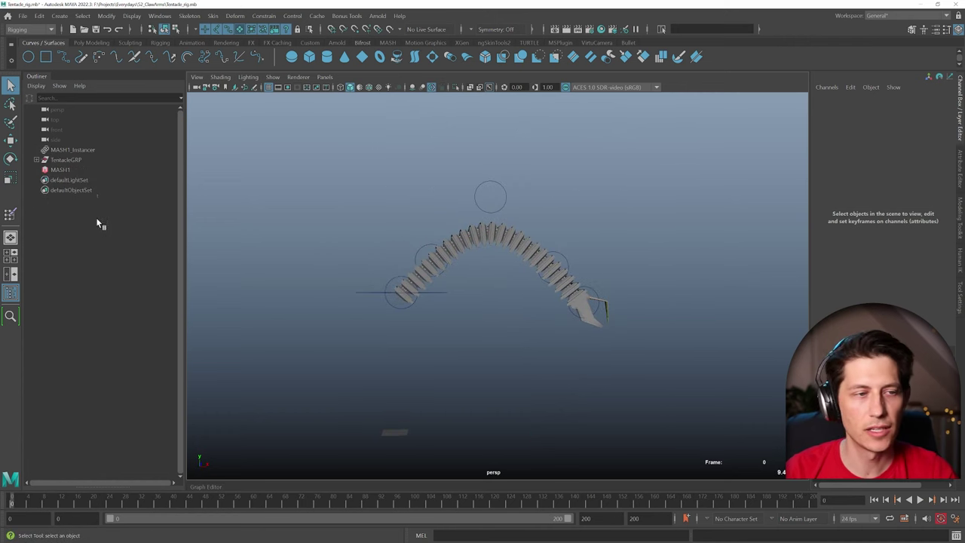
Step: Lower MASH1's MASH1_Curve Animation Speed from 0.500 to 0
click(60, 170)
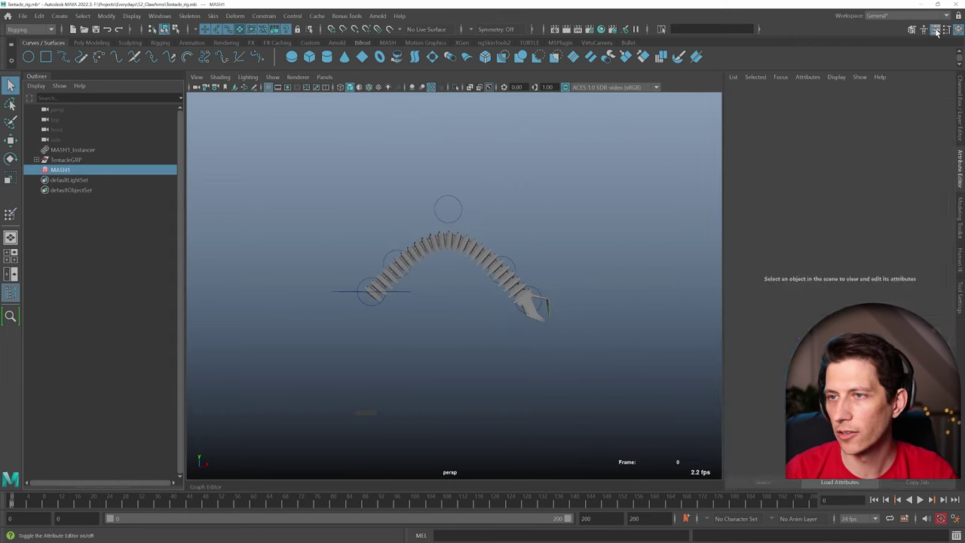
click(935, 29)
click(777, 92)
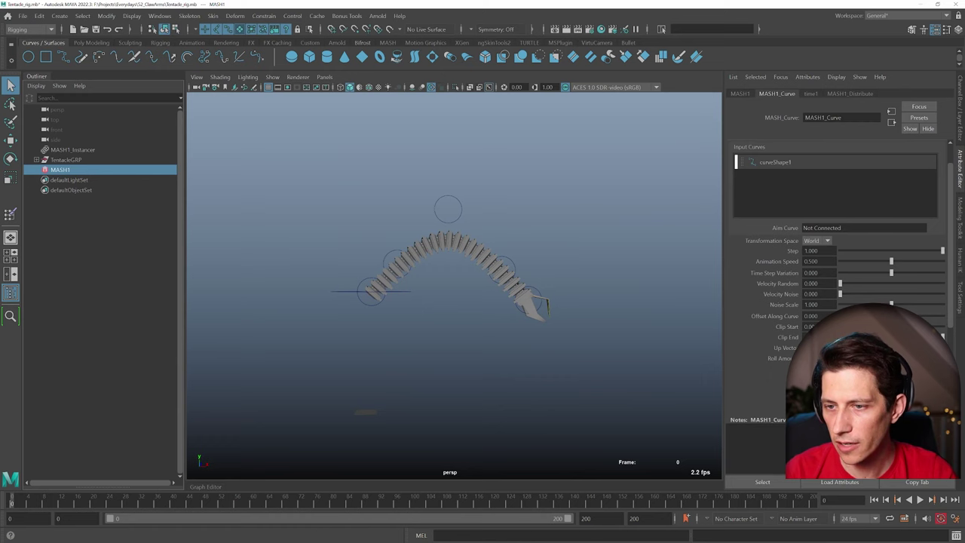
drag(893, 261, 879, 263)
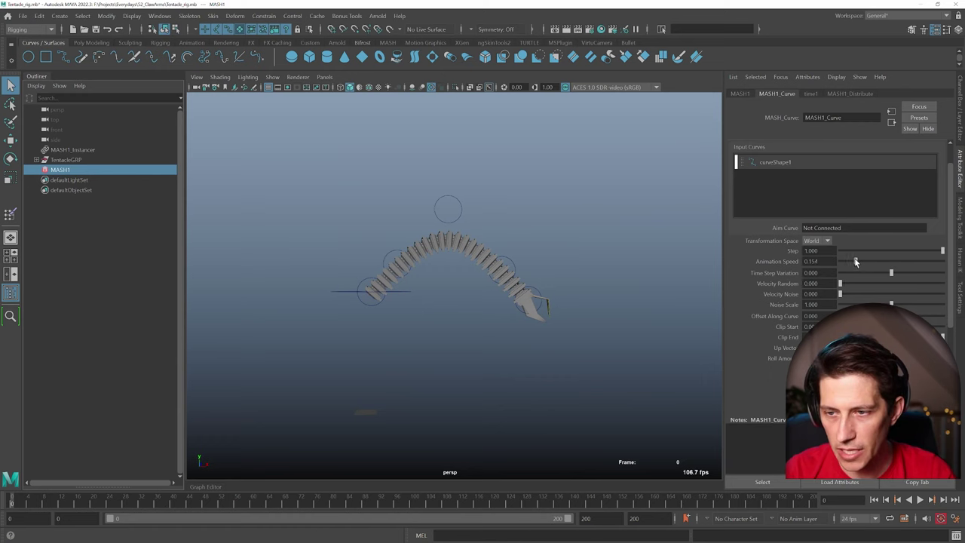
Step: Play the tentacle animation and zoom in close on the claw to check it
alt+right_drag(339, 289, 484, 336)
key(alt+v)
alt+right_drag(486, 277, 421, 303)
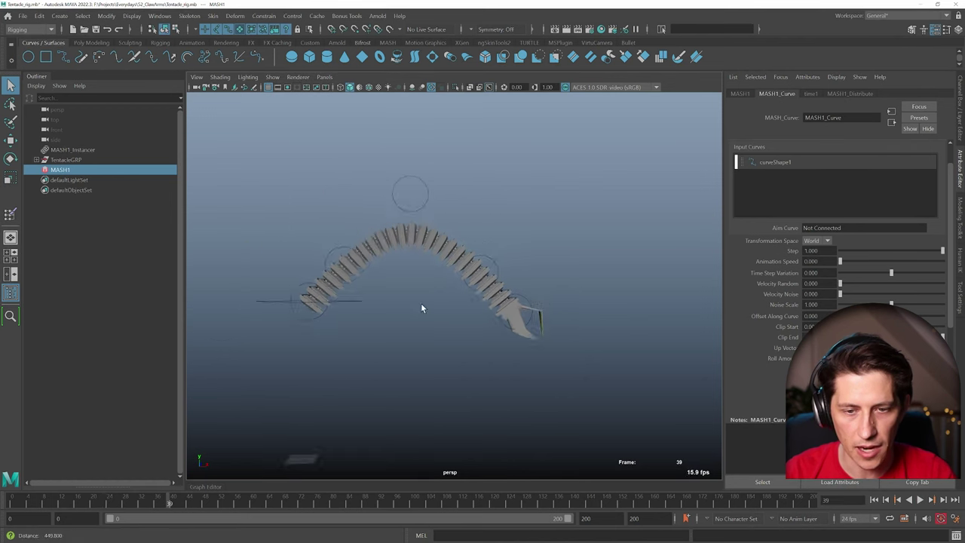
click(472, 336)
mouse_move(472, 335)
alt+mouse_down()
mouse_move(512, 354)
mouse_move(467, 340)
alt+mouse_up()
mouse_move(467, 340)
alt+right_down()
mouse_move(551, 345)
mouse_move(501, 329)
mouse_move(457, 337)
alt+right_up()
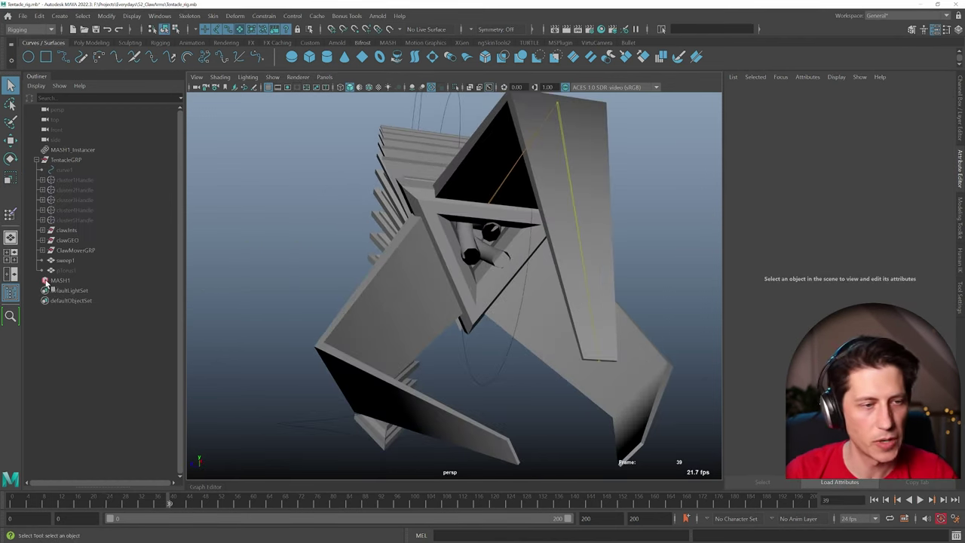
Step: Cap the ends of the sweep1 tube mesh inside the claw
click(64, 260)
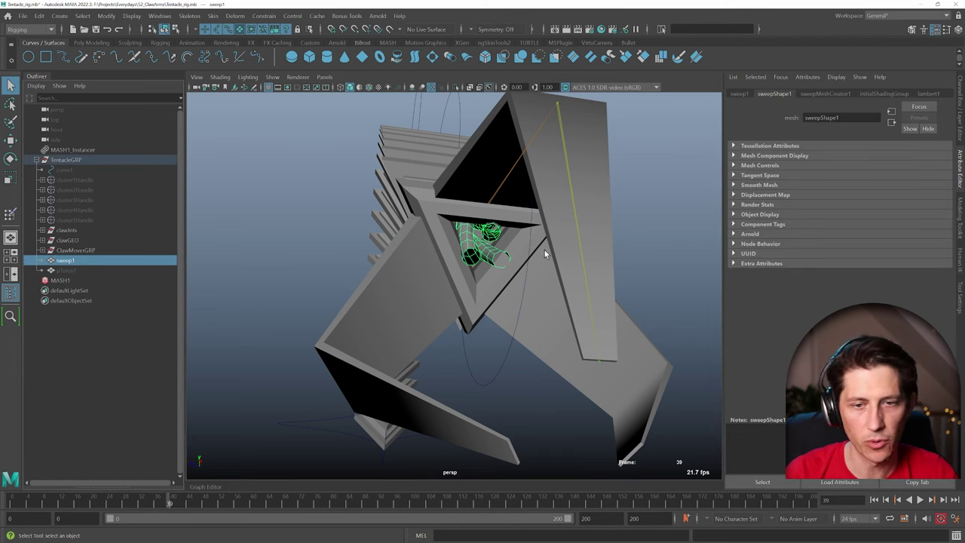
click(815, 94)
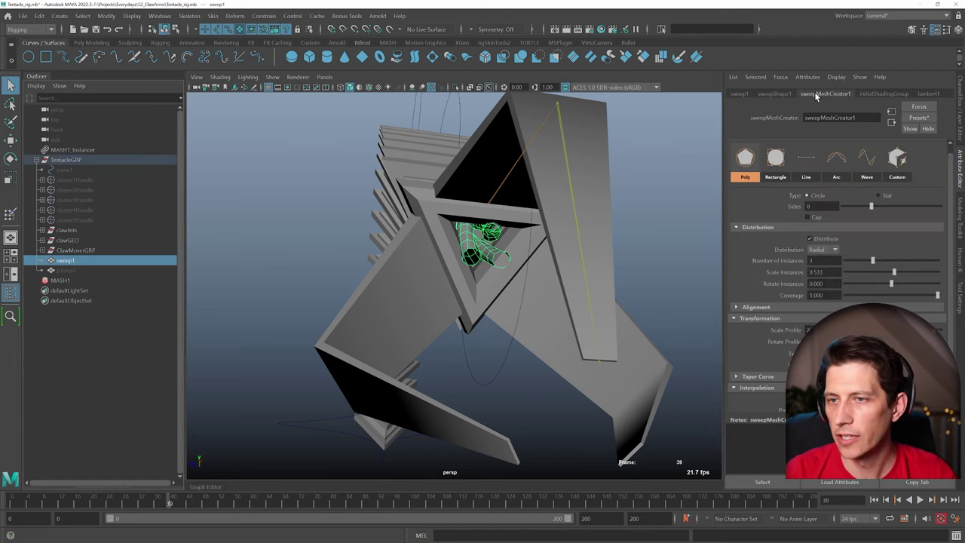
click(815, 219)
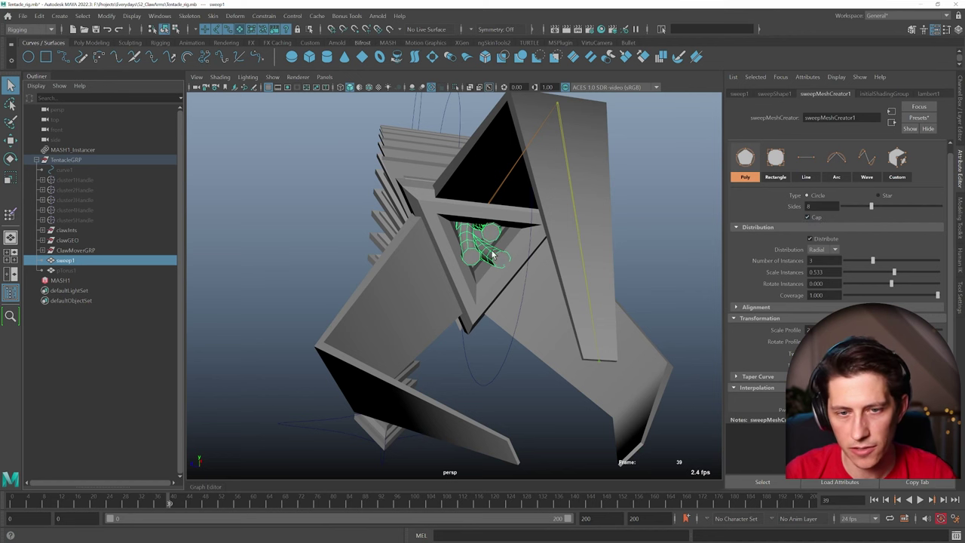
alt+drag(488, 253, 445, 287)
Step: Scale the claw torus's inner edge loop inward
click(529, 255)
key(w)
right_drag(446, 287, 446, 268)
click(400, 266)
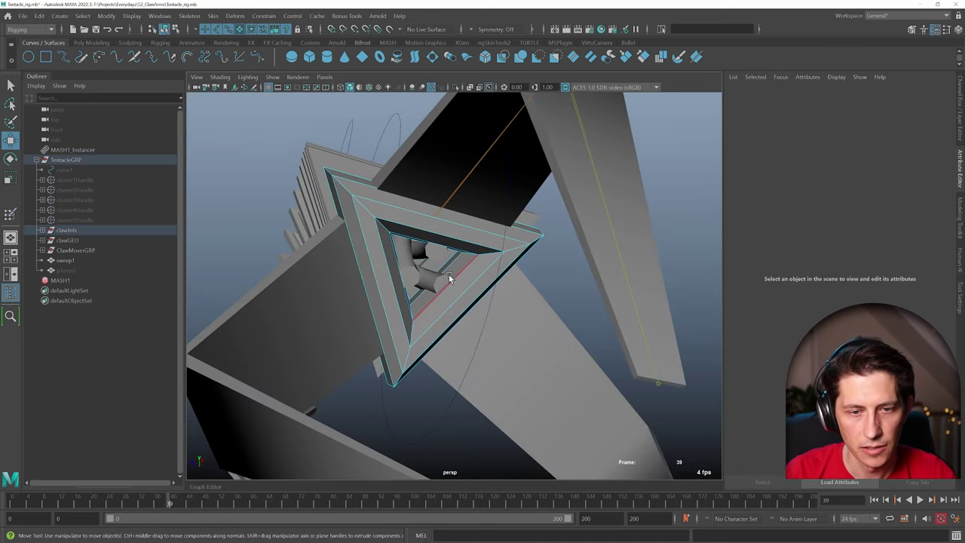
double_click(397, 266)
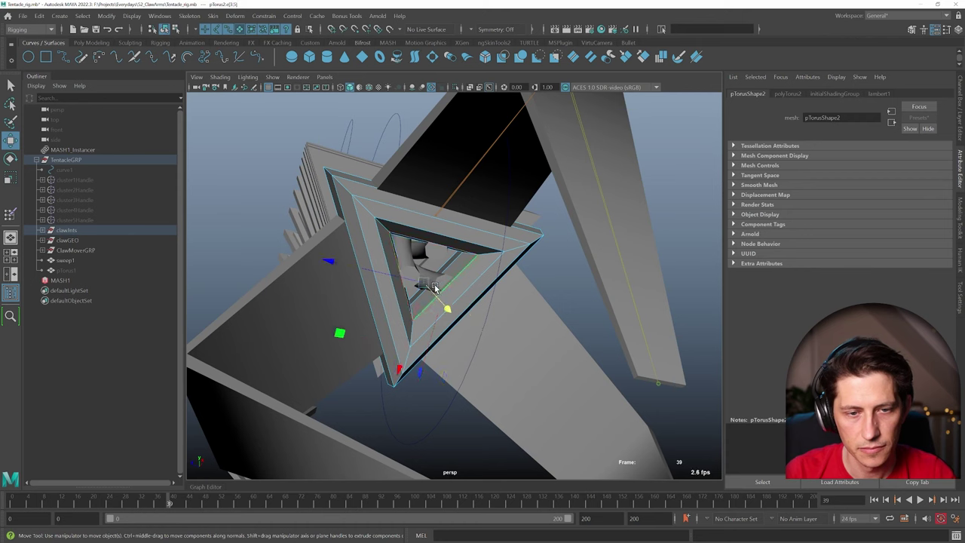
key(r)
drag(426, 285, 371, 282)
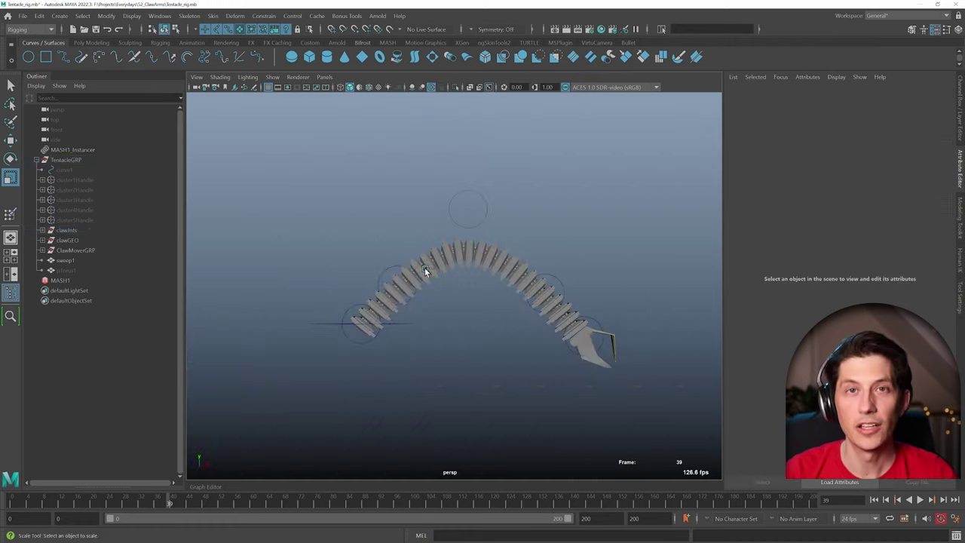
Step: Open the IdleAnimationTentacles.mb scene
click(23, 16)
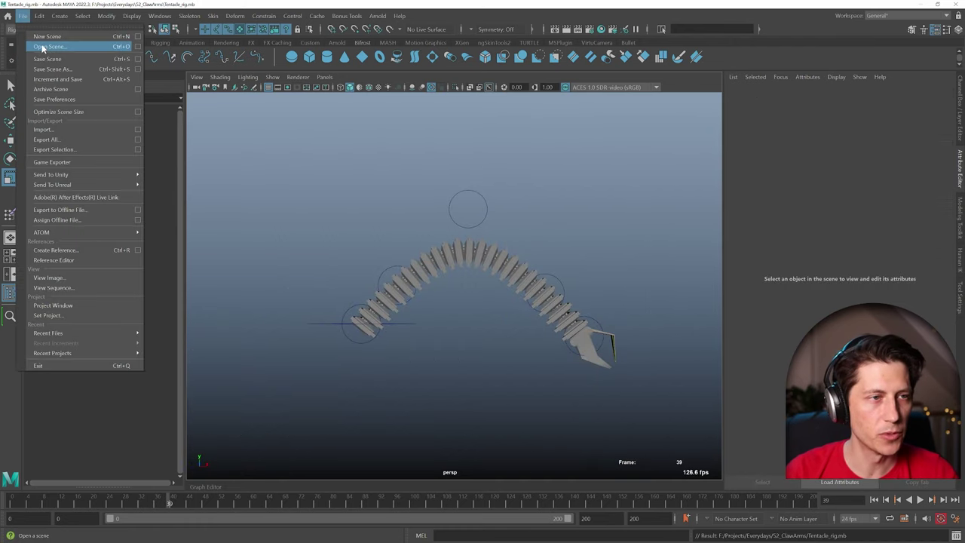
click(47, 46)
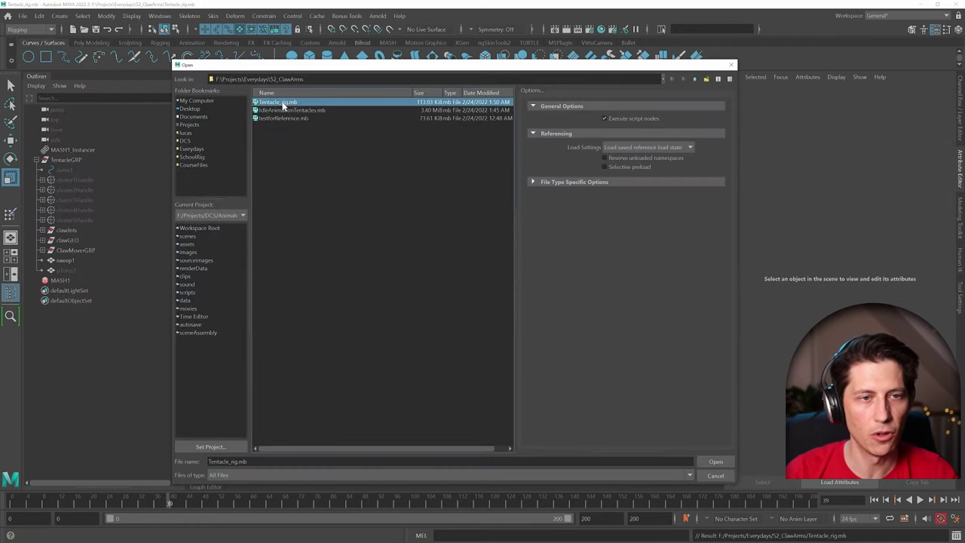
click(290, 110)
click(715, 461)
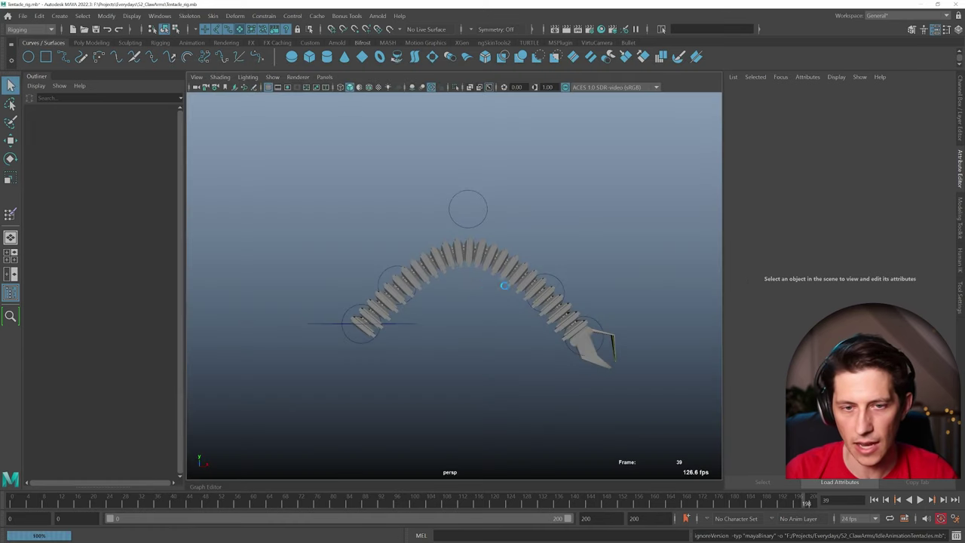
Step: Play the idle animation and orbit, zoom and pan around the character's four tentacles
key(alt+v)
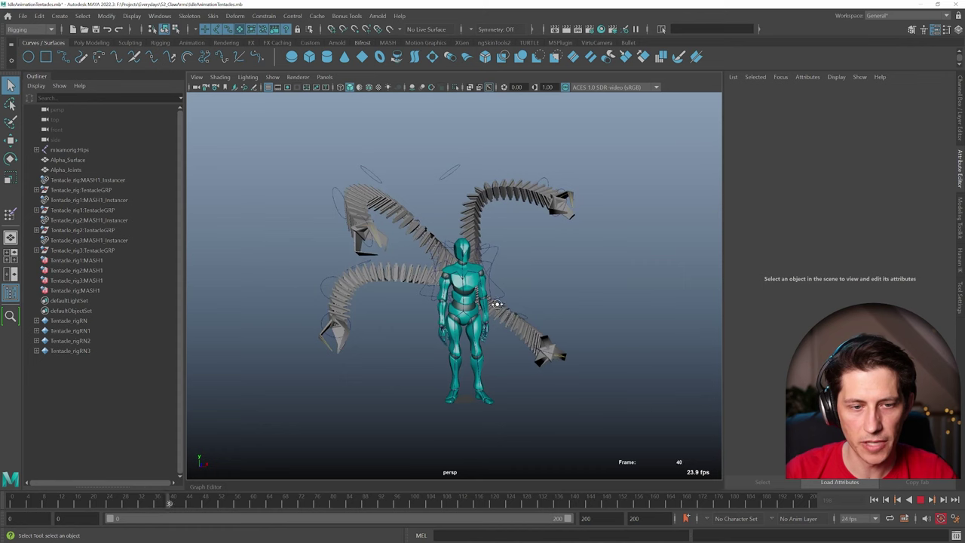
scroll(494, 308, up, 3)
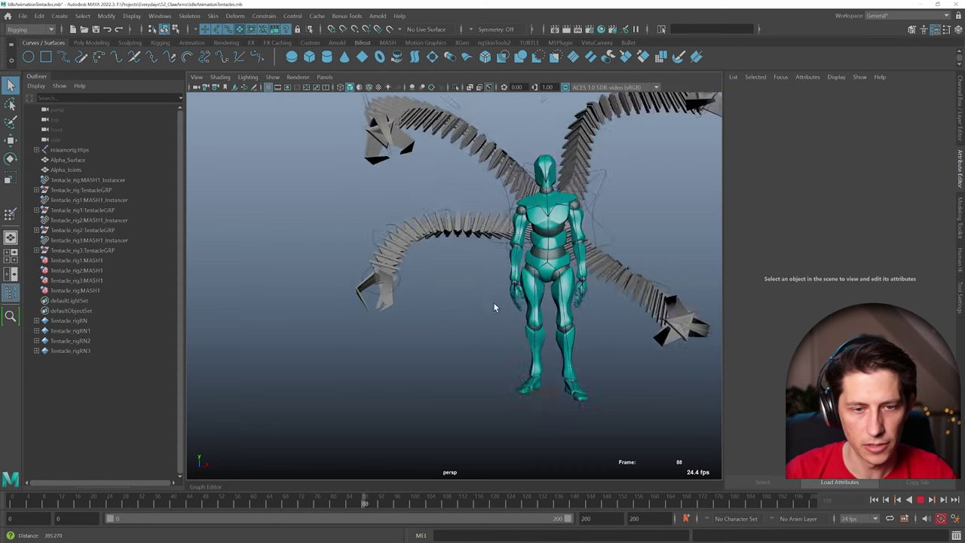
scroll(495, 301, down, 5)
key(w)
alt+drag(490, 89, 491, 241)
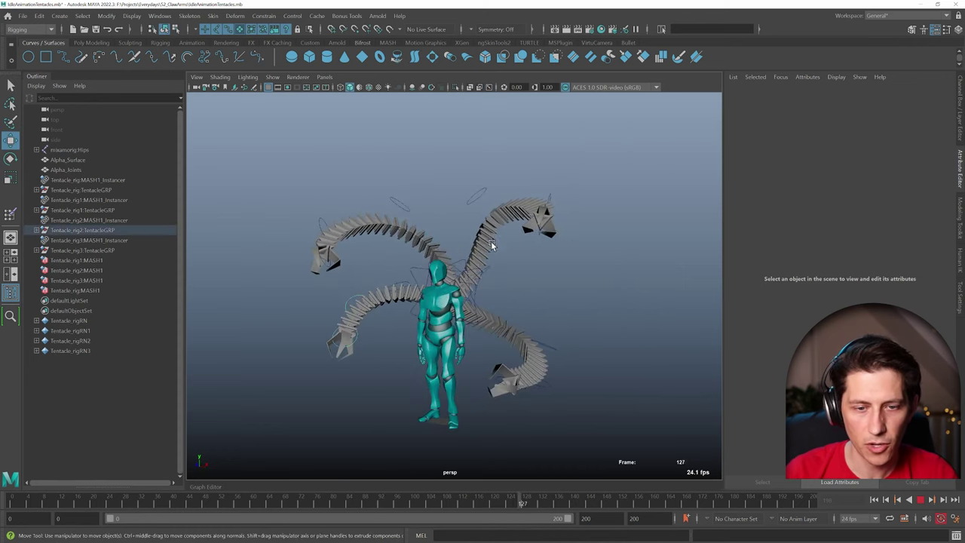
alt+middle_drag(510, 304, 511, 289)
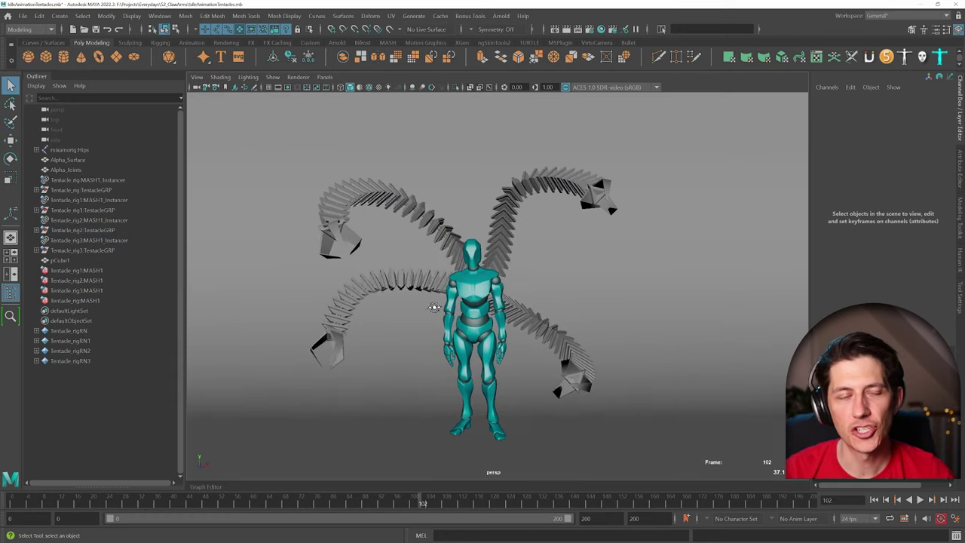
Step: Assign a new Arnold aiStandardSurface material to the backdrop cube pCube1
alt+drag(434, 306, 389, 282)
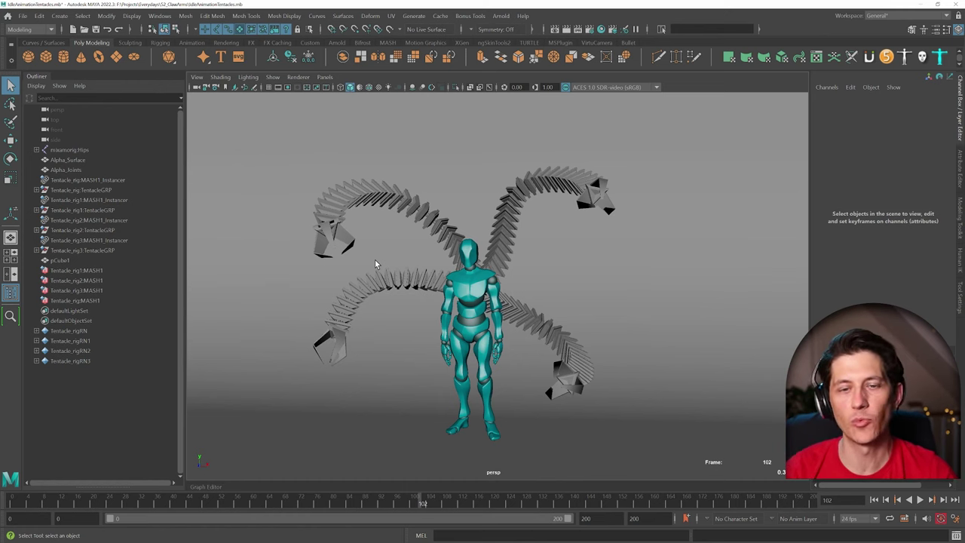
click(375, 259)
alt+drag(372, 268, 313, 239)
right_click(315, 232)
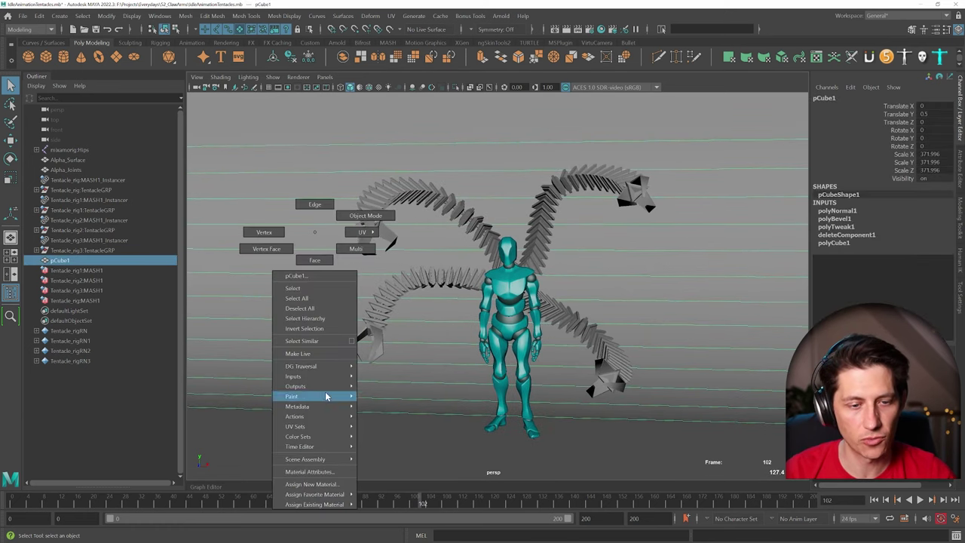
click(331, 486)
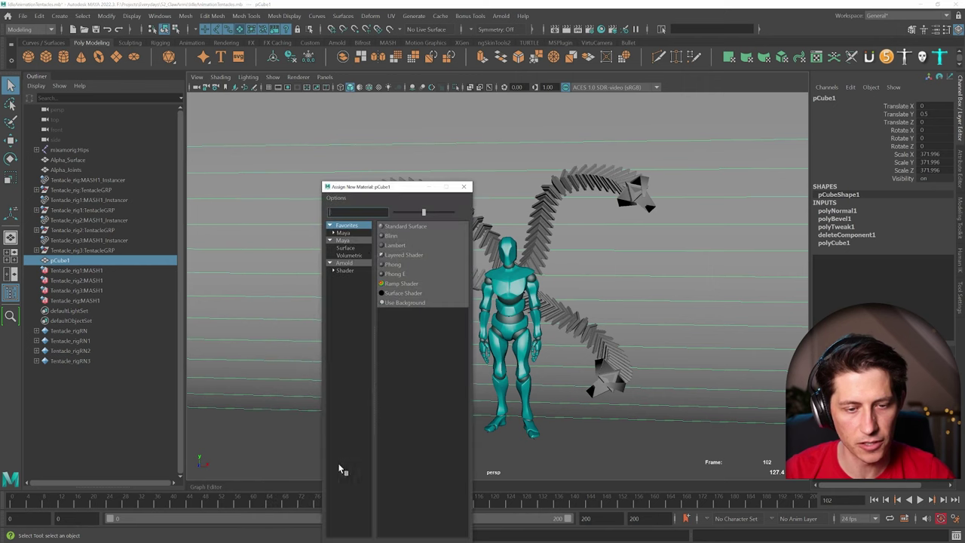
click(351, 271)
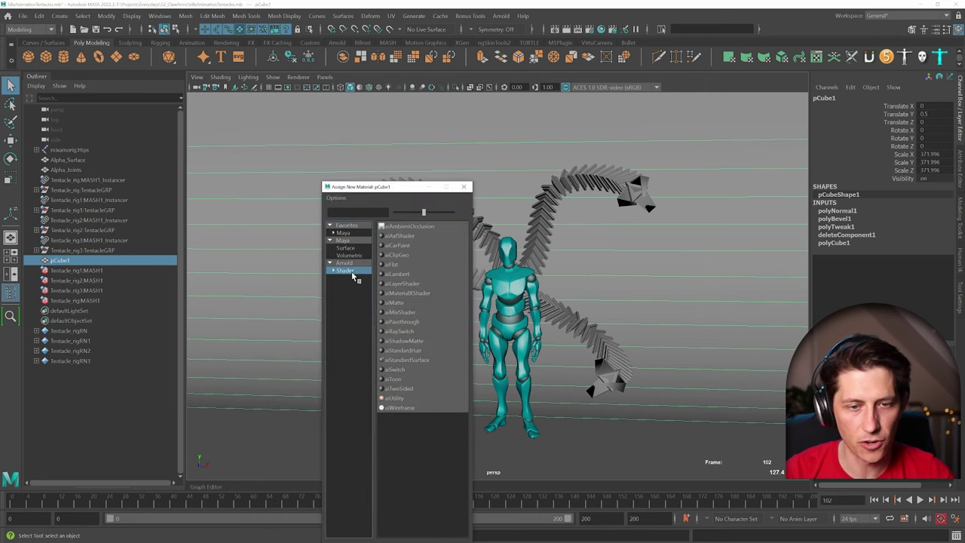
click(420, 361)
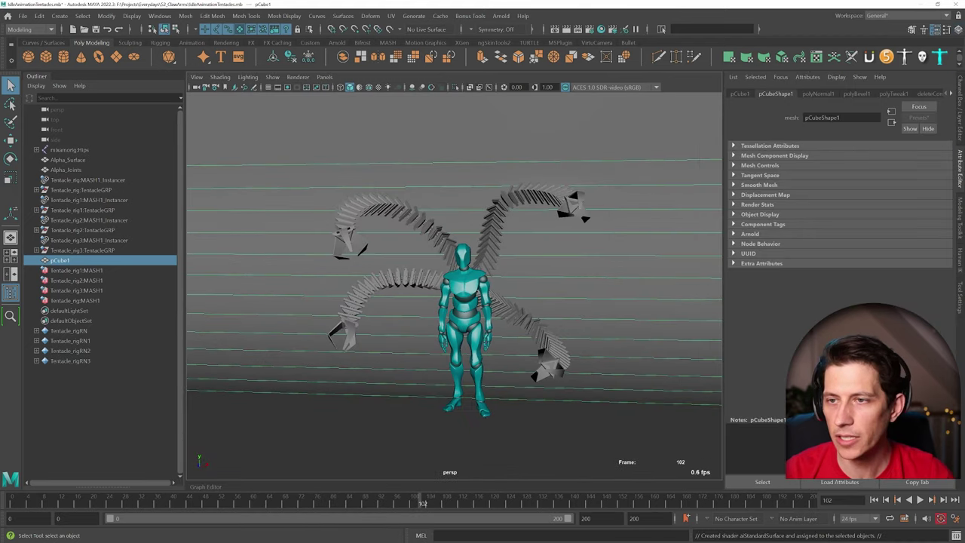
Step: Set aiStandardSurface1's Base Color to dark navy blue
click(949, 95)
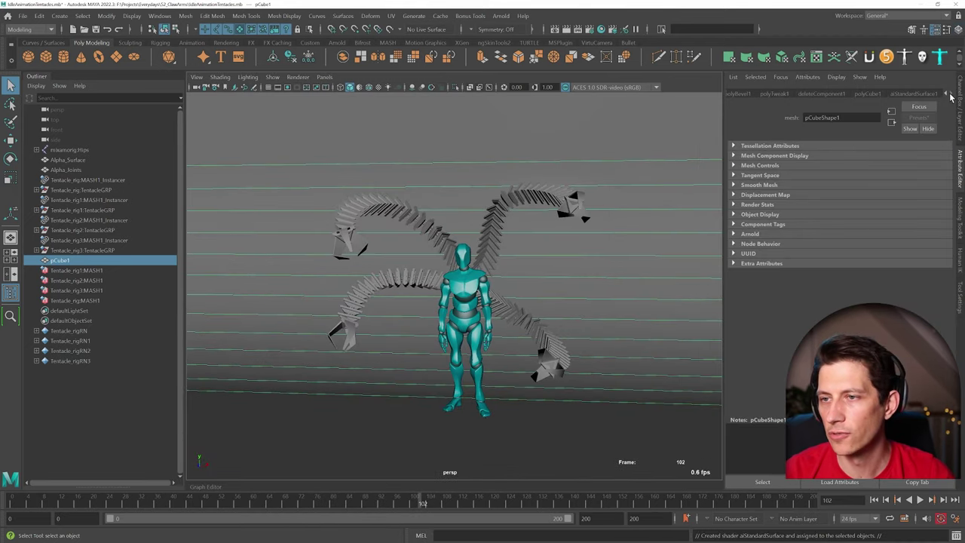
click(934, 94)
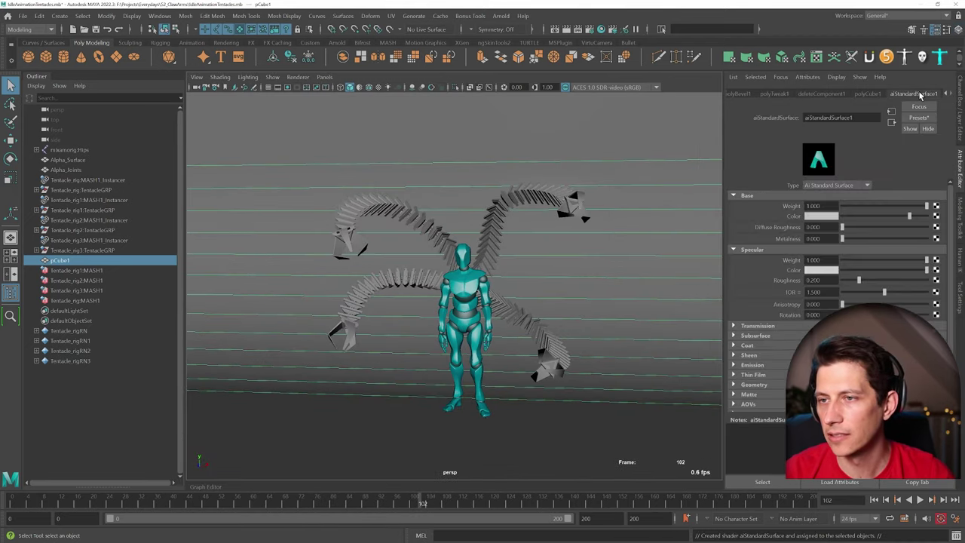
click(831, 217)
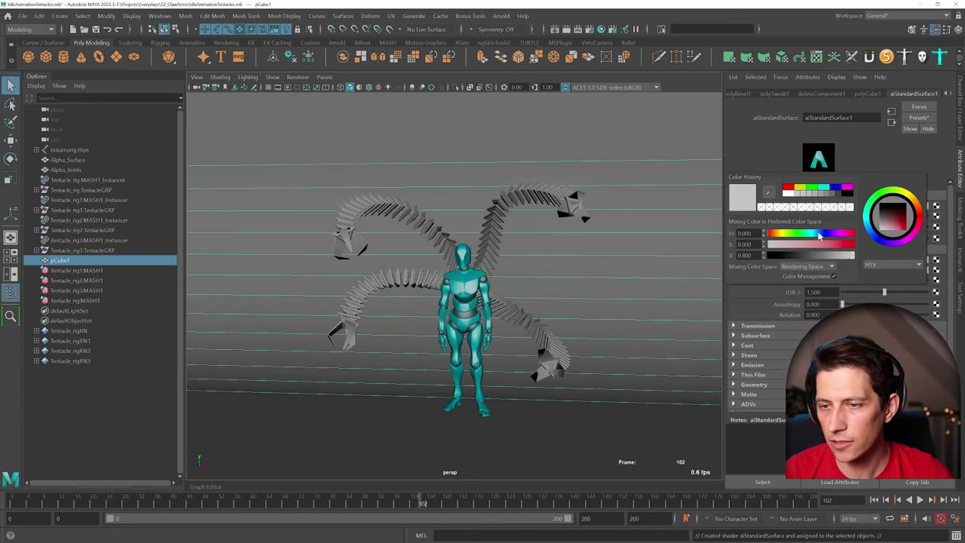
click(819, 235)
Step: Select the Alpha_Surface mesh and open the Alpha_Body_MAT colour picker
click(473, 282)
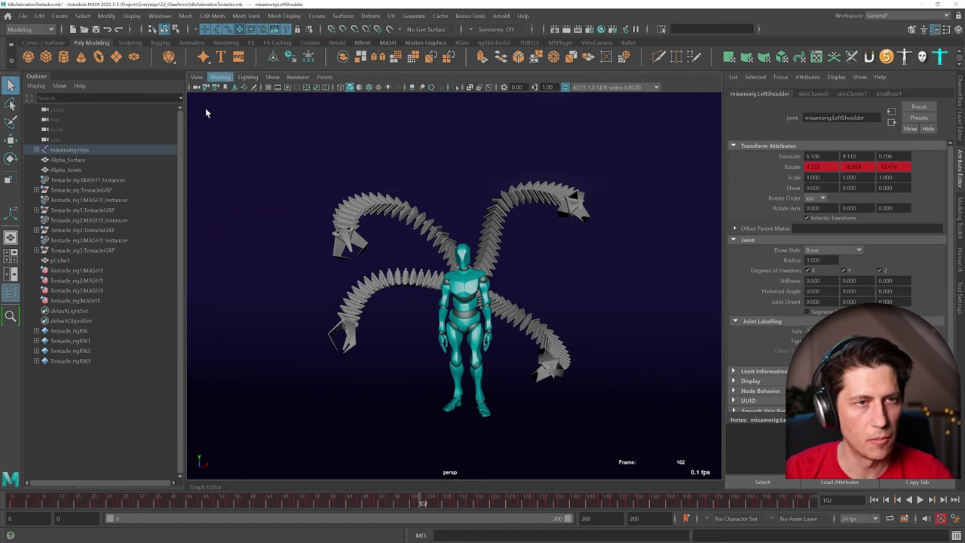
click(455, 314)
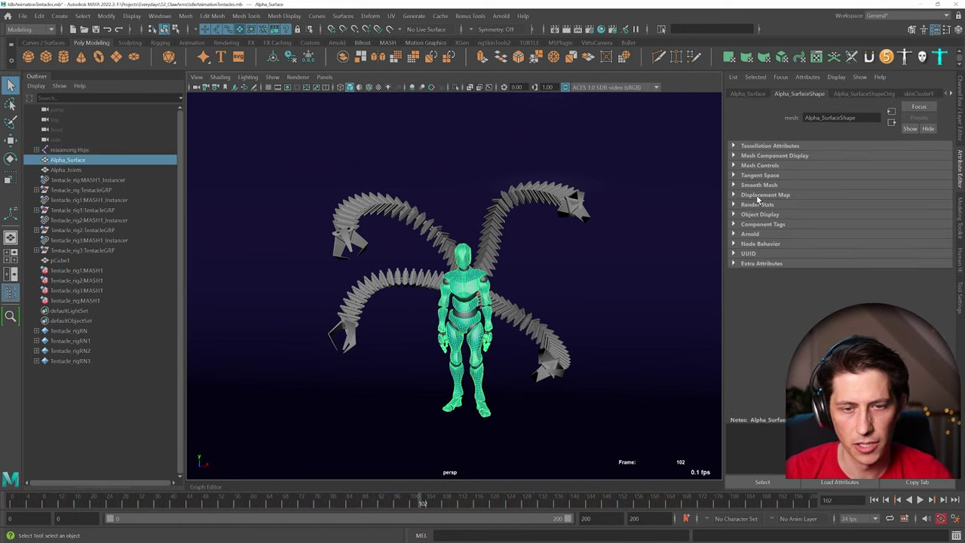
click(950, 95)
click(917, 94)
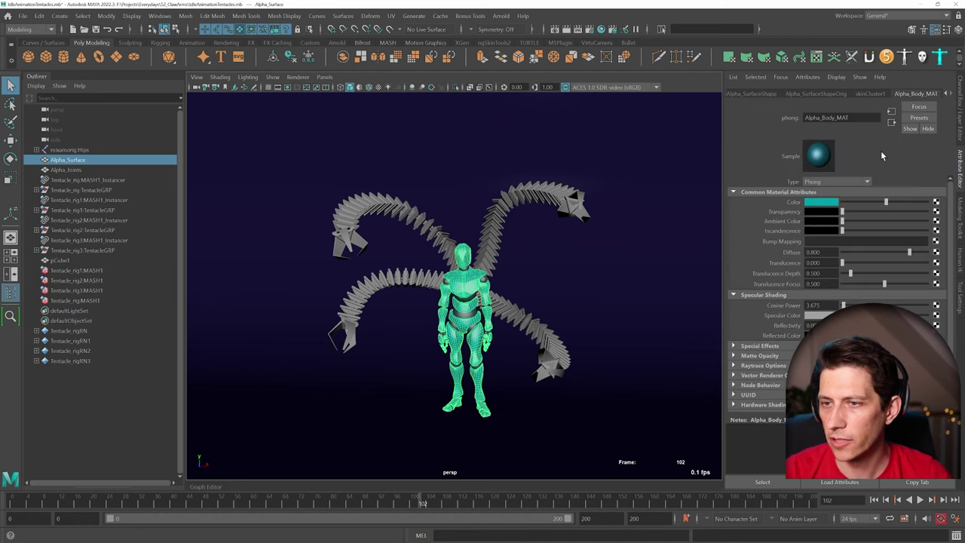
click(821, 202)
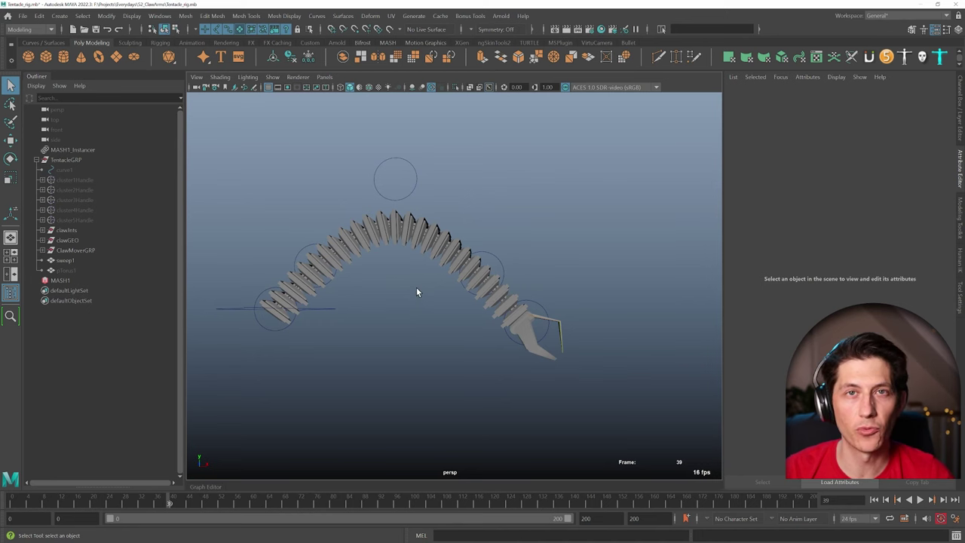
Step: Assign a new Arnold aiStandardSurface material to the tentacle's pTorus1
click(74, 271)
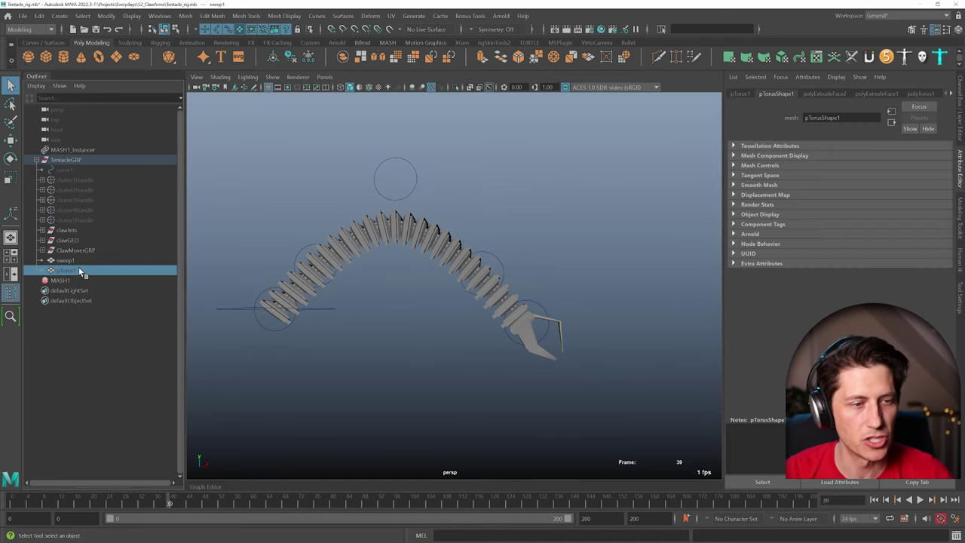
click(288, 277)
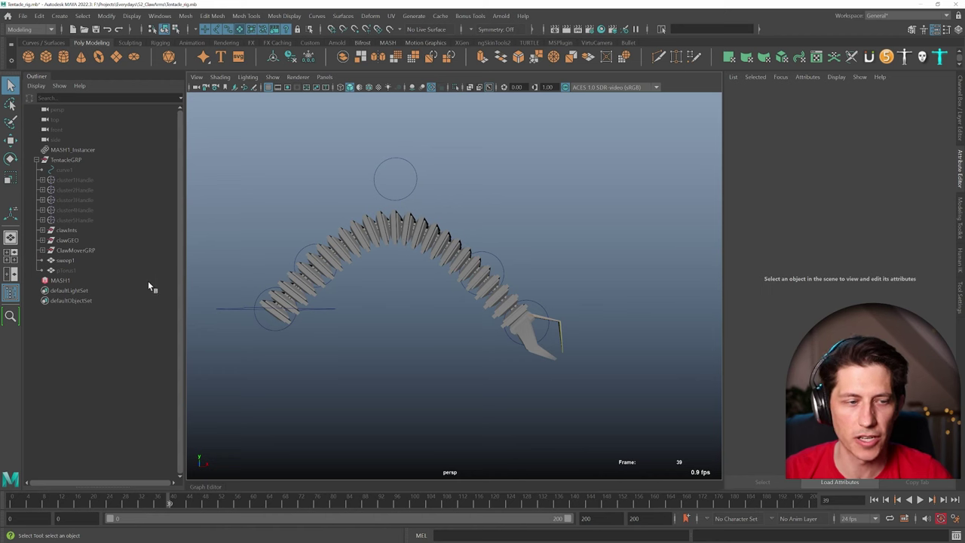
click(78, 270)
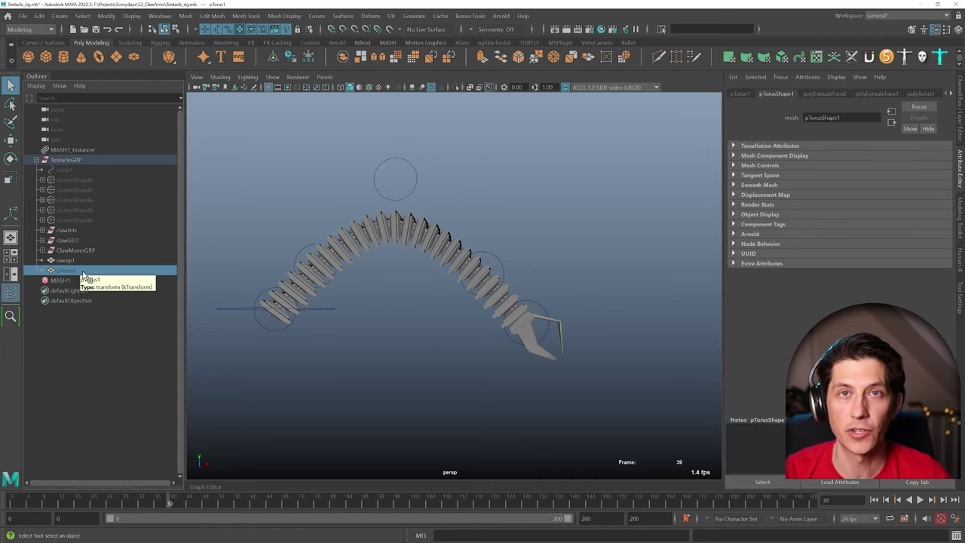
right_click(317, 294)
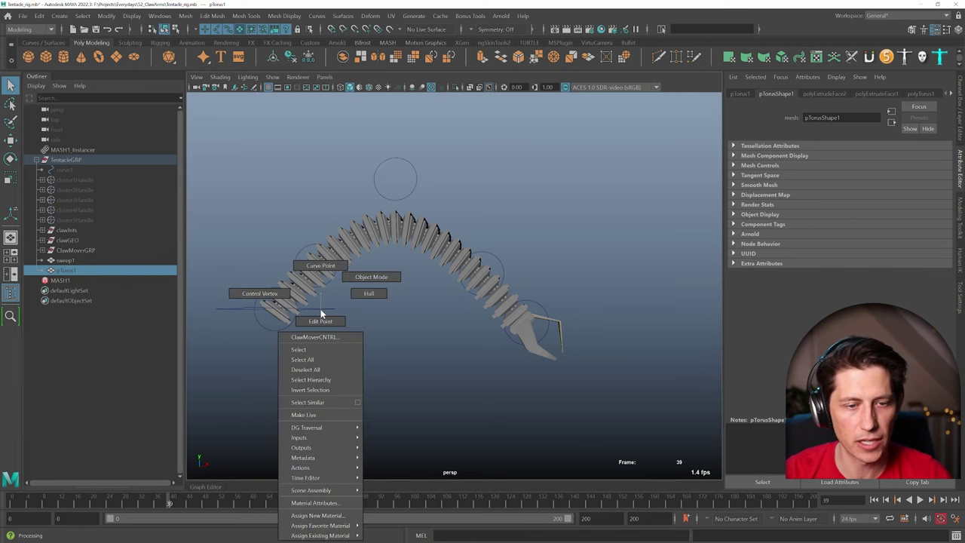
right_click(350, 263)
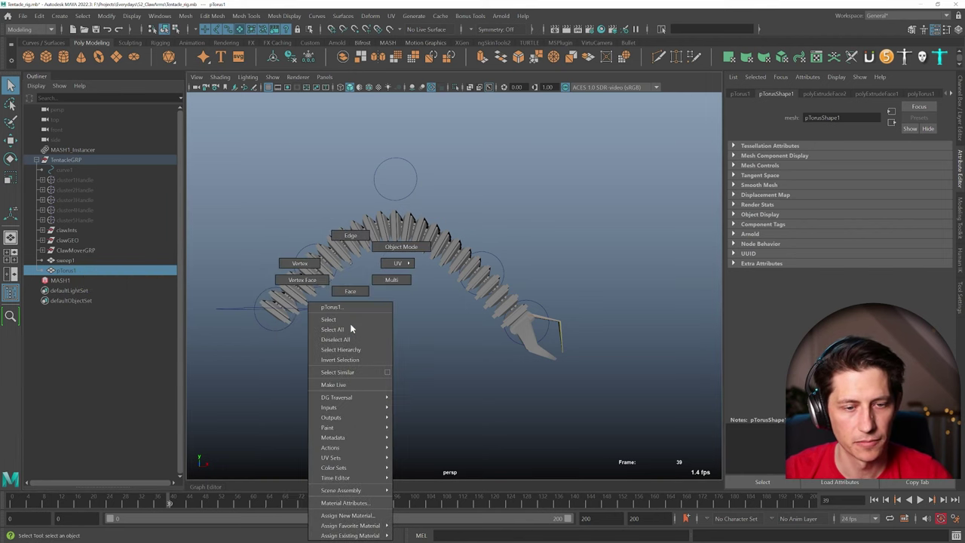
click(356, 518)
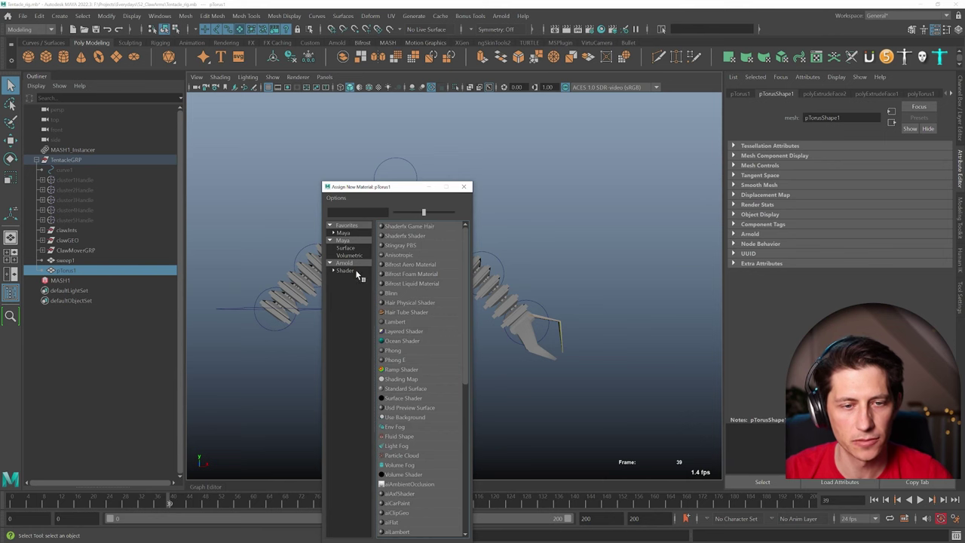
click(356, 271)
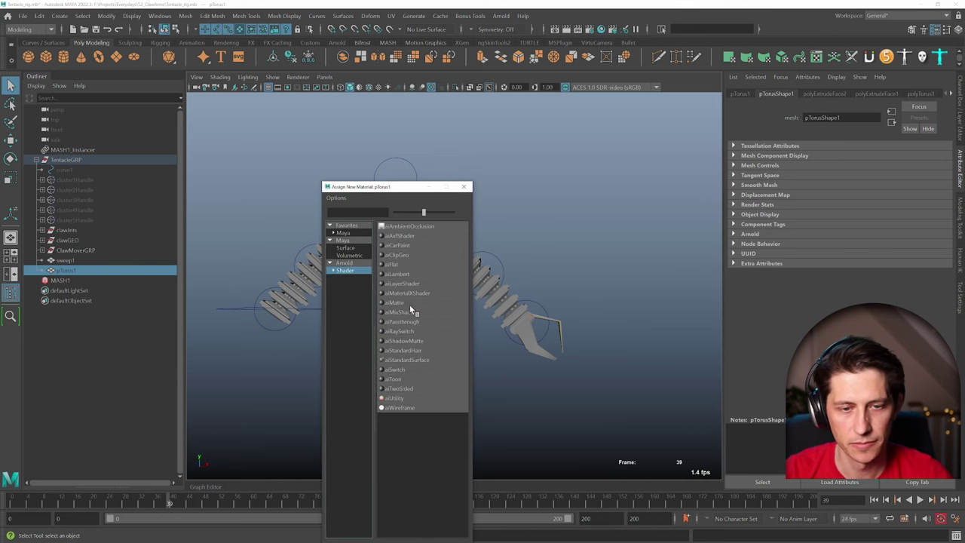
click(424, 361)
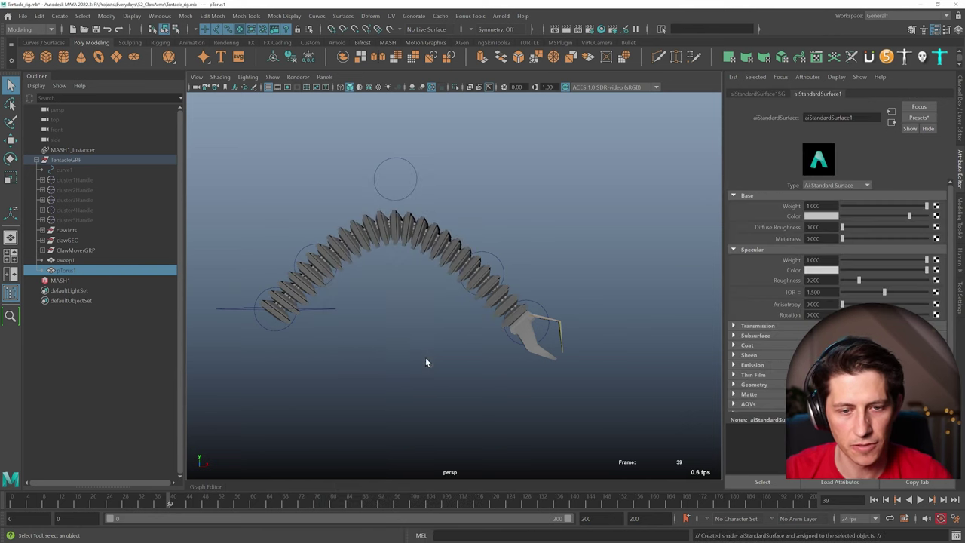
Step: Set the base colour picker's Mixing Color Space to Display Space
click(821, 217)
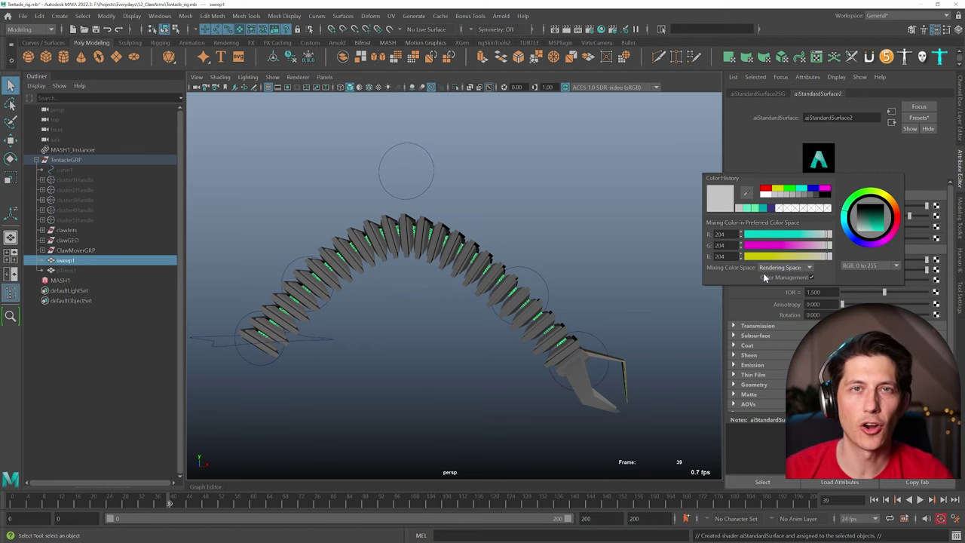
click(776, 270)
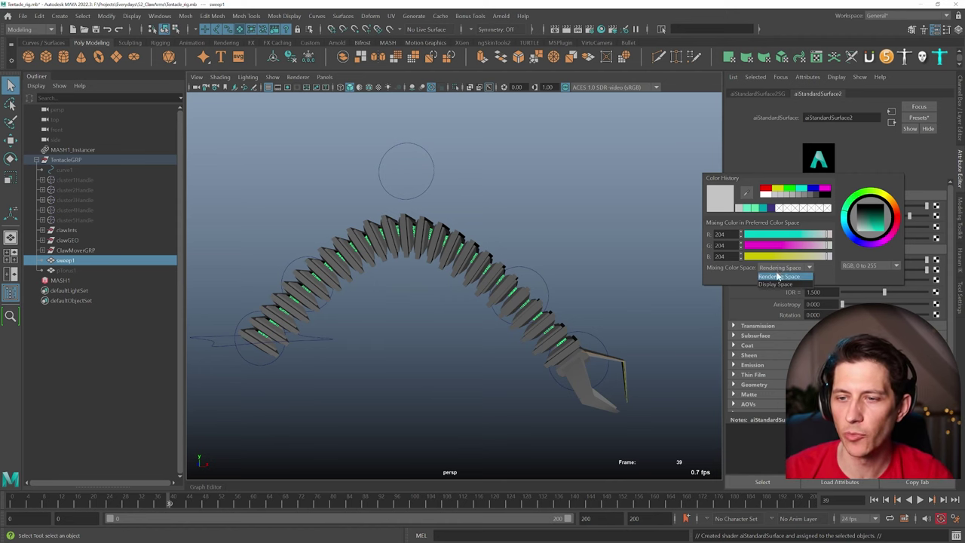
click(780, 284)
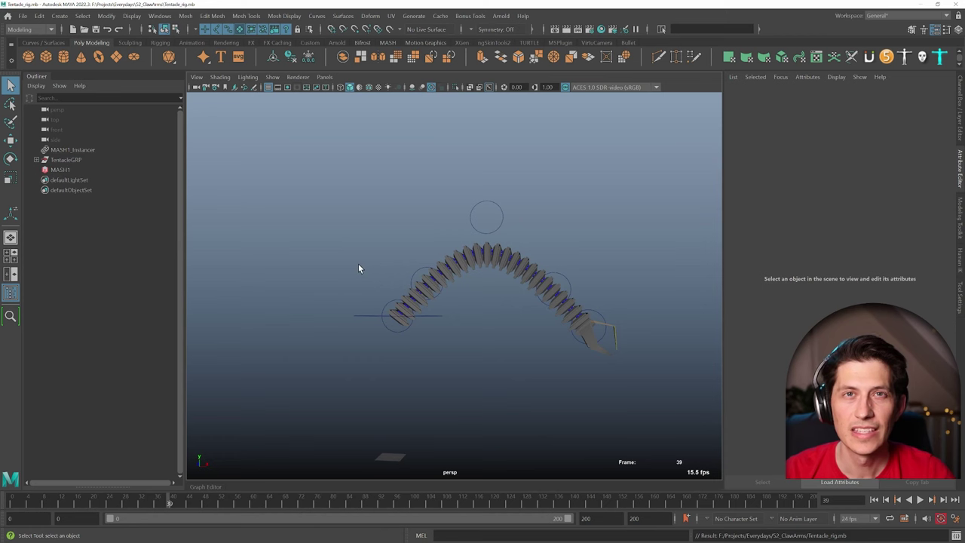
Step: Create a spotlight from the Rendering shelf and move it right of the character
click(22, 15)
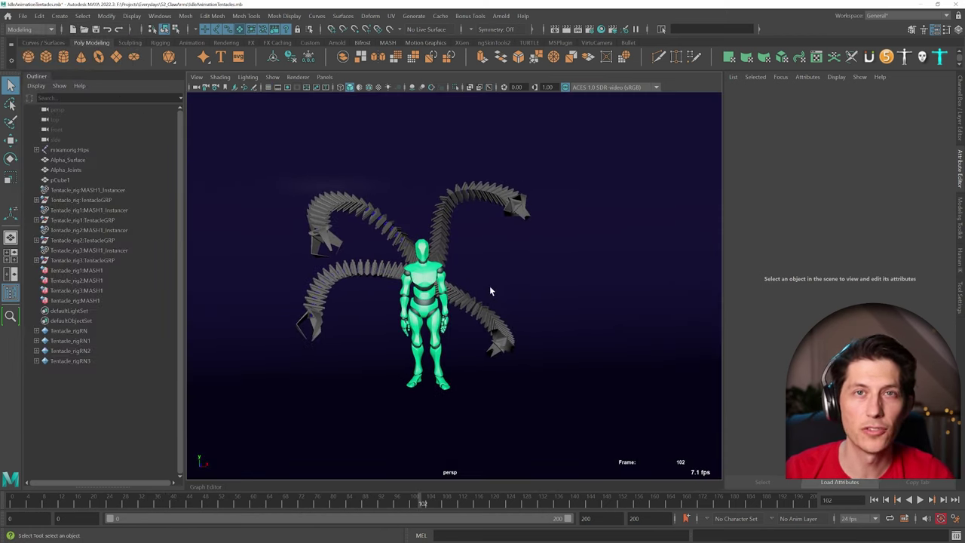
click(228, 43)
click(81, 56)
alt+drag(459, 323, 472, 300)
key(w)
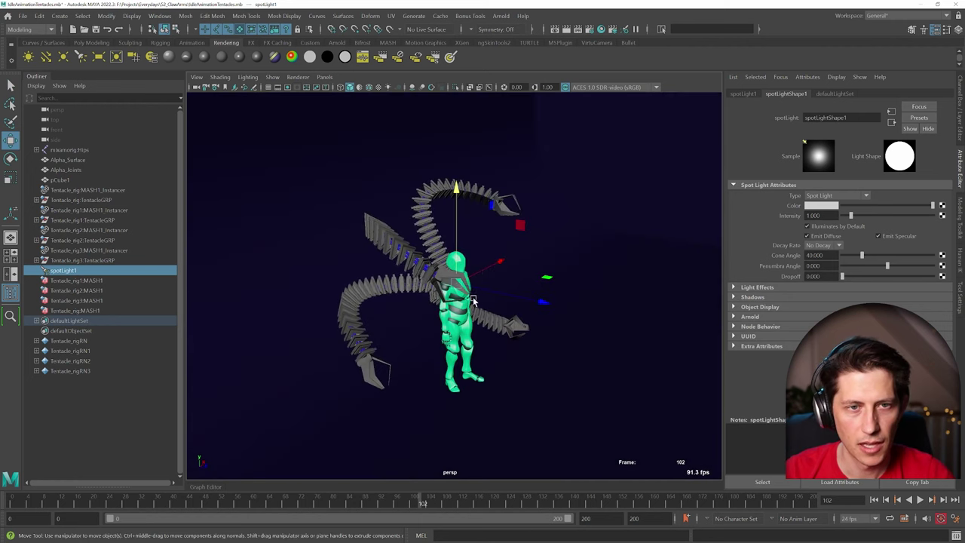
drag(517, 235, 690, 210)
Step: Turn on viewport lighting and shadows, then rotate the spotlight down onto the character
alt+drag(568, 247, 378, 151)
click(388, 87)
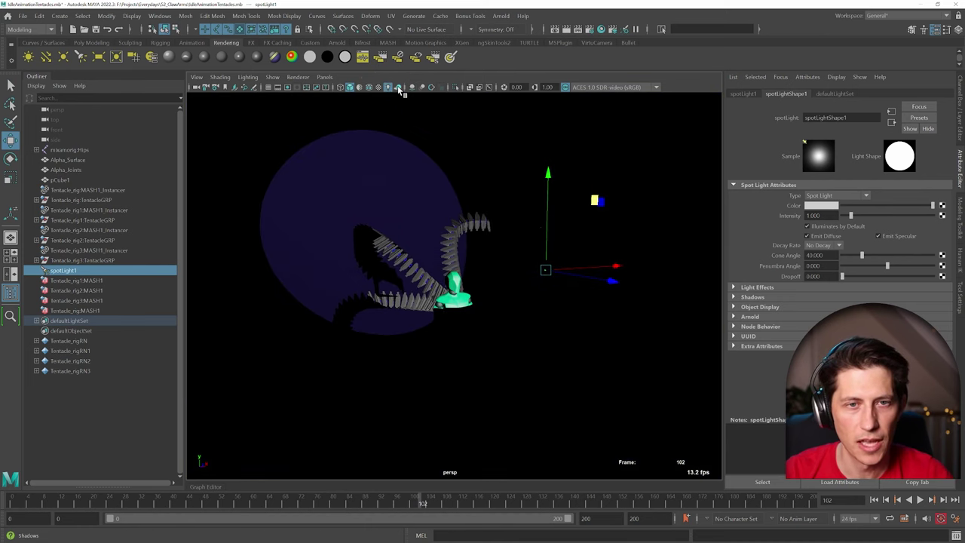
click(400, 88)
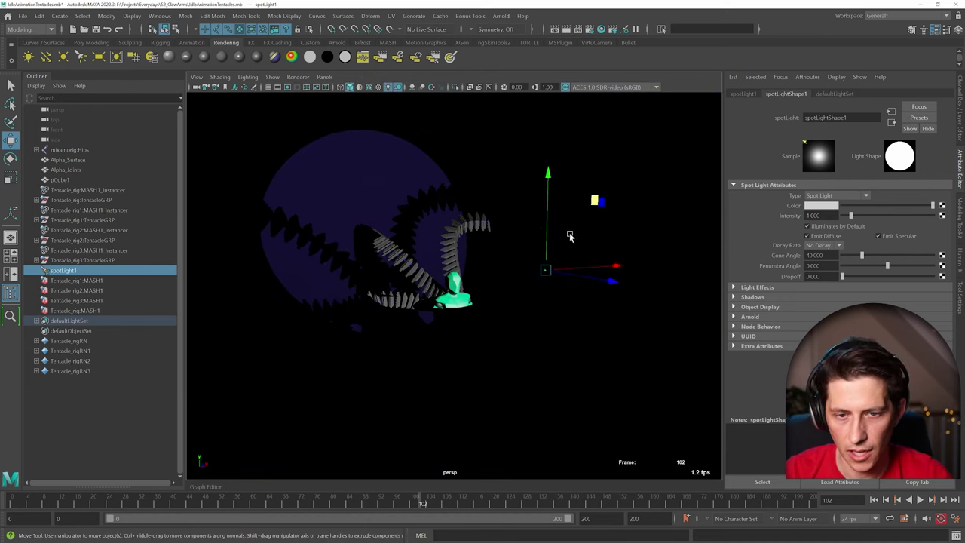
key(f)
key(e)
drag(517, 265, 501, 234)
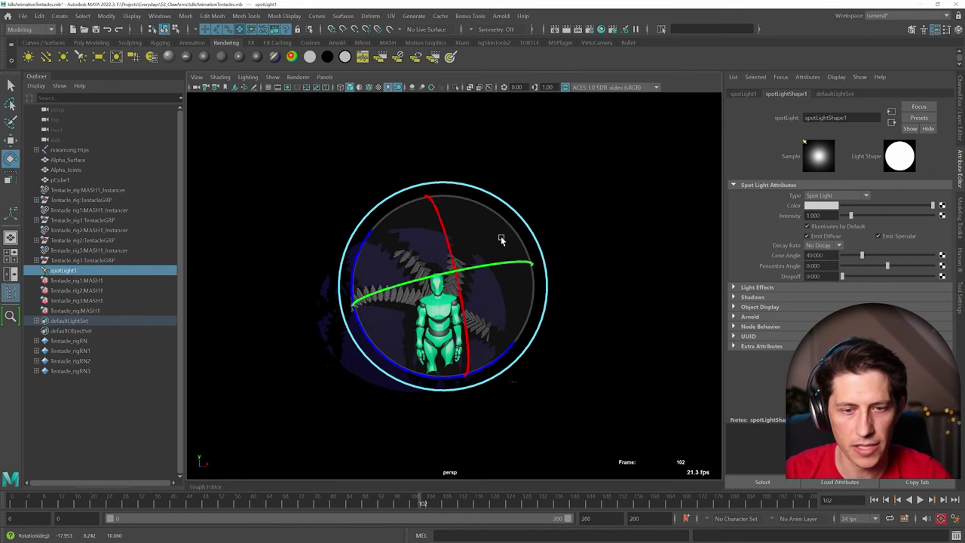
Step: Look through the spotlight to re-aim it and widen its Cone Angle to 60
click(324, 76)
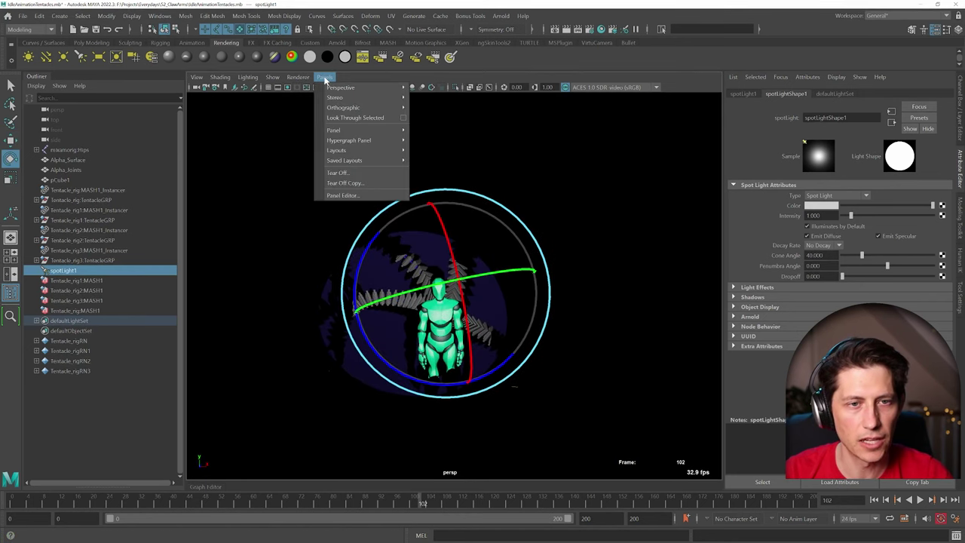
click(351, 121)
scroll(273, 277, up, 1)
alt+drag(273, 277, 462, 289)
scroll(476, 288, up, 1)
scroll(462, 303, down, 1)
drag(864, 258, 932, 266)
Step: Set the spotlight's Decay Rate to Linear and its Intensity to 200
click(837, 245)
click(833, 261)
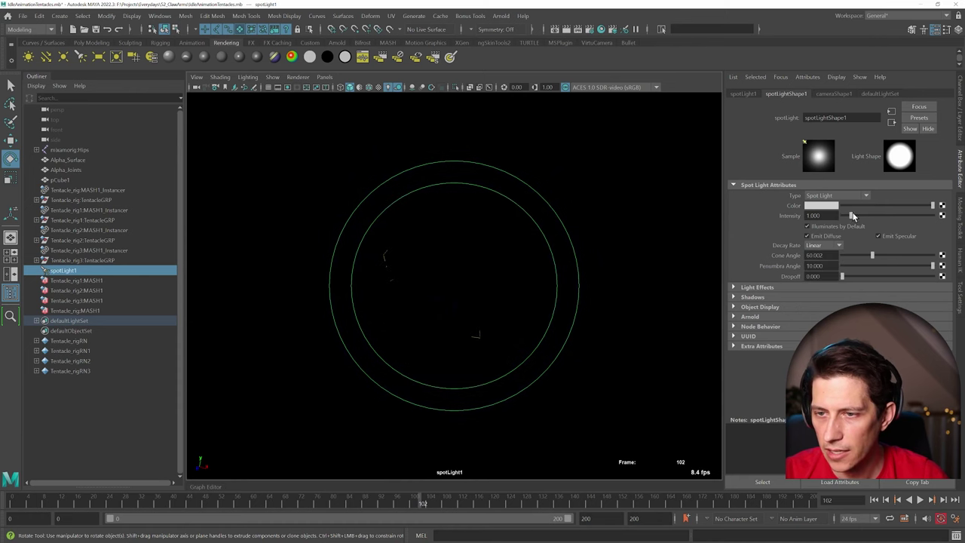
double_click(814, 216)
text(100)
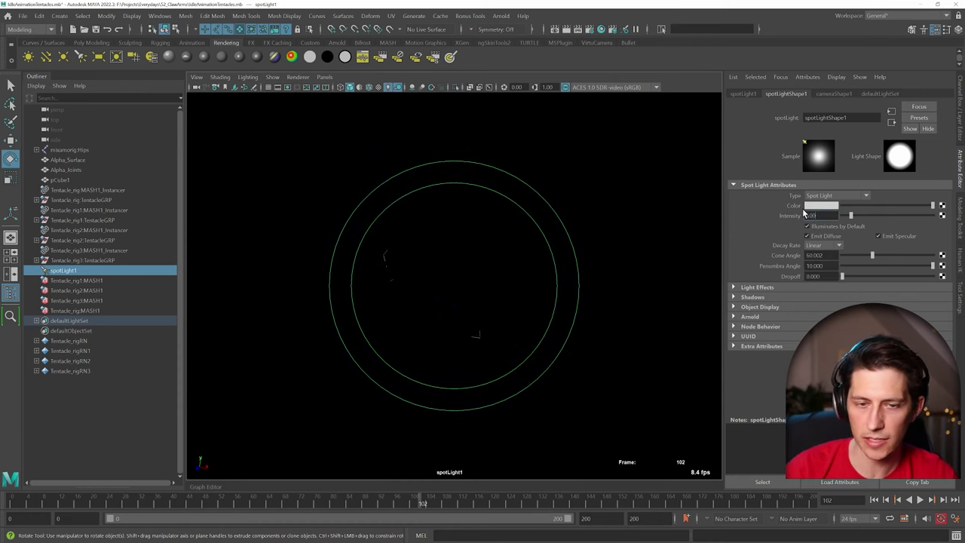
key(Return)
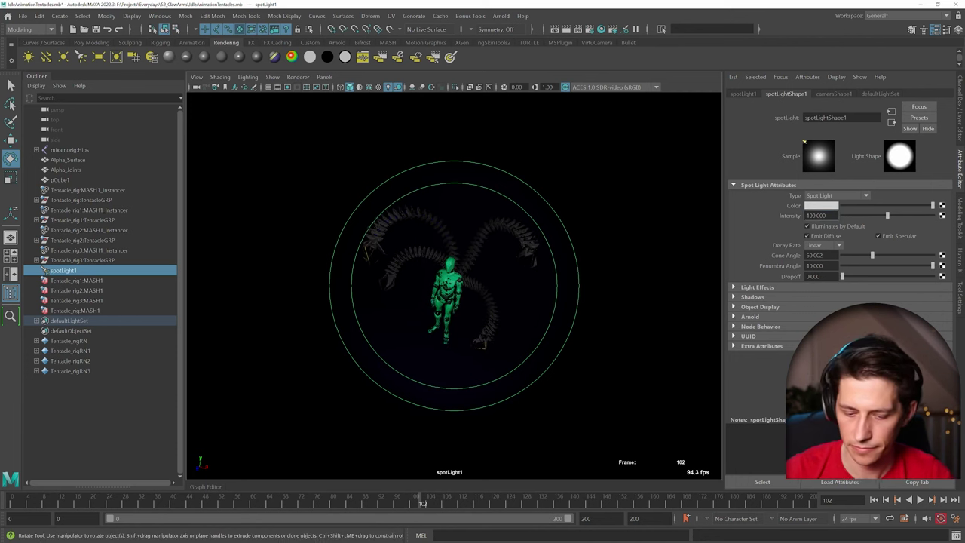
text(2)
key(Return)
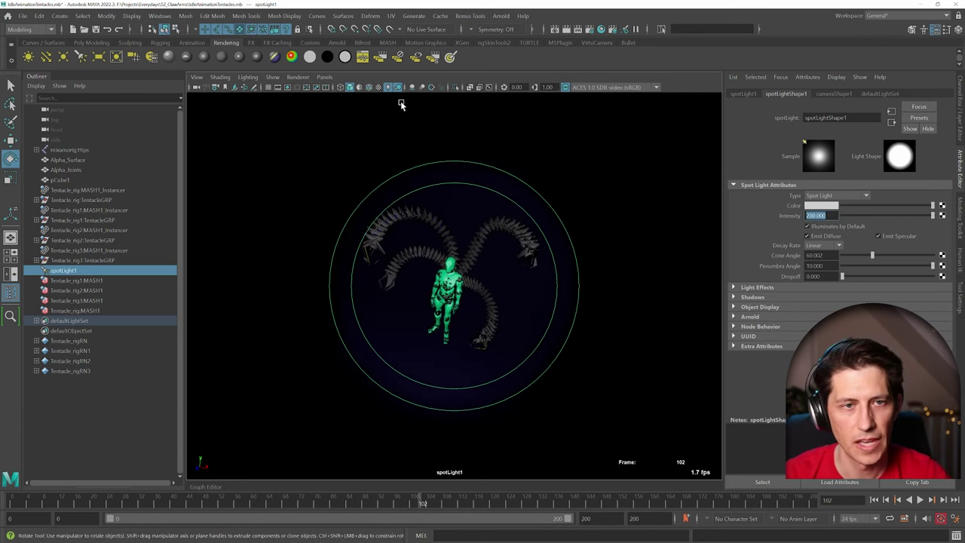
Step: Return to the perspective camera and reselect spotLight1 with scene lighting shown
click(432, 231)
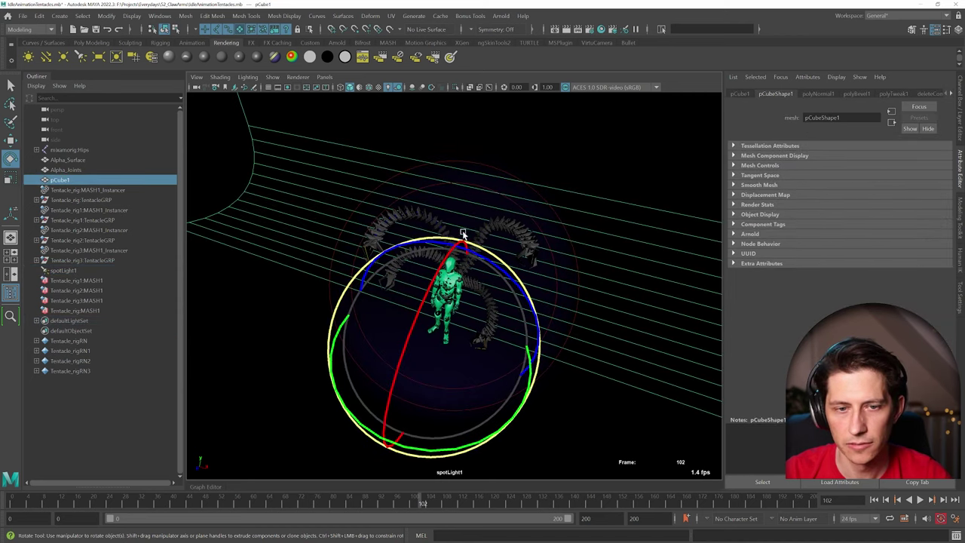
key(space)
drag(470, 237, 536, 241)
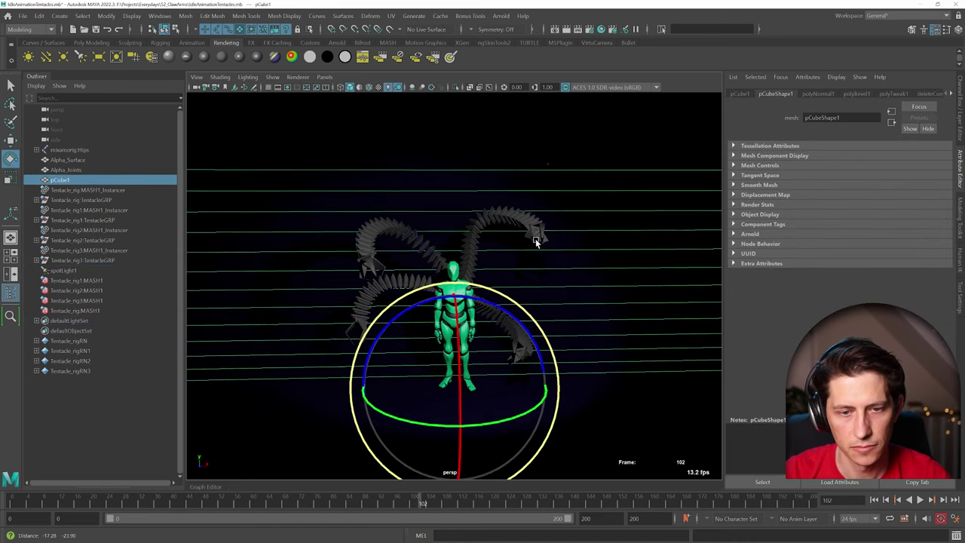
scroll(536, 241, down, 3)
key(w)
alt+drag(506, 278, 459, 276)
key(7)
key(ctrl+z)
Step: Duplicate the spotlight and rotate the copy to aim at the character
key(ctrl+d)
alt+drag(595, 257, 416, 209)
key(e)
drag(481, 203, 444, 317)
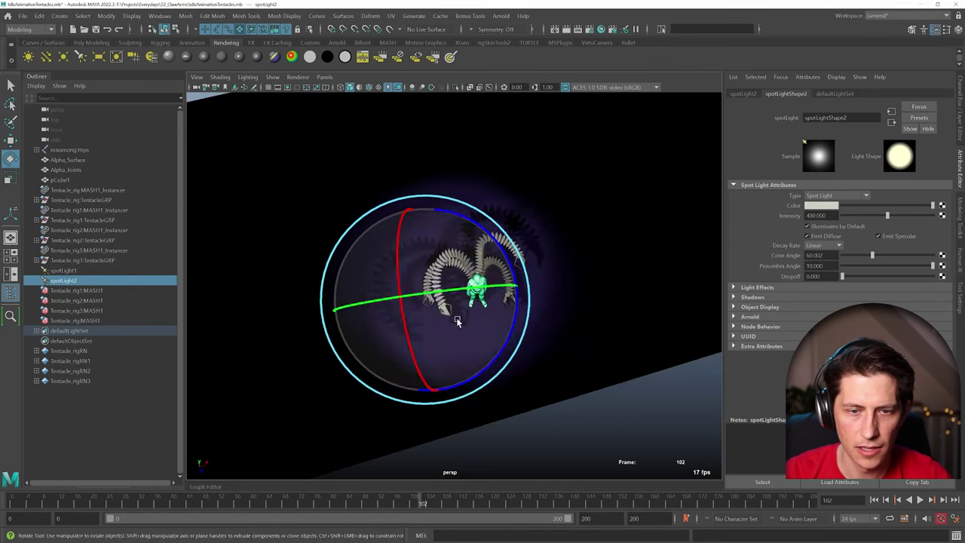
key(w)
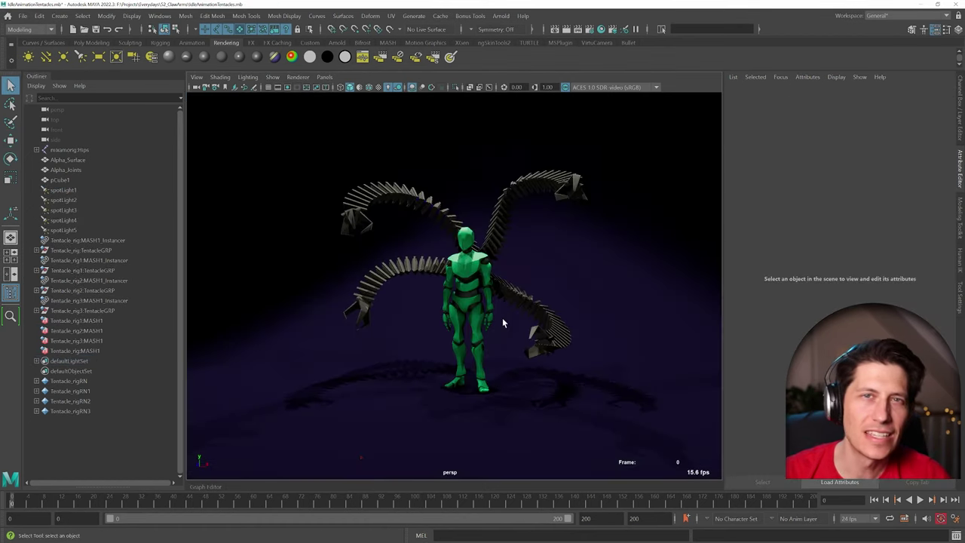
alt+drag(547, 310, 525, 302)
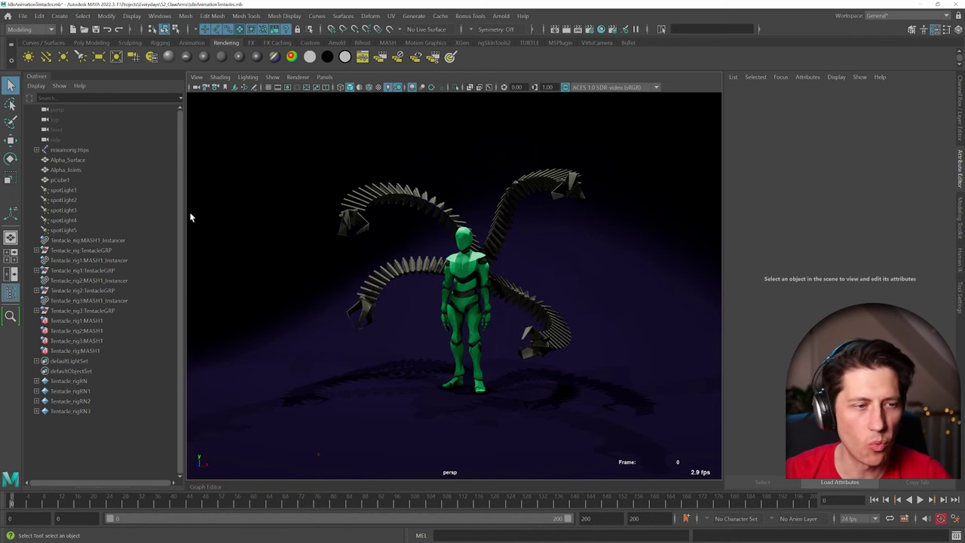
Step: Select spotLight1 and render a preview in the Arnold RenderView
click(65, 190)
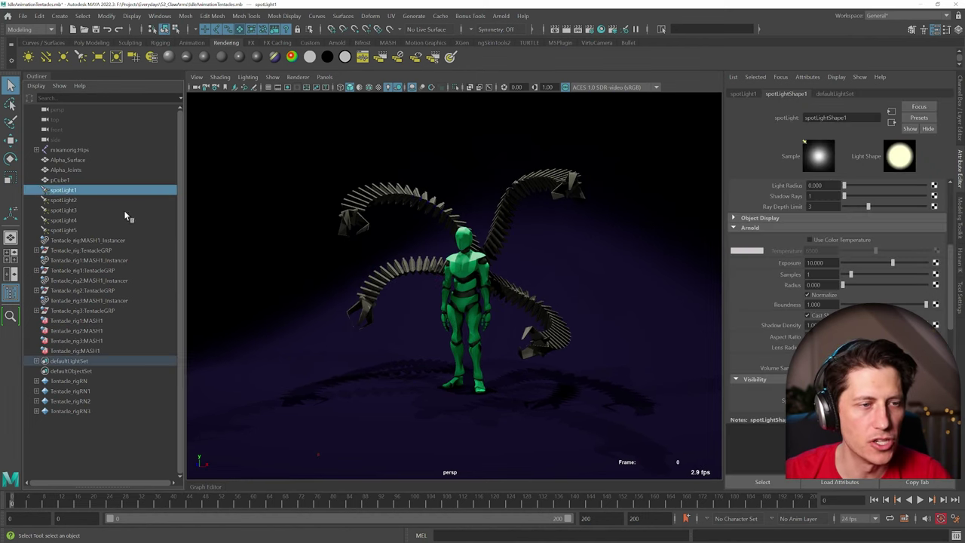
click(767, 228)
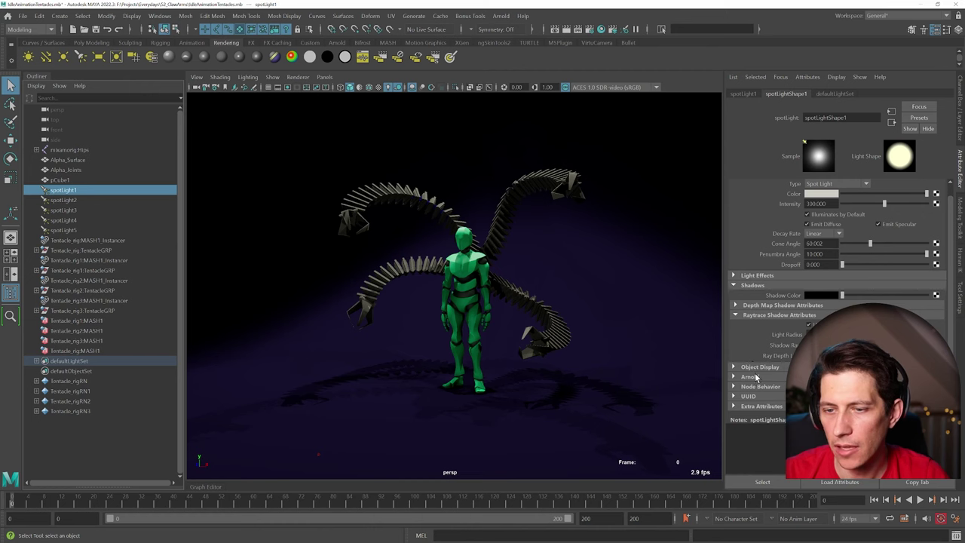
click(501, 16)
click(534, 46)
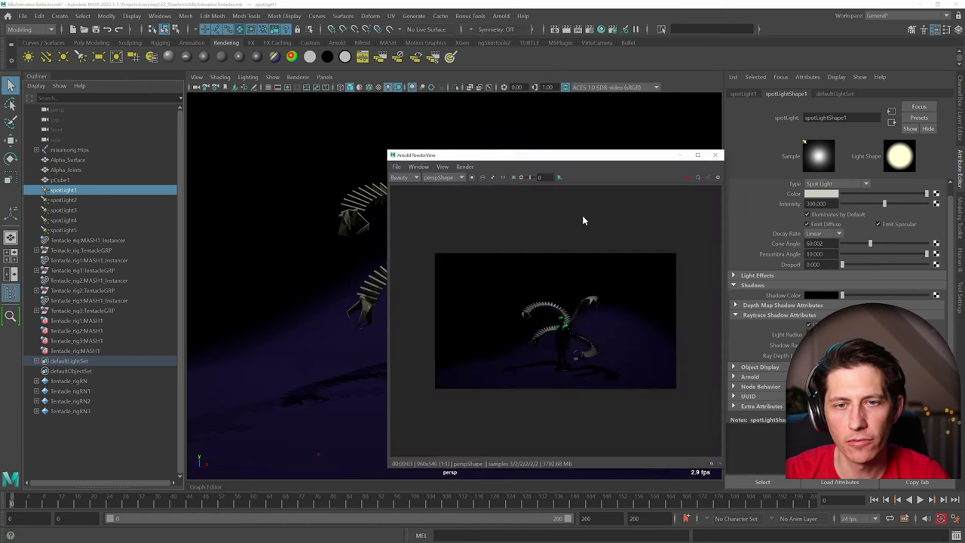
click(692, 180)
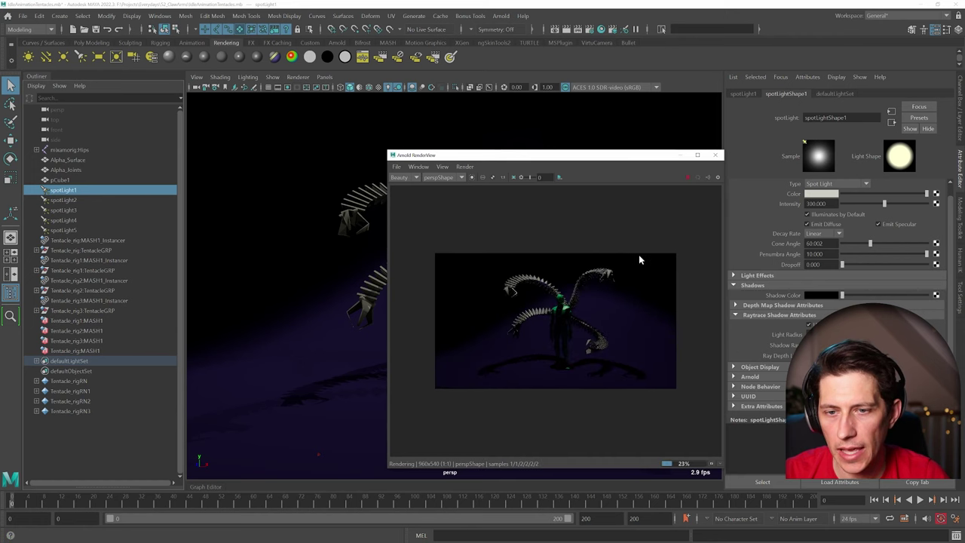
drag(486, 155, 466, 154)
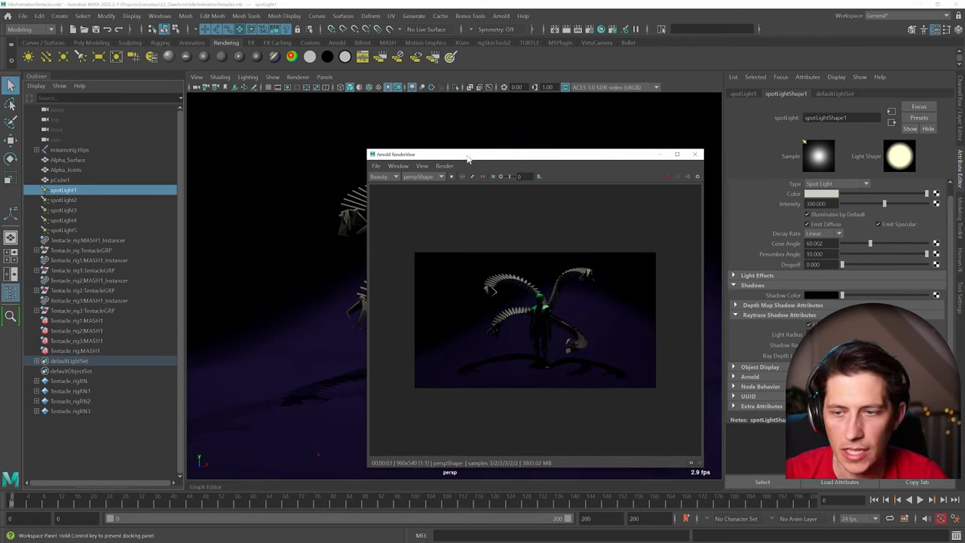
Step: Select spotLight2 to adjust its light settings, then orbit closer to the character
click(760, 316)
click(753, 347)
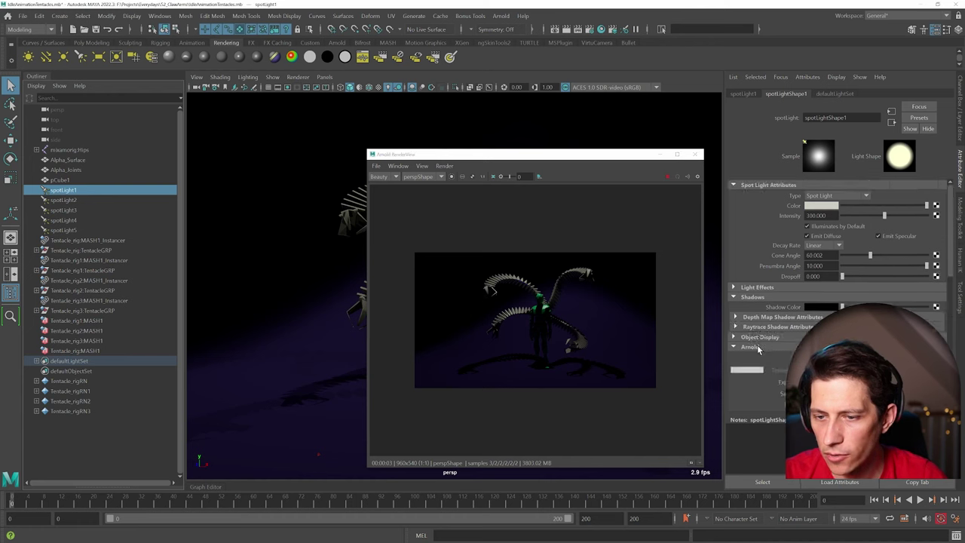
click(84, 199)
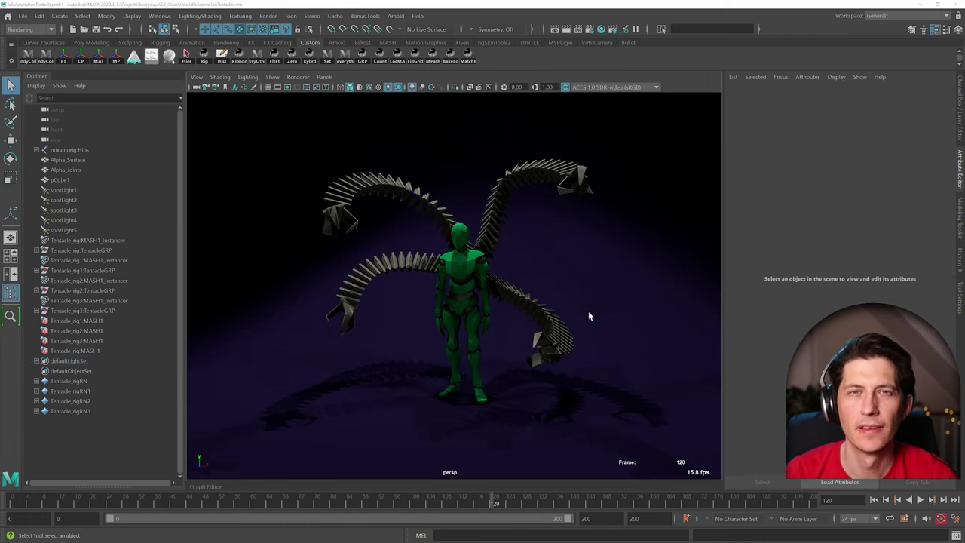
alt+drag(588, 311, 475, 289)
alt+right_drag(474, 289, 462, 310)
mouse_move(462, 311)
alt+mouse_down()
mouse_move(451, 300)
mouse_move(477, 301)
alt+mouse_up()
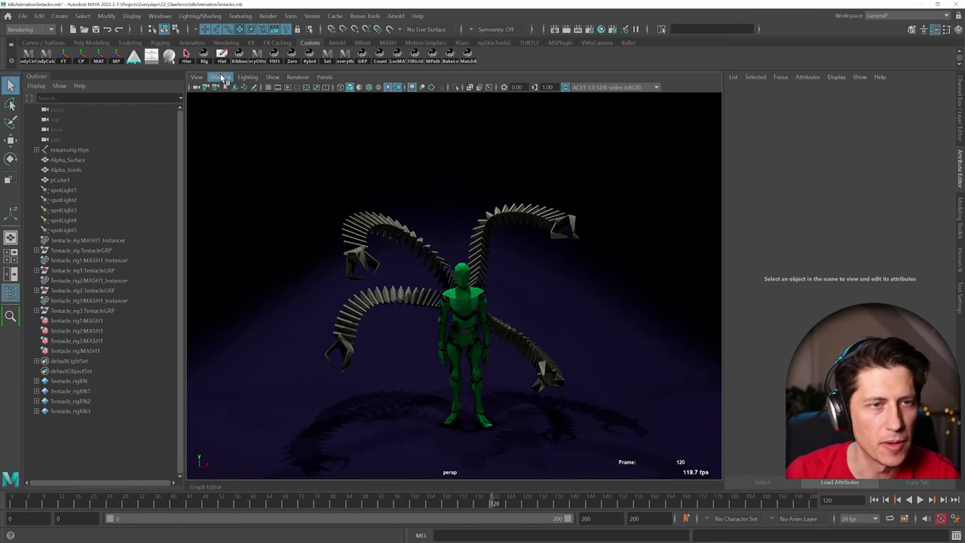
Step: Shade the viewport with the default material and select a tentacle's tip control
click(220, 77)
click(239, 158)
mouse_move(445, 226)
alt+mouse_down()
mouse_move(437, 181)
mouse_move(458, 264)
mouse_move(497, 277)
alt+mouse_up()
alt+right_drag(498, 278, 516, 273)
click(499, 282)
mouse_move(499, 282)
alt+mouse_down()
mouse_move(482, 286)
mouse_move(513, 220)
mouse_move(494, 268)
alt+mouse_up()
Step: Move the tentacle tip control and scrub ahead, watching its channel values
key(e)
key(w)
drag(493, 268, 472, 285)
click(959, 36)
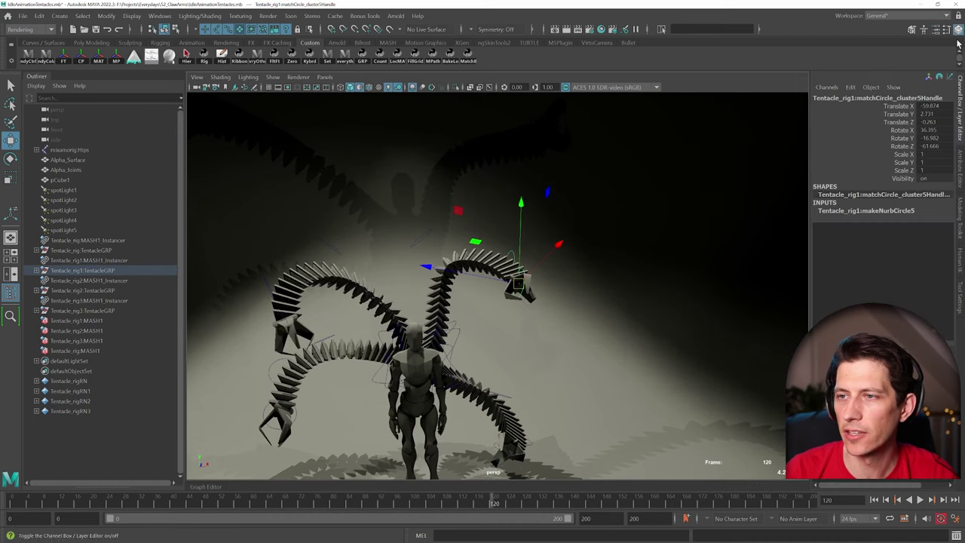
drag(535, 254, 599, 278)
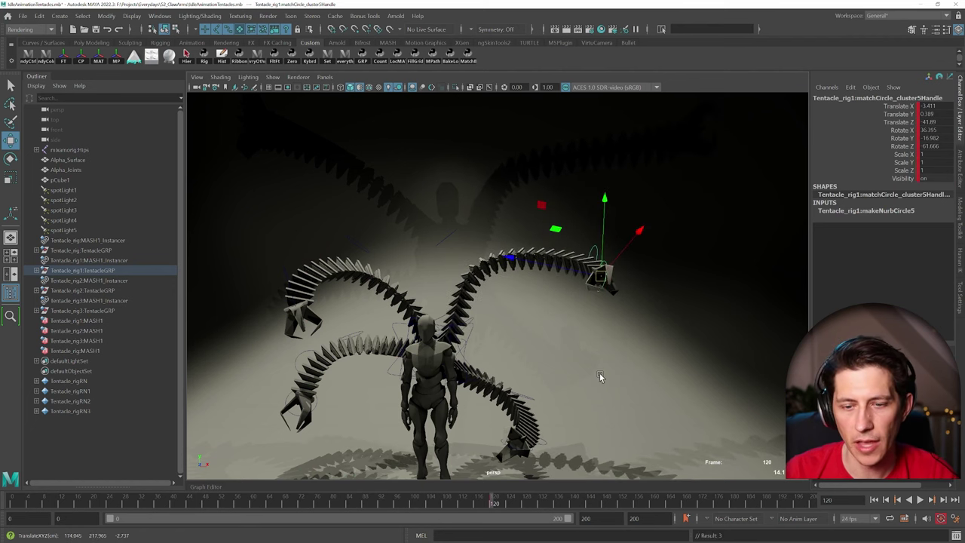
drag(507, 499, 621, 499)
drag(601, 274, 515, 299)
Step: At frame 120 stretch the tentacle tip to the right, then select Tentacle_rig1:MASH1
key(alt+v)
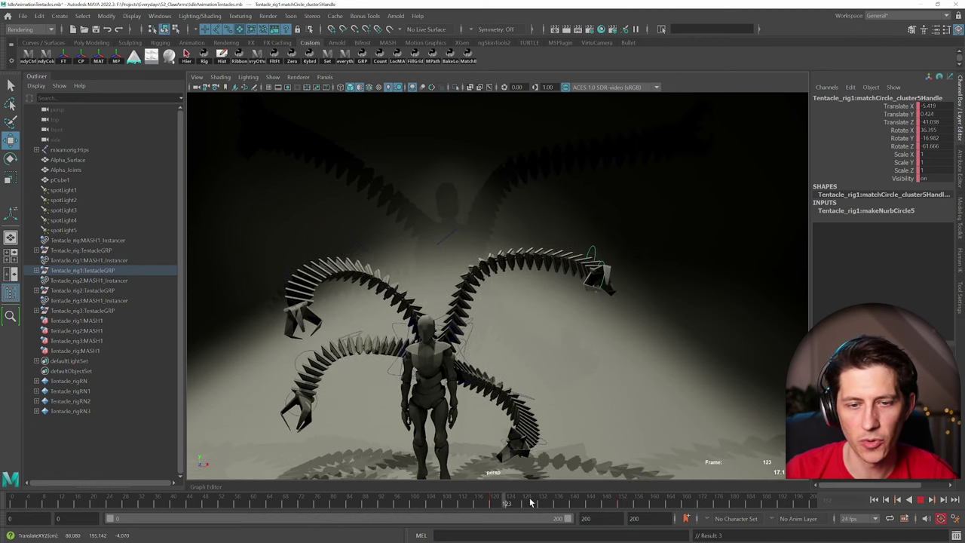
drag(626, 500, 619, 503)
click(494, 503)
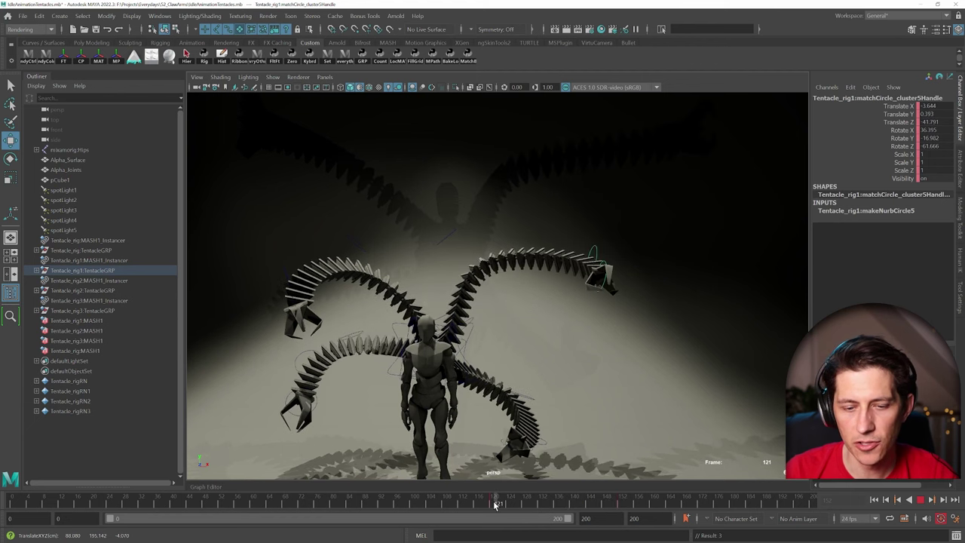
drag(599, 277, 525, 317)
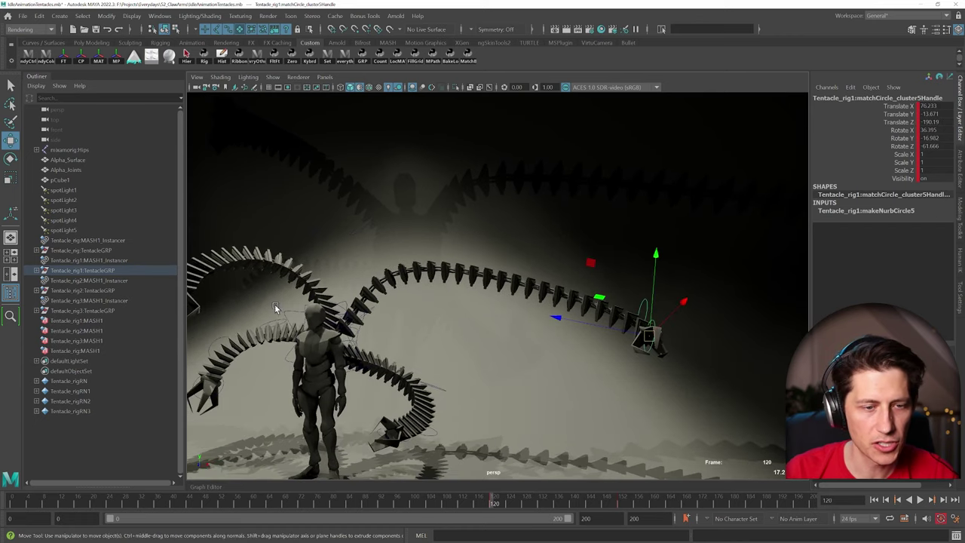
click(57, 271)
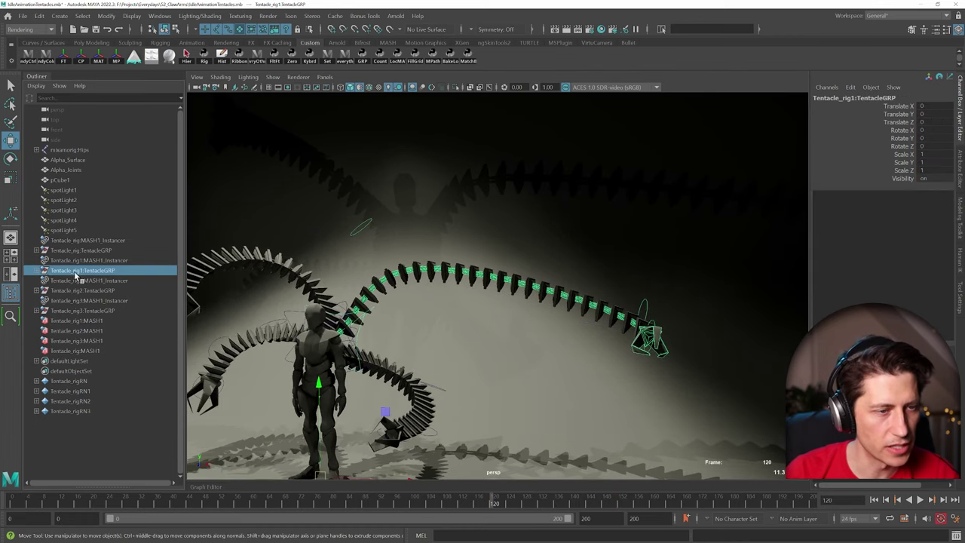
click(91, 321)
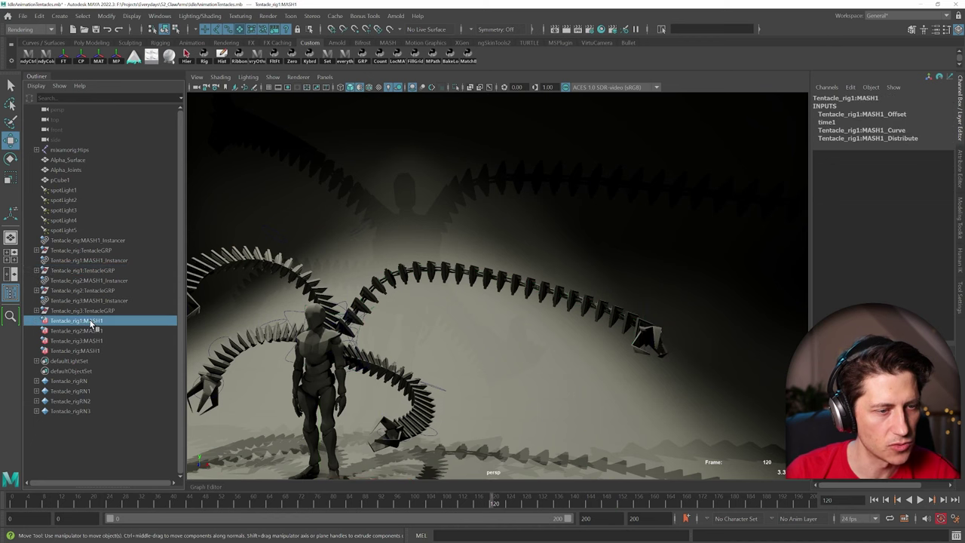
Step: Increase MASH1_Distribute Number of Points from 25 to 44 in the Attribute Editor
click(935, 30)
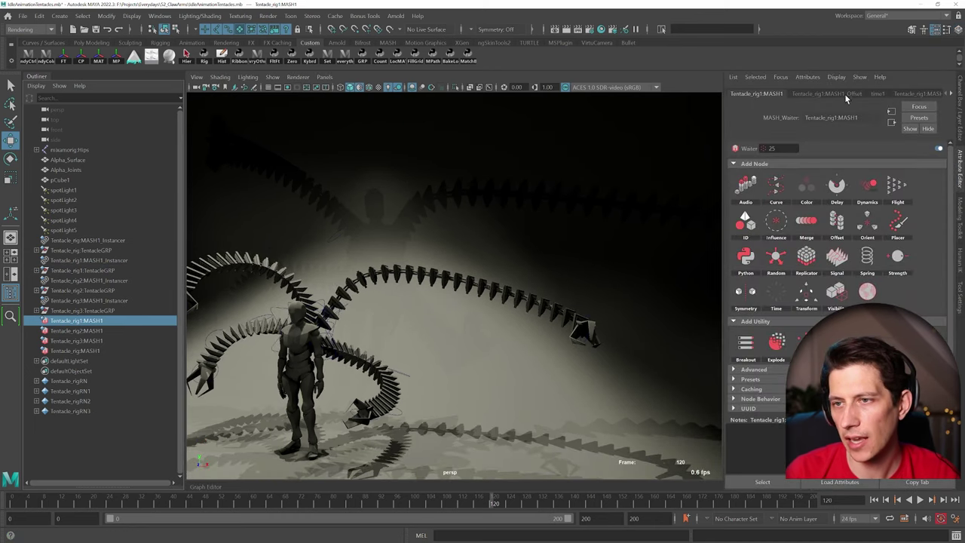
click(916, 94)
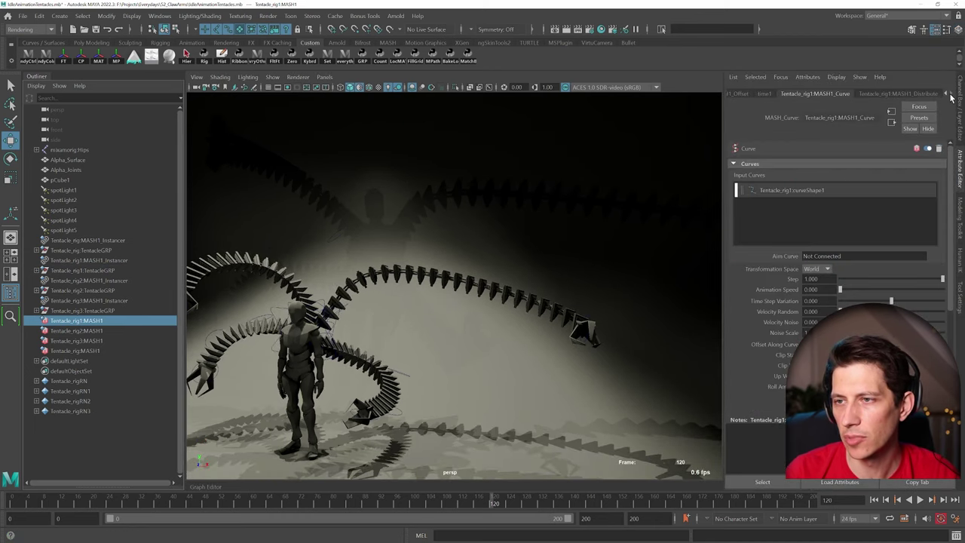
mouse_move(867, 167)
mouse_down()
mouse_move(888, 168)
mouse_move(866, 166)
mouse_up()
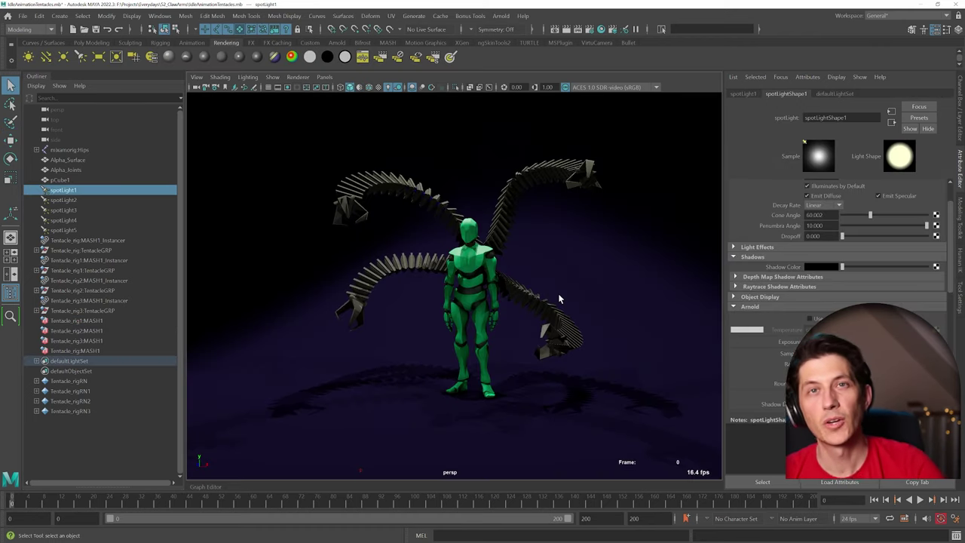
right_click(342, 504)
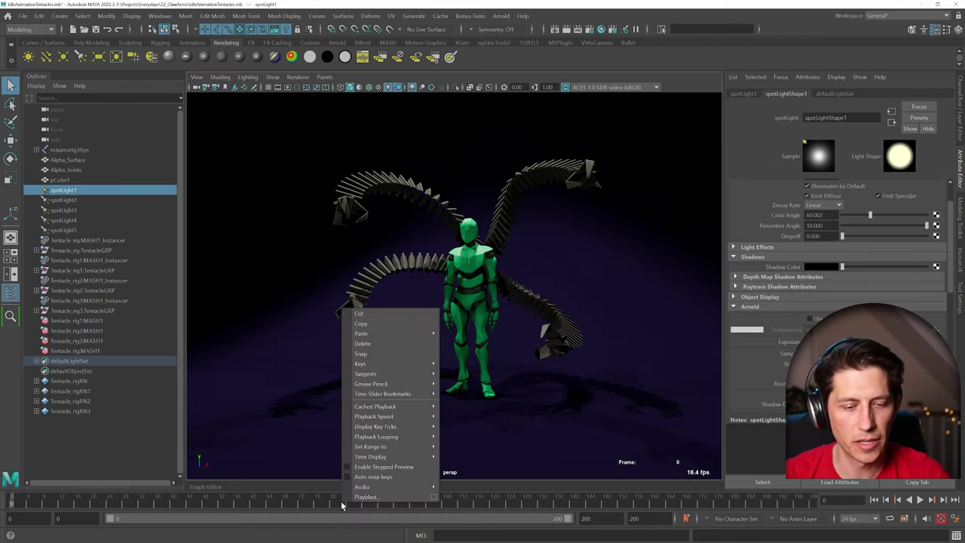
click(433, 497)
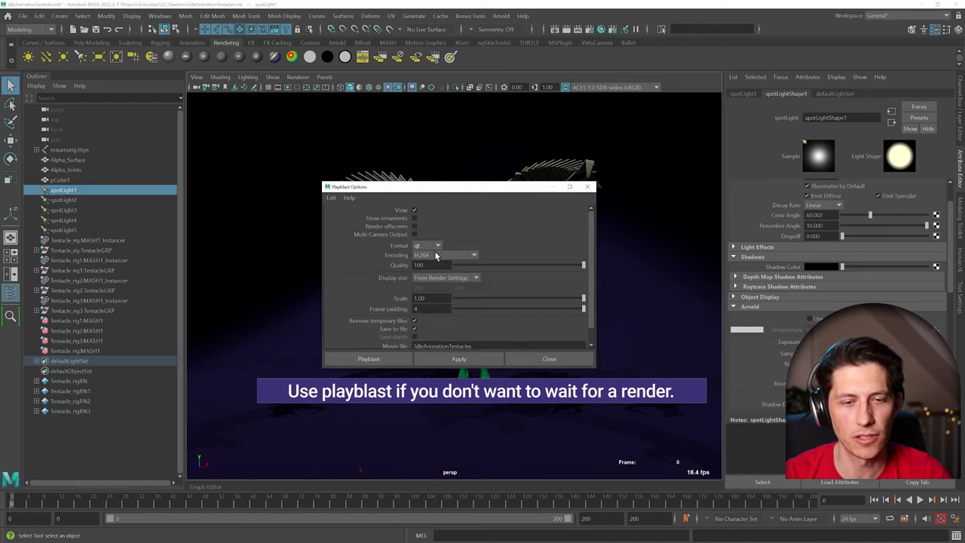
scroll(377, 334, down, 1)
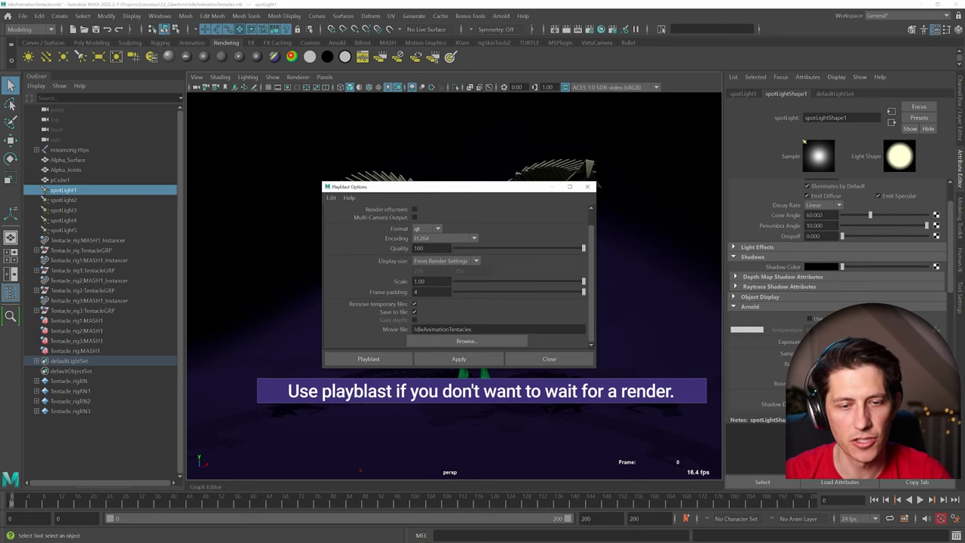
click(413, 313)
click(413, 313)
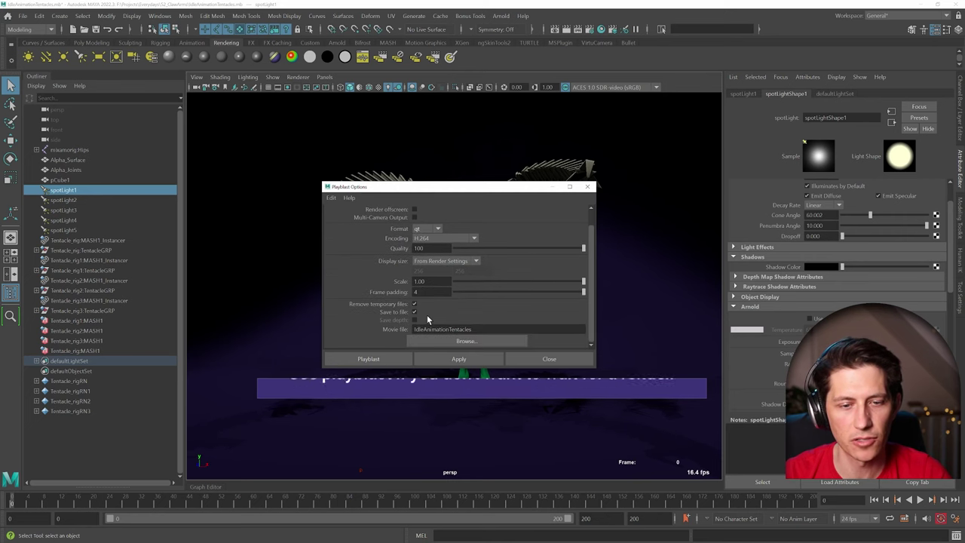
click(587, 187)
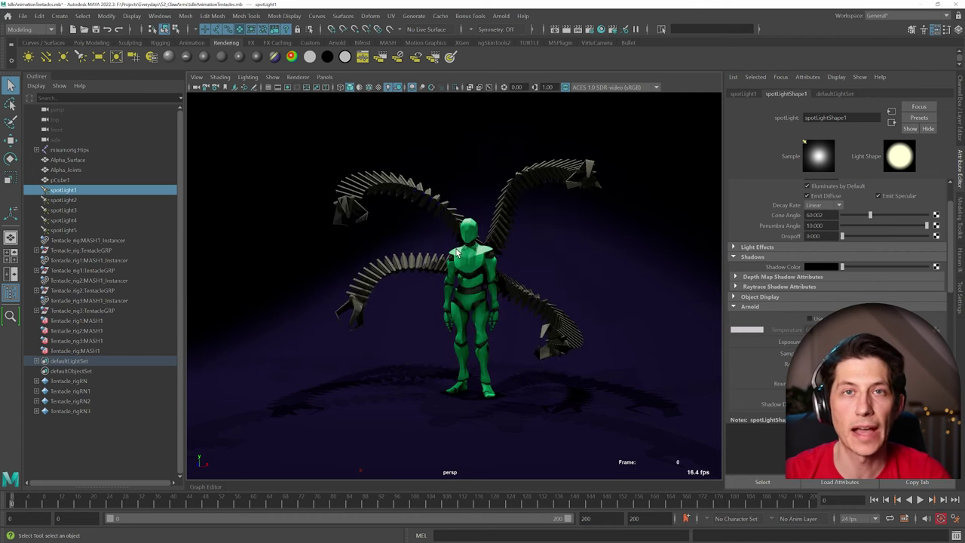
Step: Switch Maya to the Rendering menu set
click(47, 30)
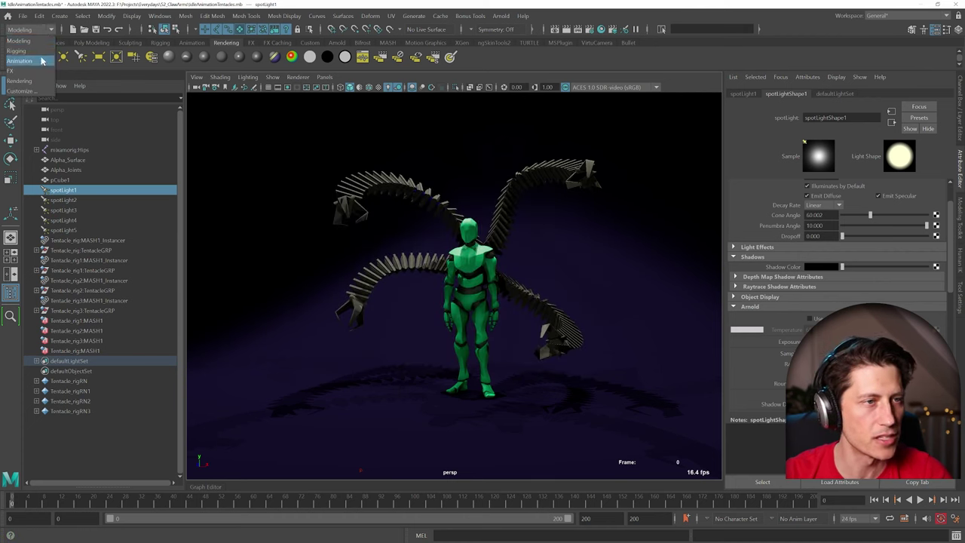
click(37, 81)
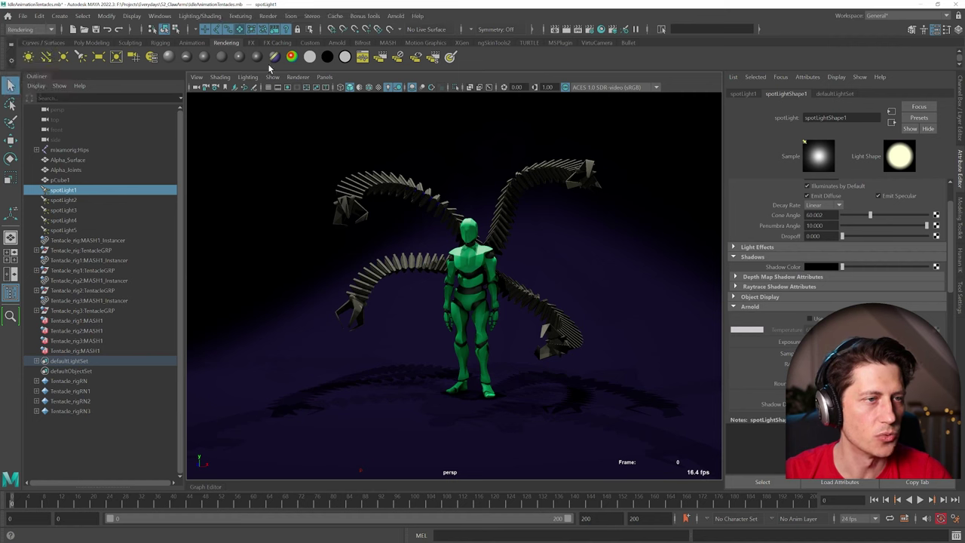
click(271, 15)
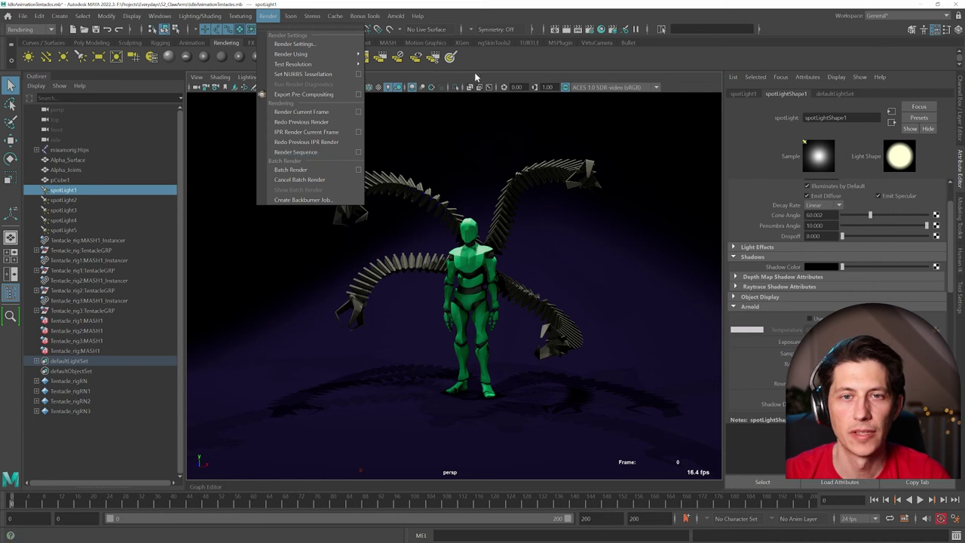
click(589, 31)
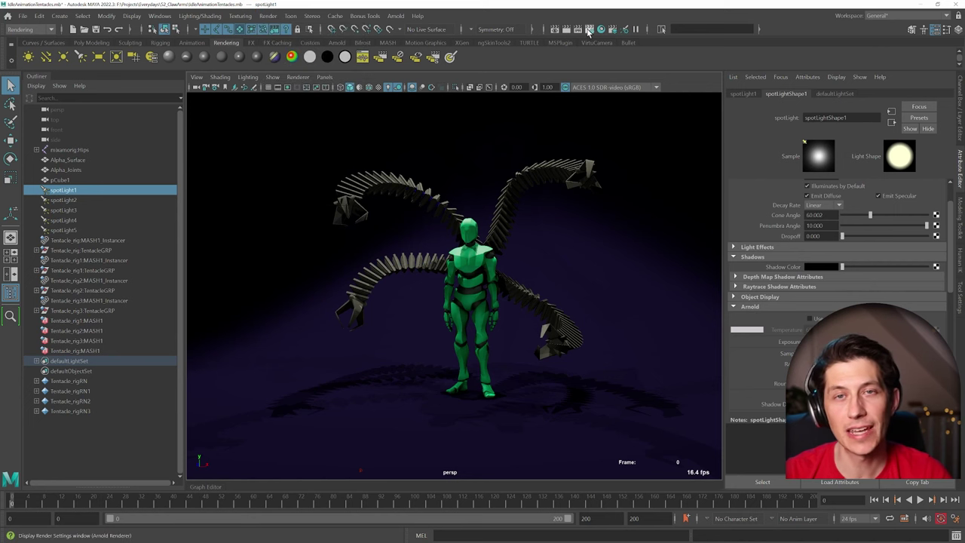
Step: In Render Settings, set frame naming to name.#.ext and the image size preset to HD_1080
click(591, 32)
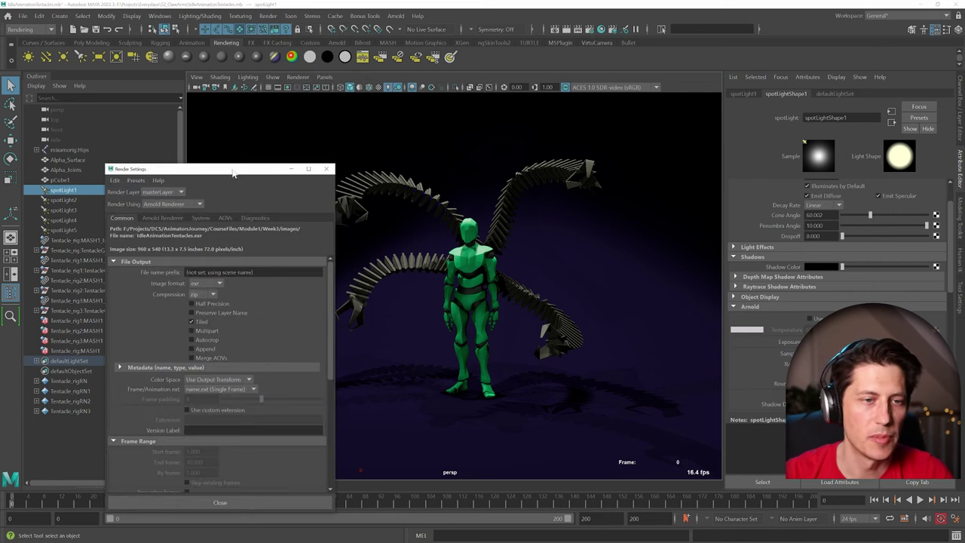
drag(233, 173, 245, 107)
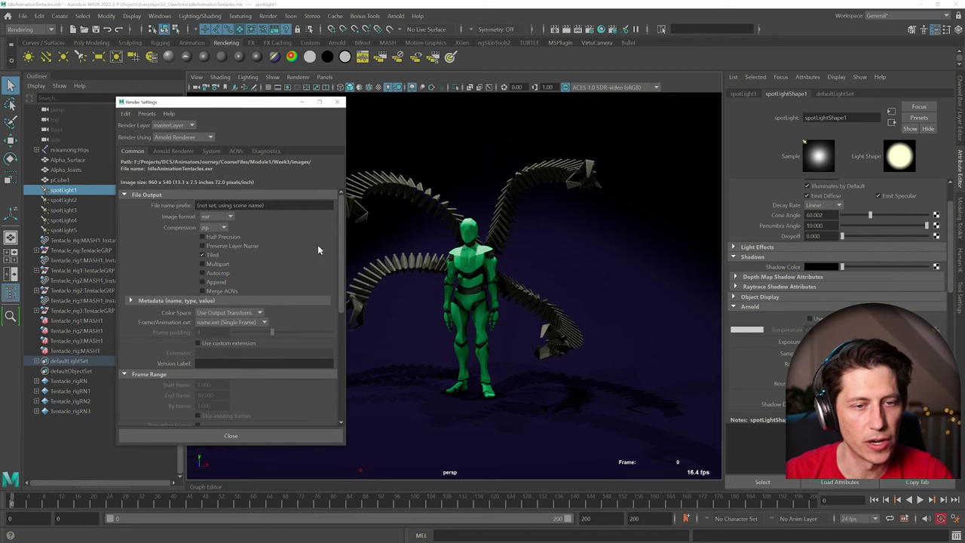
click(249, 324)
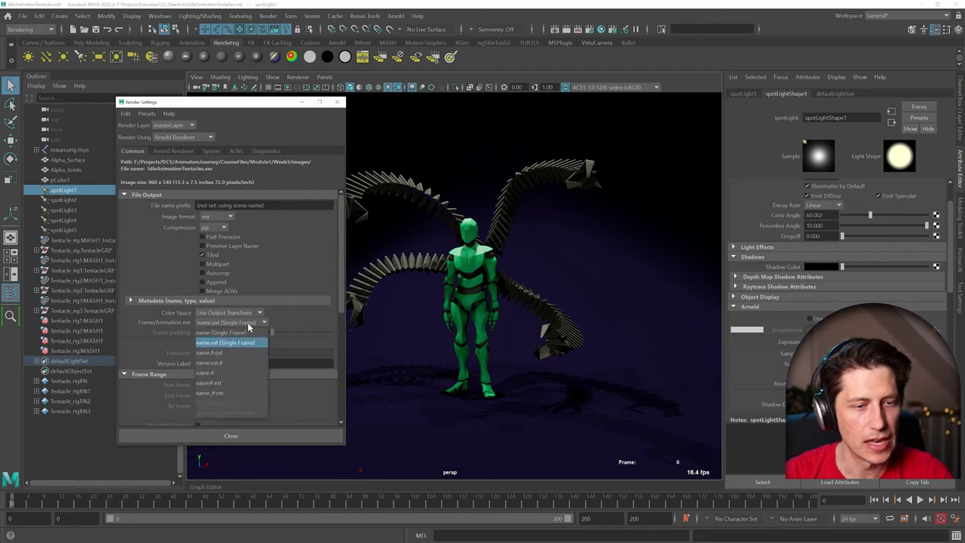
click(228, 351)
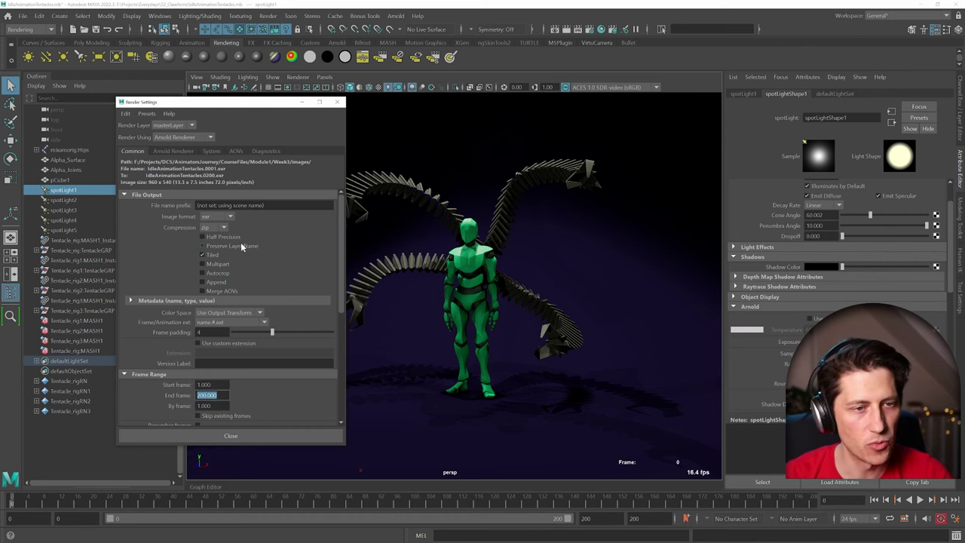
drag(341, 238, 343, 343)
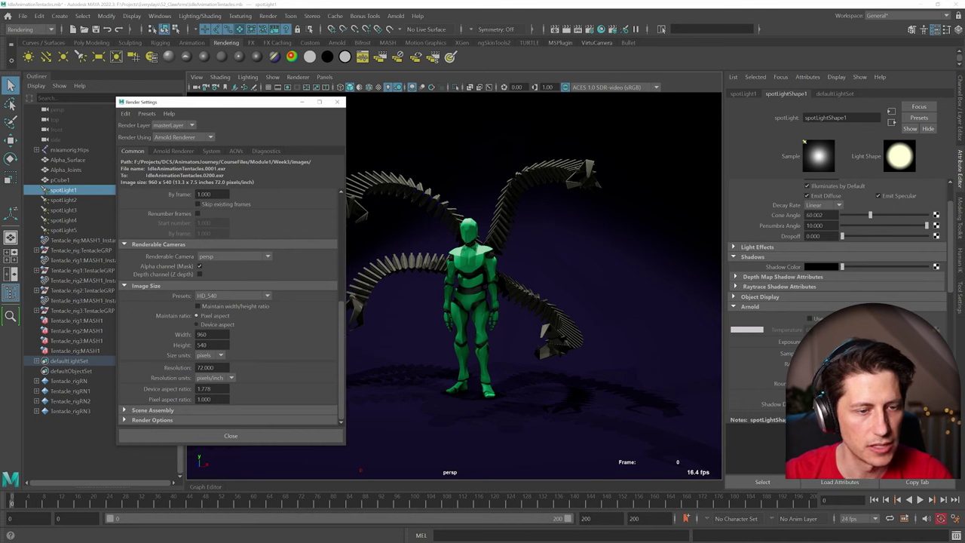
click(234, 296)
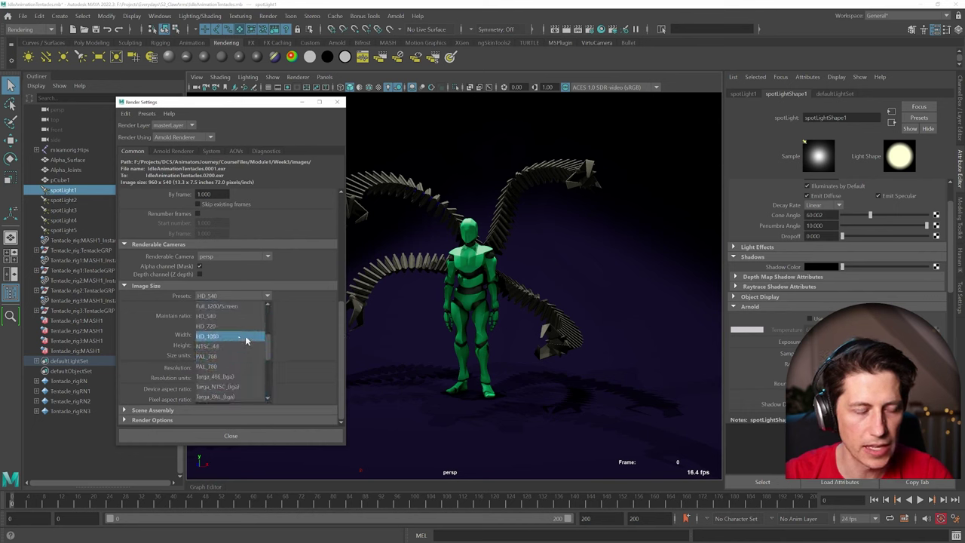
click(245, 336)
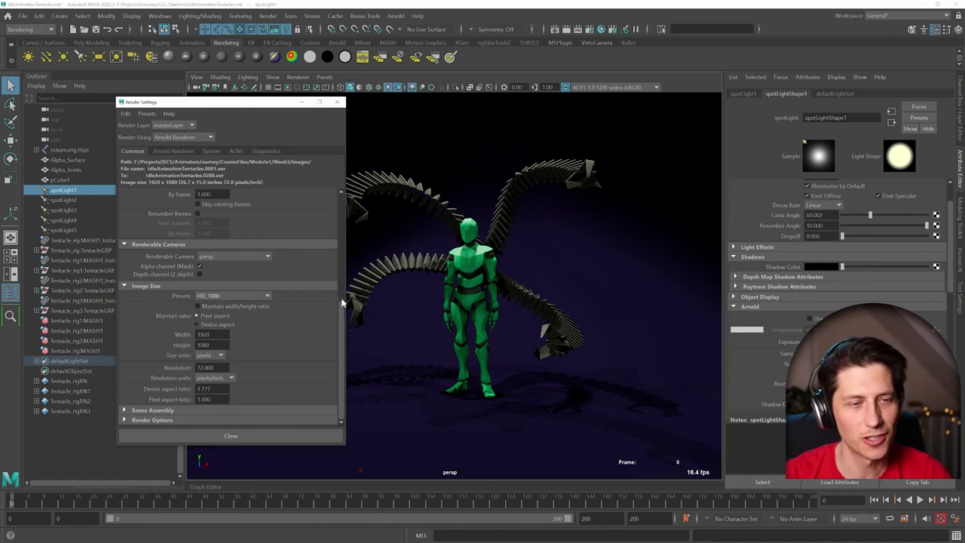
Step: Check Arnold sampling, then render the frame 1–200 sequence with Arnold
drag(344, 305, 339, 204)
click(184, 151)
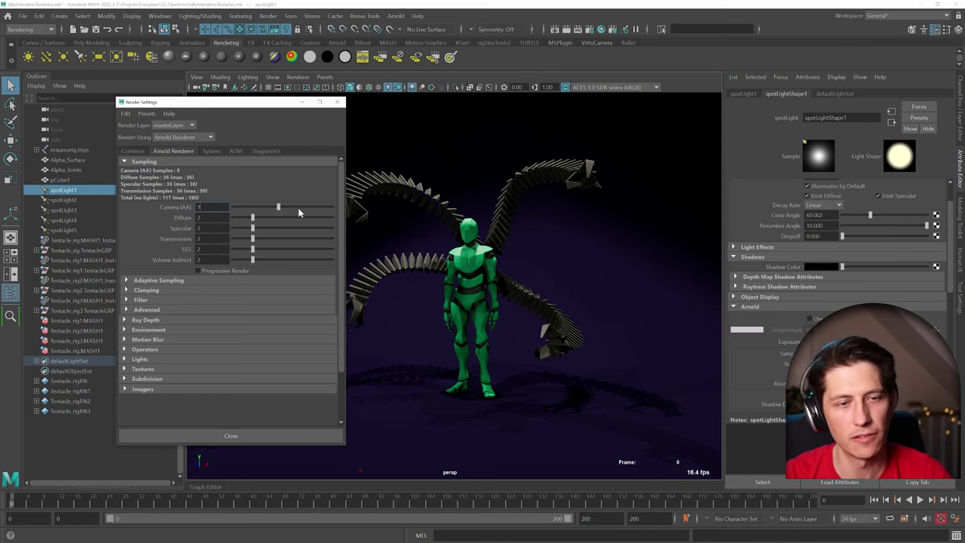
click(140, 151)
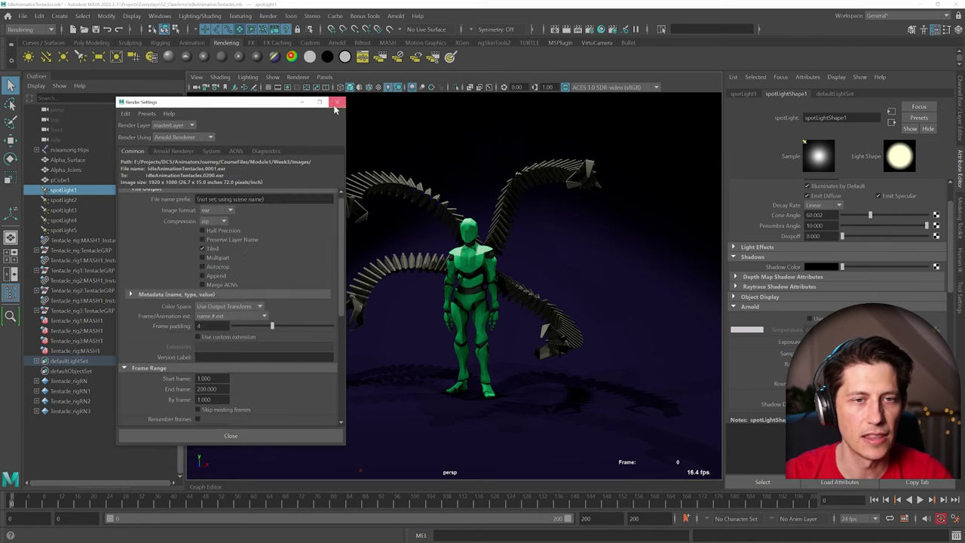
click(336, 106)
click(267, 16)
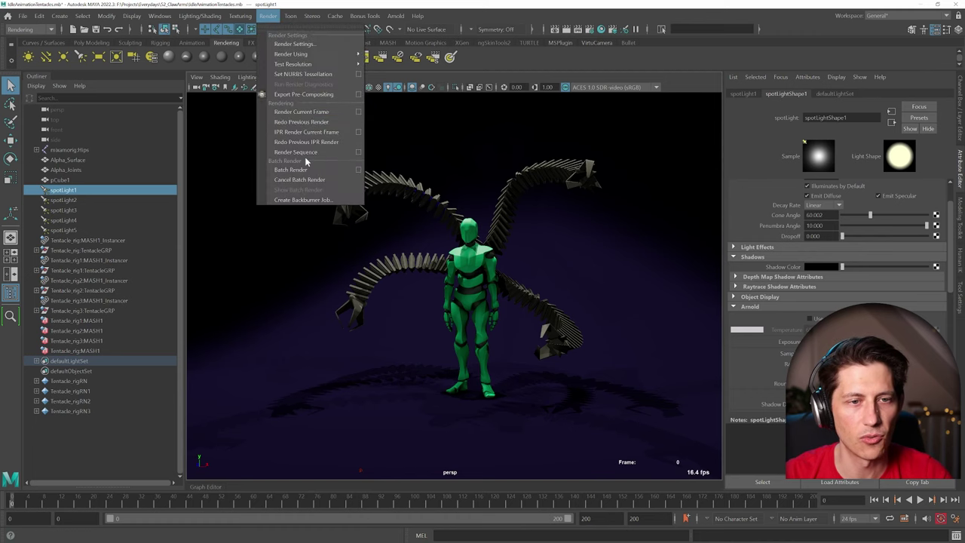
click(307, 154)
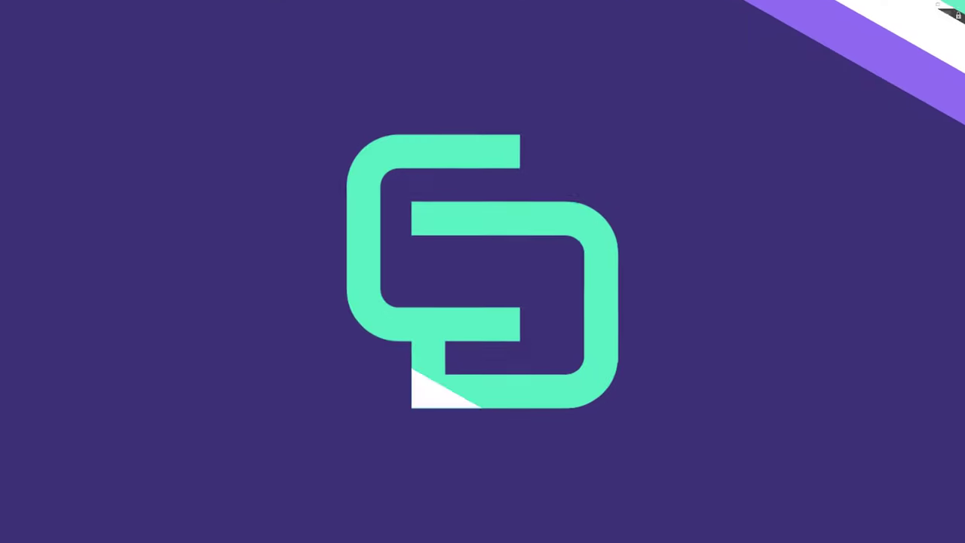